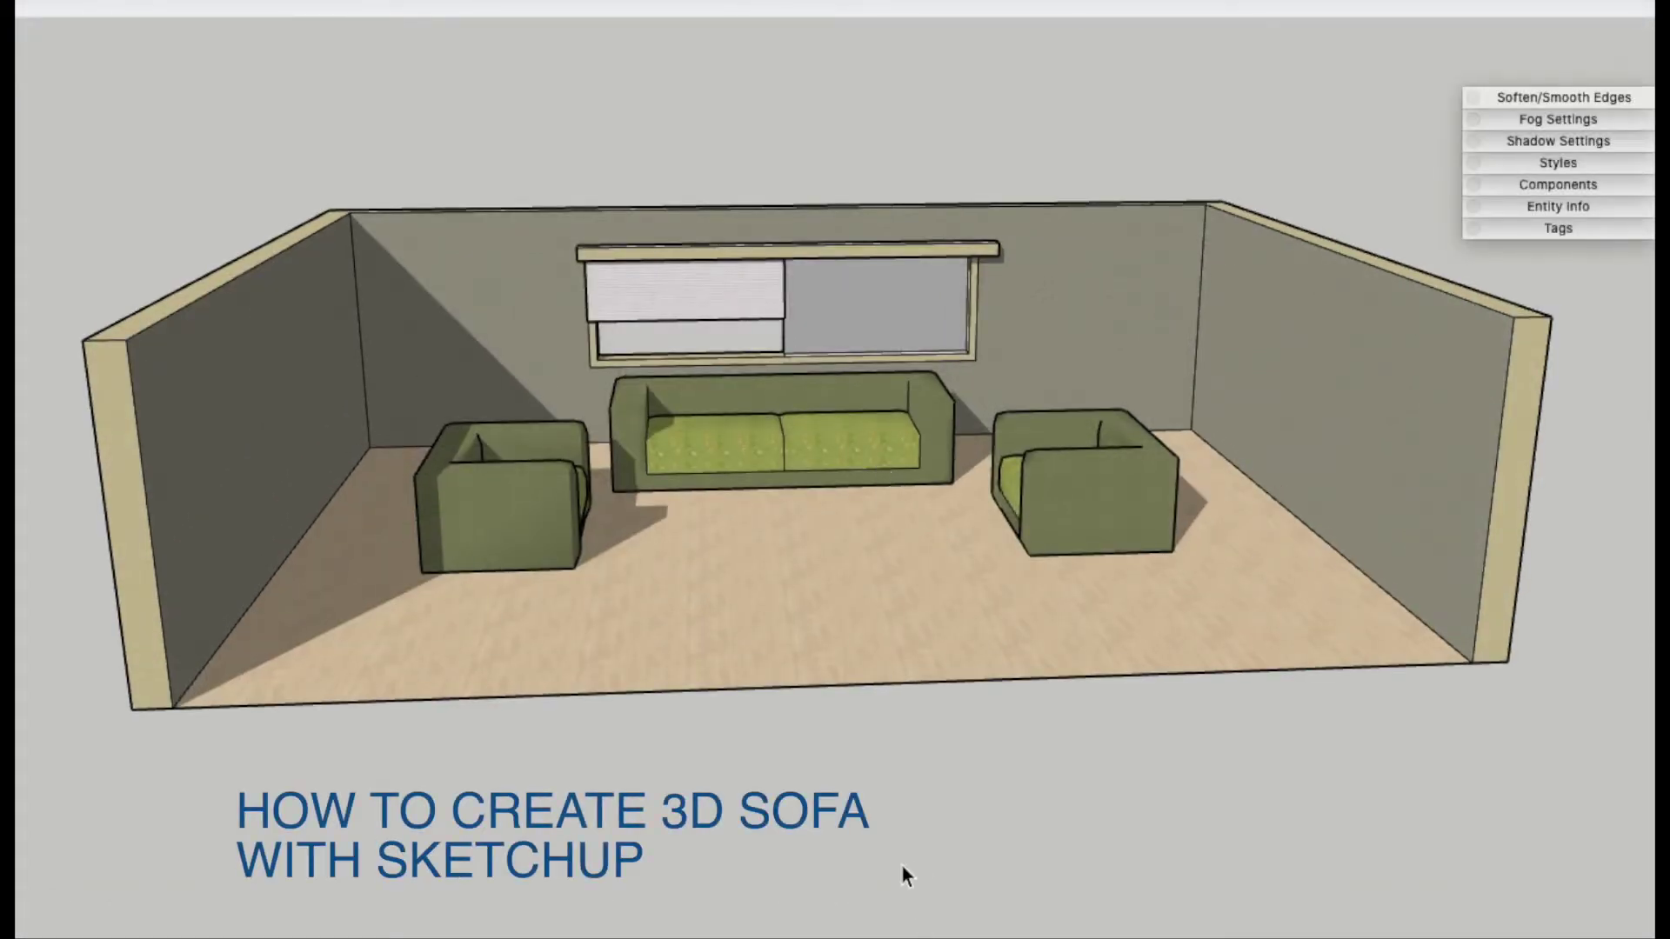
# Orbit, pan and zoom around the existing living room model to inspect it
pyautogui.press('o')
pyautogui.moveTo(561, 817)
pyautogui.mouseDown()
pyautogui.moveTo(675, 730)
pyautogui.moveTo(756, 854)
pyautogui.moveTo(846, 861)
pyautogui.moveTo(545, 812)
pyautogui.moveTo(437, 704)
pyautogui.moveTo(375, 816)
pyautogui.moveTo(336, 809)
pyautogui.mouseUp()
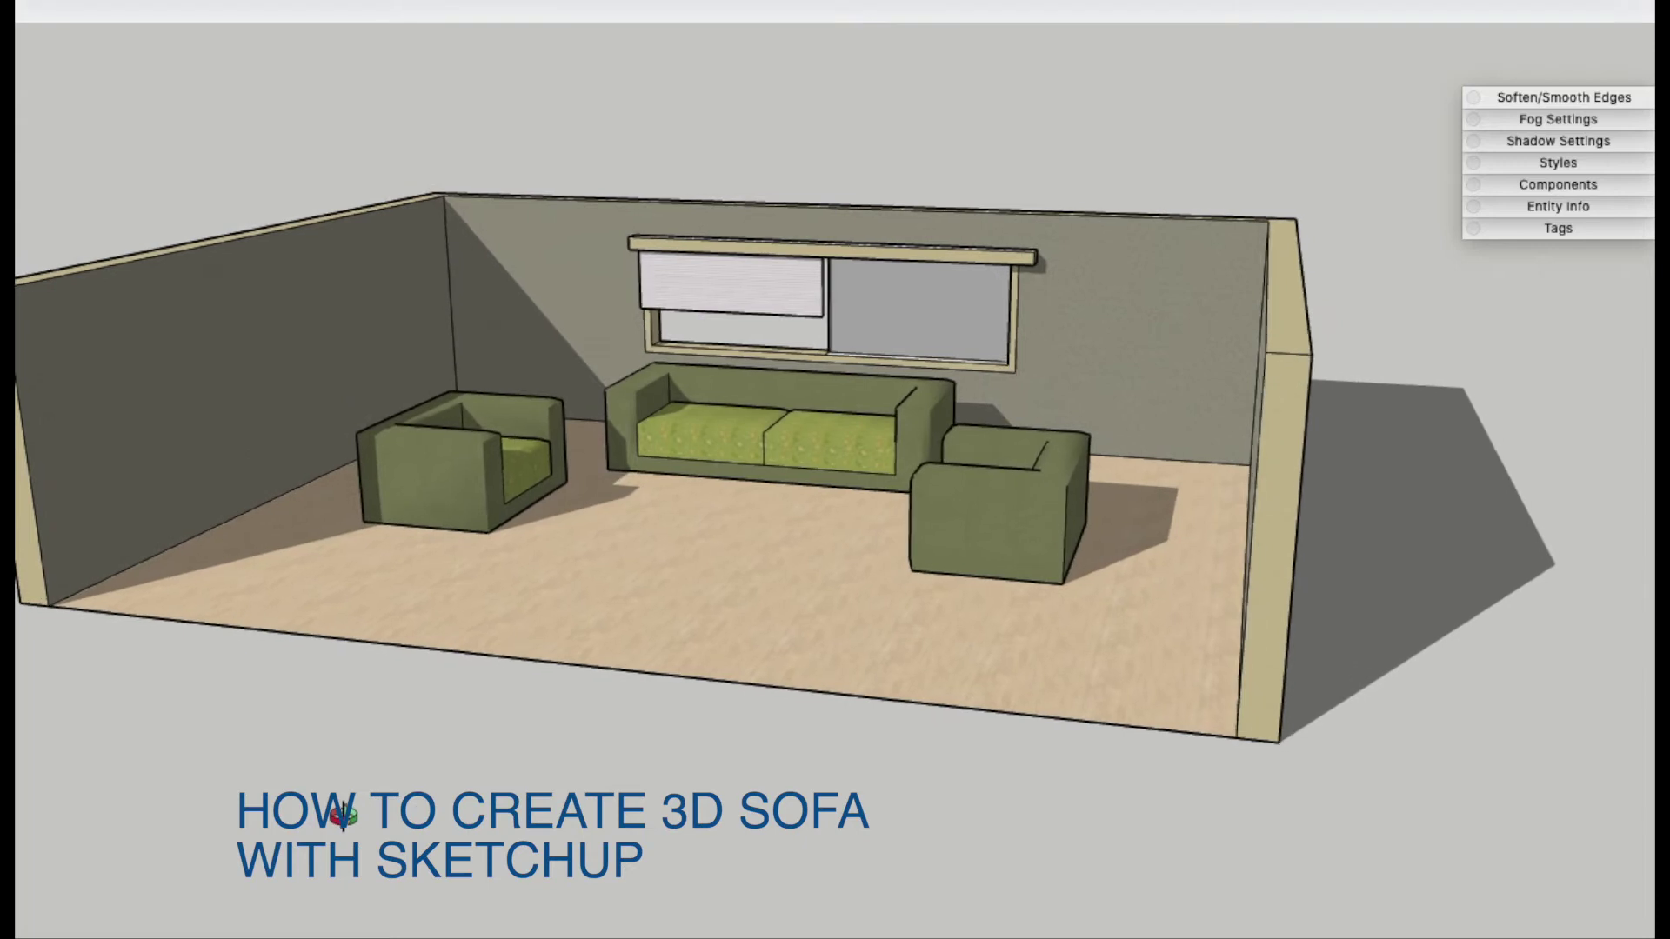
pyautogui.scroll(1, 484, 477)
pyautogui.scroll(3, 492, 476)
pyautogui.scroll(-2, 491, 475)
pyautogui.moveTo(485, 473)
pyautogui.mouseDown()
pyautogui.moveTo(324, 552)
pyautogui.moveTo(577, 675)
pyautogui.moveTo(540, 674)
pyautogui.moveTo(485, 623)
pyautogui.moveTo(436, 540)
pyautogui.mouseUp()
pyautogui.moveTo(861, 675); pyautogui.dragTo(846, 657)
pyautogui.moveTo(846, 657)
pyautogui.keyDown('shift'); pyautogui.mouseDown(button='middle')
pyautogui.moveTo(820, 640)
pyautogui.moveTo(954, 626)
pyautogui.moveTo(942, 536)
pyautogui.moveTo(522, 585)
pyautogui.moveTo(589, 596)
pyautogui.moveTo(753, 507)
pyautogui.moveTo(726, 626)
pyautogui.moveTo(751, 595)
pyautogui.mouseUp(button='middle'); pyautogui.keyUp('shift')
pyautogui.scroll(-1, 589, 596)
pyautogui.scroll(-2, 589, 598)
pyautogui.scroll(-3, 588, 598)
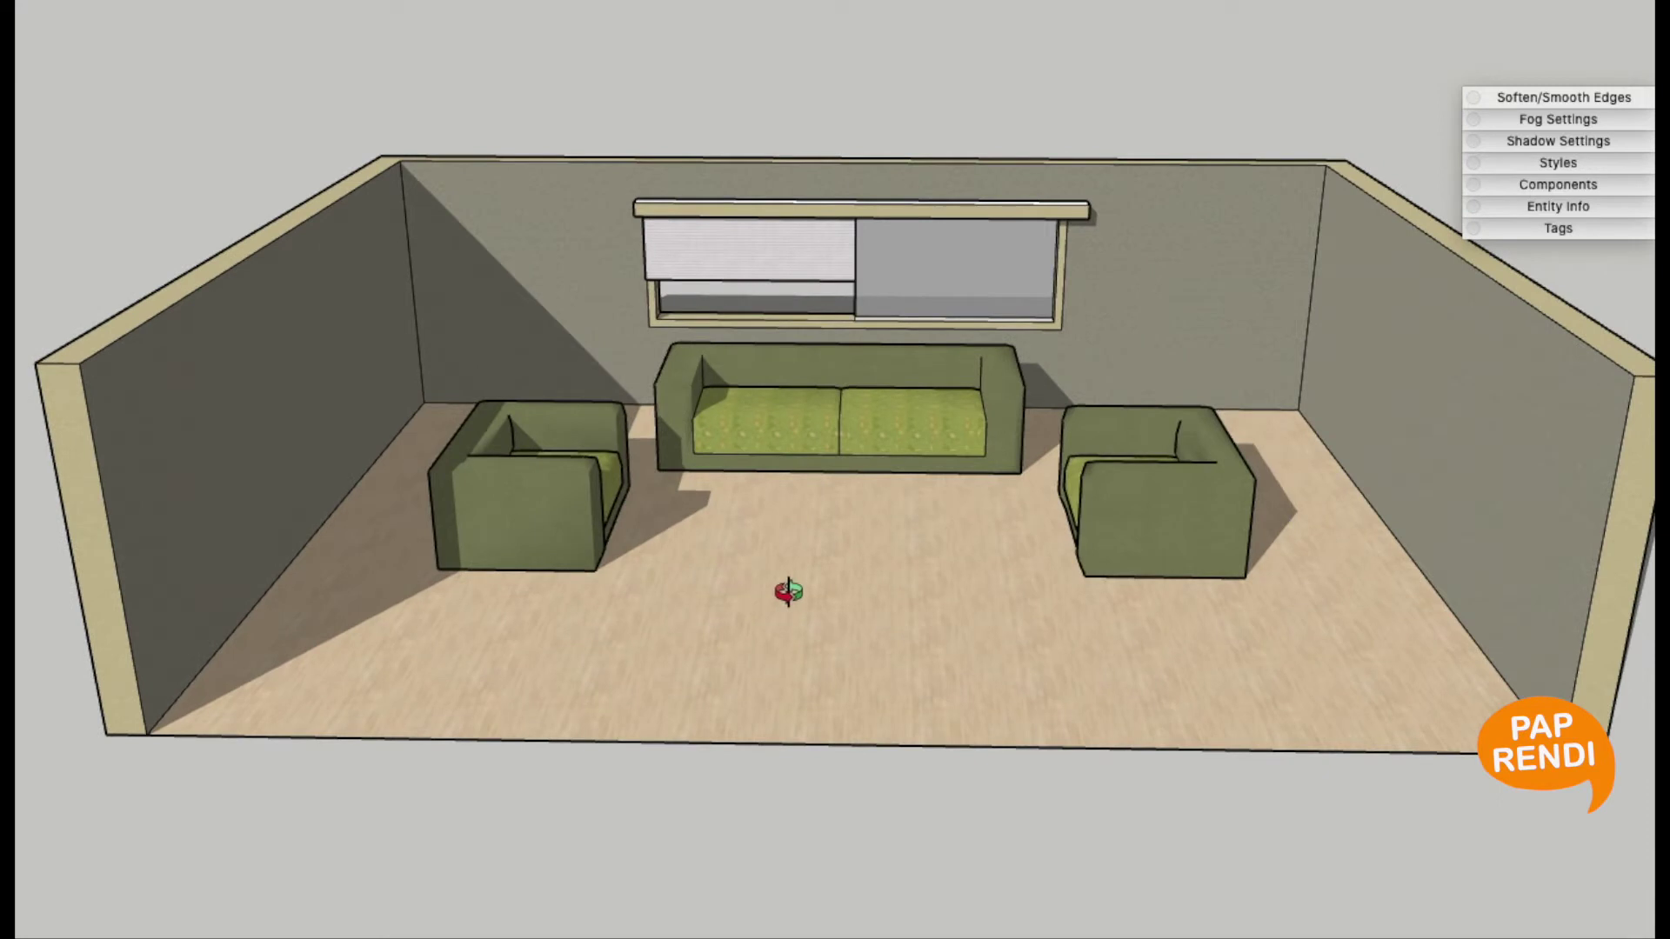
pyautogui.scroll(-3, 889, 660)
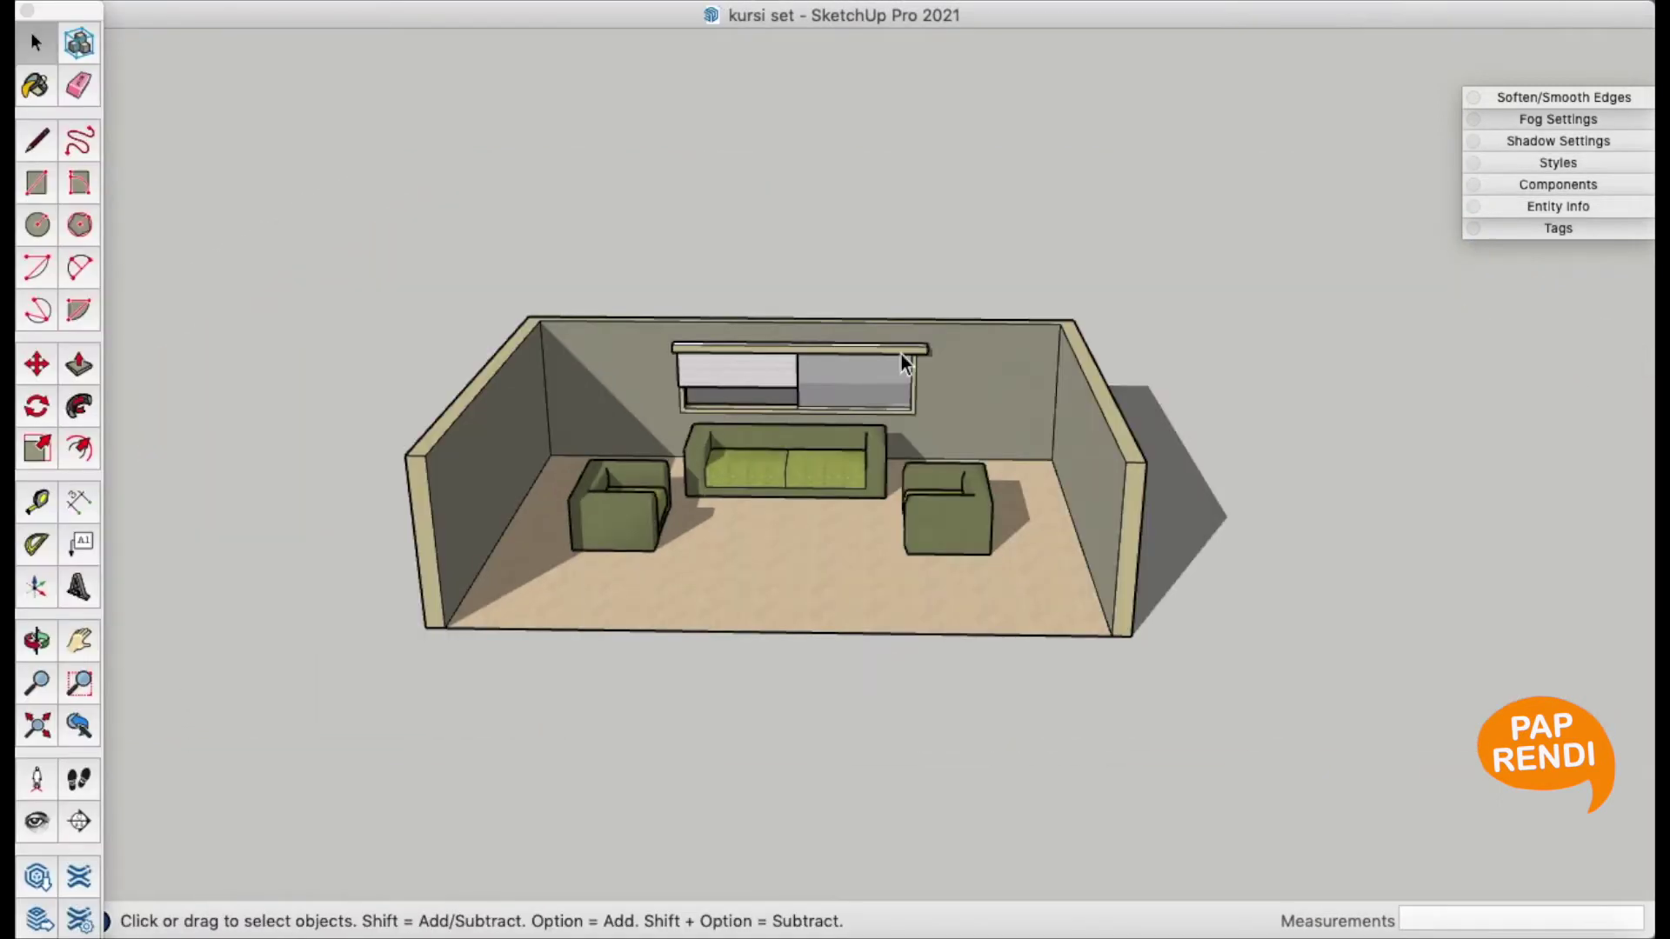
# Delete the whole room model and draw a rectangle on the ground for the sofa base
pyautogui.hotkey('ctrl', 'a')
pyautogui.press('Delete')
pyautogui.moveTo(896, 624)
pyautogui.mouseDown(button='middle')
pyautogui.moveTo(879, 634)
pyautogui.moveTo(895, 582)
pyautogui.moveTo(980, 521)
pyautogui.moveTo(952, 515)
pyautogui.mouseUp(button='middle')
pyautogui.press('r')
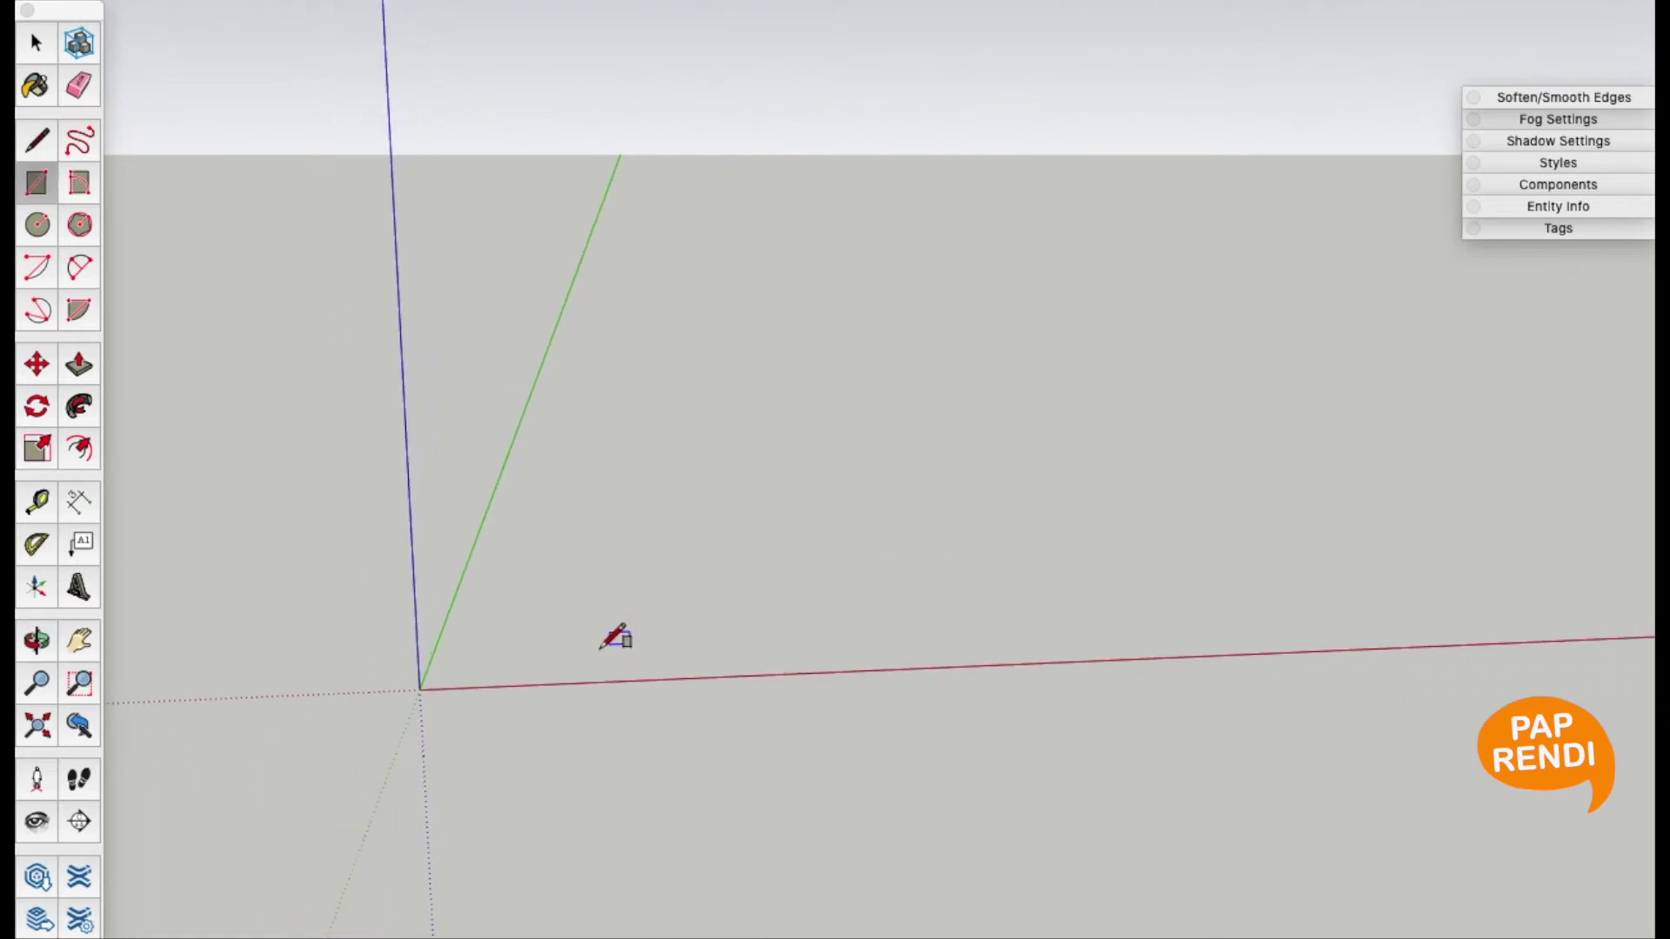
pyautogui.click(512, 668)
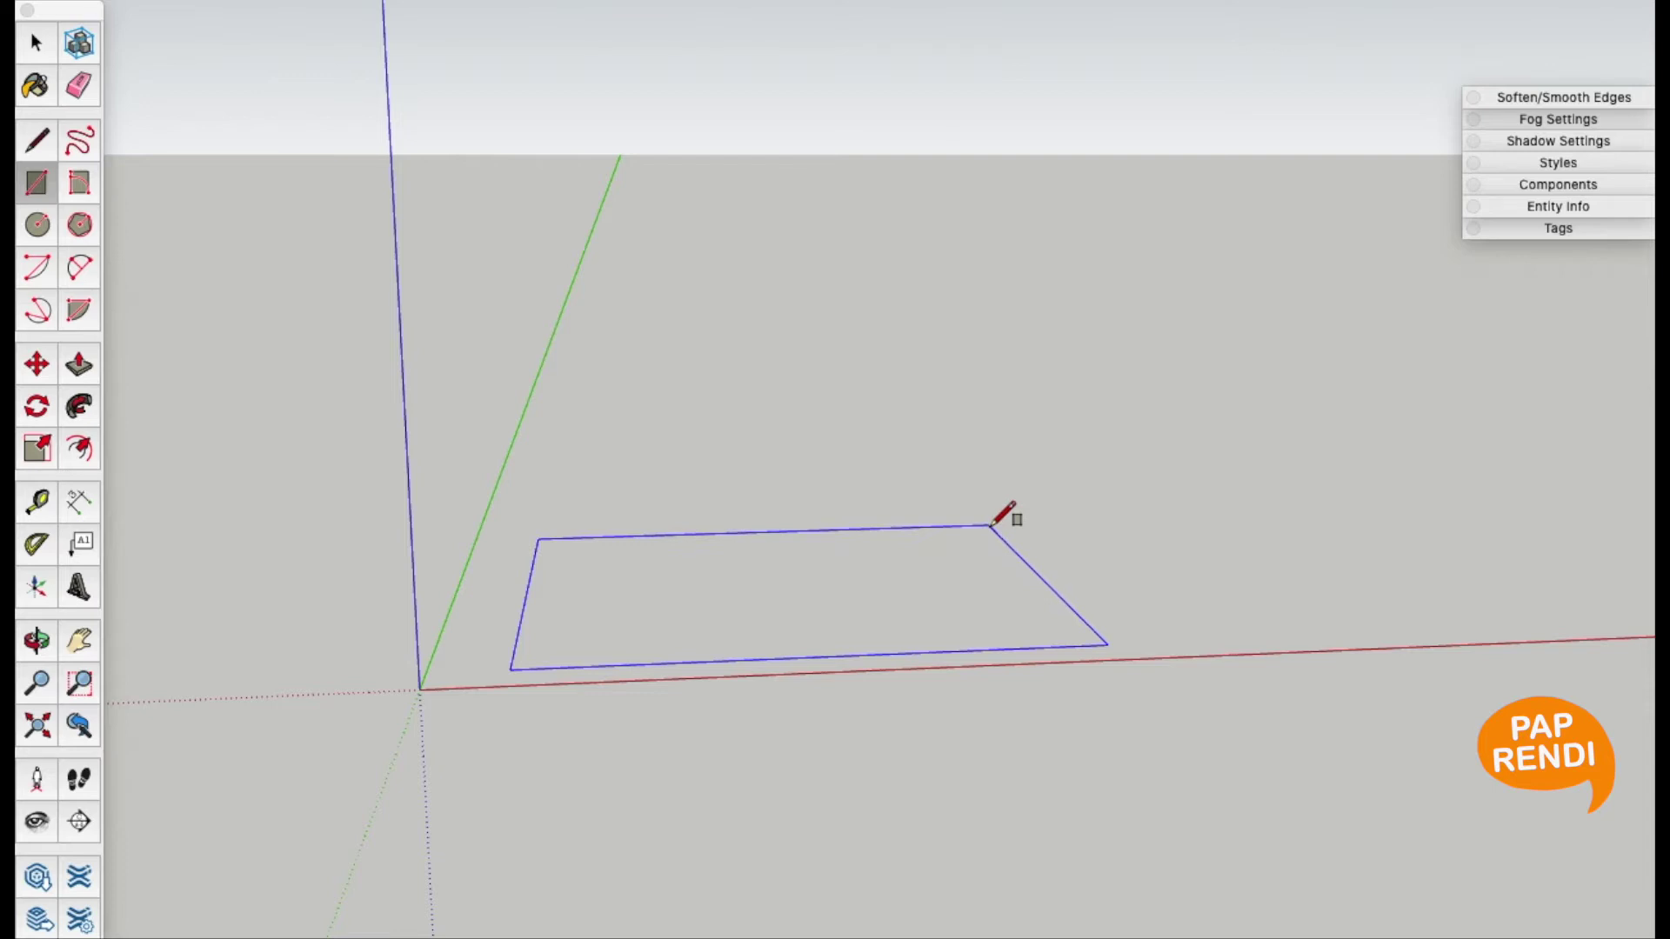
pyautogui.press('Return')
pyautogui.press('space')
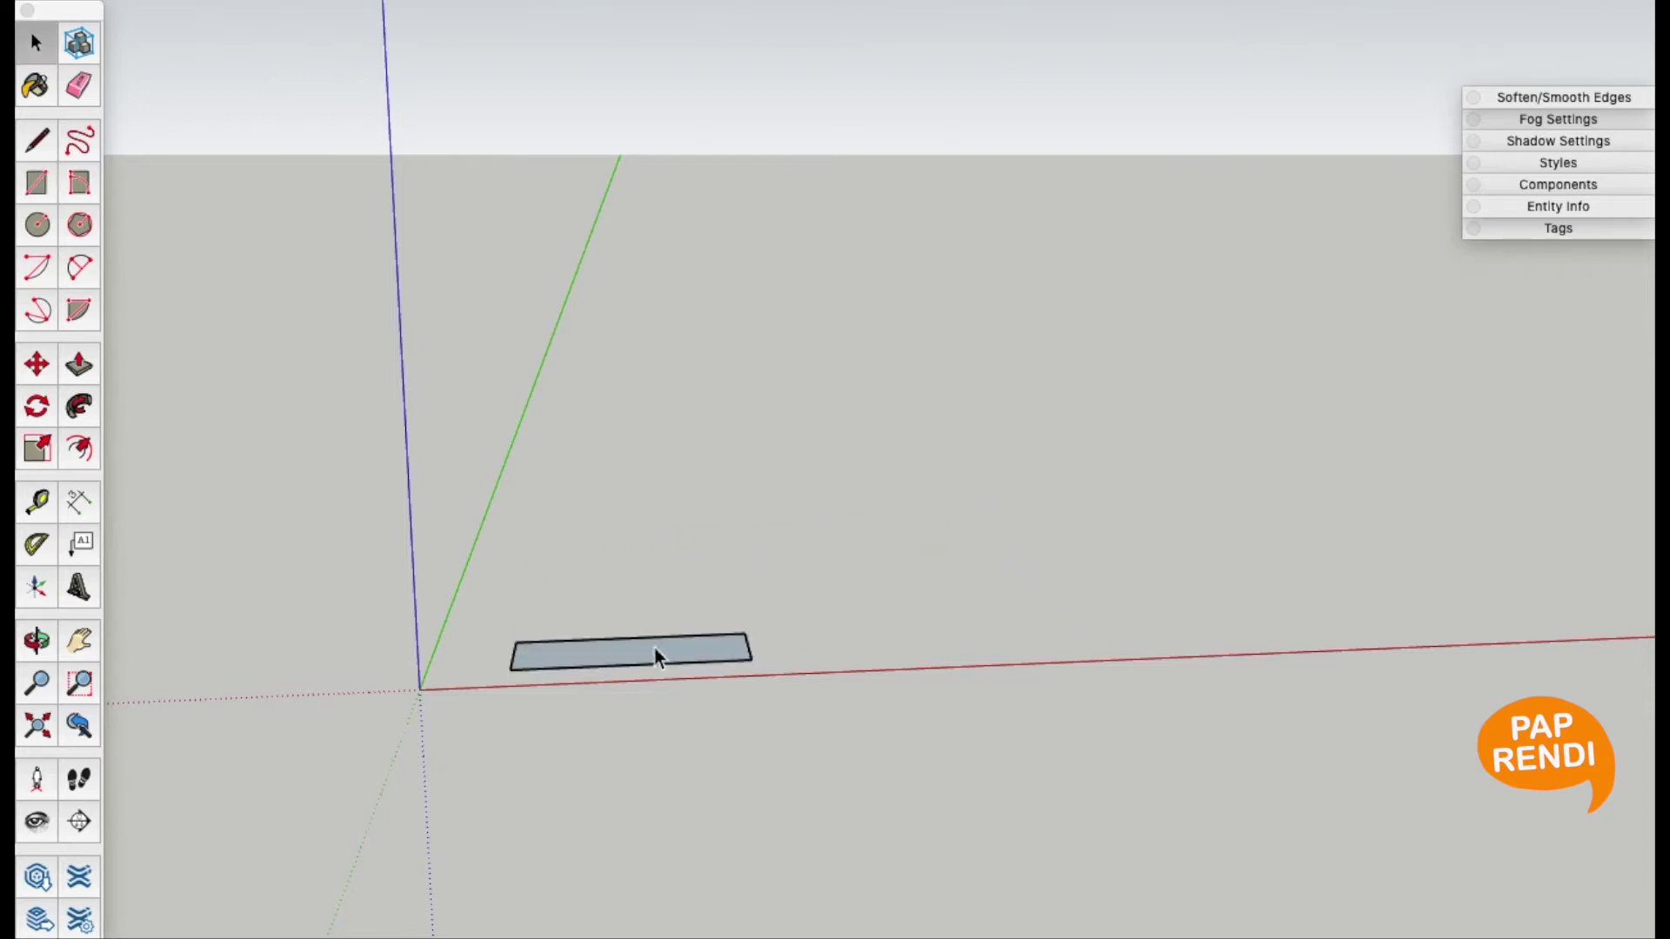
# Reverse the rectangle's face so its front side faces up
pyautogui.press('o')
pyautogui.scroll(3, 654, 645)
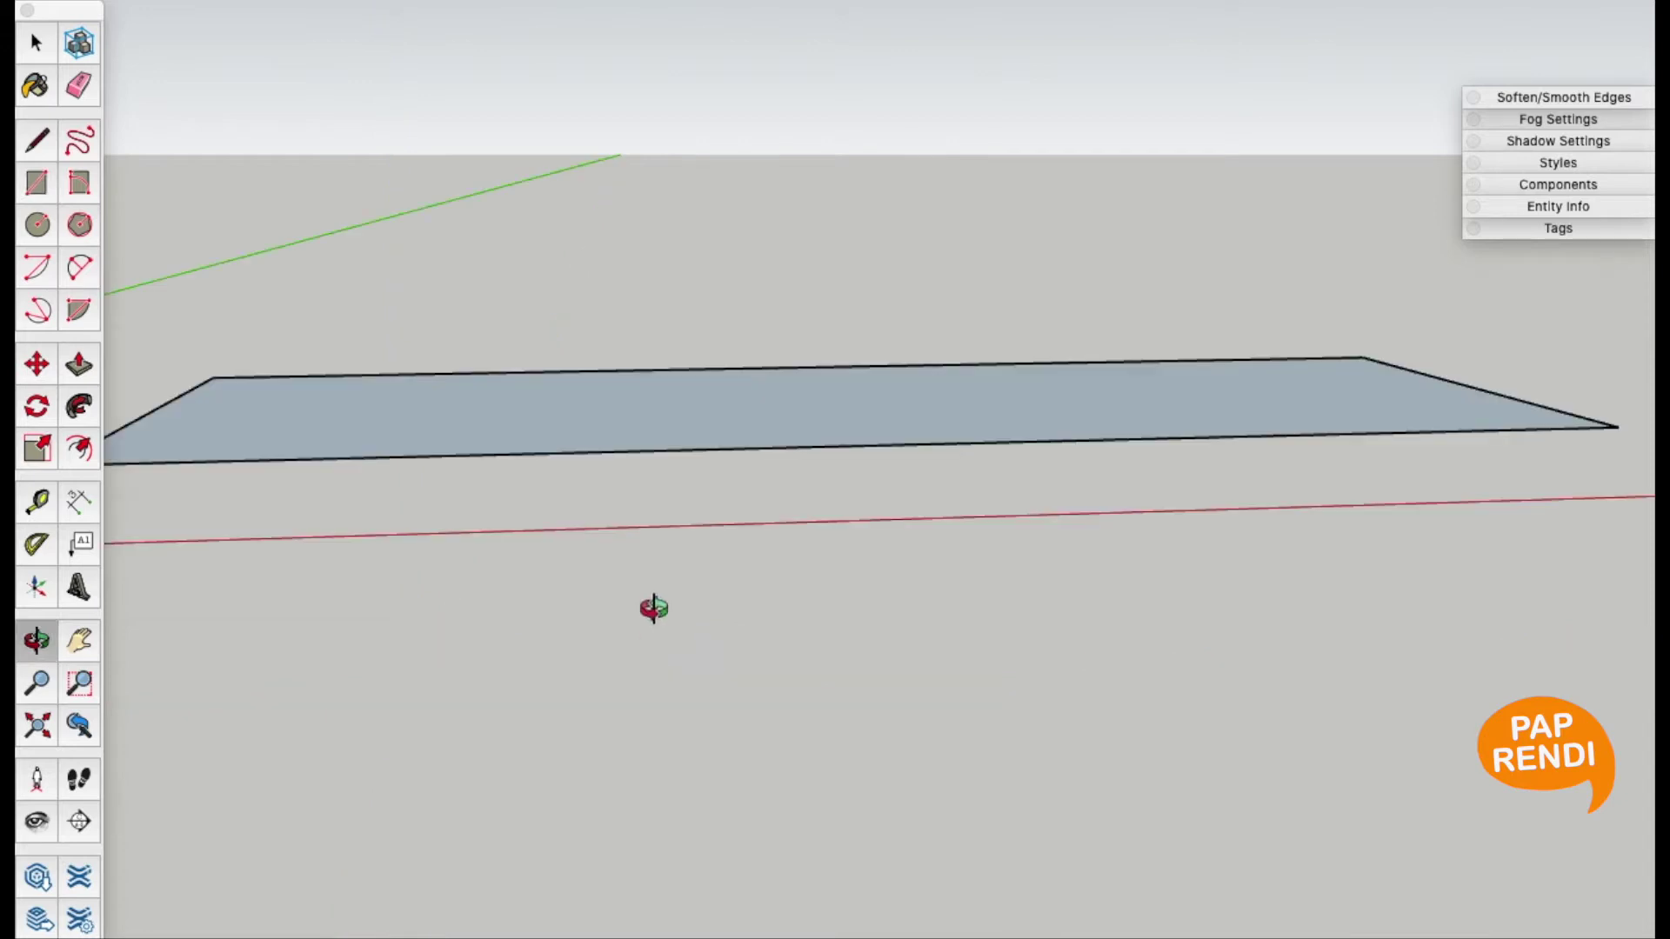
pyautogui.scroll(2, 645, 657)
pyautogui.scroll(1, 636, 681)
pyautogui.scroll(-2, 636, 682)
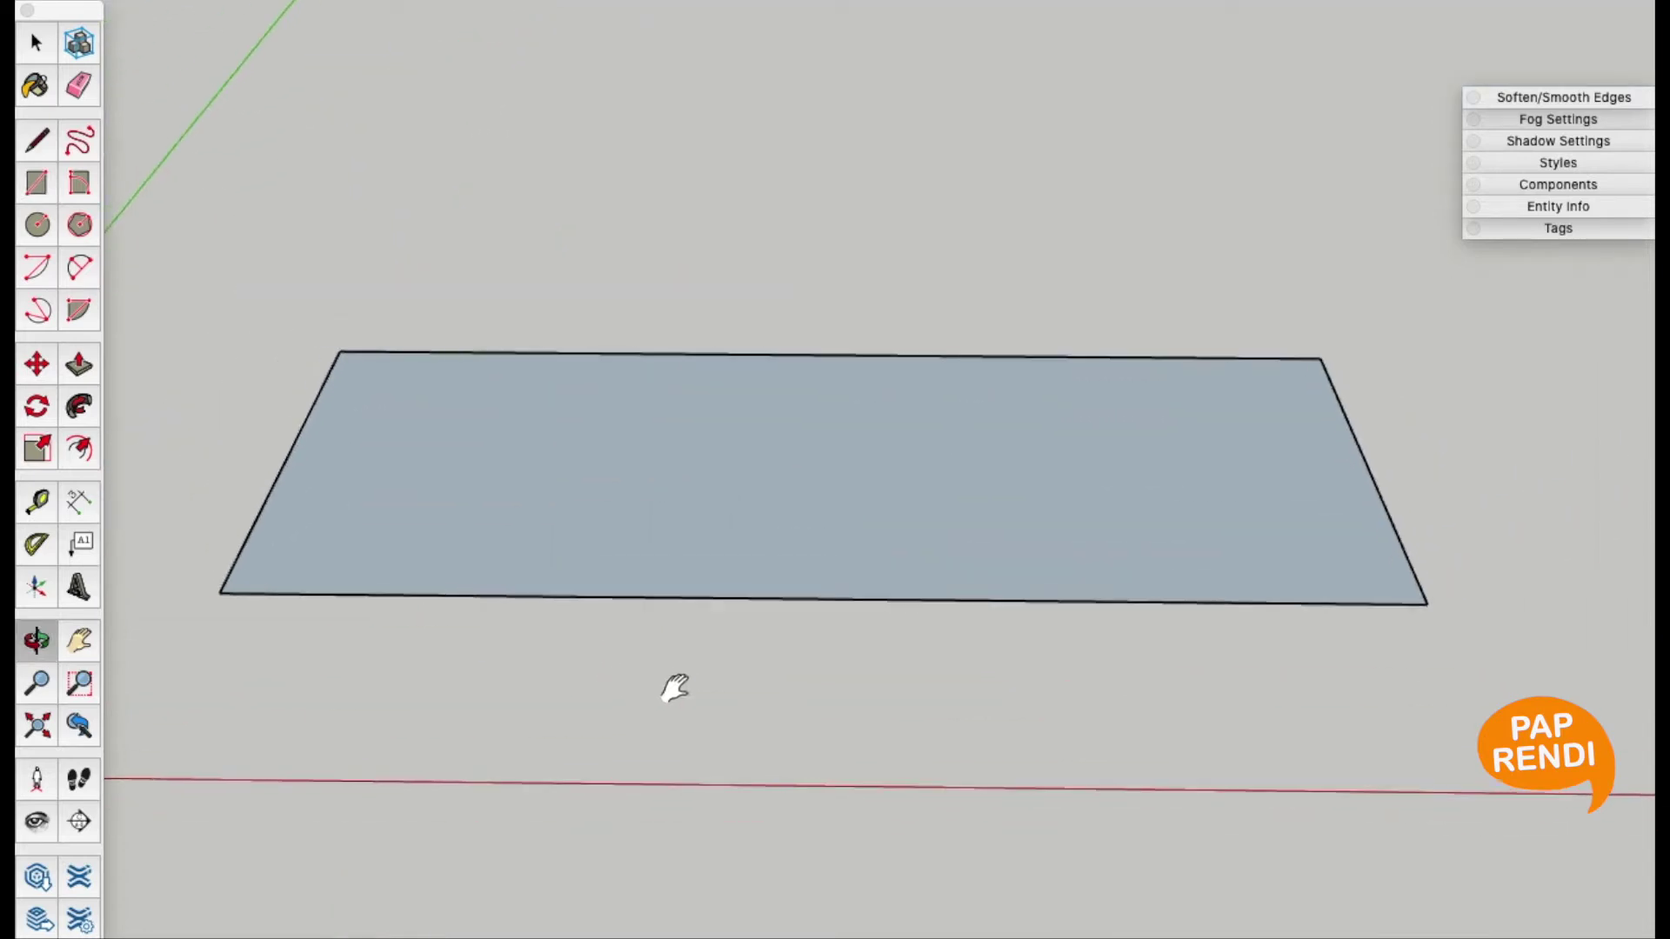
pyautogui.press('space')
pyautogui.click(719, 540)
pyautogui.rightClick(718, 540)
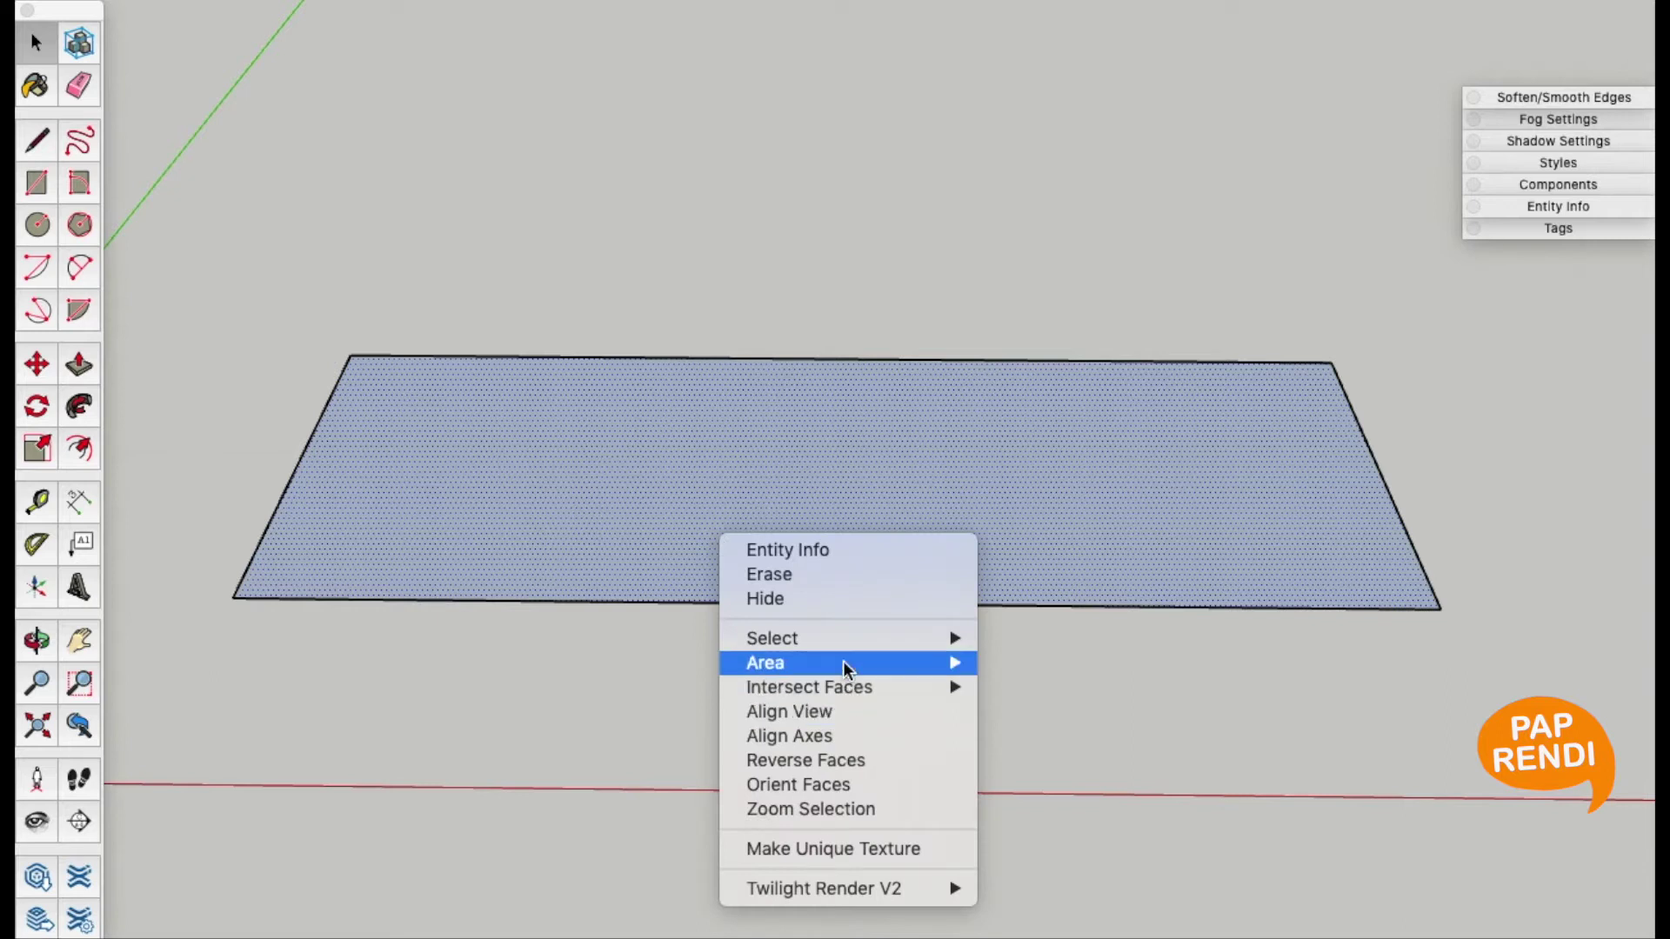
pyautogui.moveTo(809, 687)
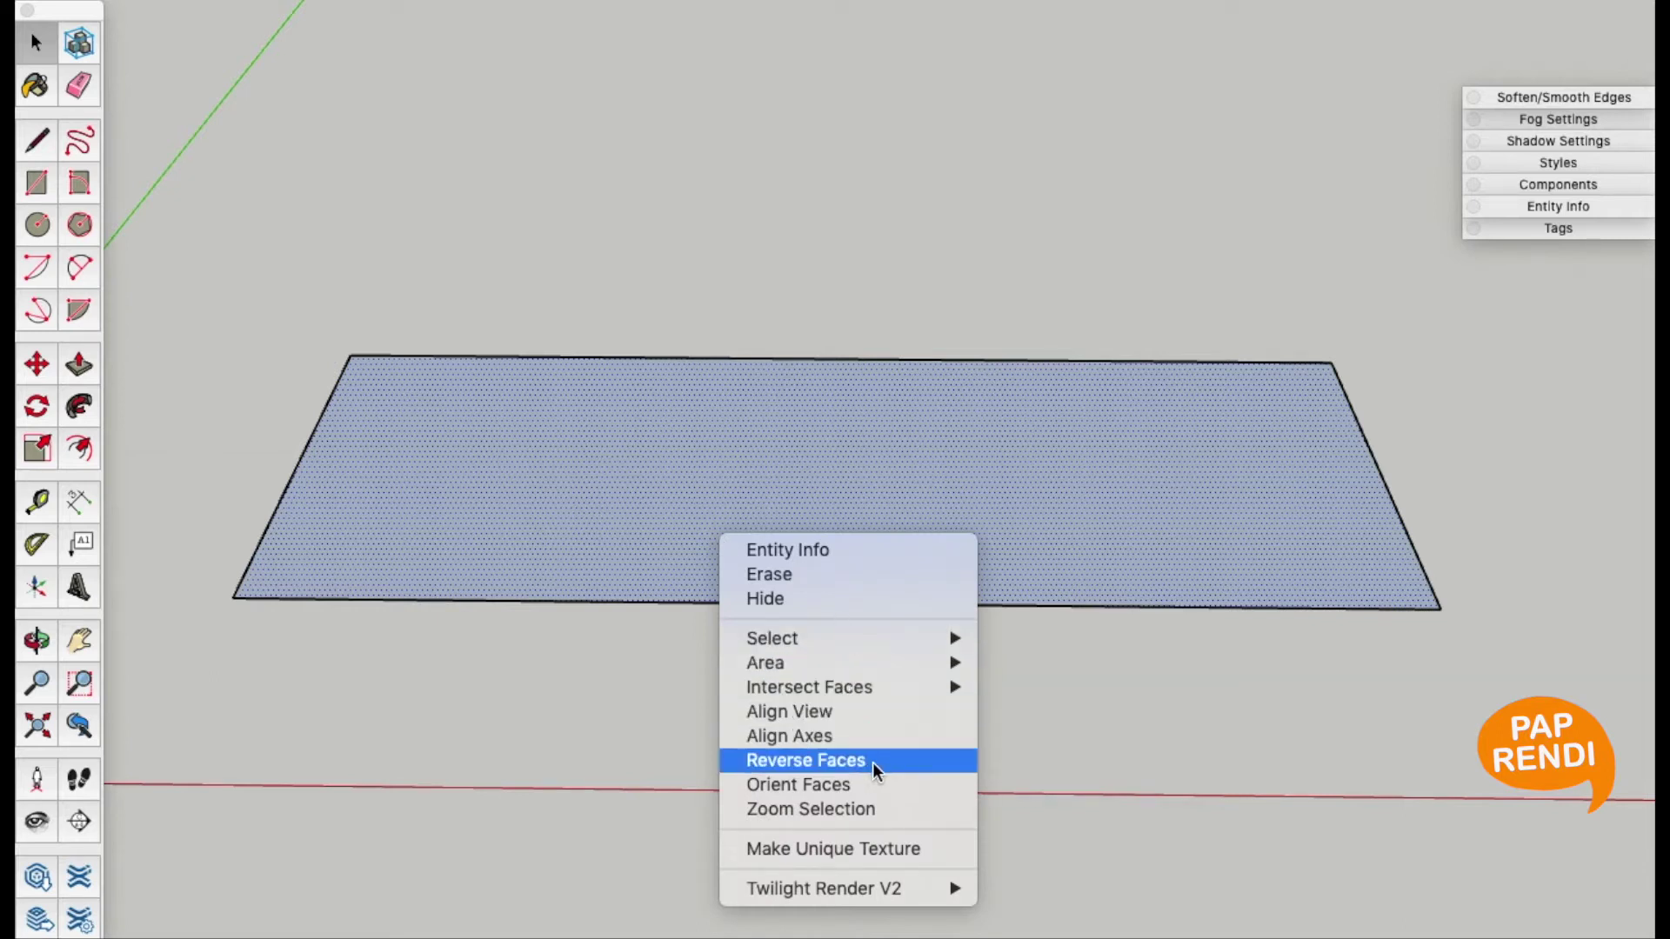
pyautogui.click(873, 762)
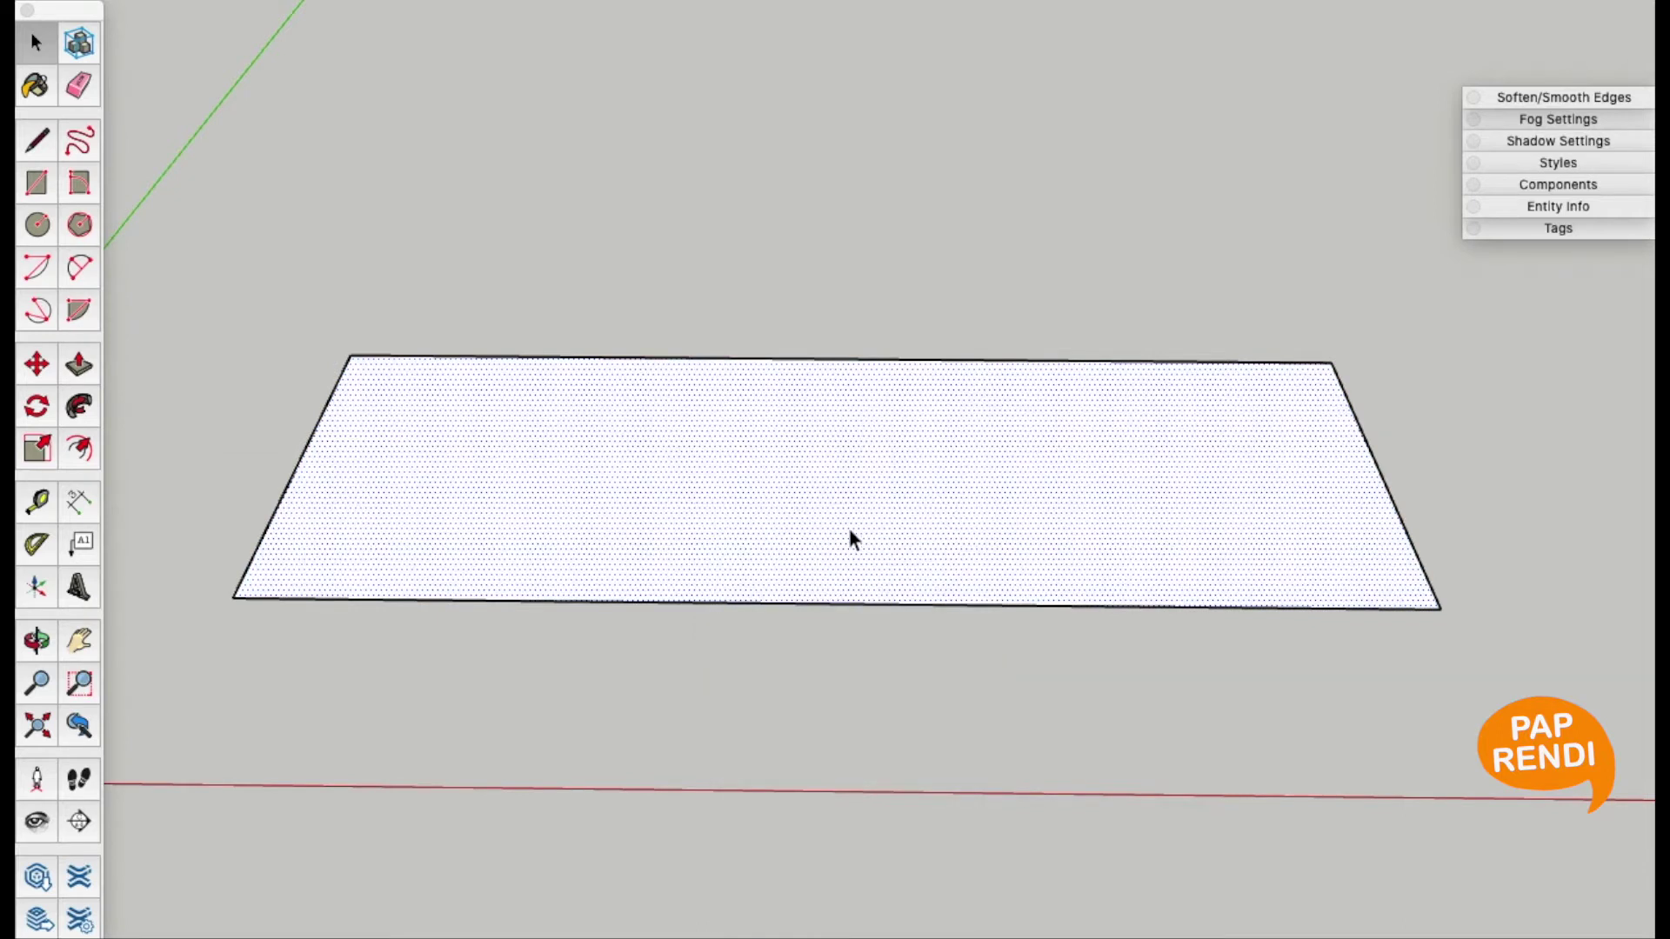
# Offset the rectangle's back and side edges inward to form an inner outline
pyautogui.moveTo(923, 512); pyautogui.dragTo(758, 661)
pyautogui.keyDown('shift'); pyautogui.moveTo(972, 498); pyautogui.dragTo(832, 629); pyautogui.keyUp('shift')
pyautogui.press('f')
pyautogui.click(304, 453)
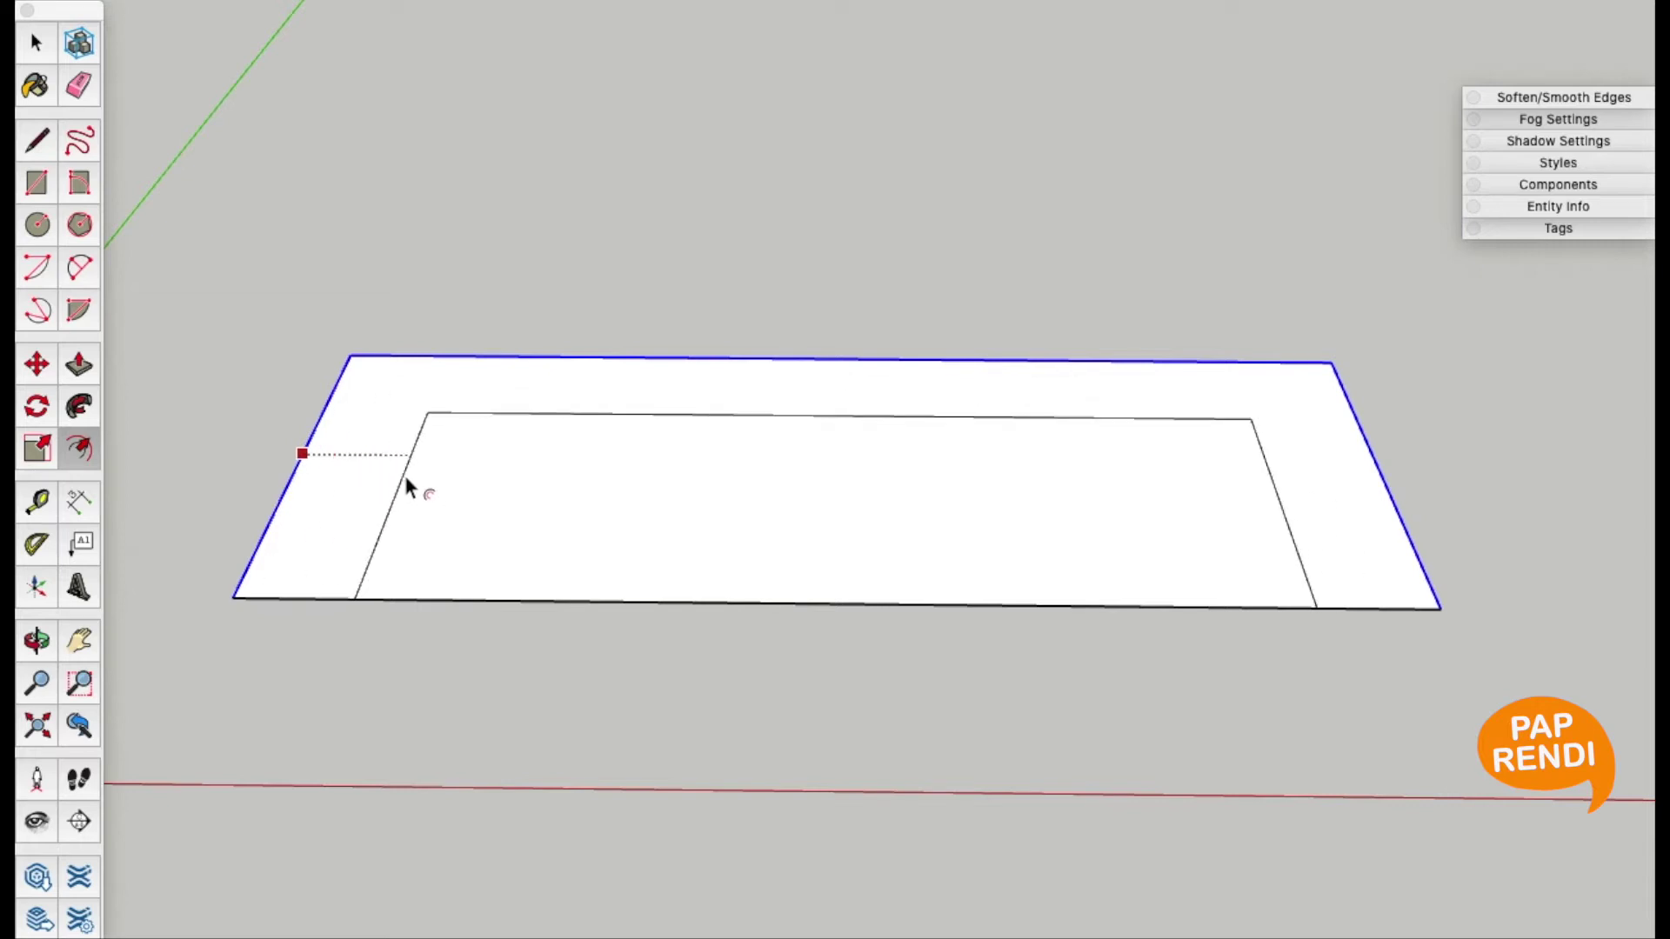
pyautogui.click(400, 474)
pyautogui.press('space')
# Raise the outer ring into the back and arms, then raise the inner face into a lower seat base
pyautogui.click(356, 434)
pyautogui.press('p')
pyautogui.moveTo(372, 465); pyautogui.dragTo(383, 261)
pyautogui.press('space')
pyautogui.click(606, 489)
pyautogui.press('p')
pyautogui.moveTo(607, 497); pyautogui.dragTo(606, 451)
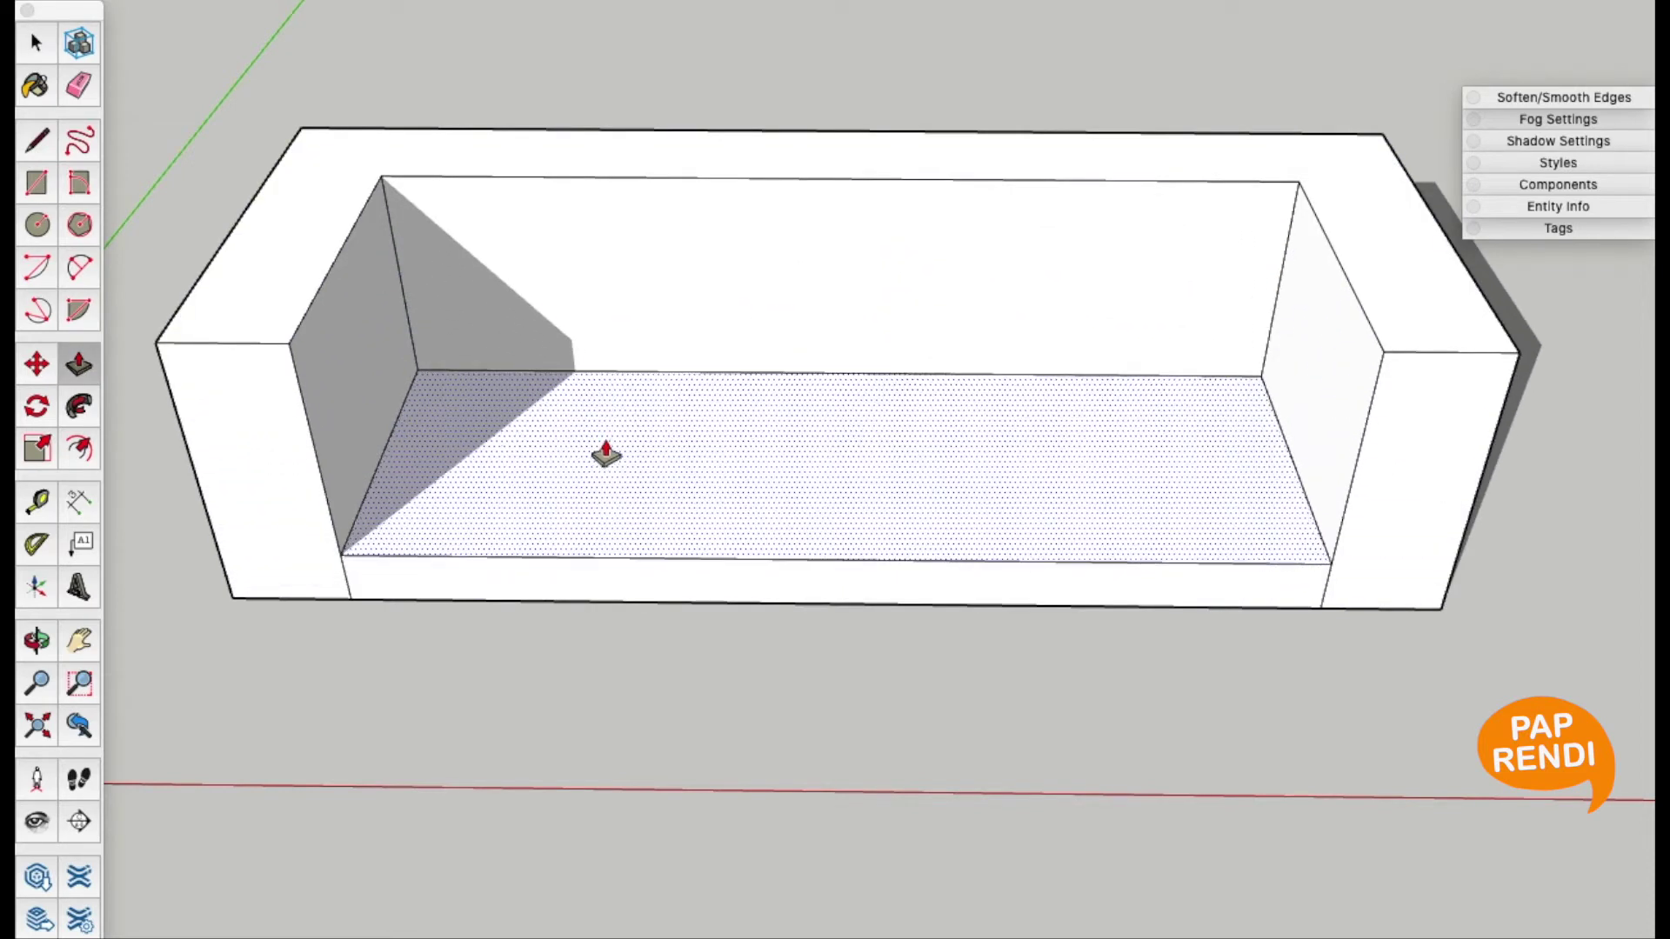
pyautogui.press('space')
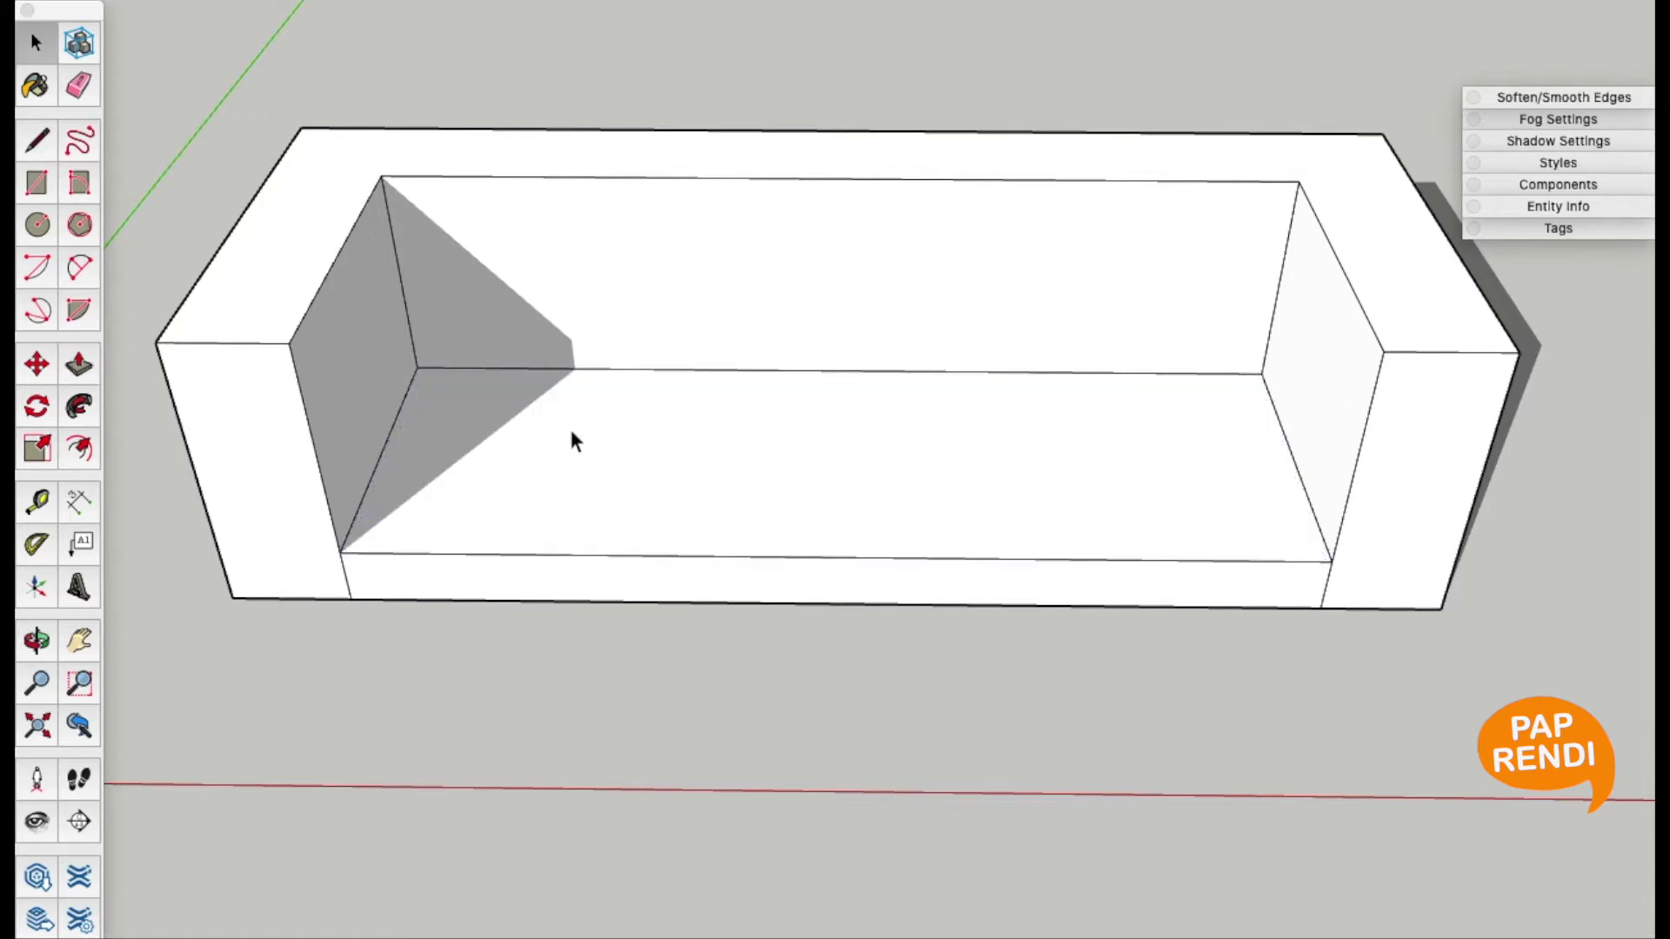
# Draw a line dividing the seat from its front midpoint to the back edge
pyautogui.press('l')
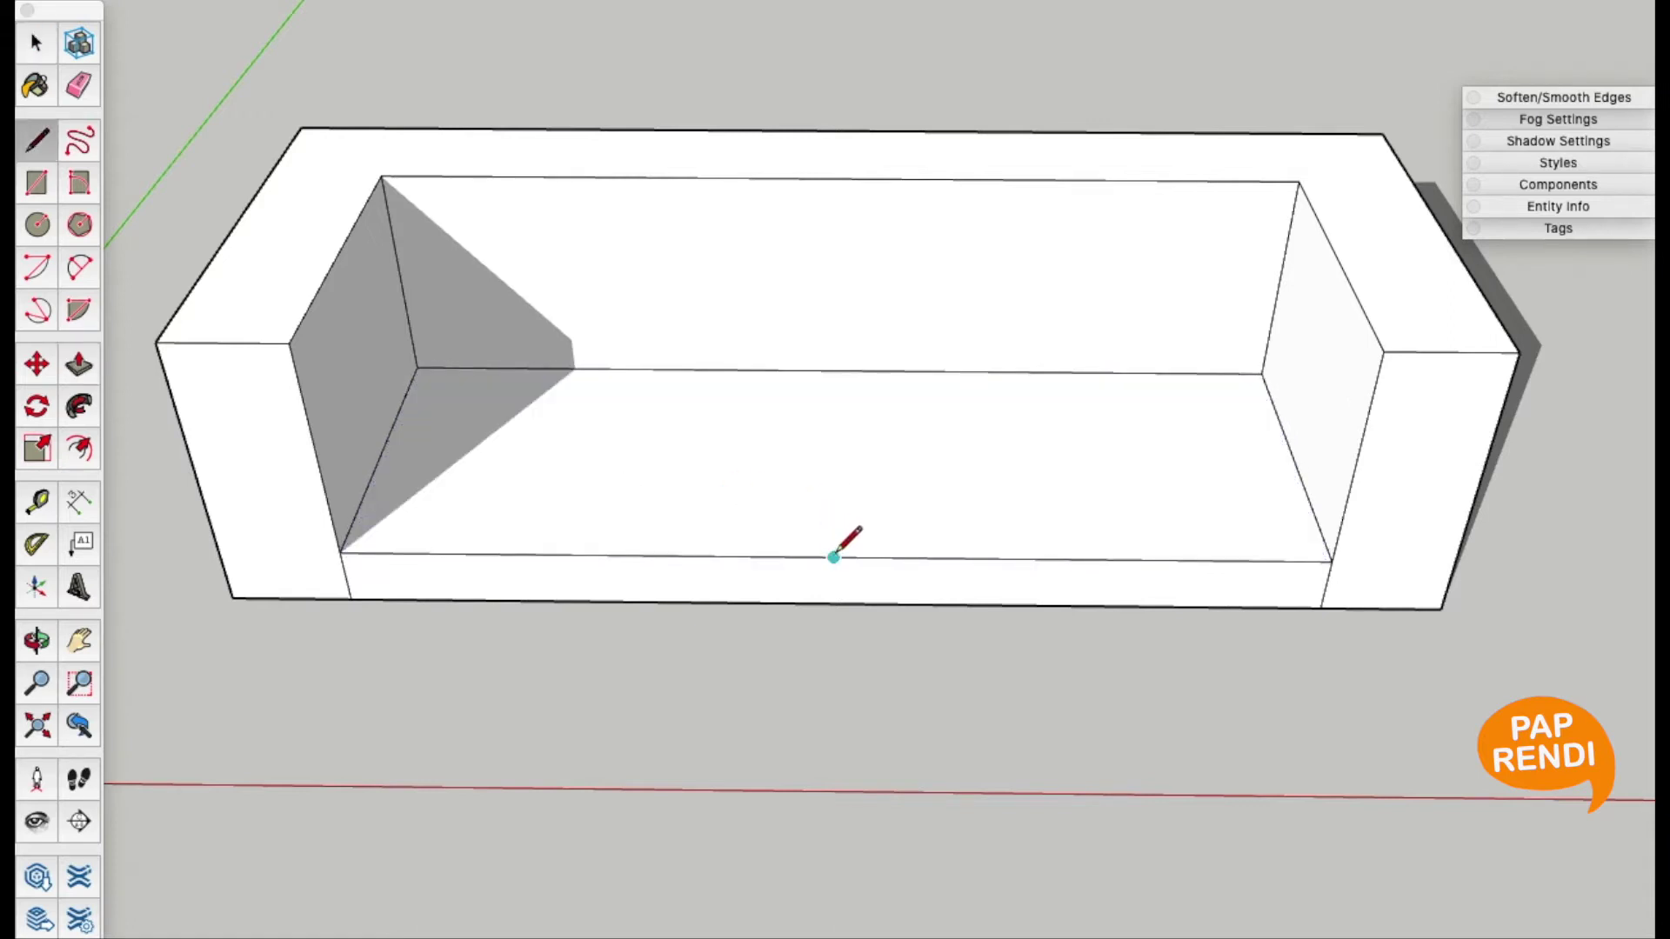
pyautogui.click(833, 557)
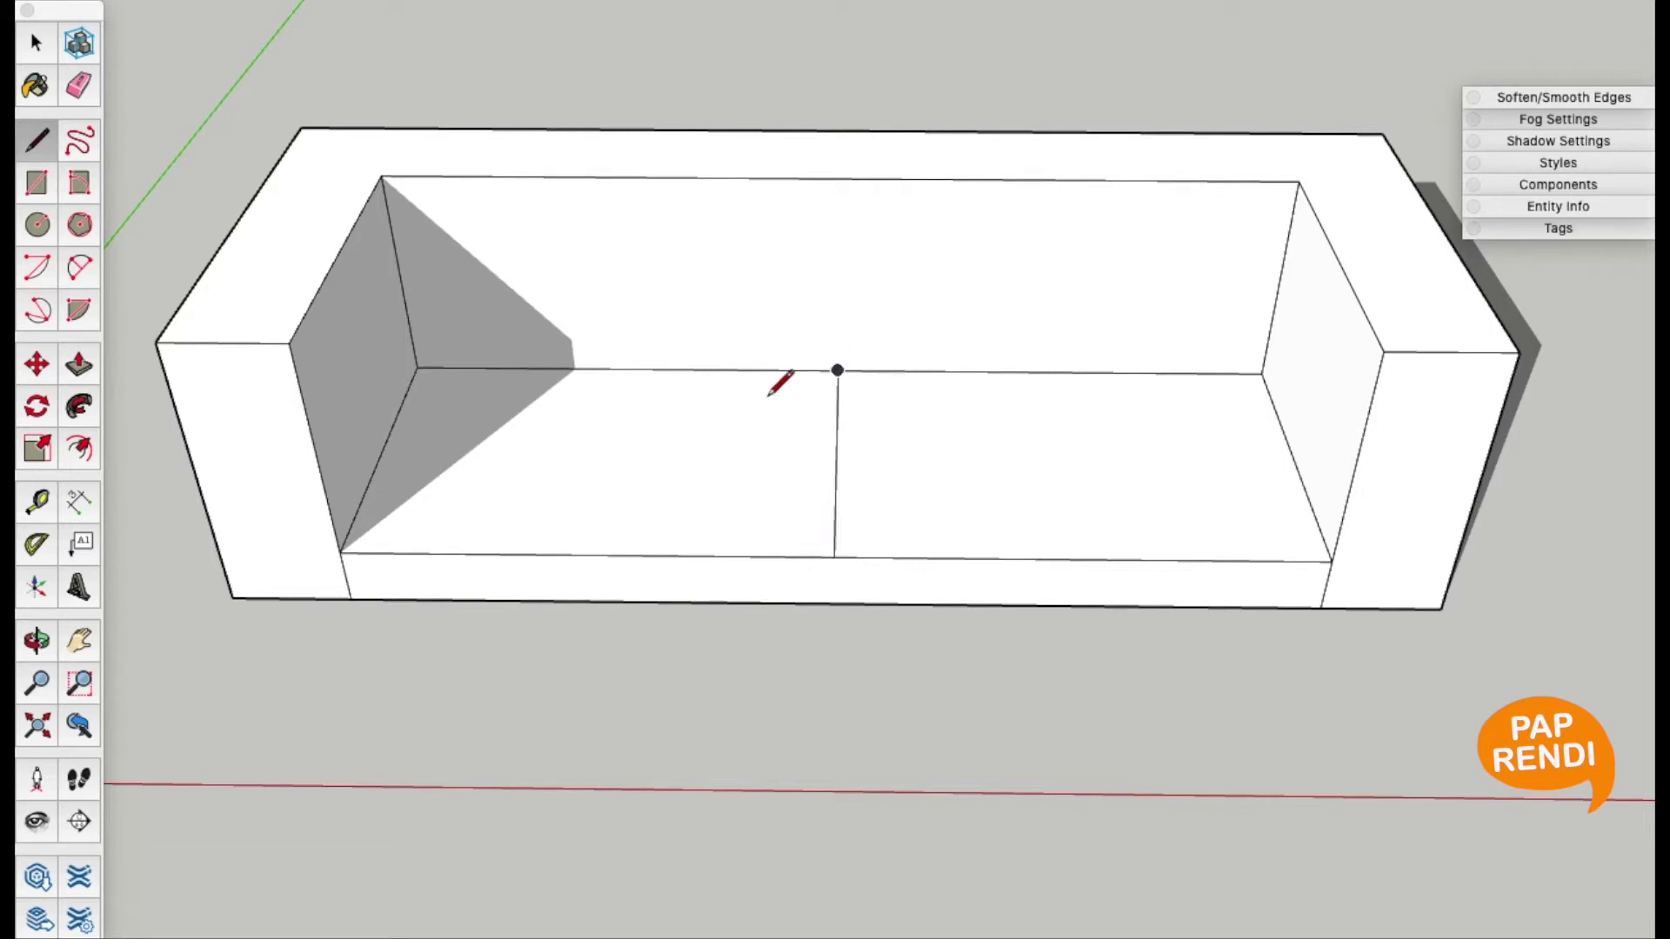
pyautogui.press('space')
pyautogui.click(750, 440)
# Push/Pull the left and right seat halves up into cushions of matching height
pyautogui.press('p')
pyautogui.click(748, 452)
pyautogui.press('Escape')
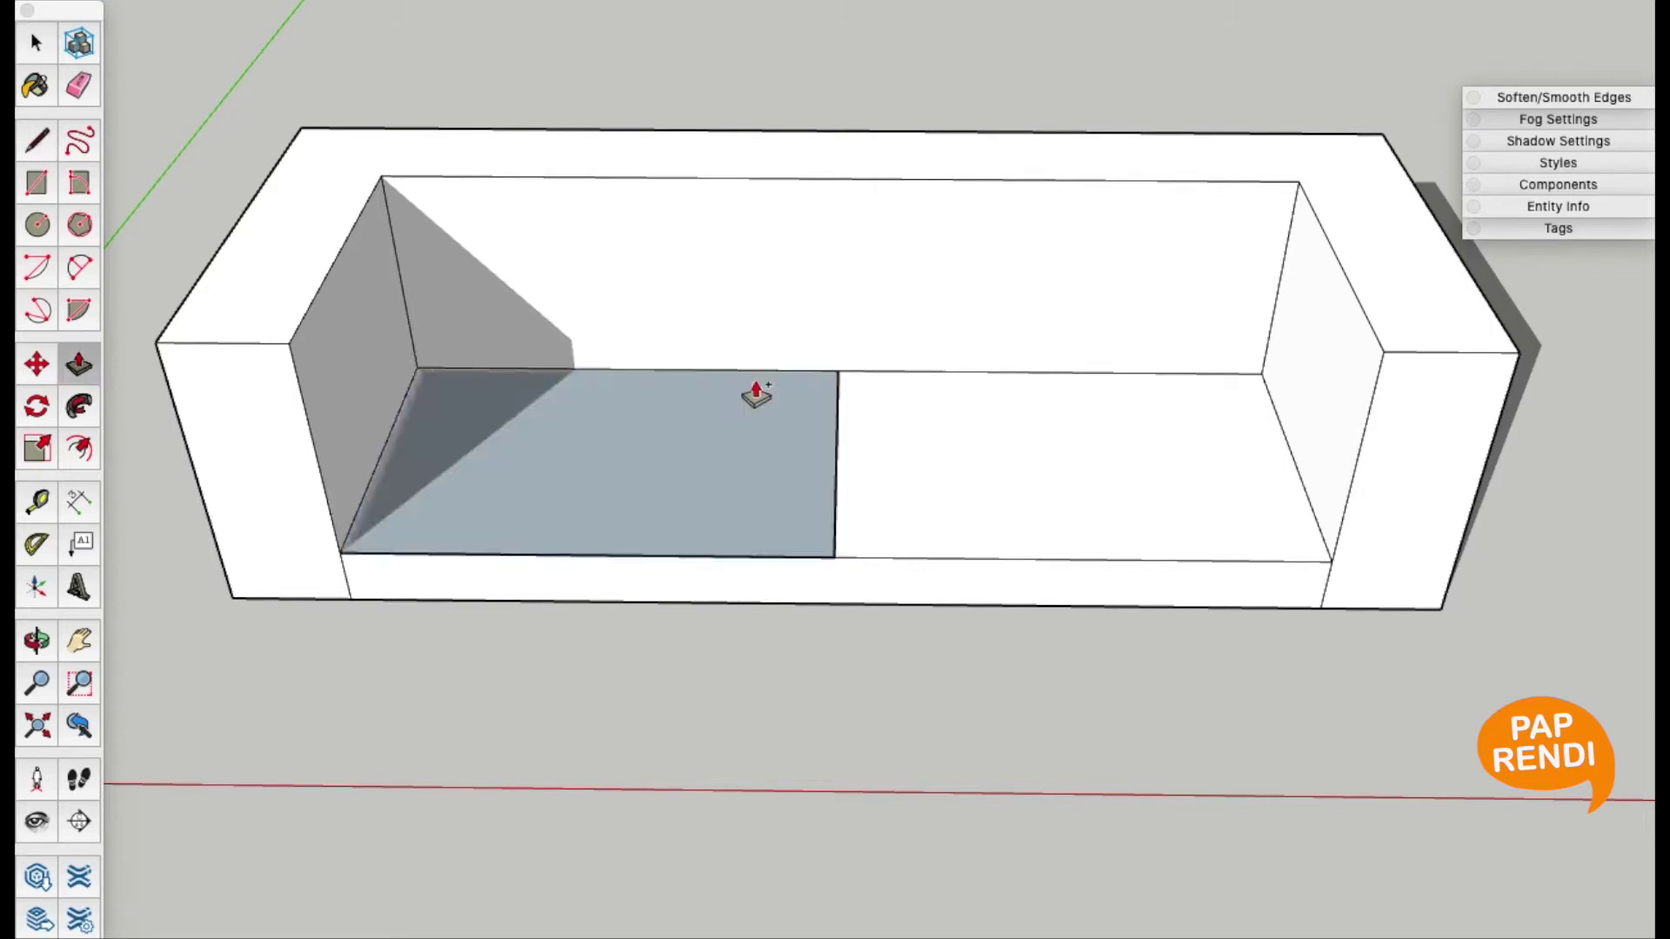
pyautogui.doubleClick(756, 394)
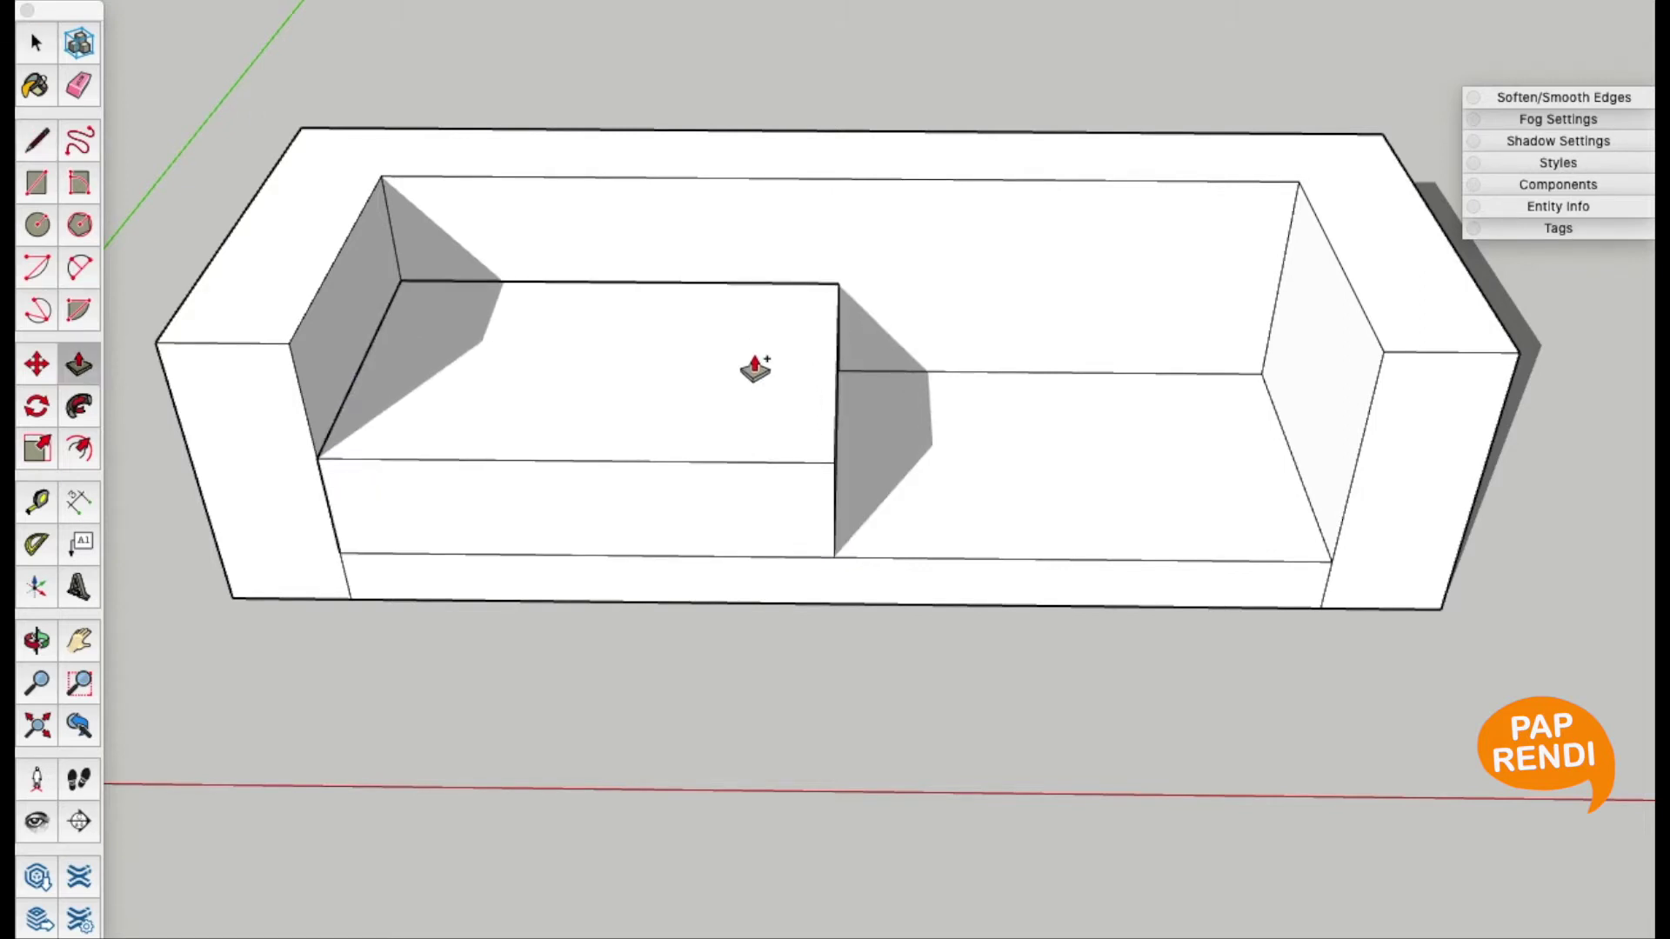
pyautogui.press('space')
pyautogui.click(1024, 502)
pyautogui.press('p')
pyautogui.click(1021, 504)
pyautogui.click(1023, 402)
pyautogui.press('space')
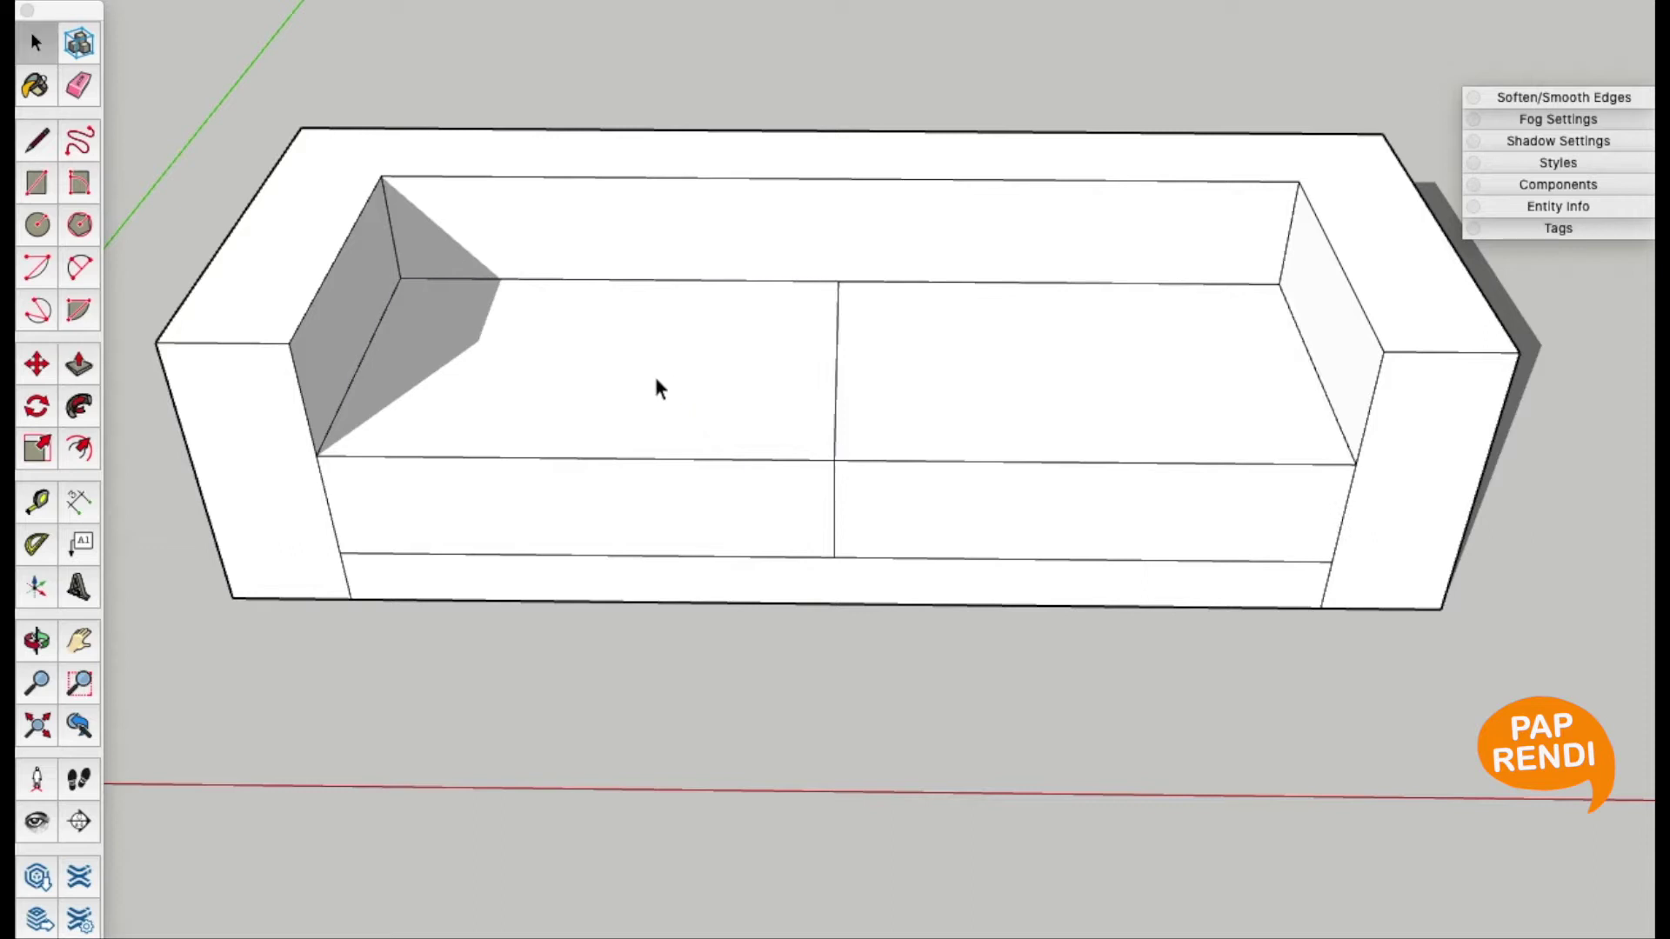
# Begin an inset outline on the sofa's U-shaped top face
pyautogui.click(304, 263)
pyautogui.press('f')
pyautogui.click(234, 227)
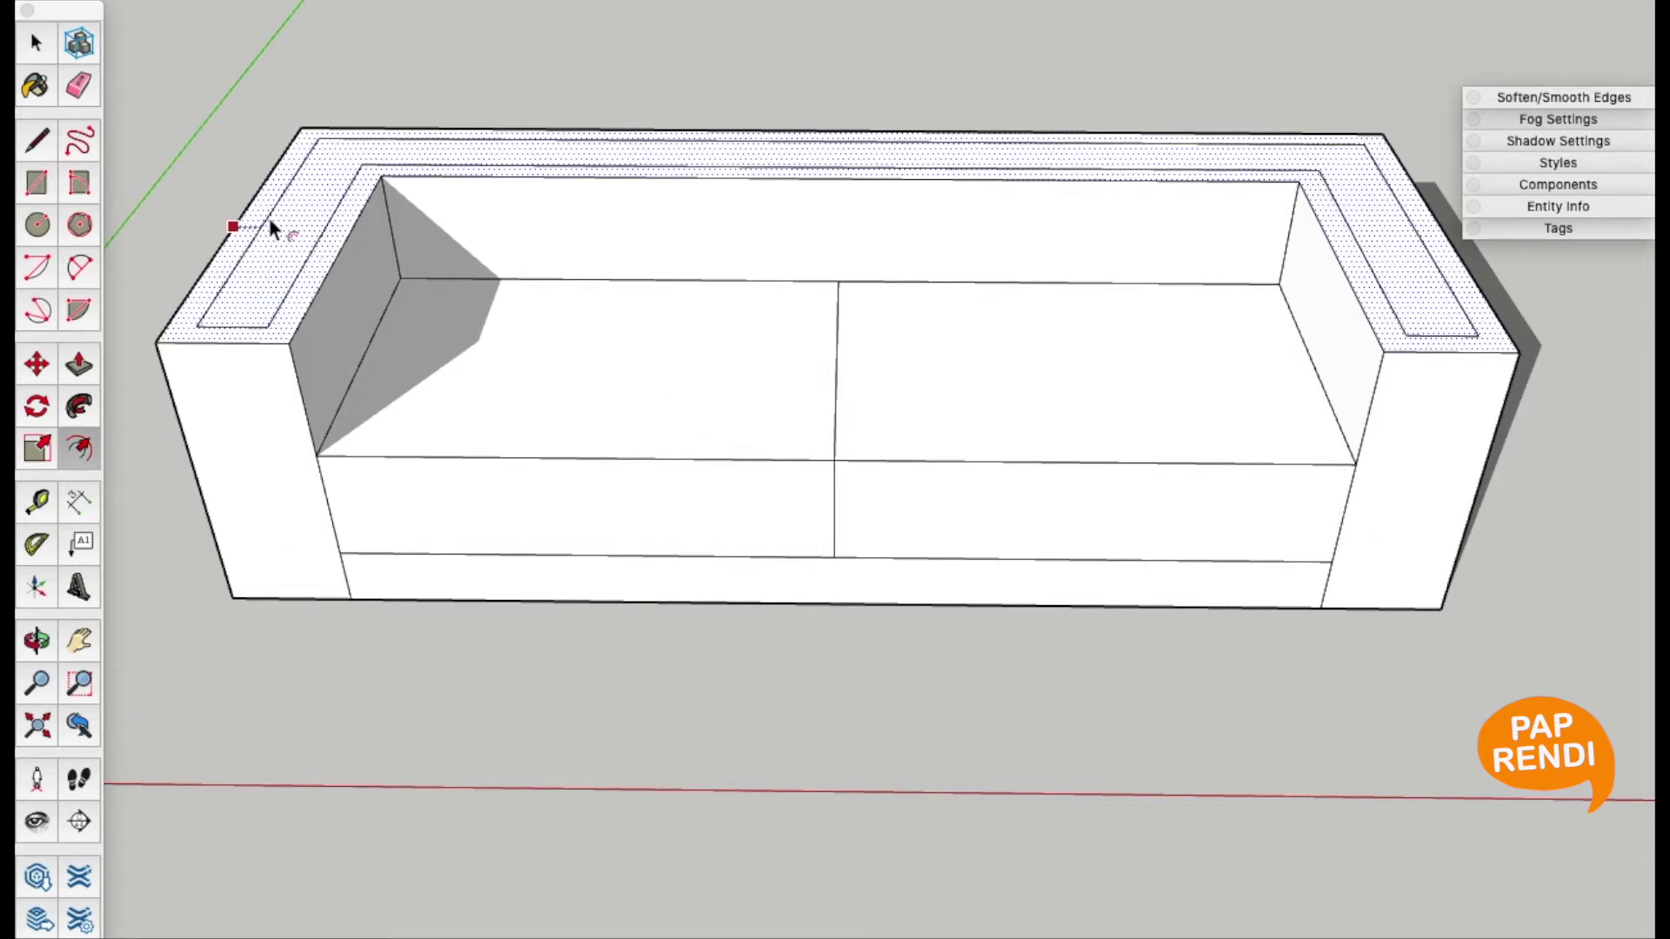
# Finish the top rim inset and repeat the same inset on both cushion tops
pyautogui.click(271, 224)
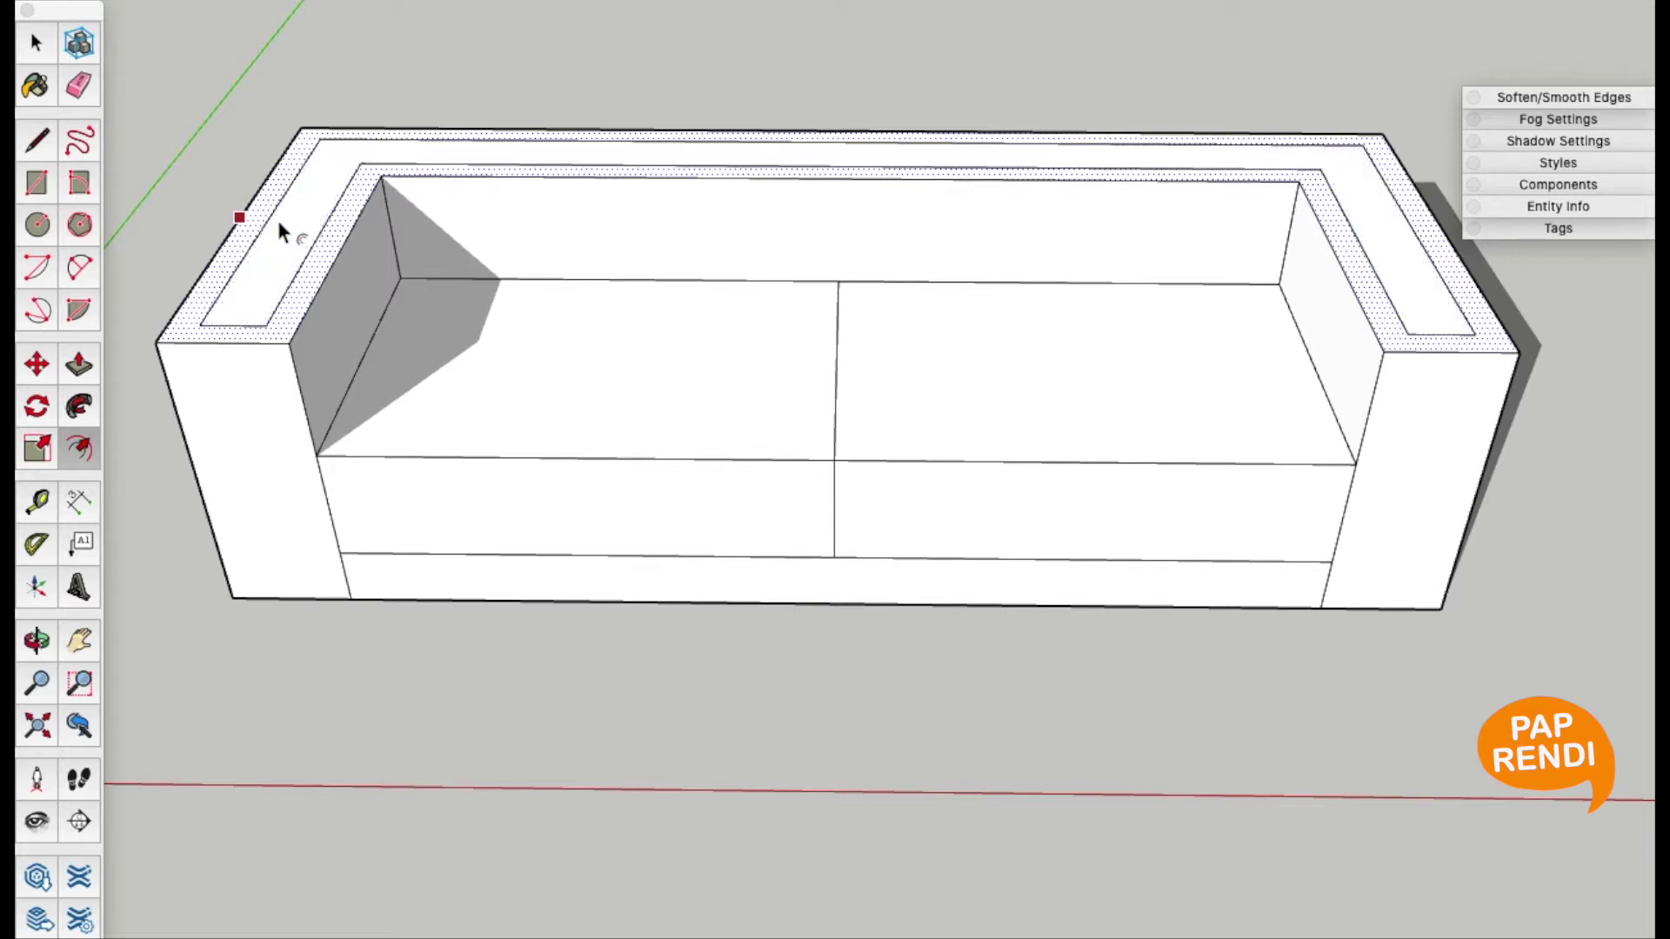
pyautogui.press('space')
pyautogui.click(476, 383)
pyautogui.press('f')
pyautogui.doubleClick(600, 353)
pyautogui.press('space')
pyautogui.click(993, 386)
pyautogui.press('f')
pyautogui.doubleClick(998, 401)
pyautogui.press('space')
# Inset the right arm's front face and the right lower front panel
pyautogui.click(1440, 463)
pyautogui.press('f')
pyautogui.press('space')
pyautogui.click(1272, 506)
pyautogui.press('f')
pyautogui.doubleClick(1271, 506)
pyautogui.press('space')
# Inset the left lower front panel and the left arm's front face
pyautogui.click(706, 509)
pyautogui.press('f')
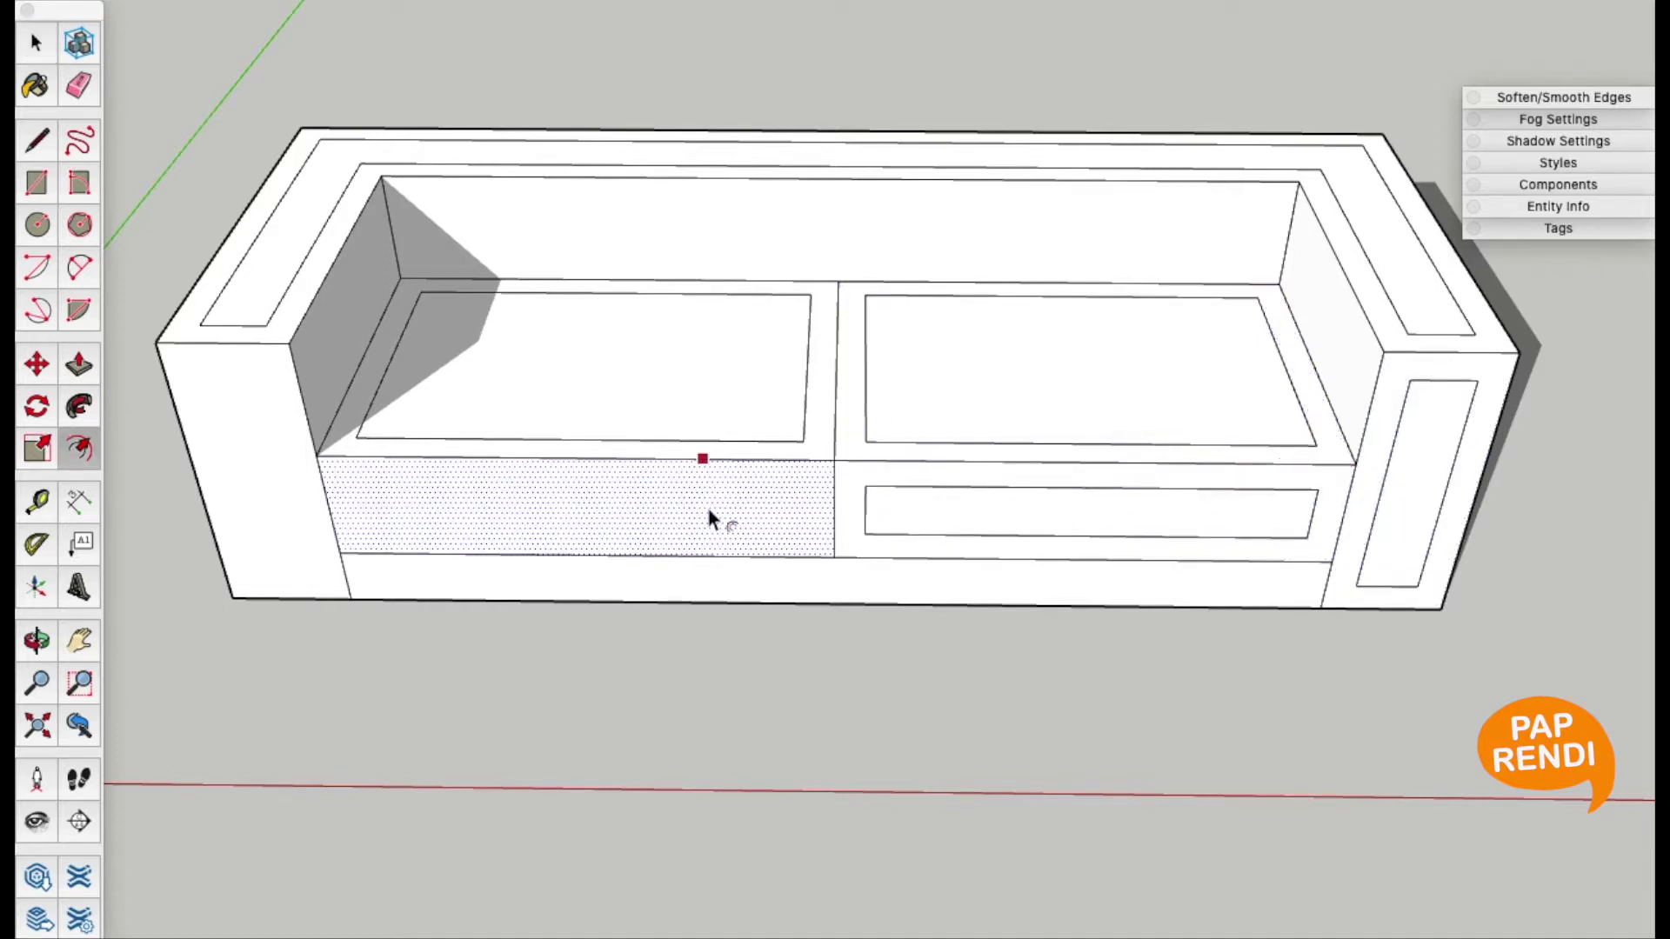
pyautogui.doubleClick(706, 508)
pyautogui.press('space')
pyautogui.click(268, 488)
pyautogui.press('f')
pyautogui.doubleClick(268, 489)
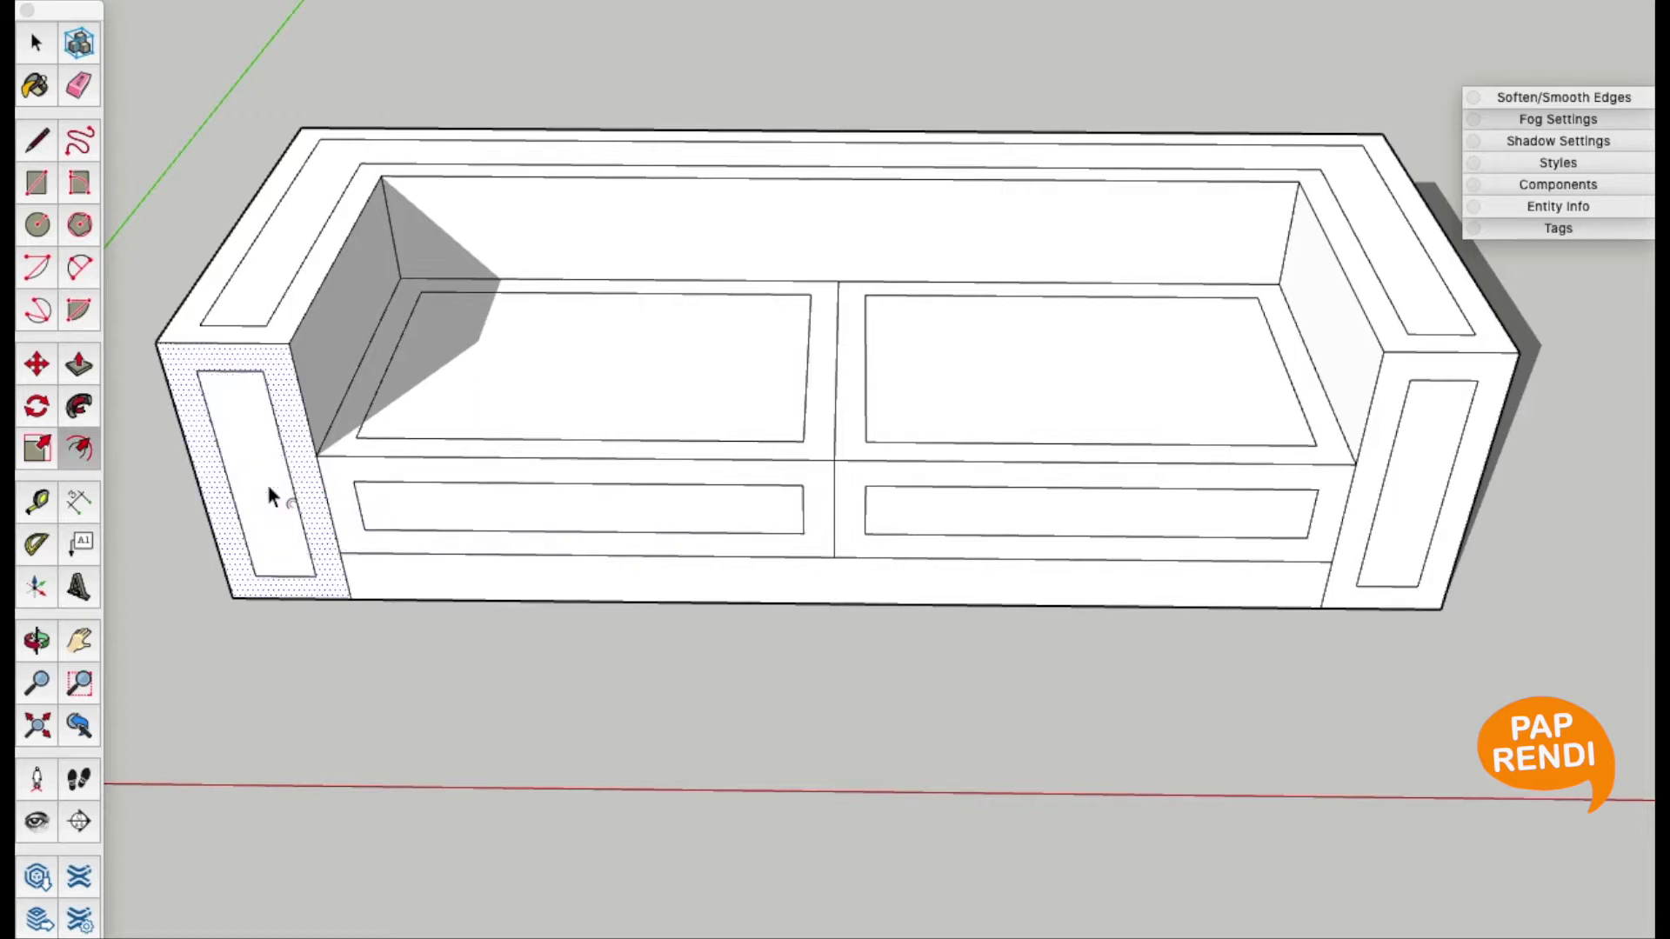
pyautogui.press('space')
# Select the inner top rim face and both cushion tops together
pyautogui.click(285, 257)
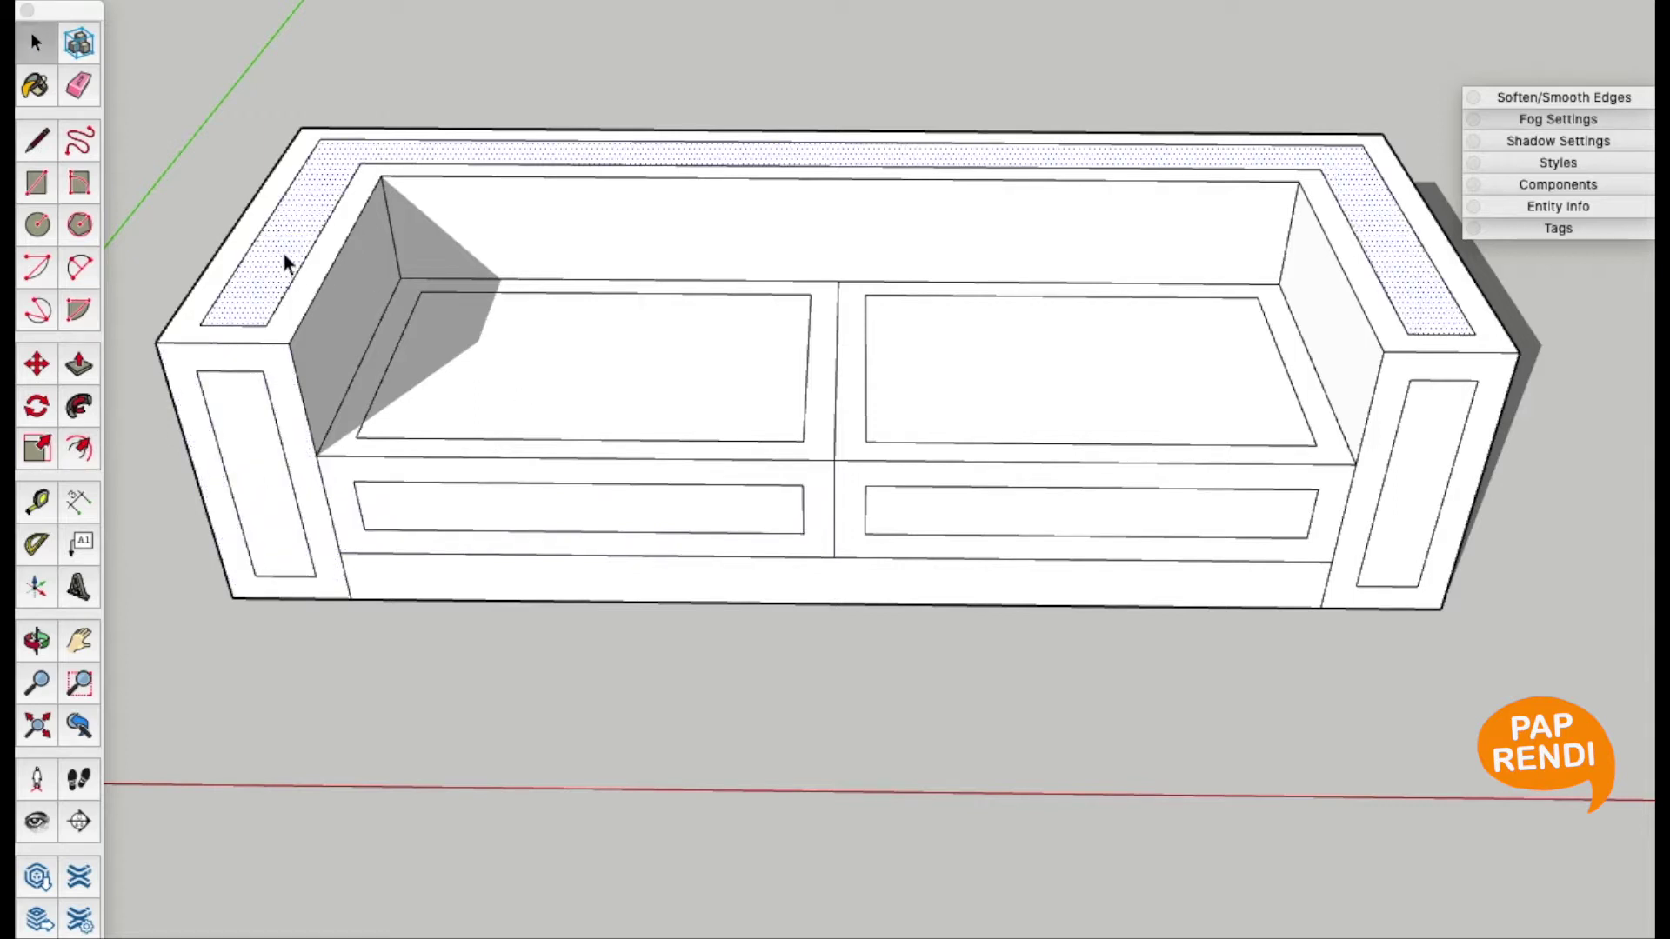
pyautogui.keyDown('shift'); pyautogui.click(560, 352); pyautogui.keyUp('shift')
pyautogui.keyDown('shift'); pyautogui.click(1135, 374); pyautogui.keyUp('shift')
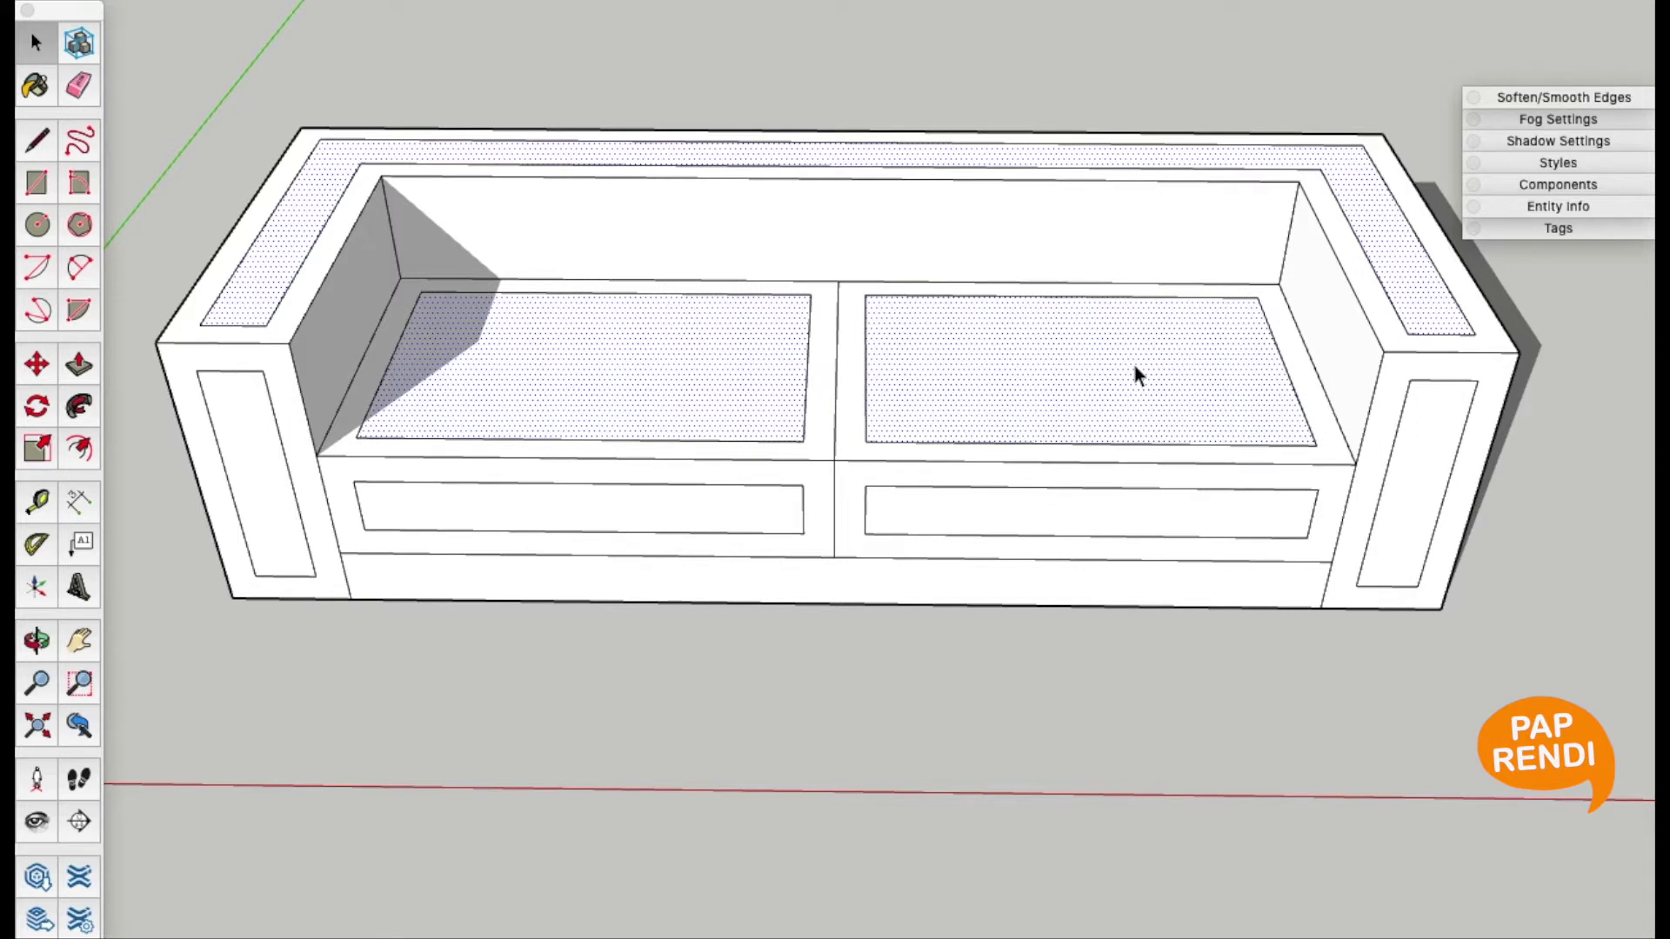
# Move the inset rim and cushion top faces up to bevel their edges
pyautogui.press('m')
pyautogui.click(1314, 444)
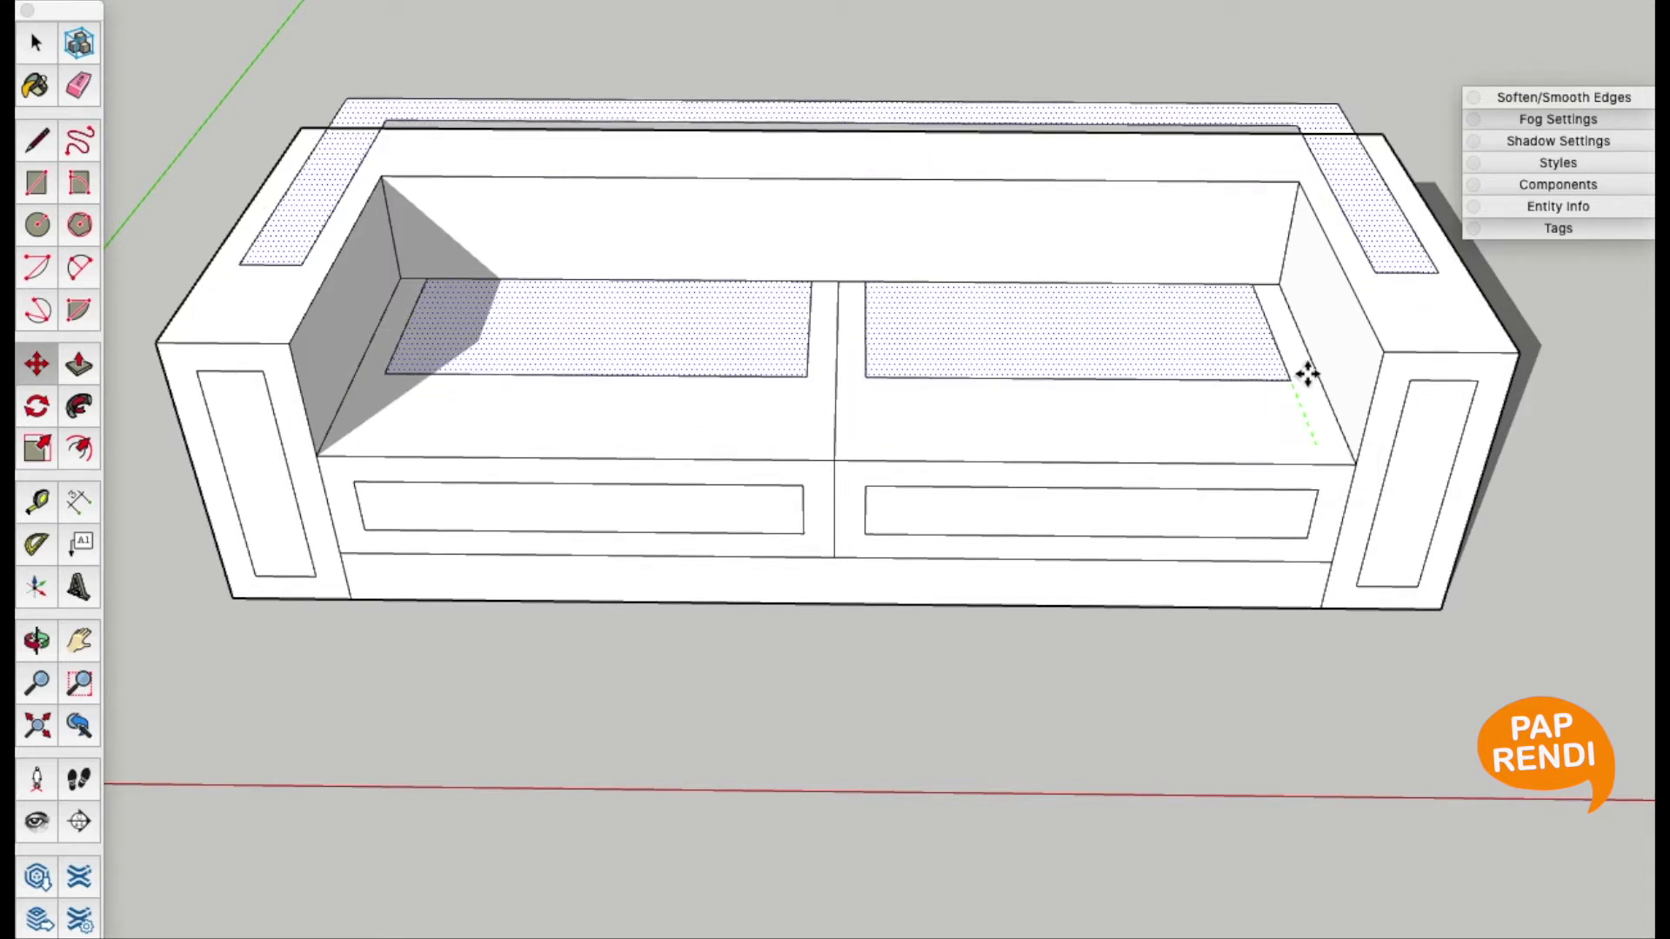
pyautogui.click(1308, 323)
pyautogui.press('space')
# Move the left arm front and both lower front panels to recess them
pyautogui.click(268, 494)
pyautogui.keyDown('shift'); pyautogui.click(475, 515); pyautogui.keyUp('shift')
pyautogui.keyDown('shift'); pyautogui.click(950, 528); pyautogui.keyUp('shift')
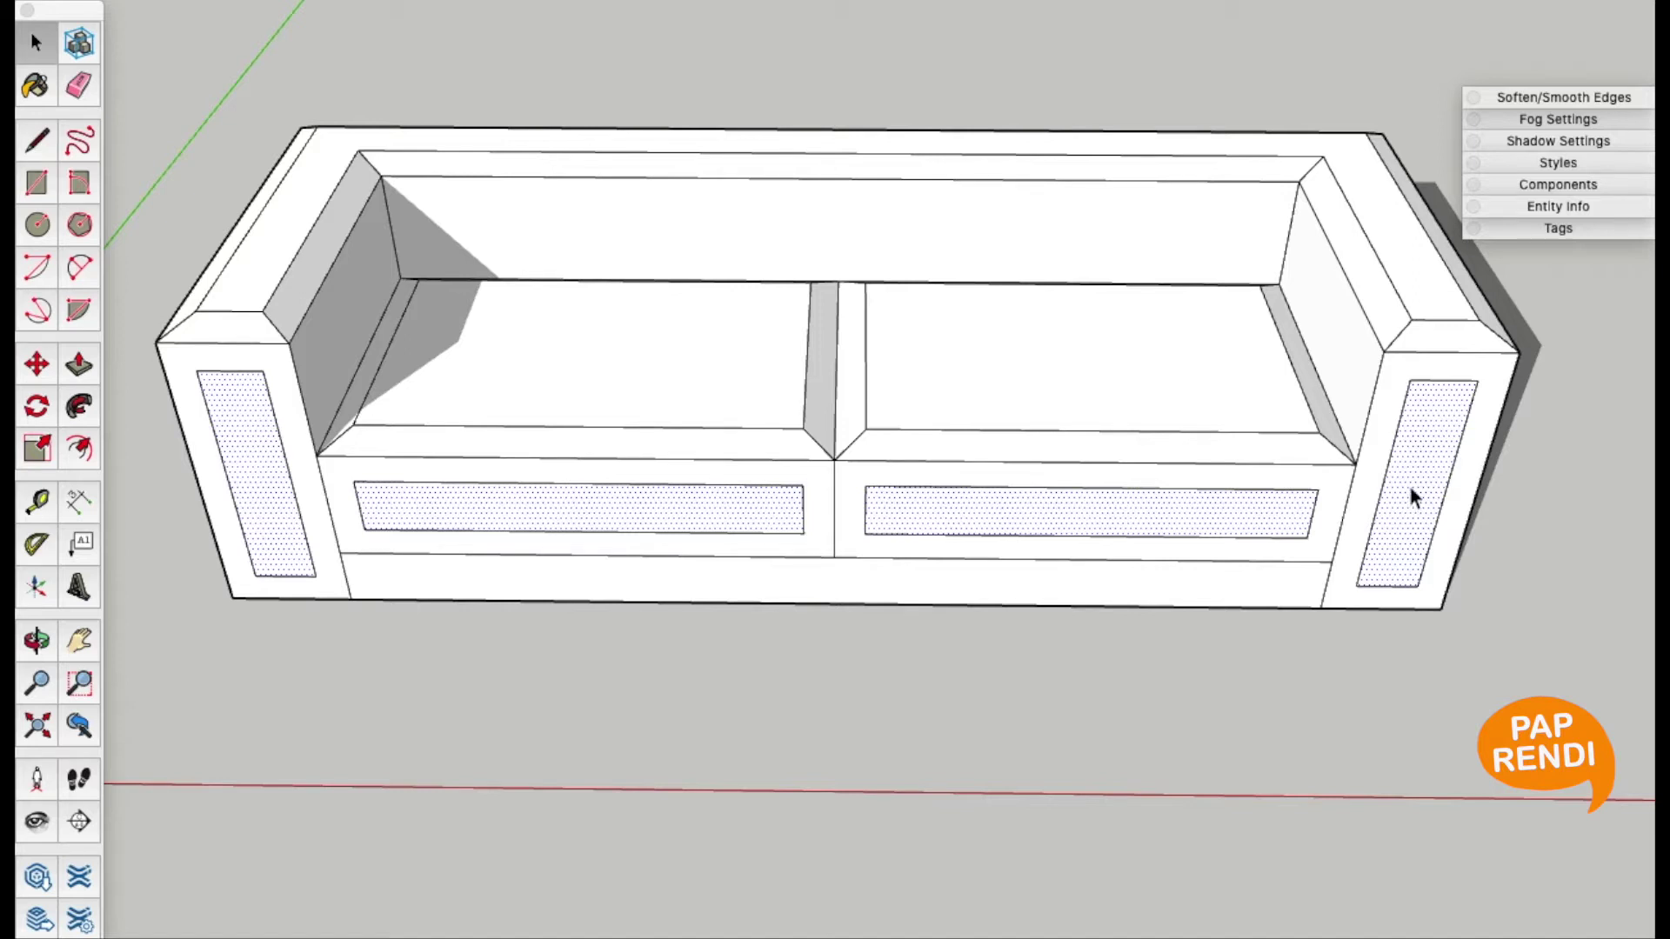
pyautogui.press('m')
pyautogui.moveTo(1408, 484); pyautogui.dragTo(1416, 522)
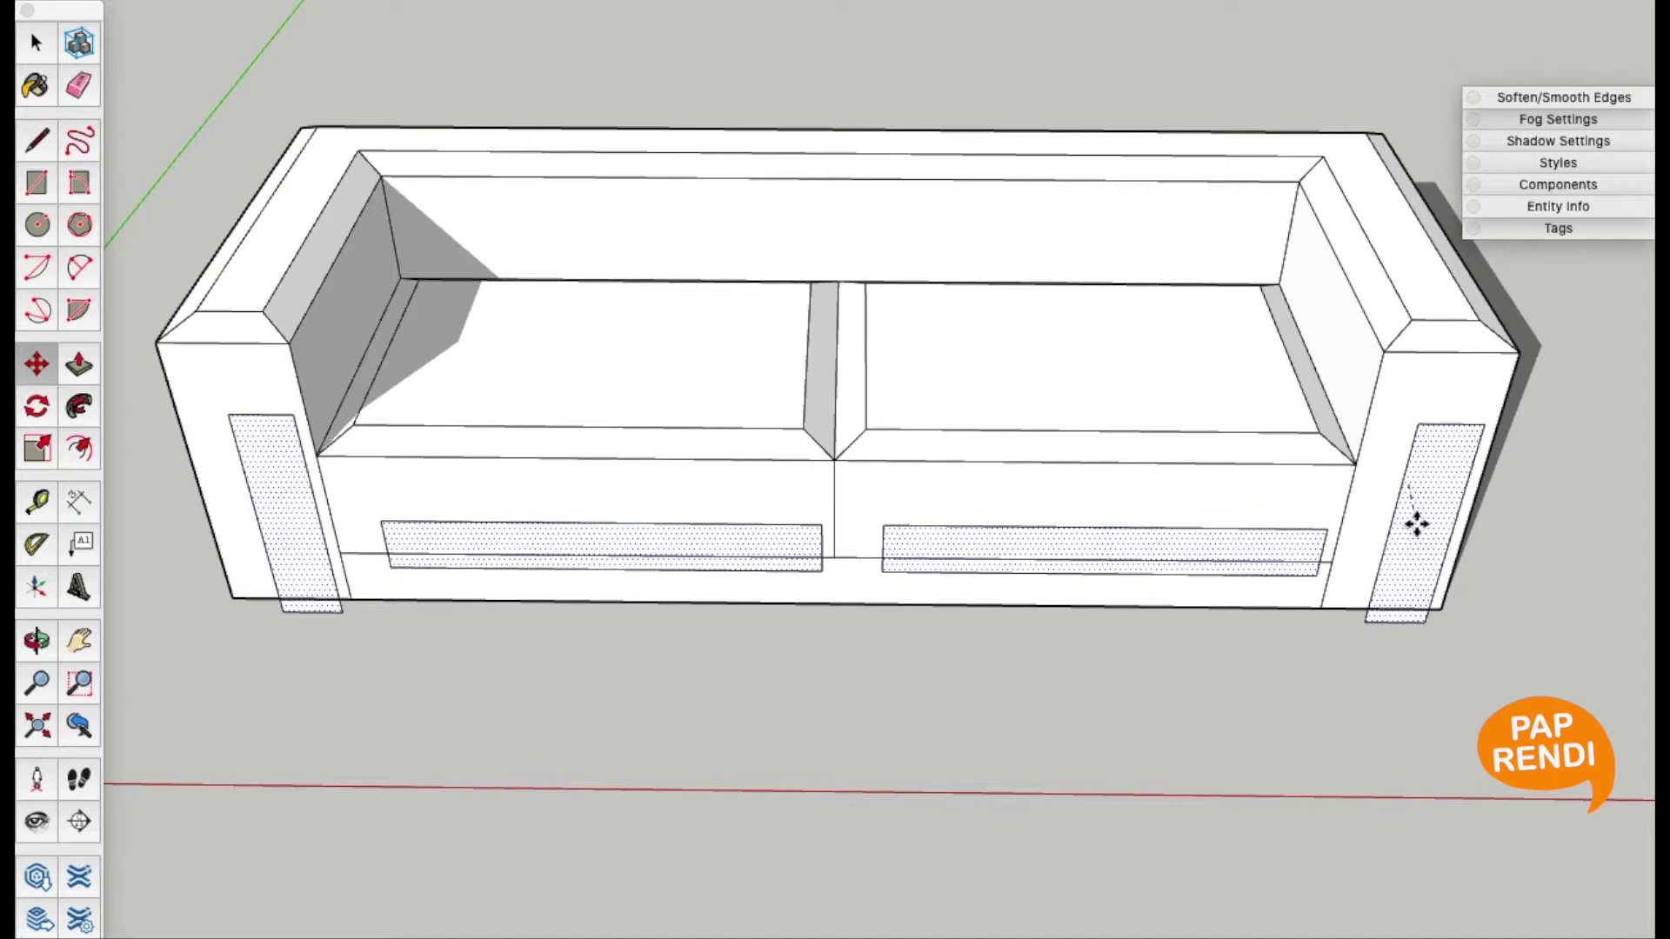
pyautogui.moveTo(1415, 523); pyautogui.dragTo(1414, 493)
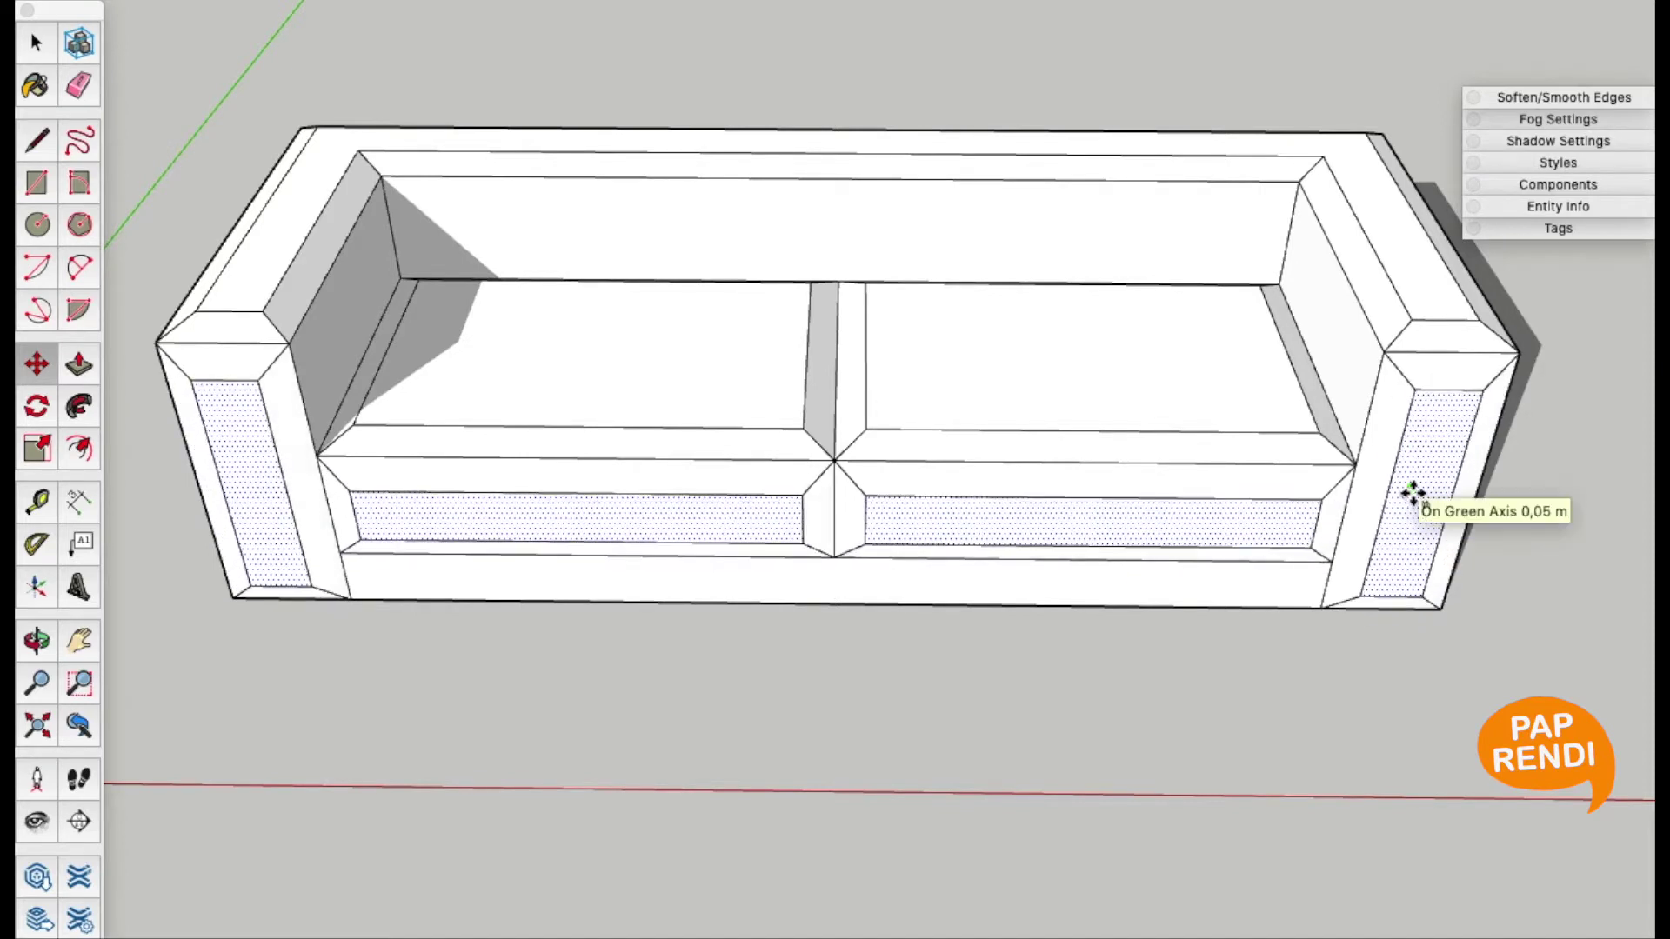
pyautogui.press('space')
# Orbit to view the sofa from higher up
pyautogui.click(1063, 325)
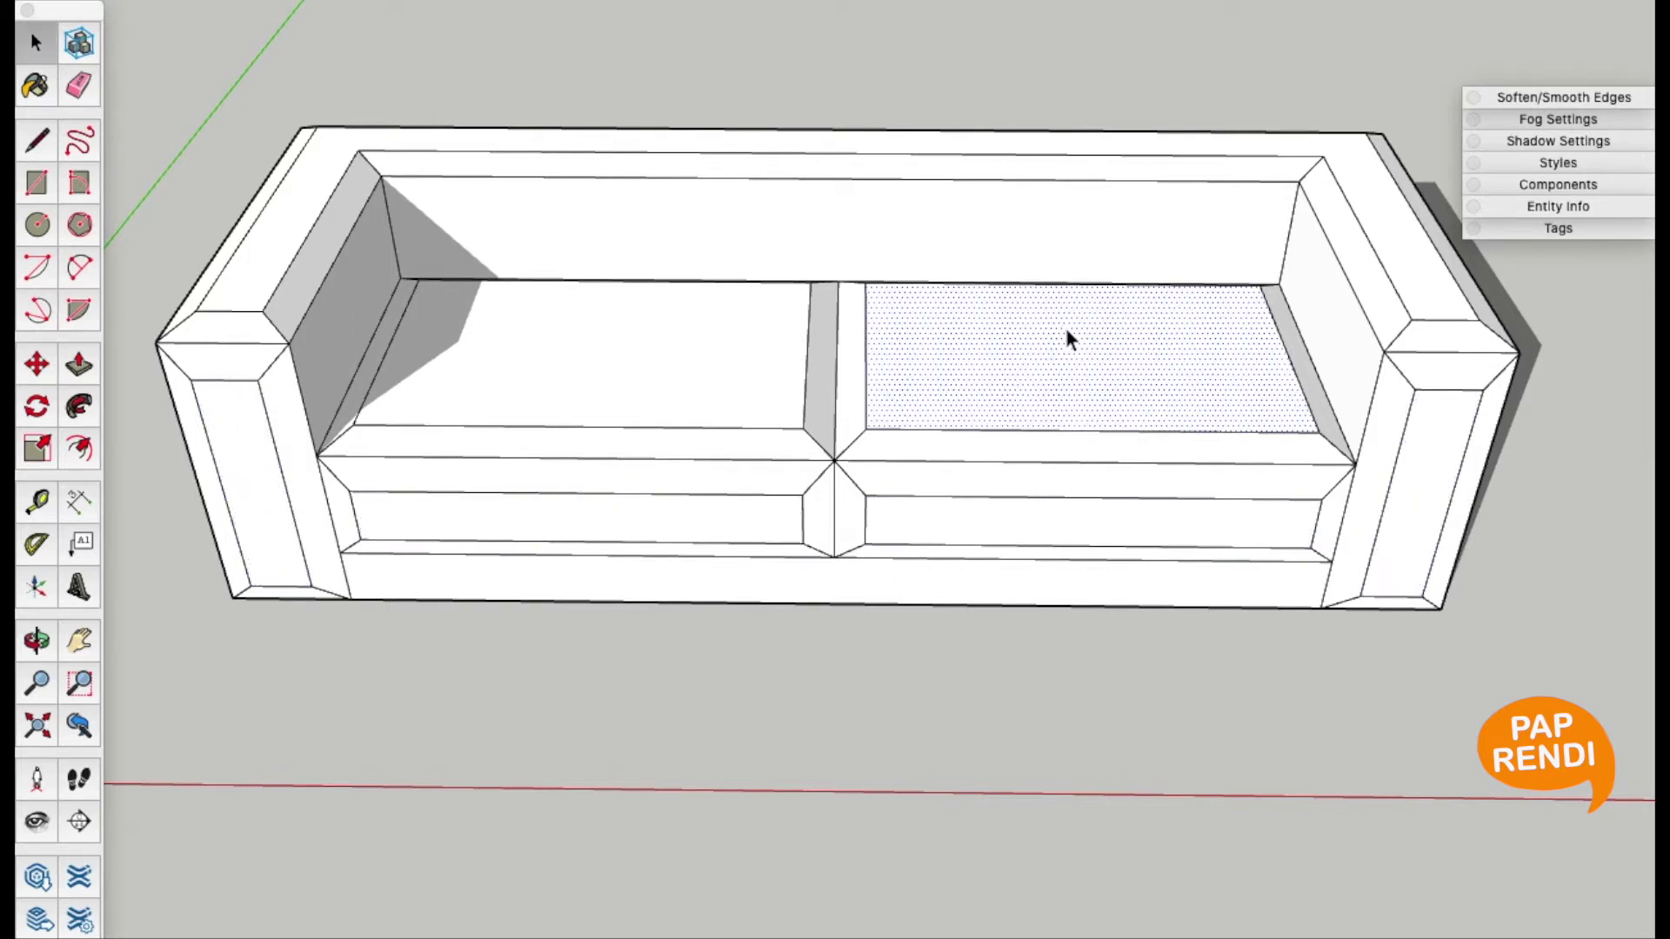
pyautogui.press('o')
pyautogui.moveTo(1066, 327)
pyautogui.mouseDown()
pyautogui.moveTo(1312, 362)
pyautogui.moveTo(1427, 317)
pyautogui.moveTo(1528, 369)
pyautogui.moveTo(853, 372)
pyautogui.moveTo(988, 361)
pyautogui.mouseUp()
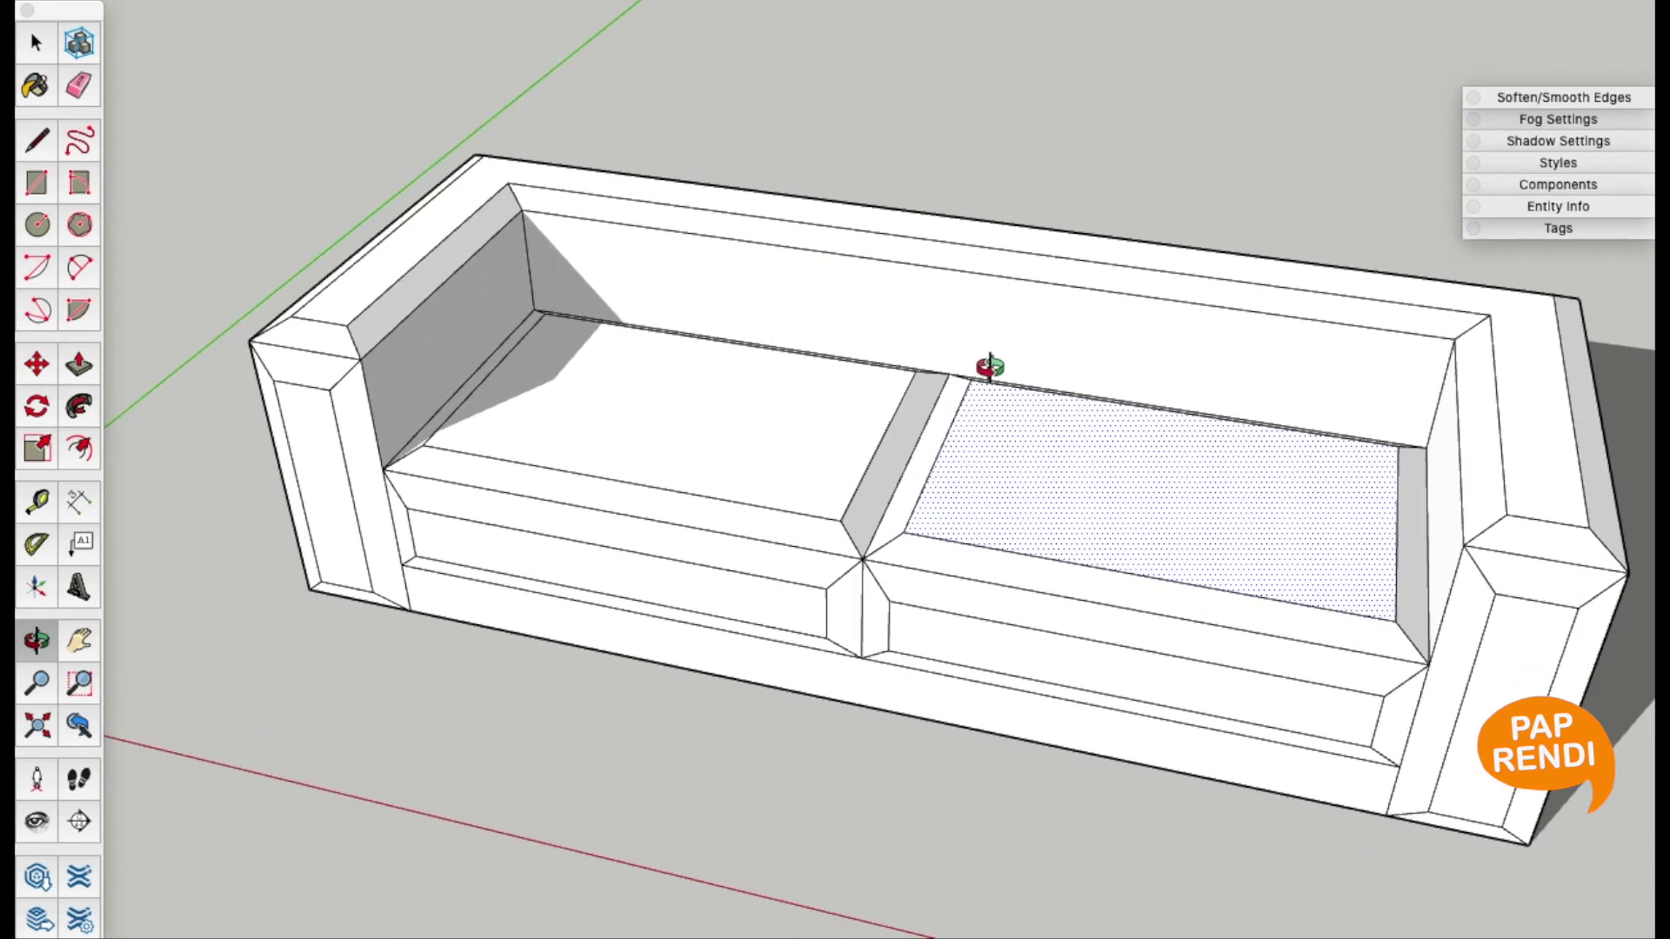
pyautogui.press('space')
# Select the whole sofa and soften and smooth its edges with the Soften/Smooth Edges slider
pyautogui.tripleClick(1063, 466)
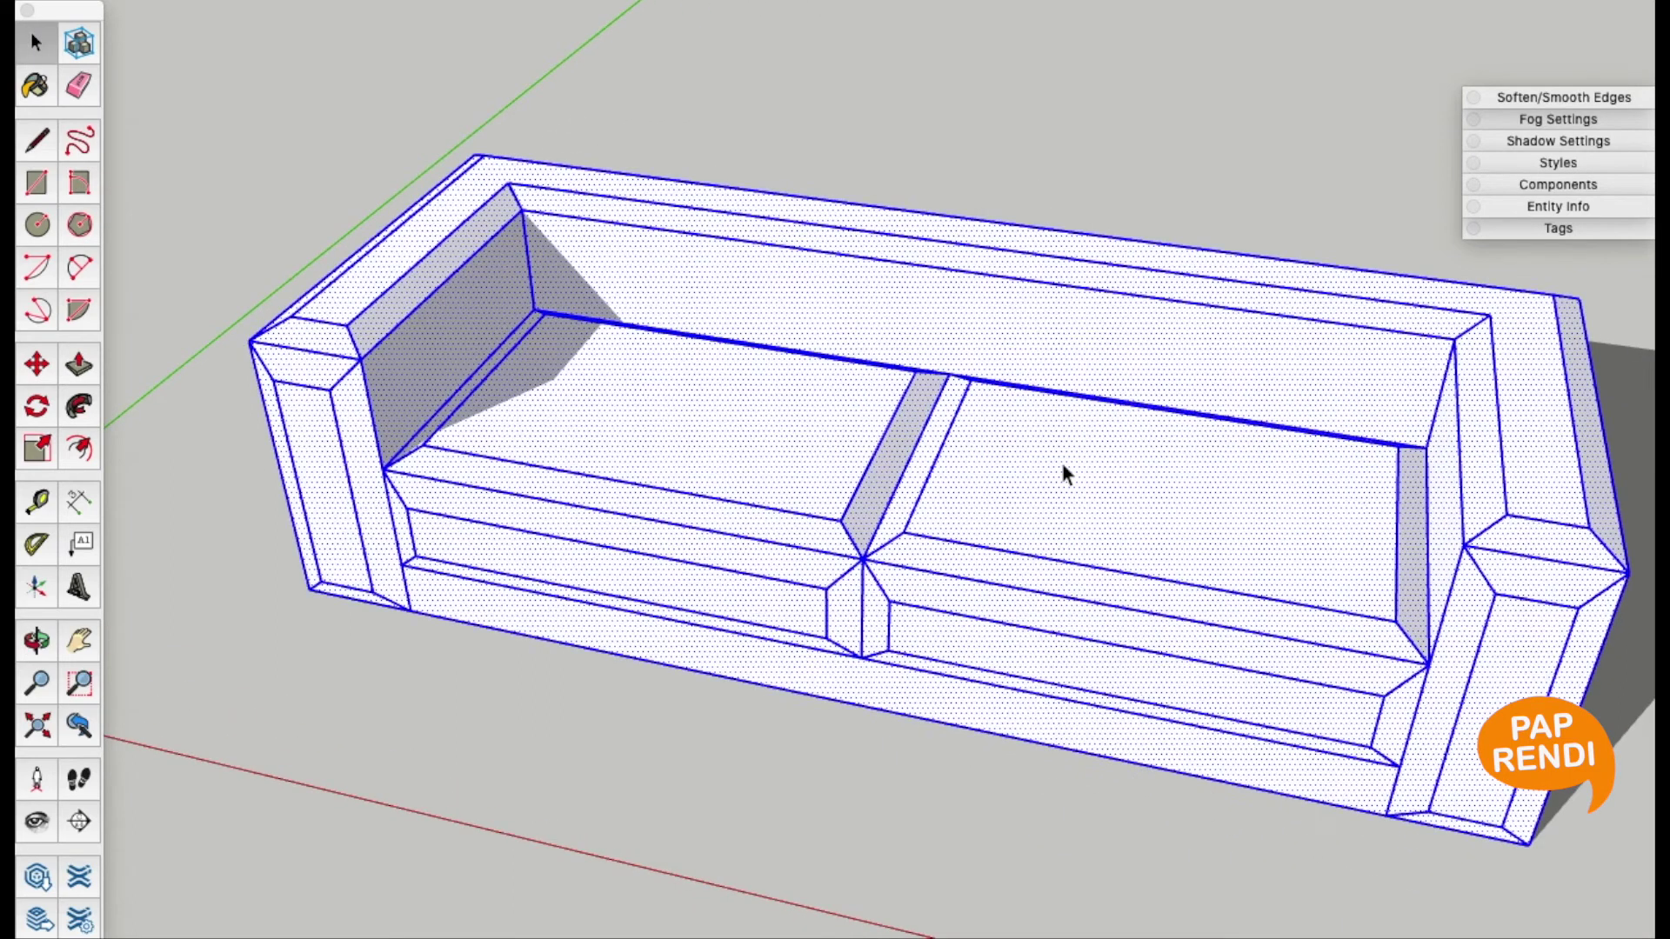
pyautogui.press('o')
pyautogui.keyDown('shift'); pyautogui.moveTo(1063, 465); pyautogui.dragTo(980, 454); pyautogui.keyUp('shift')
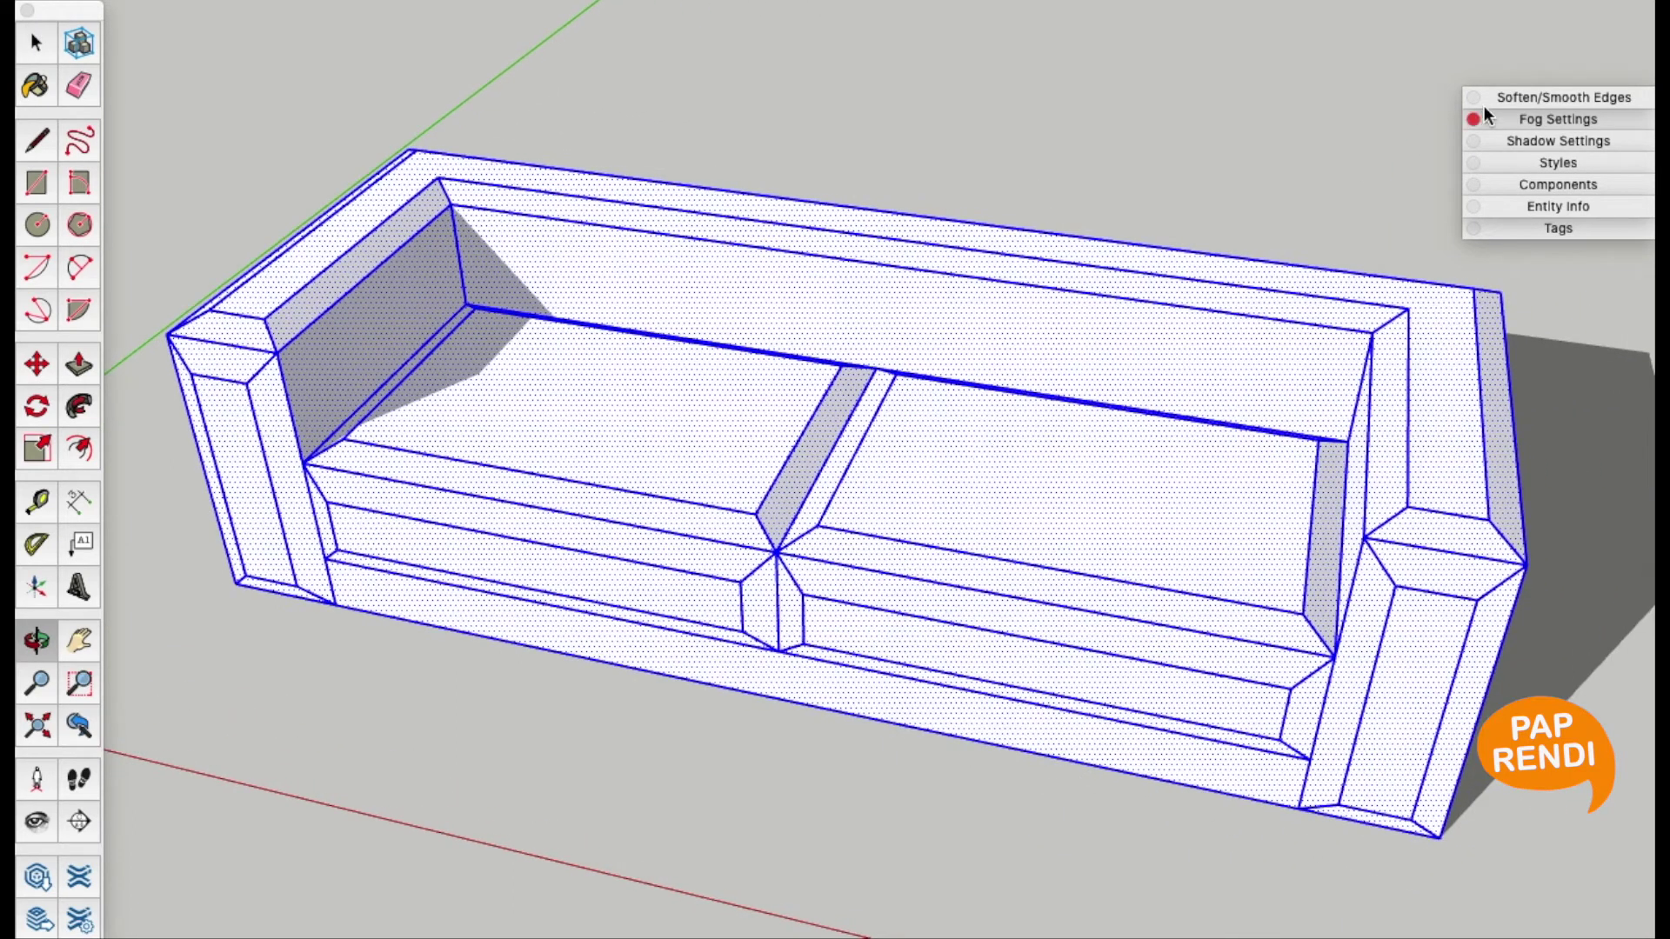
pyautogui.click(1547, 98)
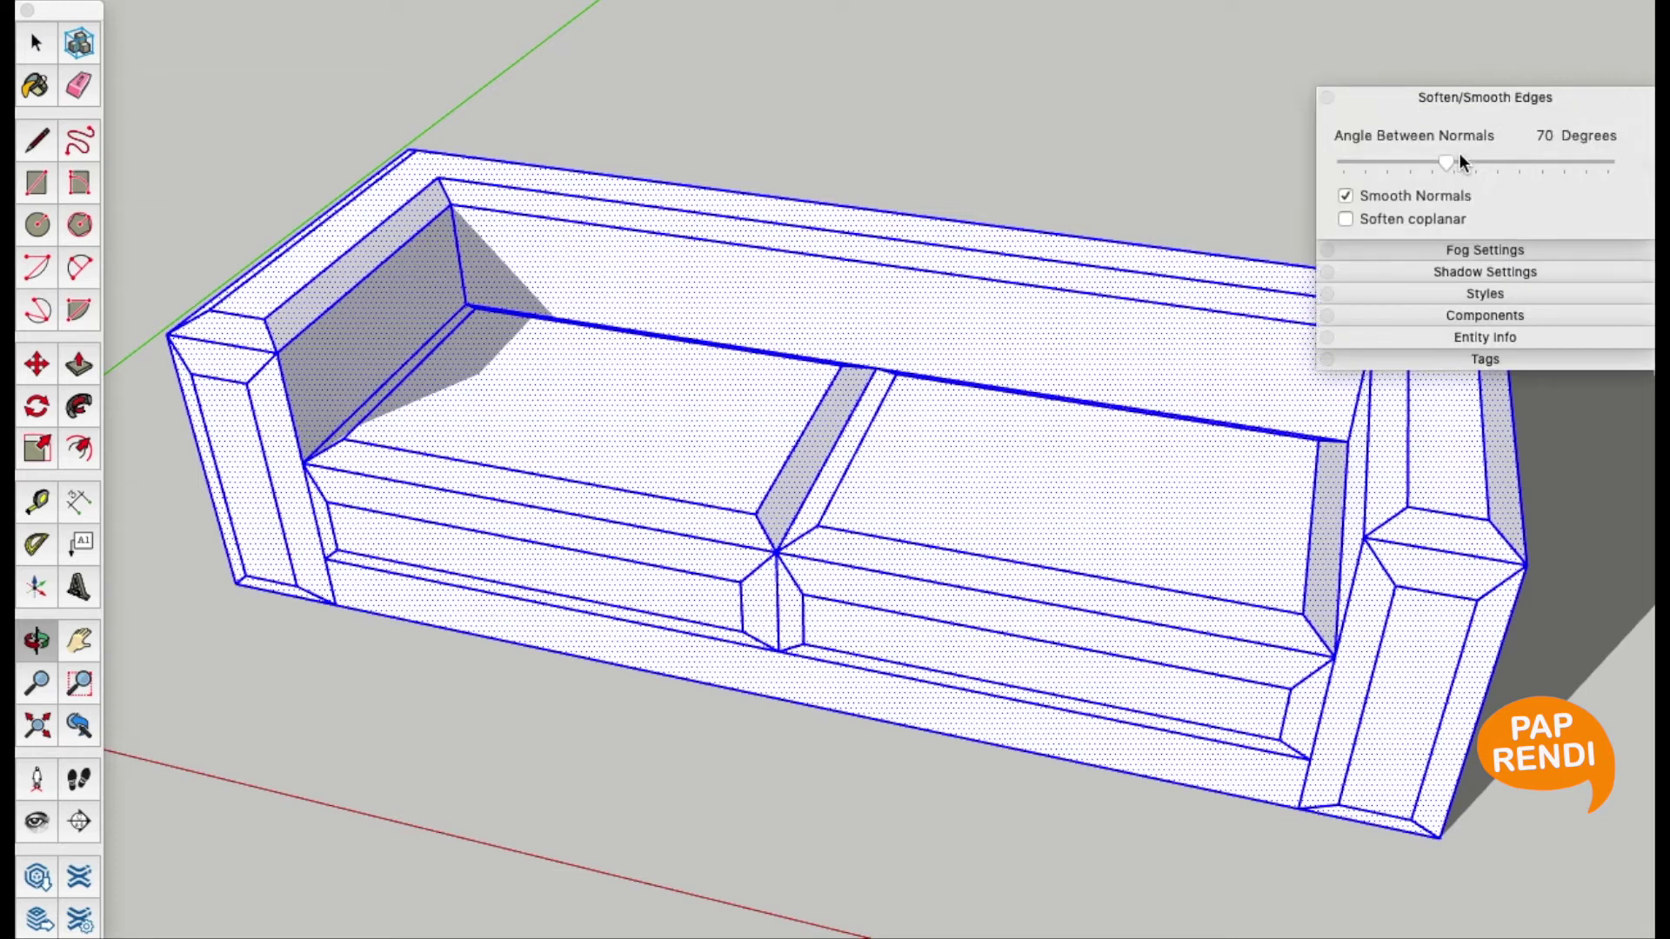
pyautogui.moveTo(1448, 161)
pyautogui.mouseDown()
pyautogui.moveTo(1433, 165)
pyautogui.moveTo(1448, 160)
pyautogui.mouseUp()
pyautogui.press('space')
# Deselect the sofa and orbit around it to check the smoothed edges
pyautogui.hotkey('ctrl', 'a')
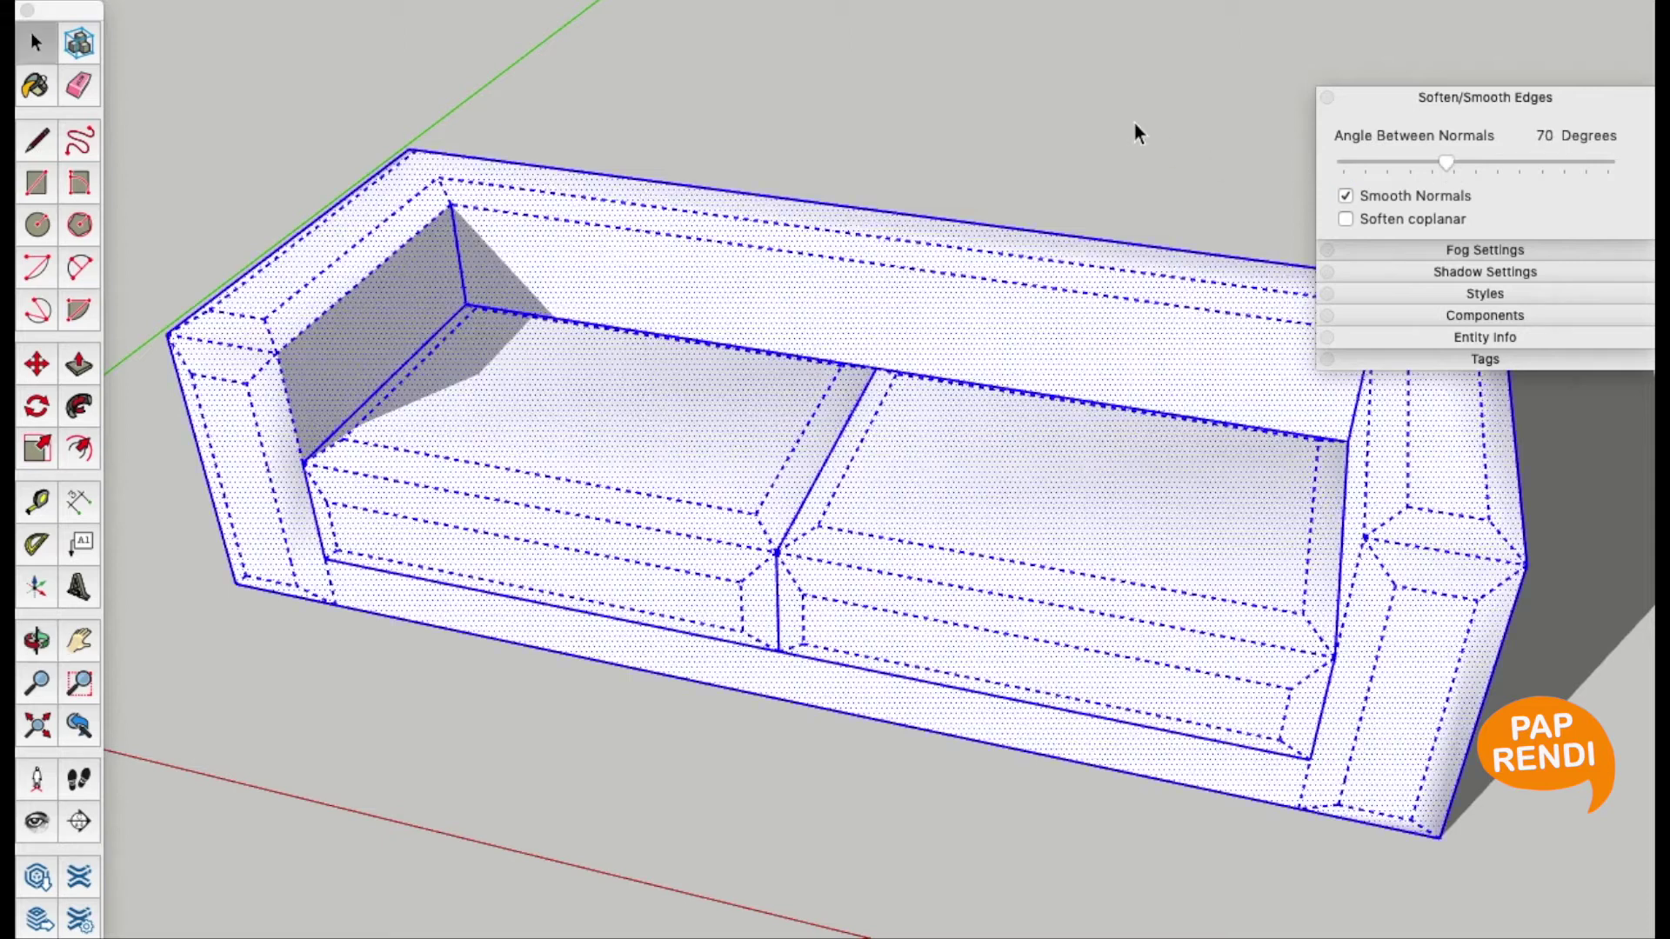
pyautogui.click(1134, 121)
pyautogui.moveTo(1054, 174)
pyautogui.mouseDown(button='middle')
pyautogui.moveTo(1066, 187)
pyautogui.moveTo(1502, 96)
pyautogui.moveTo(1520, 54)
pyautogui.moveTo(957, 106)
pyautogui.moveTo(1150, 156)
pyautogui.moveTo(780, 188)
pyautogui.moveTo(1323, 358)
pyautogui.moveTo(1536, 234)
pyautogui.moveTo(1488, 202)
pyautogui.moveTo(1073, 263)
pyautogui.mouseUp(button='middle')
pyautogui.scroll(-5, 1073, 263)
# Draw a new rectangle on the ground beside the sofa, redoing a misplaced first attempt
pyautogui.moveTo(1107, 377)
pyautogui.mouseDown(button='middle')
pyautogui.moveTo(943, 347)
pyautogui.moveTo(1081, 357)
pyautogui.moveTo(1184, 459)
pyautogui.mouseUp(button='middle')
pyautogui.press('r')
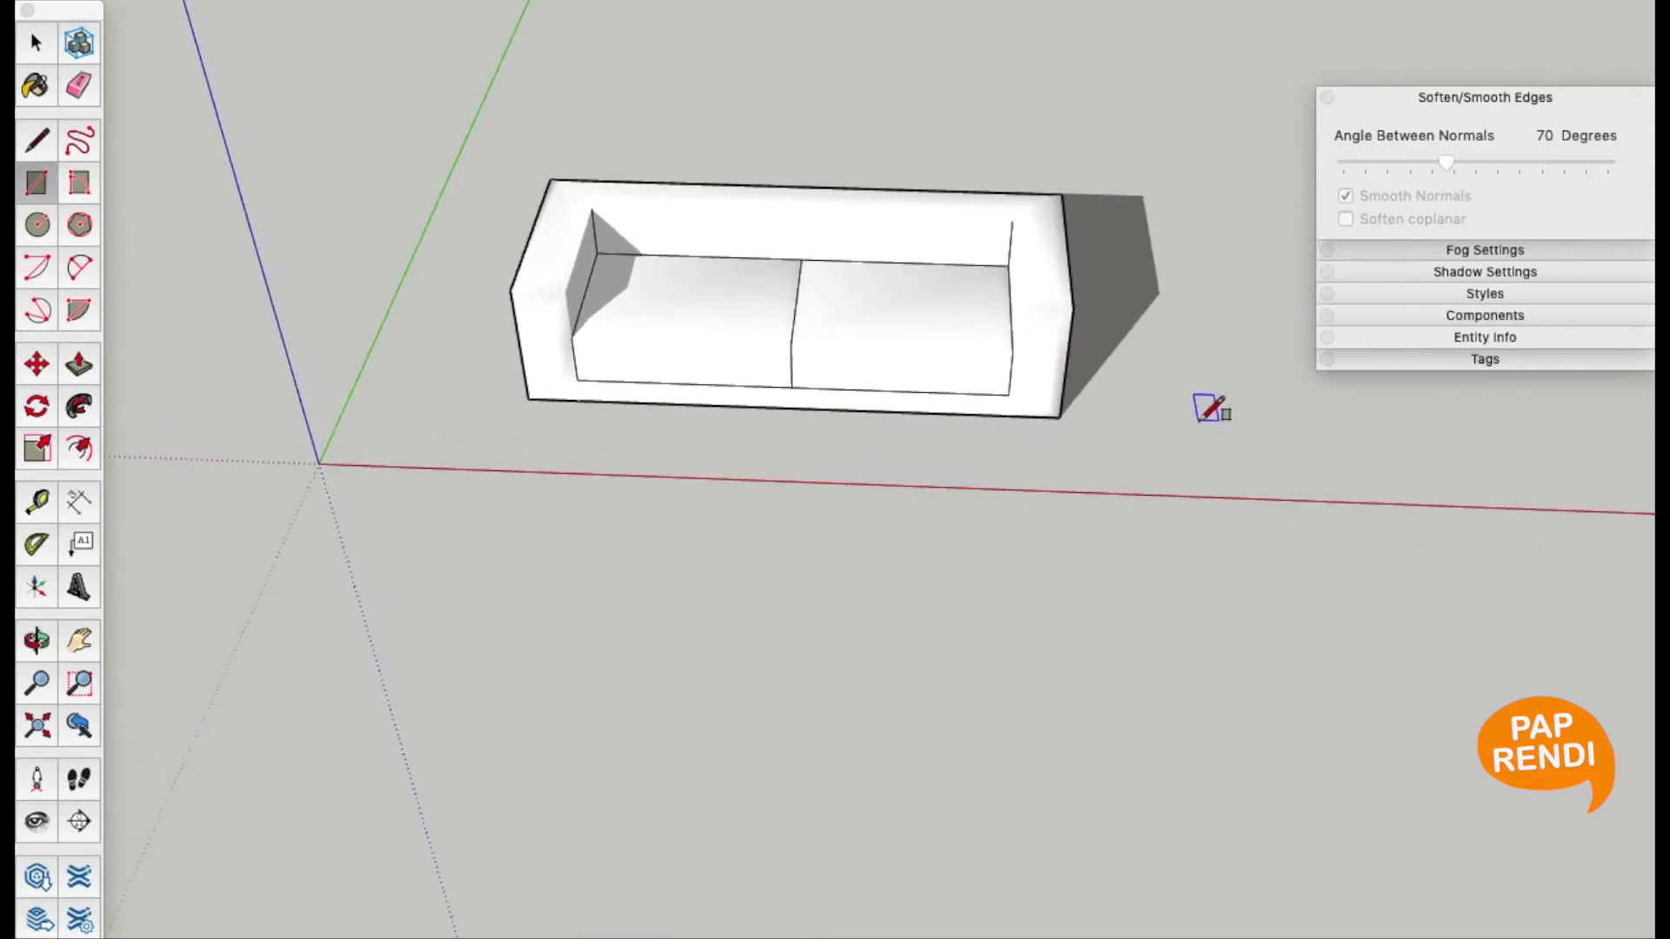
pyautogui.click(1157, 439)
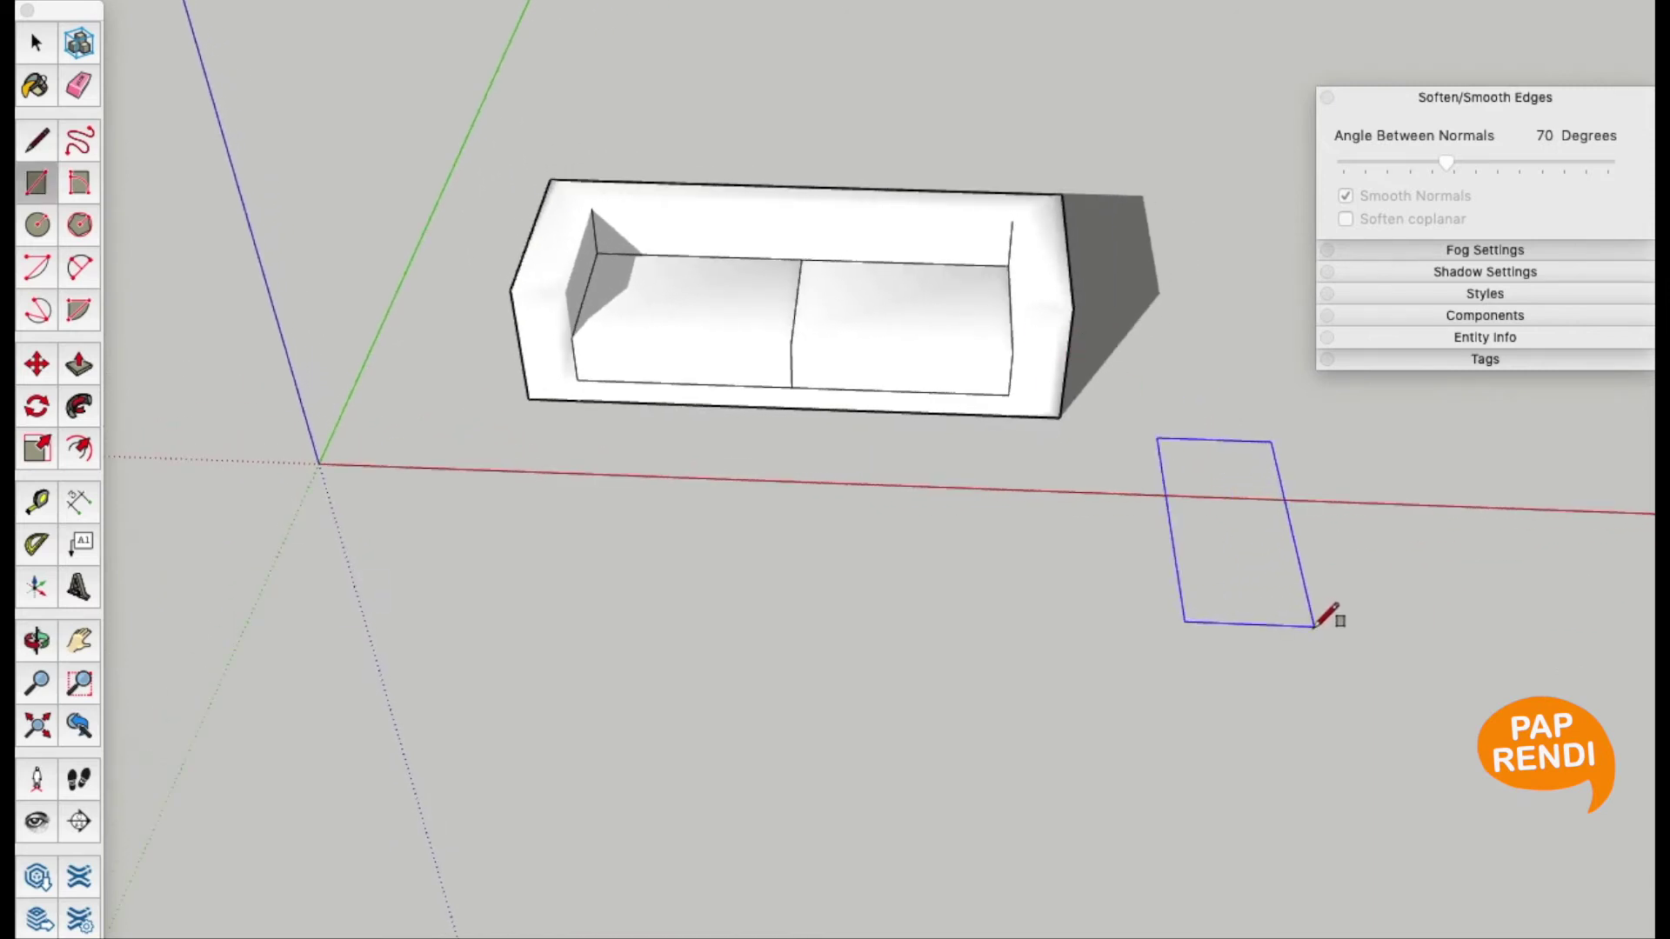
pyautogui.click(1315, 625)
pyautogui.moveTo(1315, 624)
pyautogui.mouseDown(button='middle')
pyautogui.moveTo(974, 687)
pyautogui.moveTo(1088, 794)
pyautogui.mouseUp(button='middle')
pyautogui.hotkey('ctrl', 'z')
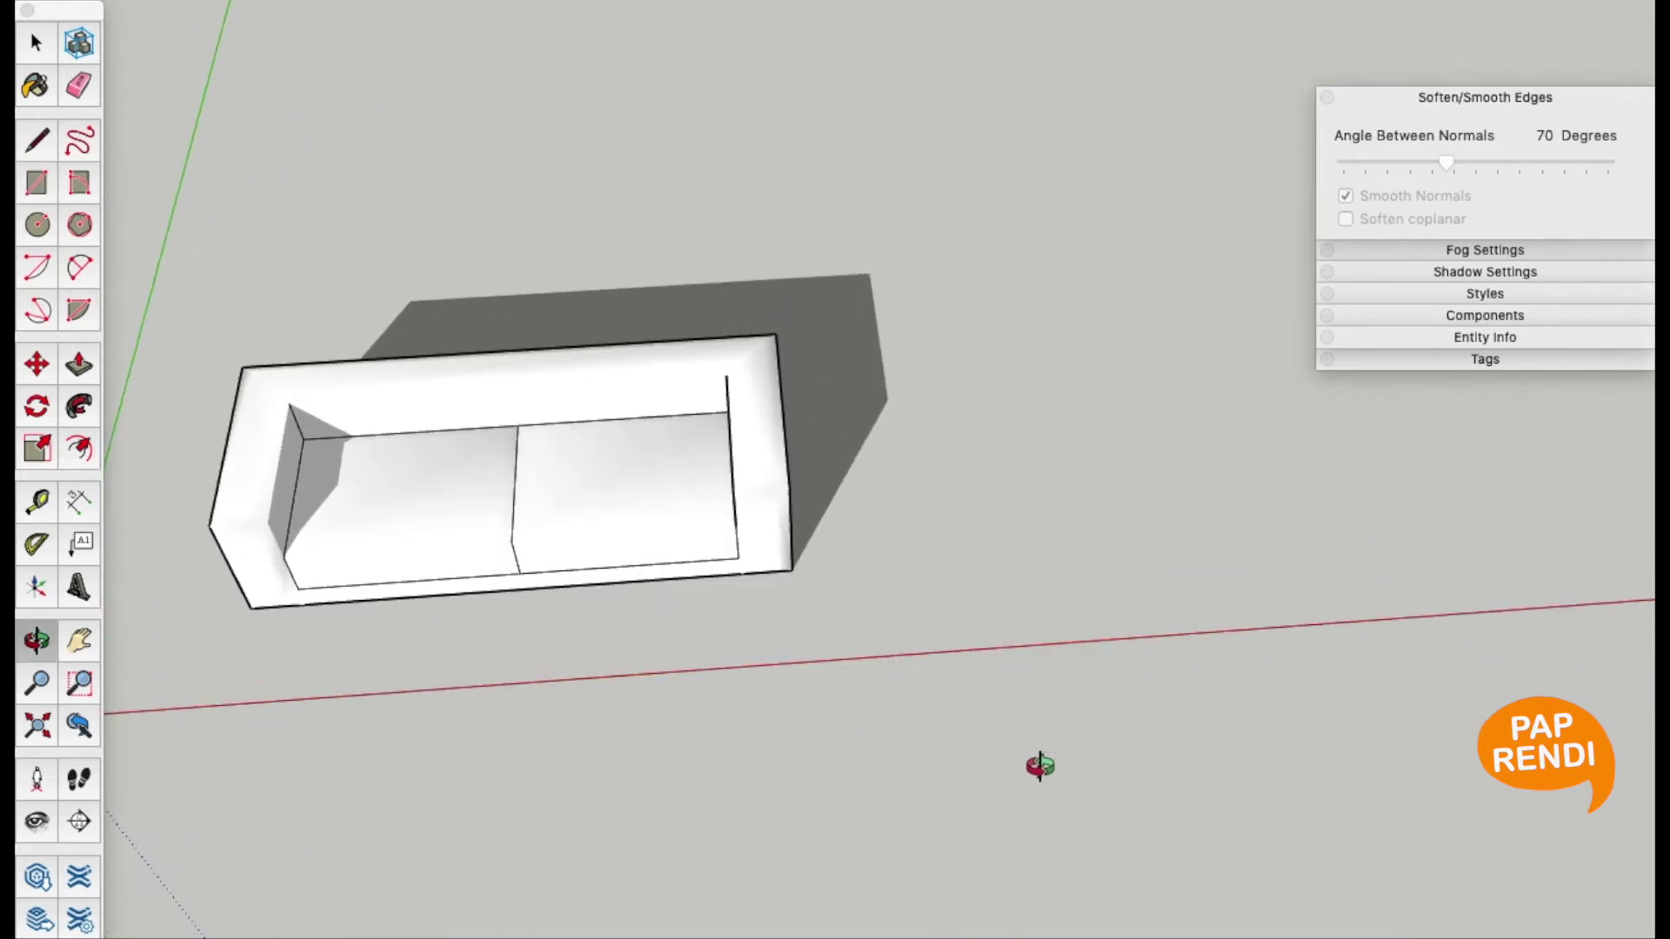
pyautogui.click(943, 582)
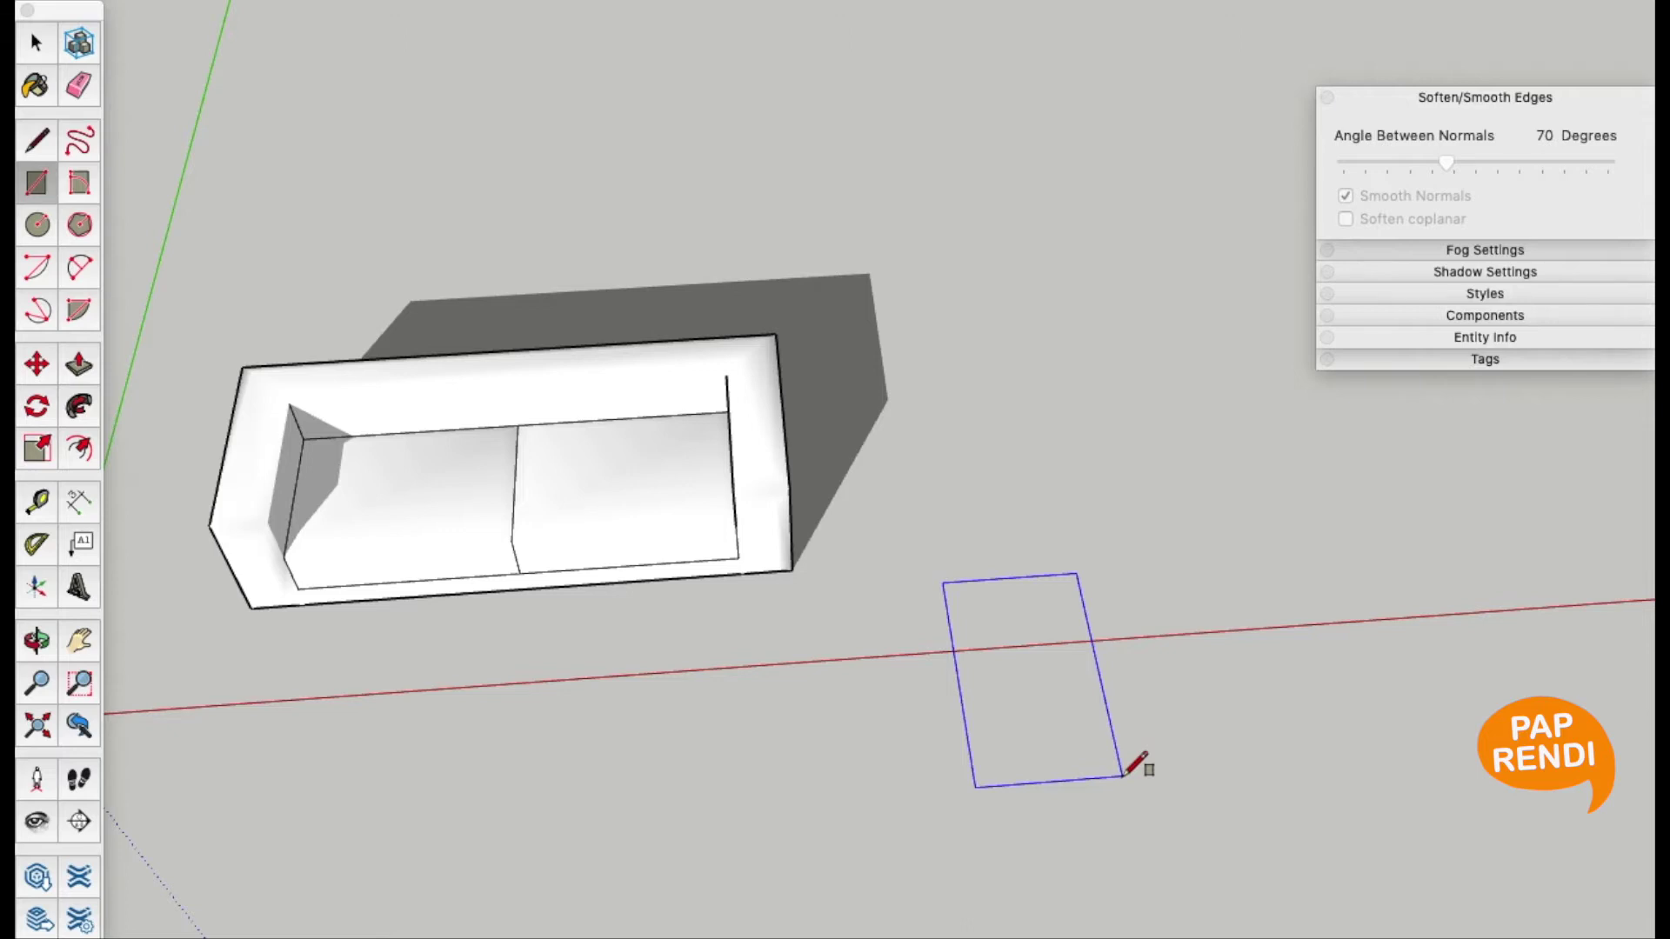
pyautogui.click(1182, 813)
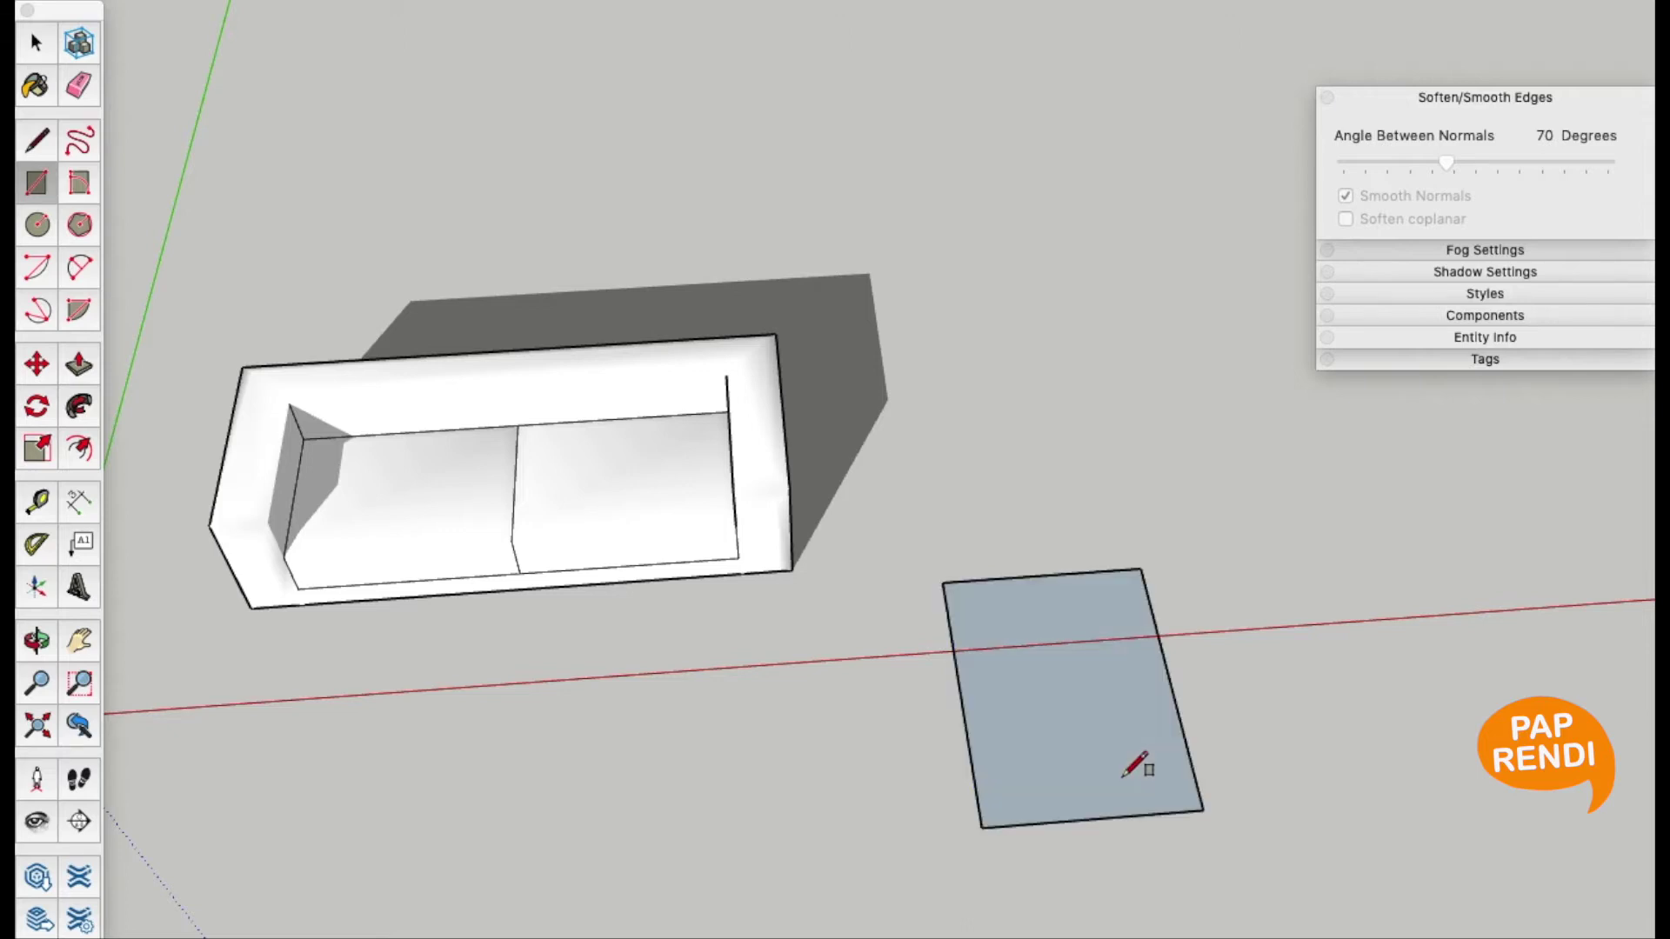
# Reverse the new rectangle's face to point up and begin offsetting its edges inward
pyautogui.press('space')
pyautogui.click(1067, 751)
pyautogui.rightClick(1067, 751)
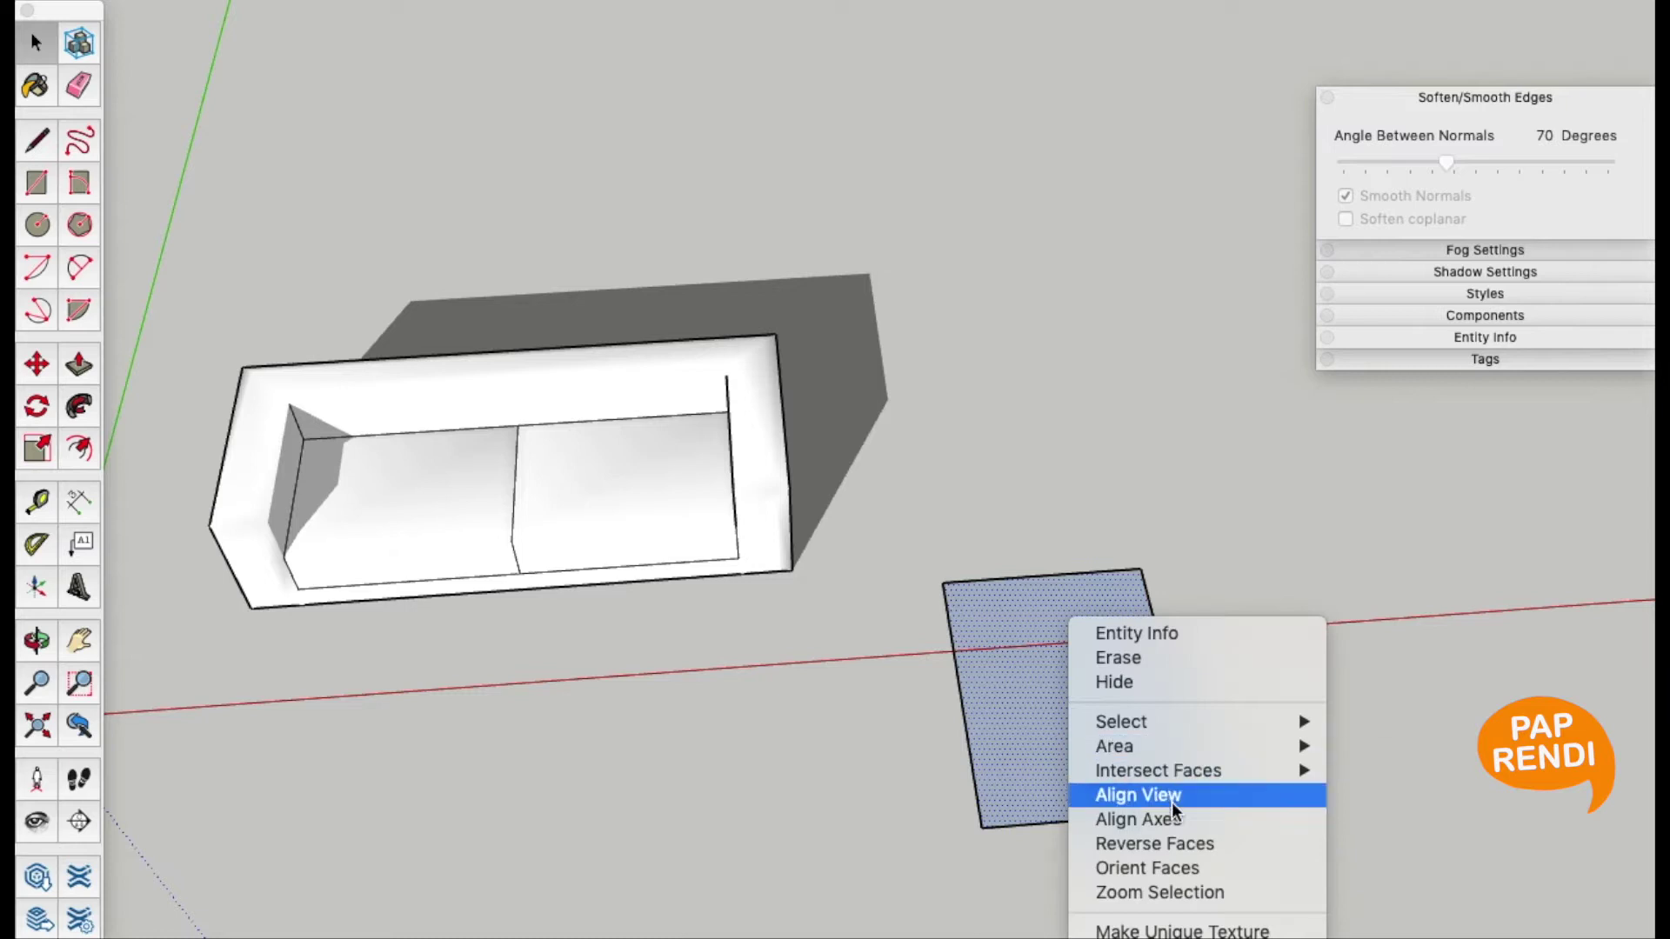
pyautogui.click(1192, 843)
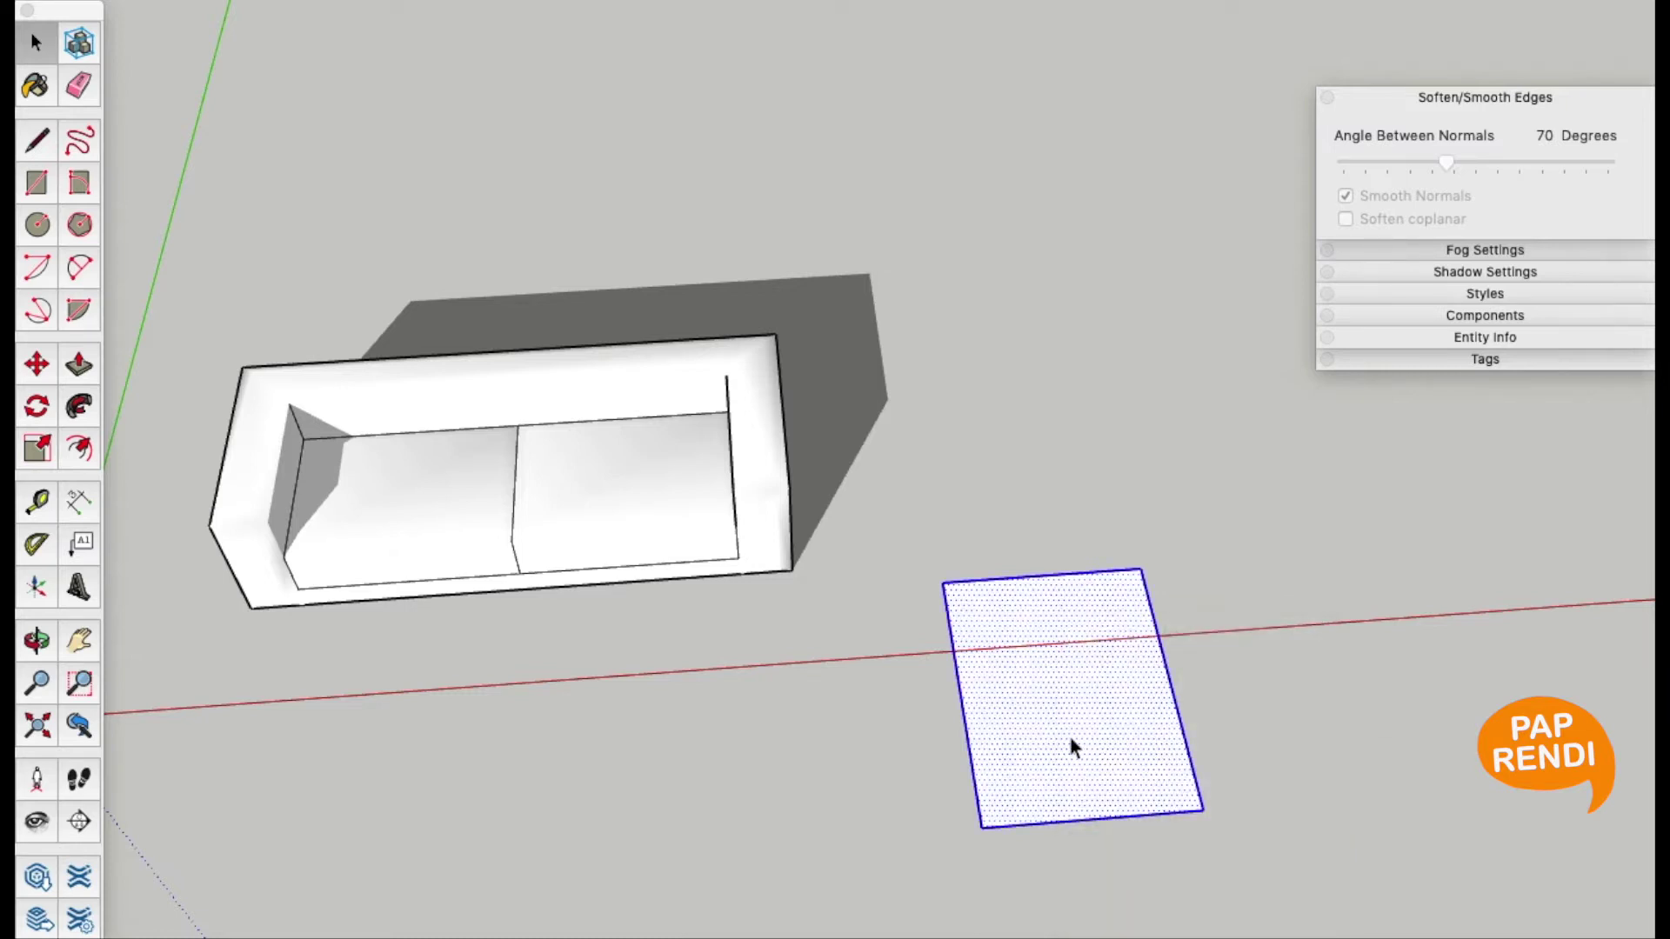
pyautogui.click(937, 759)
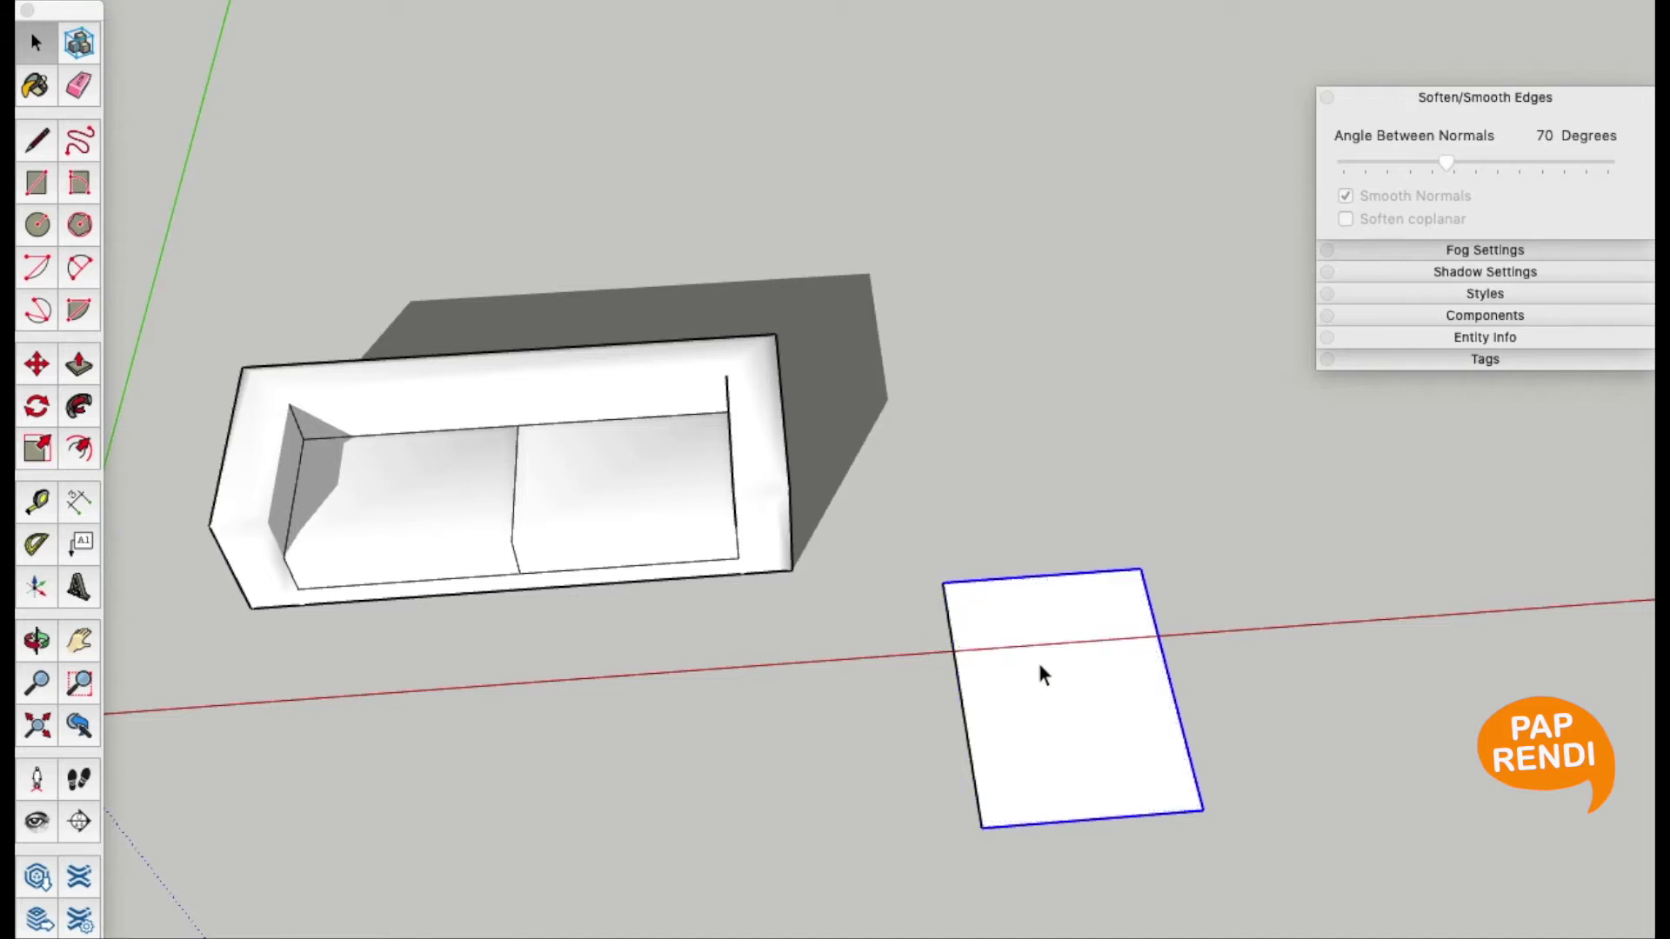
pyautogui.press('f')
pyautogui.click(1020, 581)
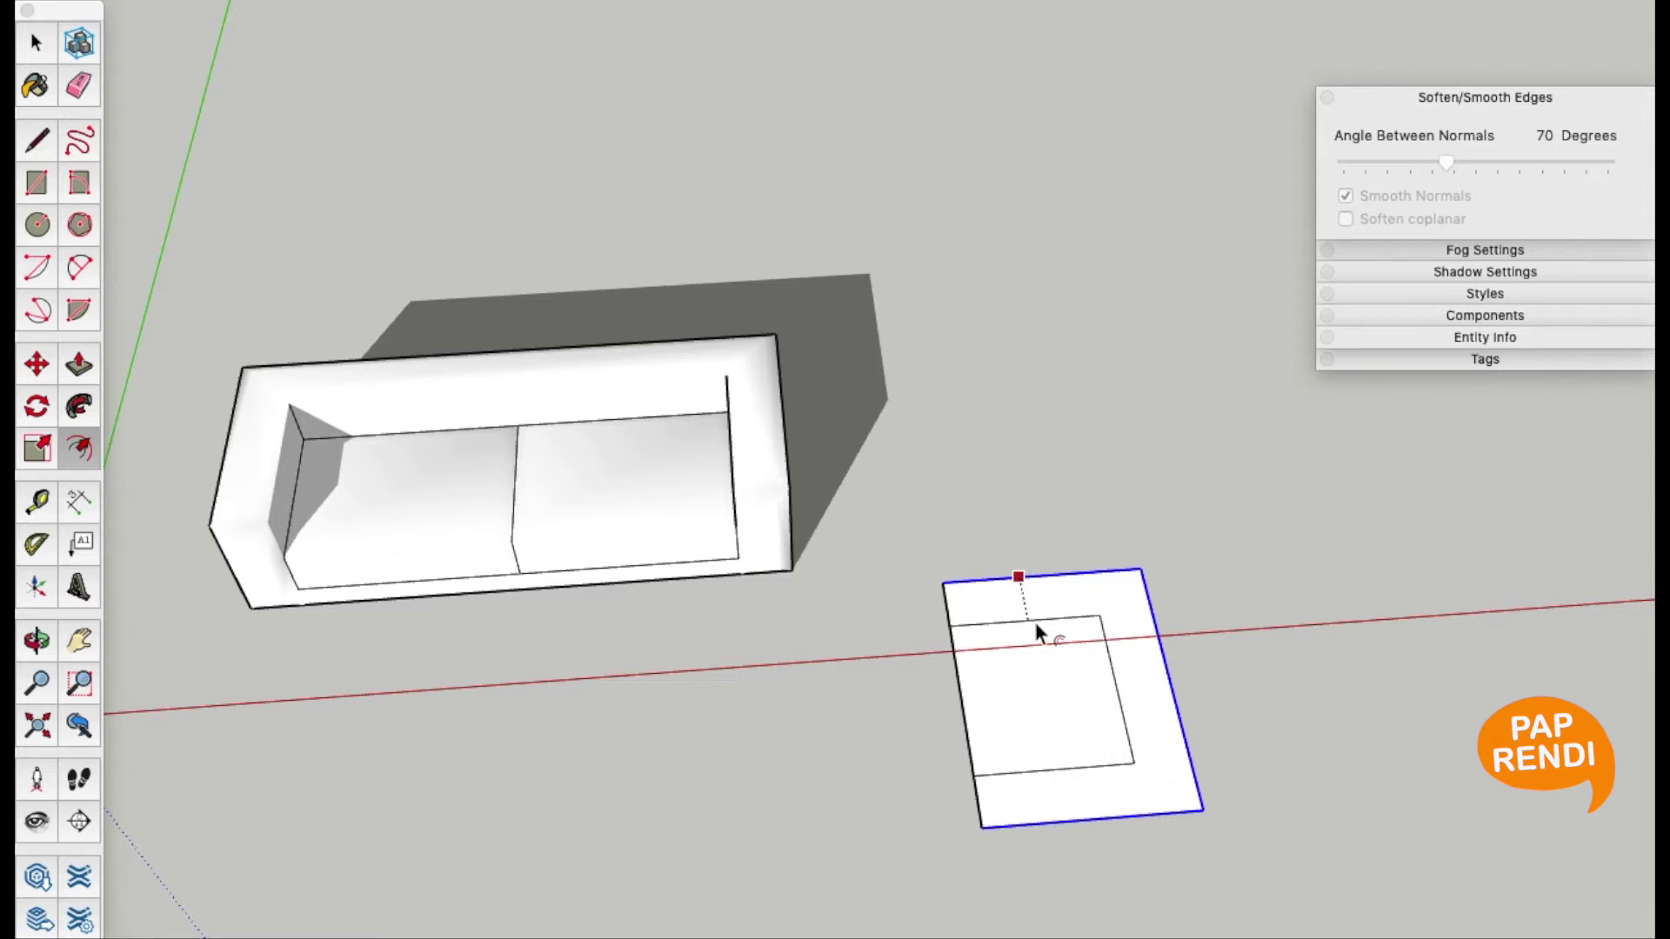
# Raise the armchair's outer ring face into the back and arm walls
pyautogui.click(1035, 623)
pyautogui.press('space')
pyautogui.click(1021, 685)
pyautogui.press('o')
pyautogui.moveTo(1017, 689)
pyautogui.mouseDown()
pyautogui.moveTo(1446, 533)
pyautogui.moveTo(1260, 563)
pyautogui.moveTo(1098, 522)
pyautogui.moveTo(1073, 217)
pyautogui.mouseUp()
pyautogui.press('space')
pyautogui.click(1122, 462)
pyautogui.click(1073, 218)
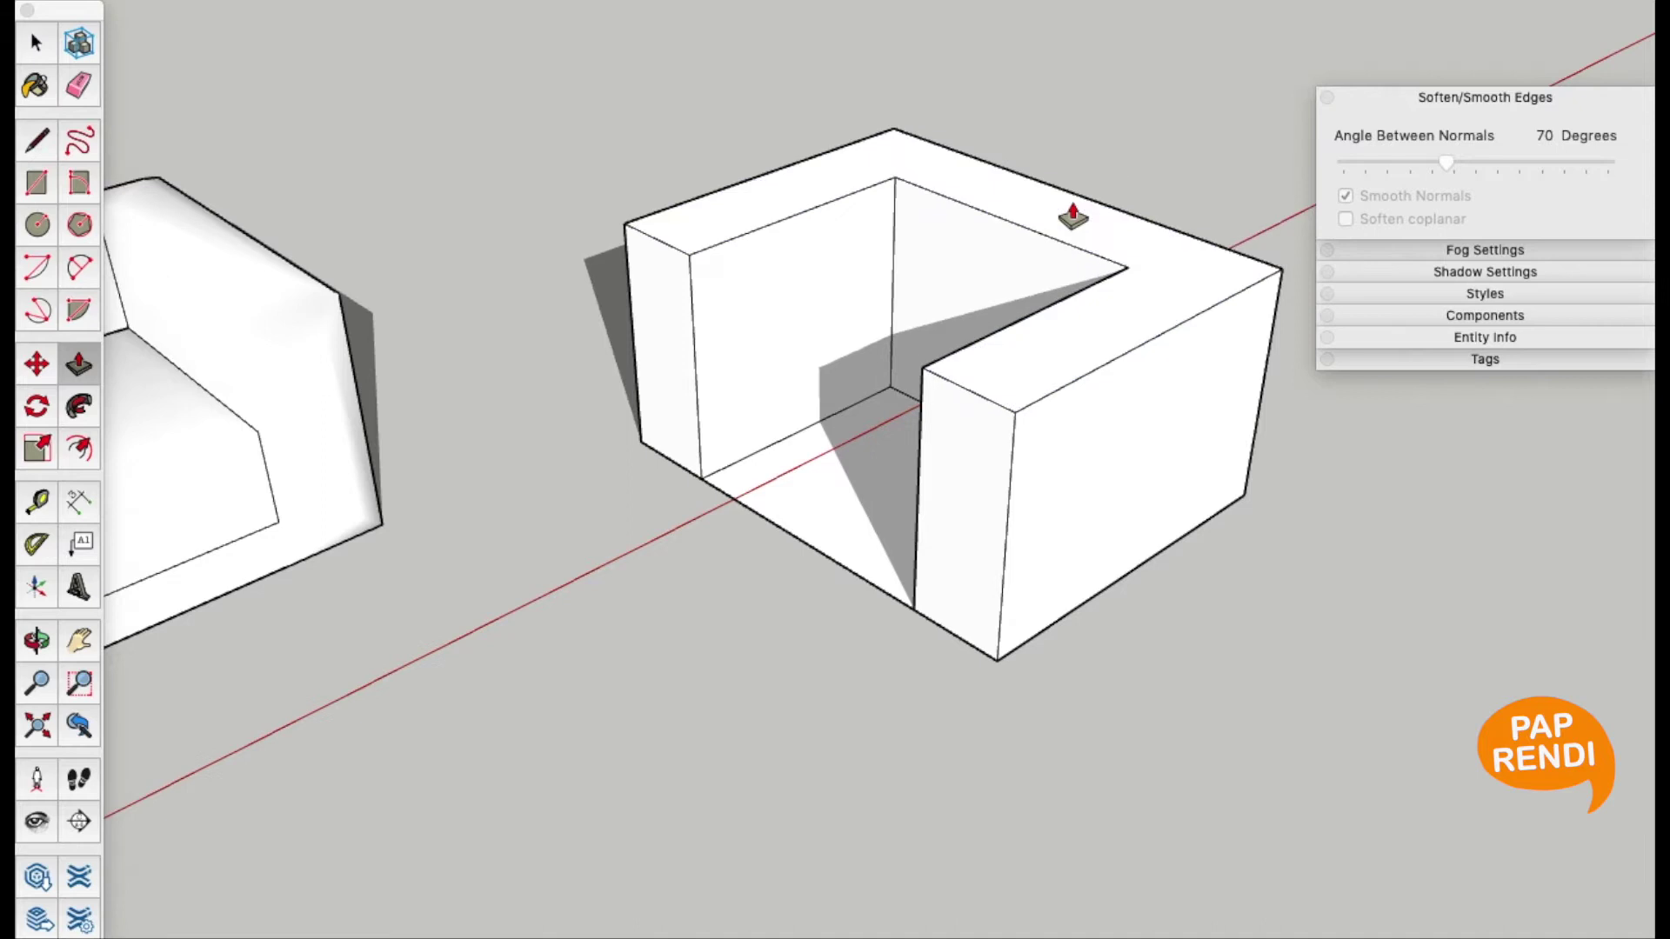
# Lift the inner floor face inside the walls into a seat block
pyautogui.press('space')
pyautogui.click(882, 469)
pyautogui.press('p')
pyautogui.moveTo(880, 489); pyautogui.dragTo(844, 399)
pyautogui.click(865, 448)
pyautogui.press('space')
pyautogui.press('p')
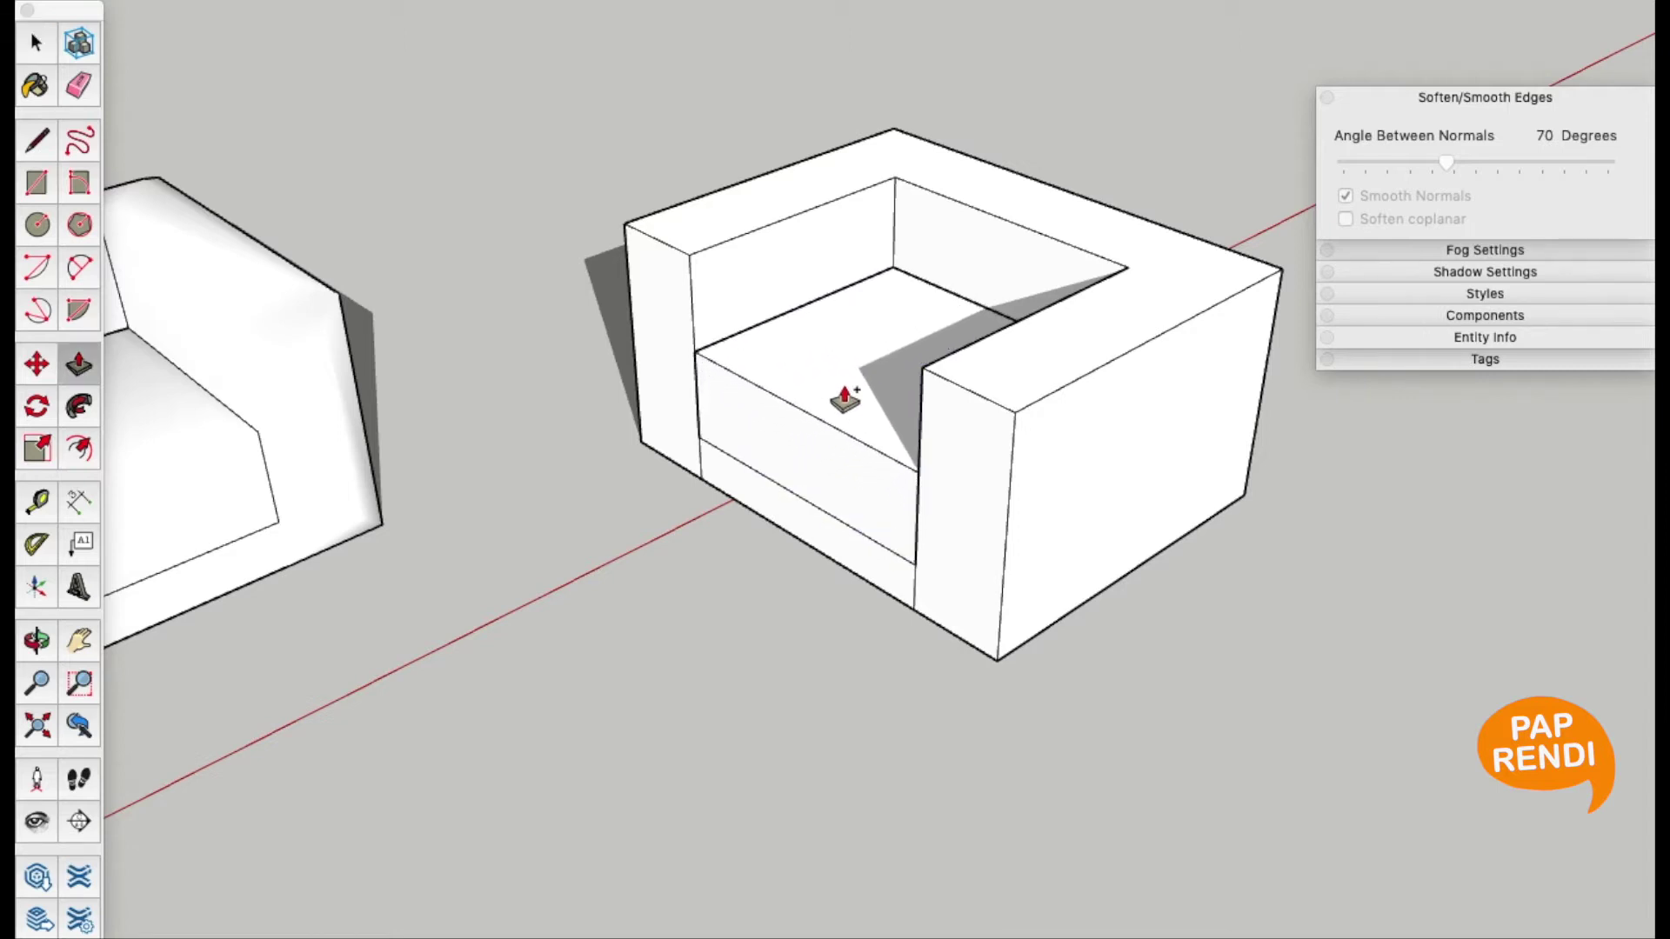
# Offset inner borders on the armrest top and seat top faces
pyautogui.press('space')
pyautogui.click(760, 207)
pyautogui.press('f')
pyautogui.click(748, 184)
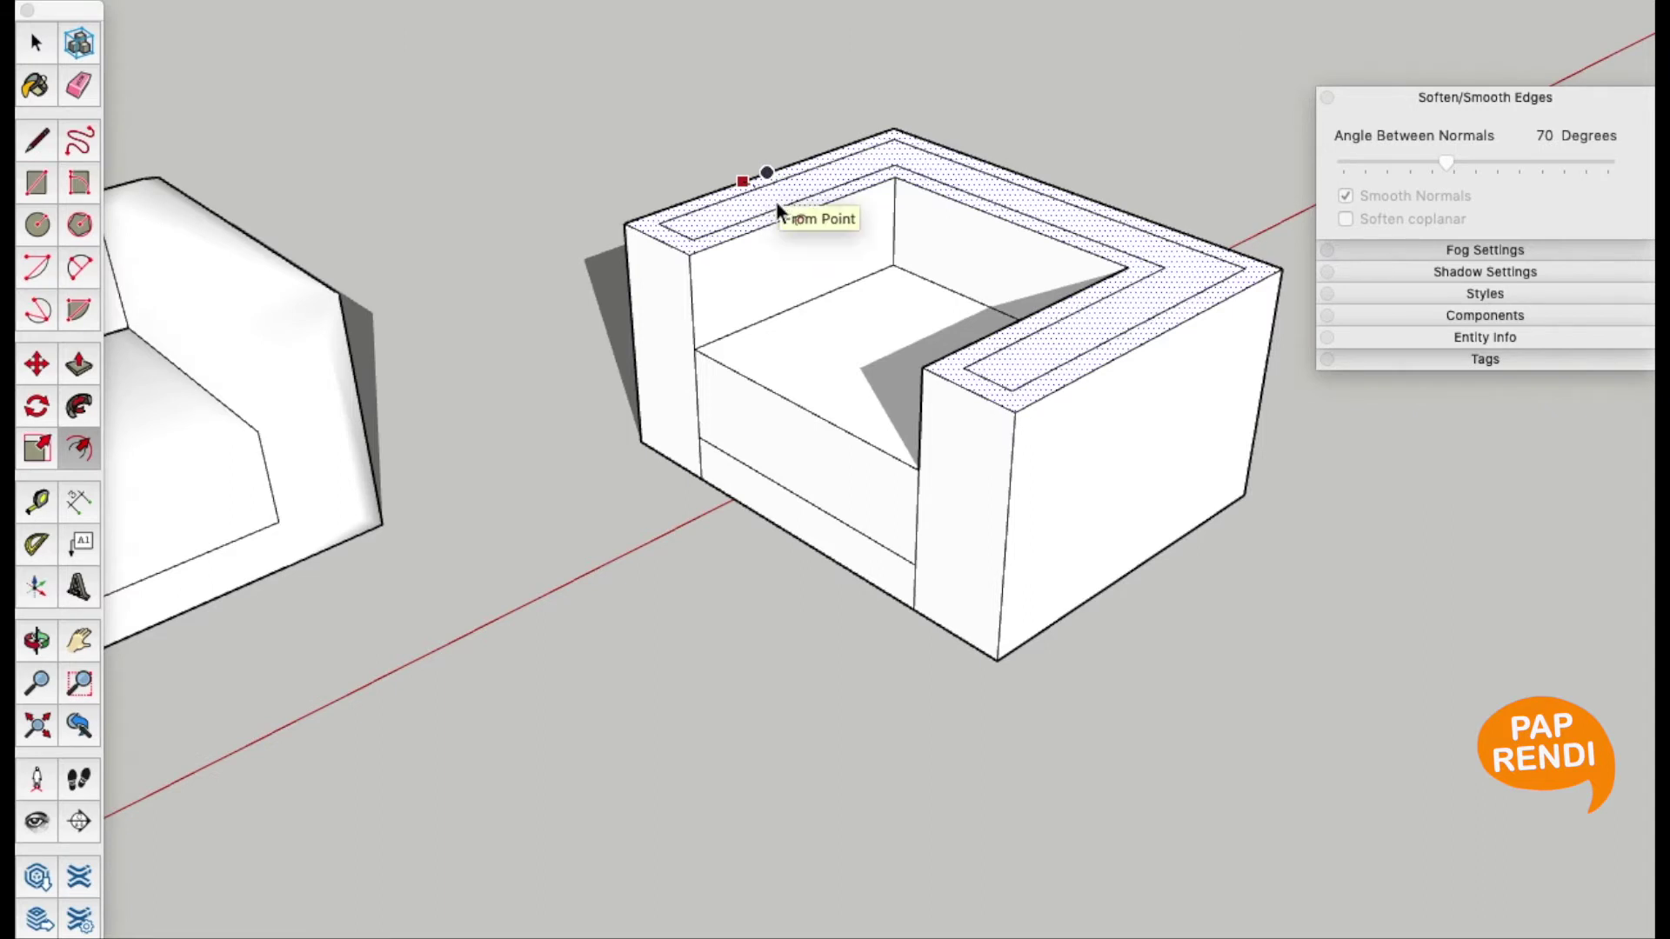
pyautogui.press('space')
pyautogui.click(812, 349)
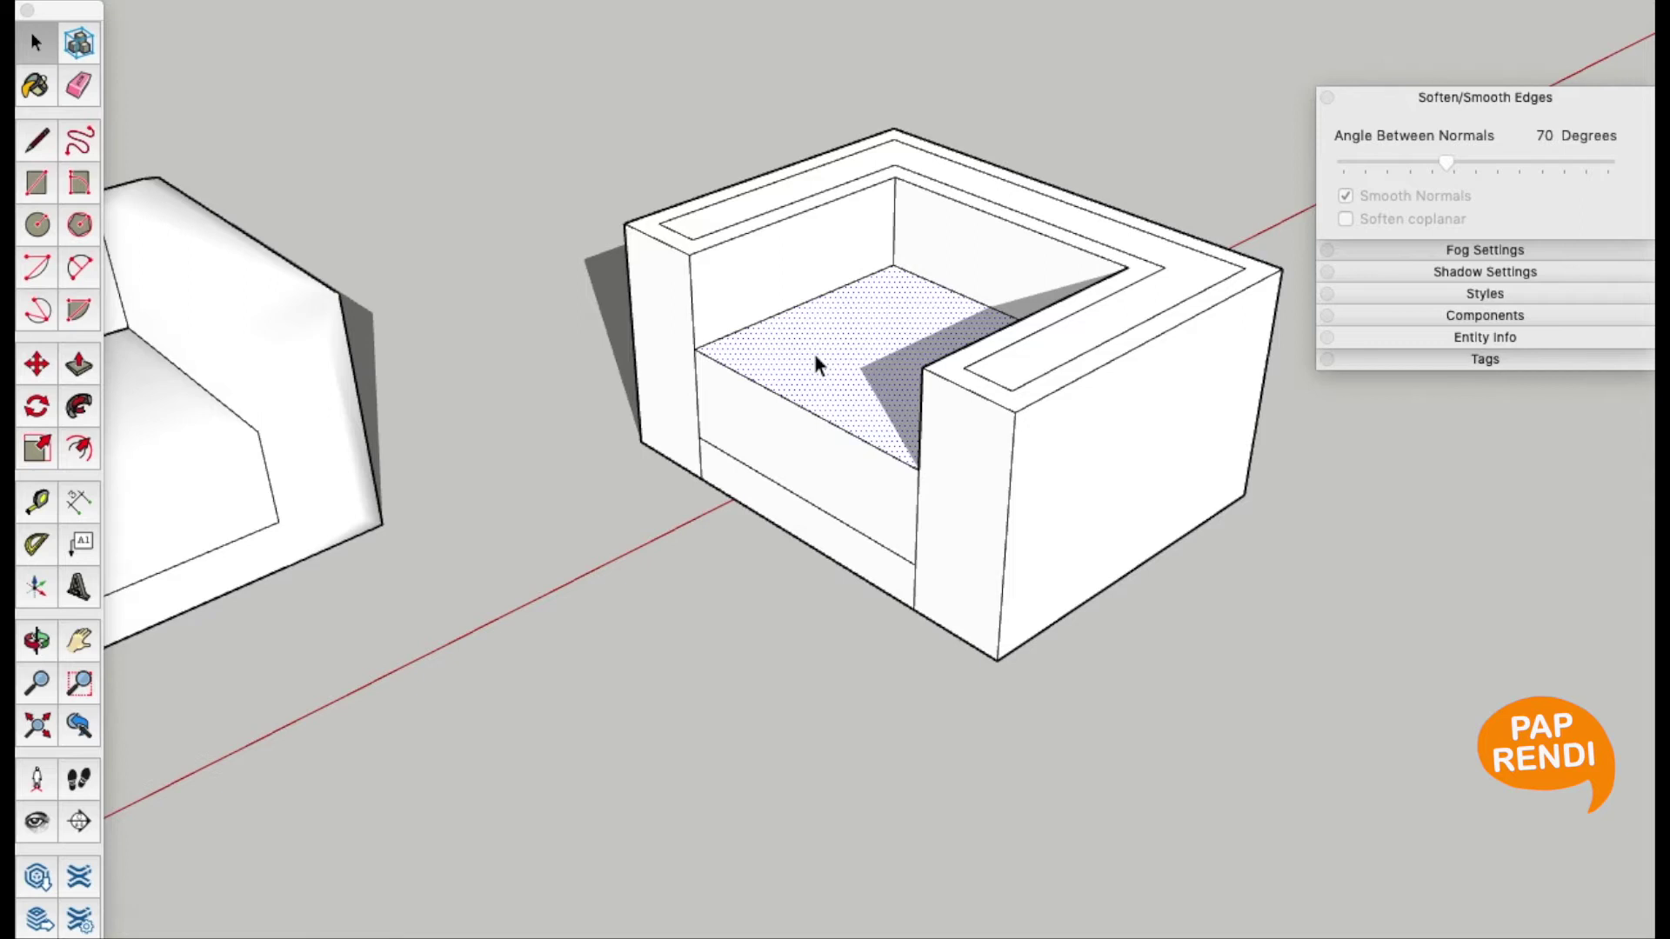
pyautogui.press('f')
pyautogui.click(821, 320)
pyautogui.click(830, 348)
# Offset inner rectangles on the right arm, seat and left arm front faces
pyautogui.press('space')
pyautogui.click(983, 516)
pyautogui.press('f')
pyautogui.moveTo(978, 501); pyautogui.dragTo(952, 454)
pyautogui.press('space')
pyautogui.click(838, 476)
pyautogui.press('f')
pyautogui.moveTo(839, 478); pyautogui.dragTo(841, 482)
pyautogui.press('space')
pyautogui.click(685, 363)
pyautogui.press('f')
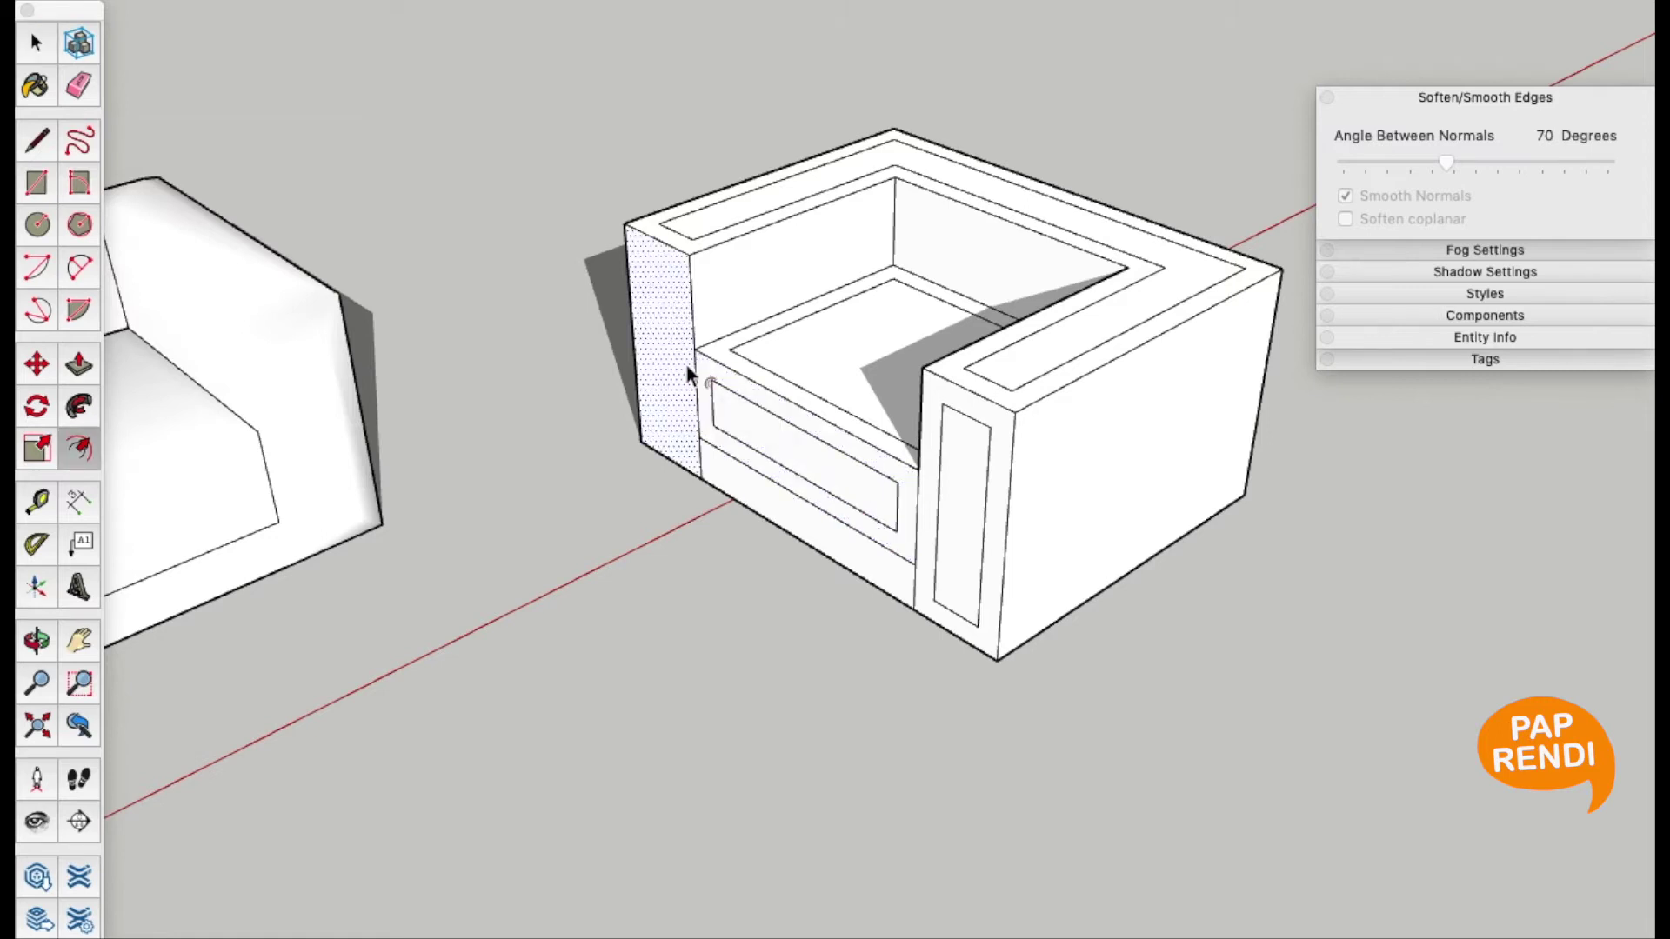
pyautogui.click(685, 364)
# Move the arm top and seat faces upward to form bevelled edges
pyautogui.press('space')
pyautogui.click(757, 215)
pyautogui.keyDown('shift'); pyautogui.click(842, 353); pyautogui.keyUp('shift')
pyautogui.press('p')
pyautogui.moveTo(836, 357); pyautogui.dragTo(839, 328)
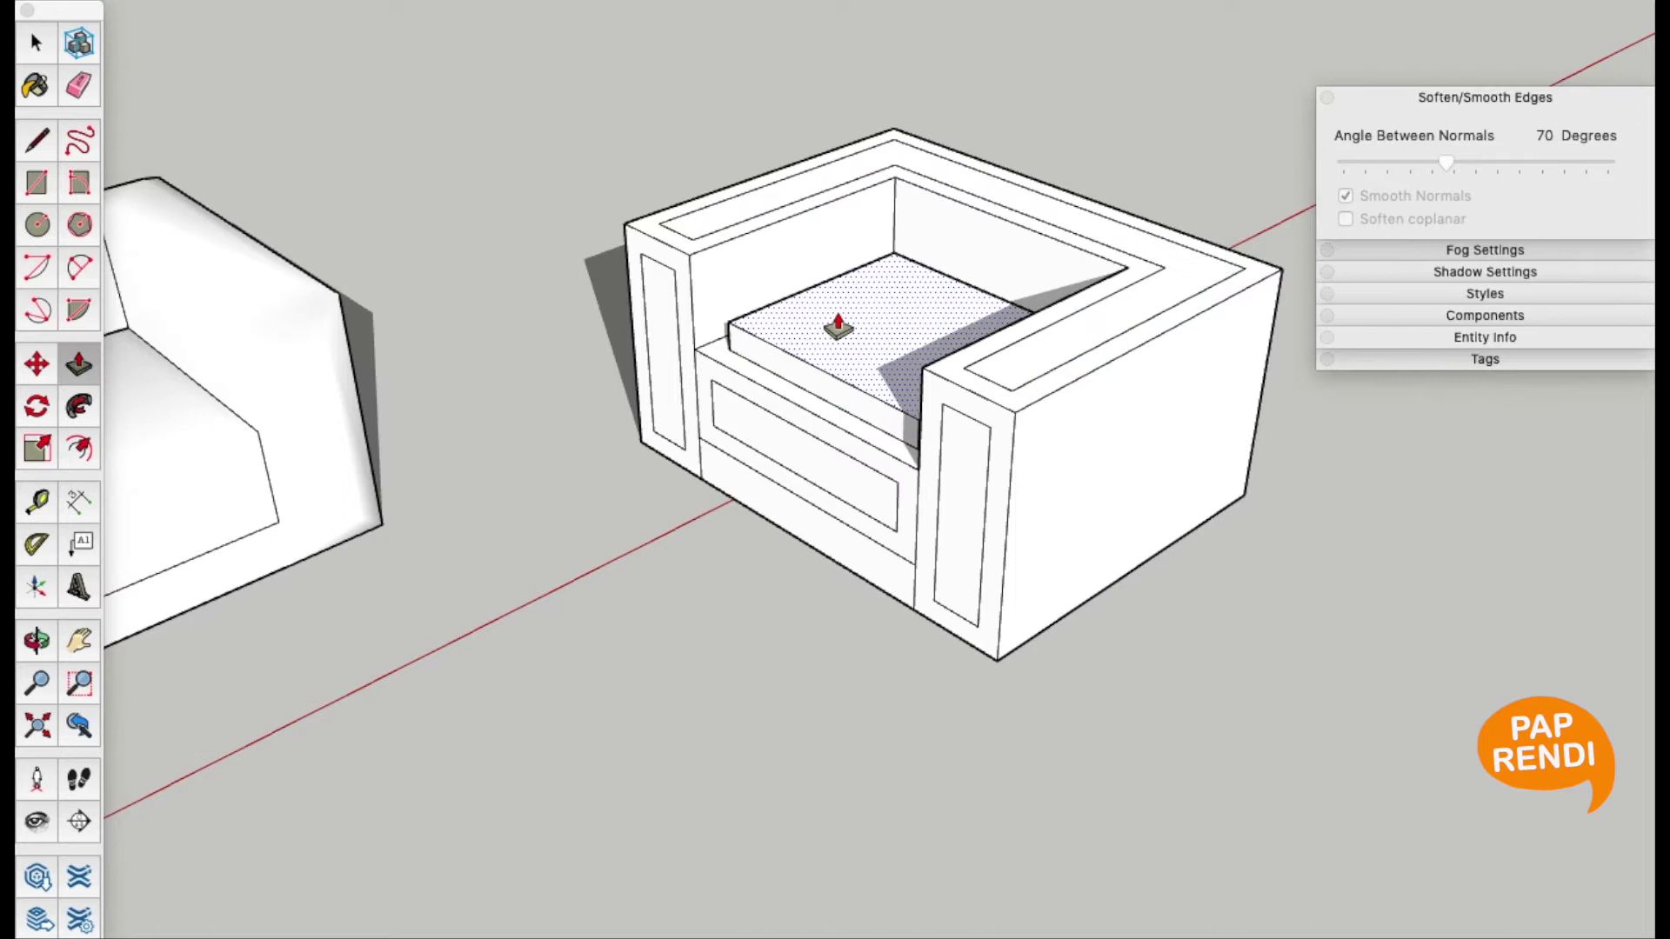
pyautogui.press('space')
pyautogui.keyDown('shift'); pyautogui.click(766, 193); pyautogui.keyUp('shift')
pyautogui.keyDown('shift'); pyautogui.click(832, 342); pyautogui.keyUp('shift')
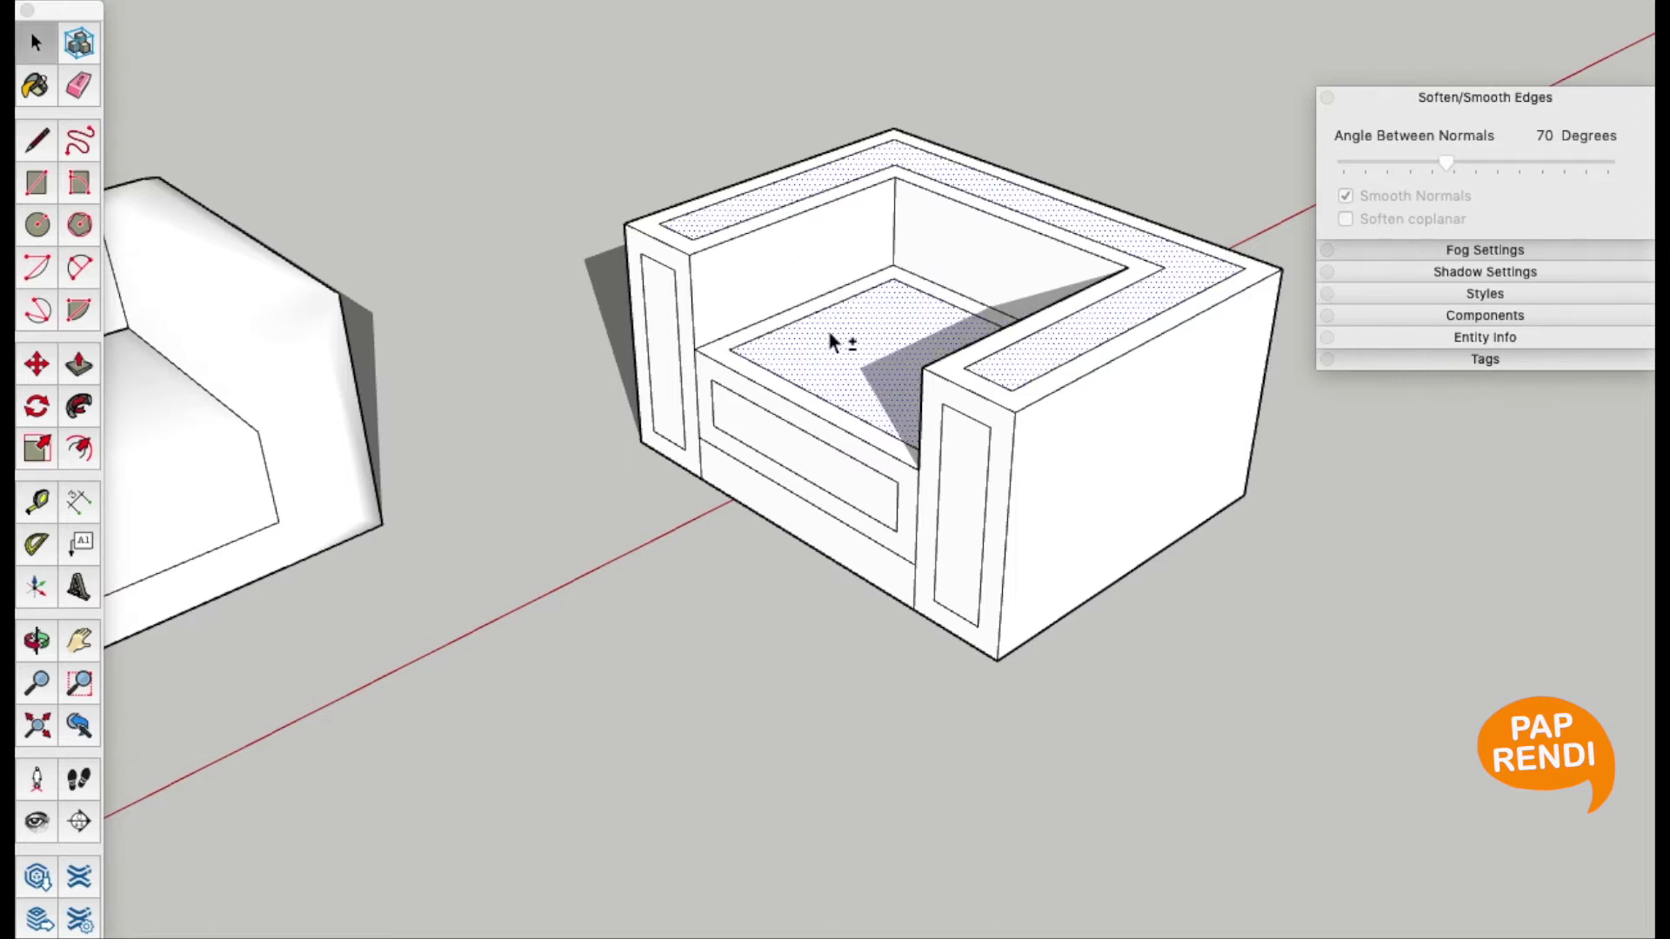
pyautogui.press('m')
pyautogui.moveTo(813, 399)
pyautogui.mouseDown()
pyautogui.moveTo(811, 352)
pyautogui.moveTo(821, 384)
pyautogui.mouseUp()
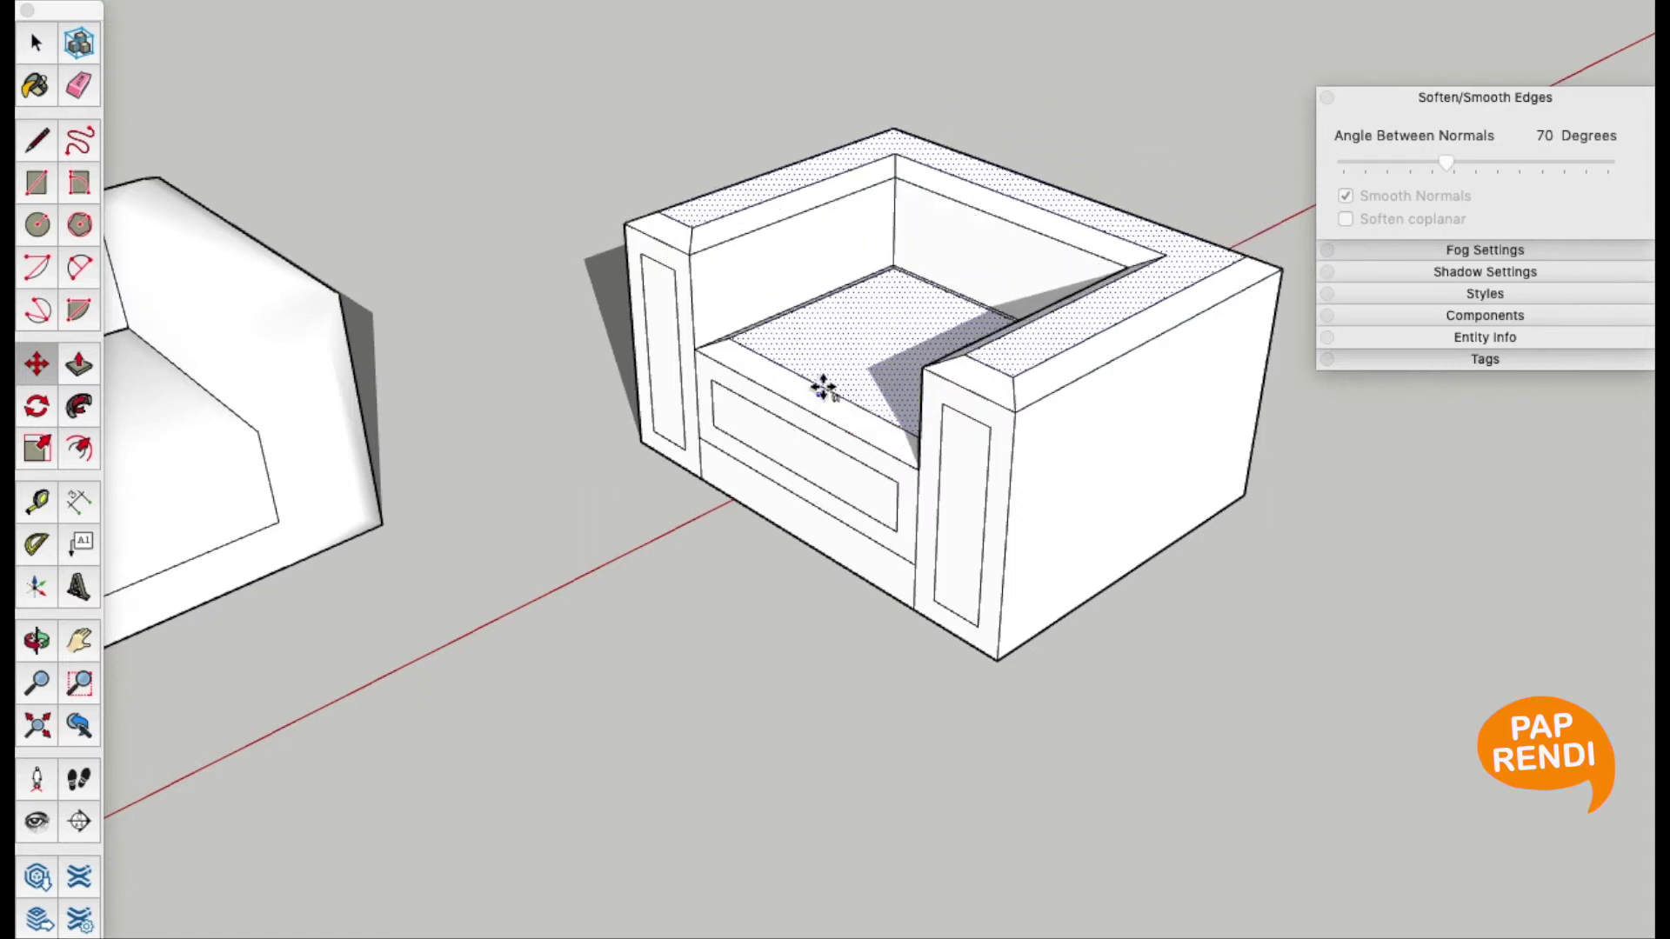
pyautogui.click(824, 380)
# Shift the arm and seat front panels inward as recesses, then select the whole armchair
pyautogui.press('space')
pyautogui.click(961, 500)
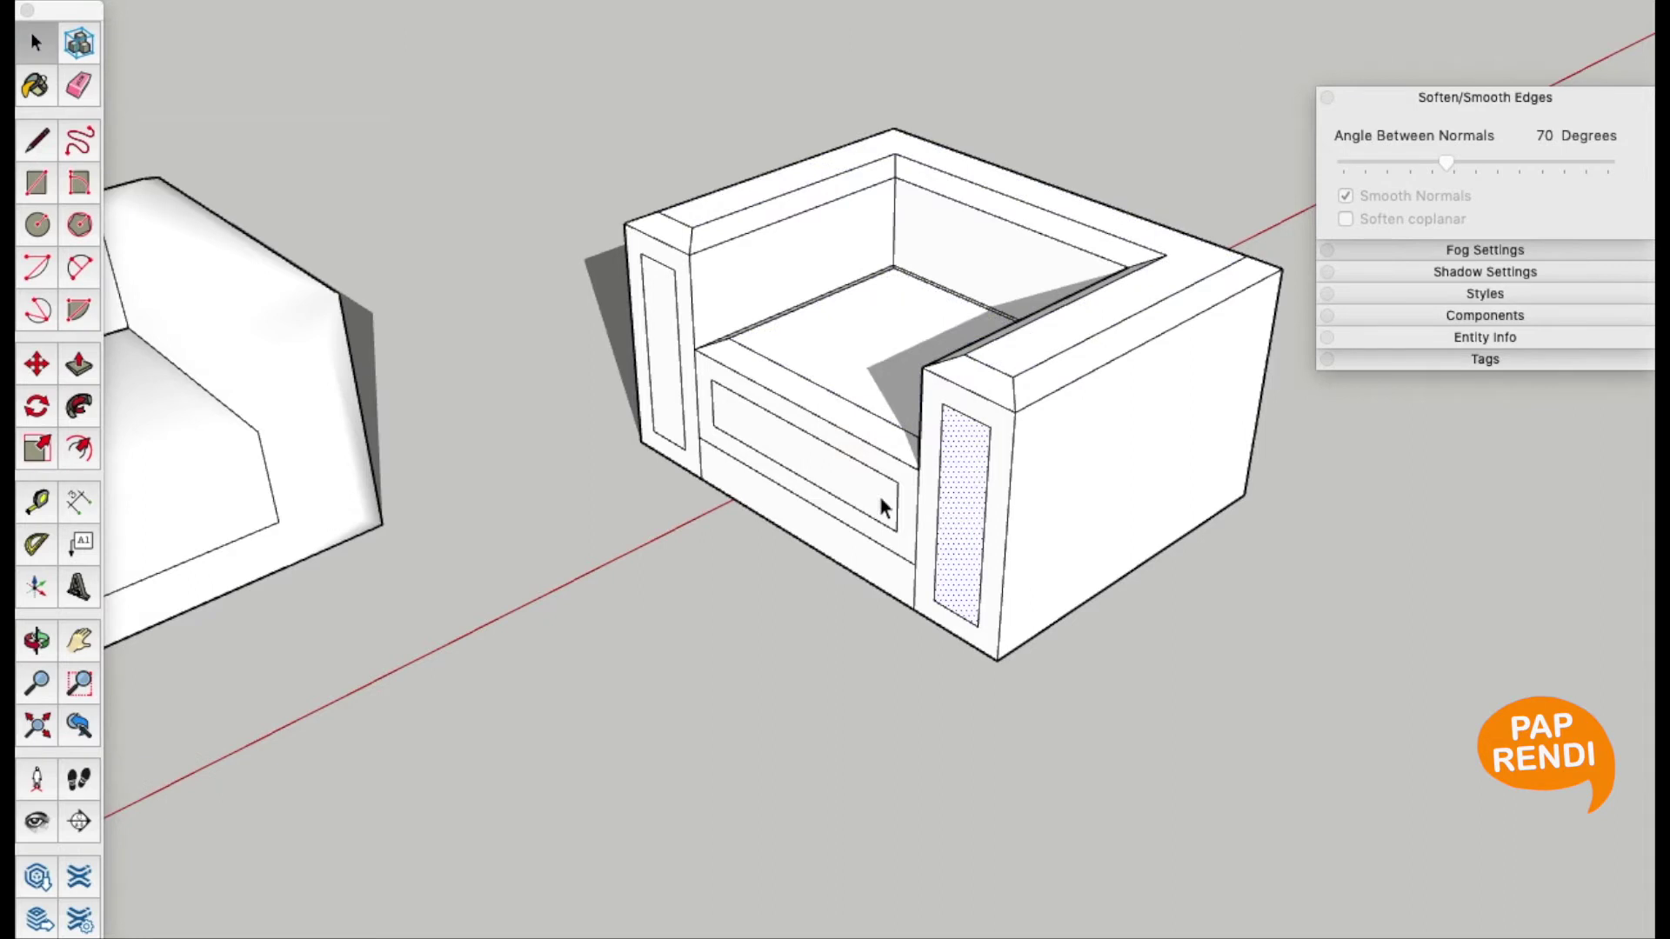
pyautogui.press('m')
pyautogui.click(677, 387)
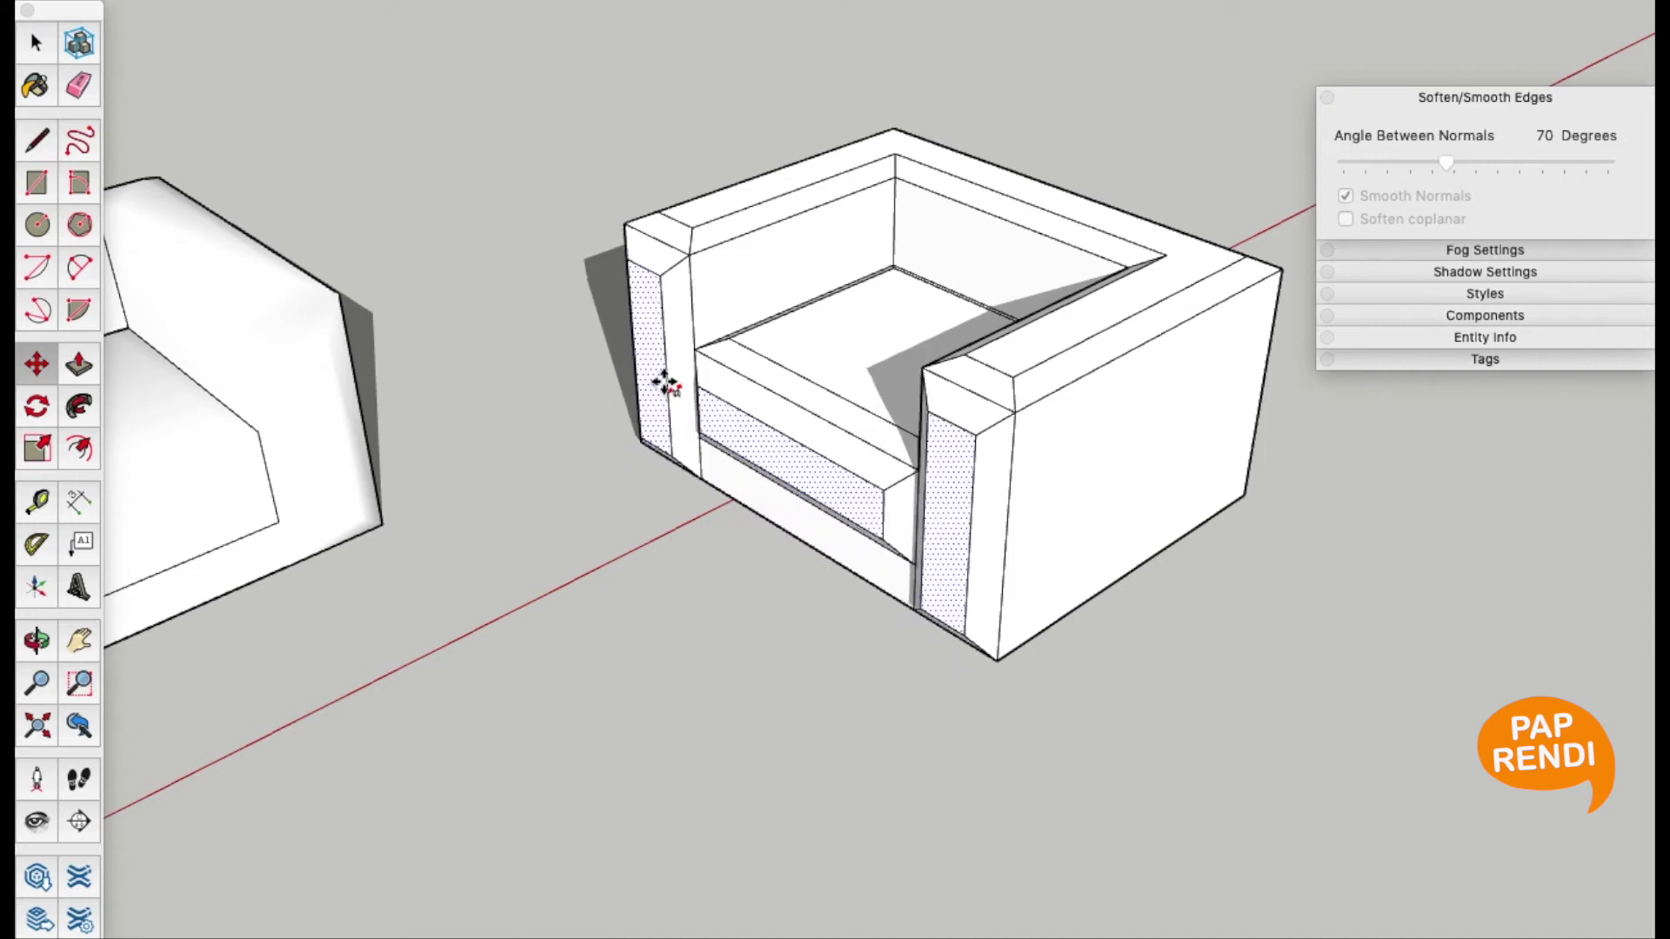
pyautogui.click(665, 381)
pyautogui.press('space')
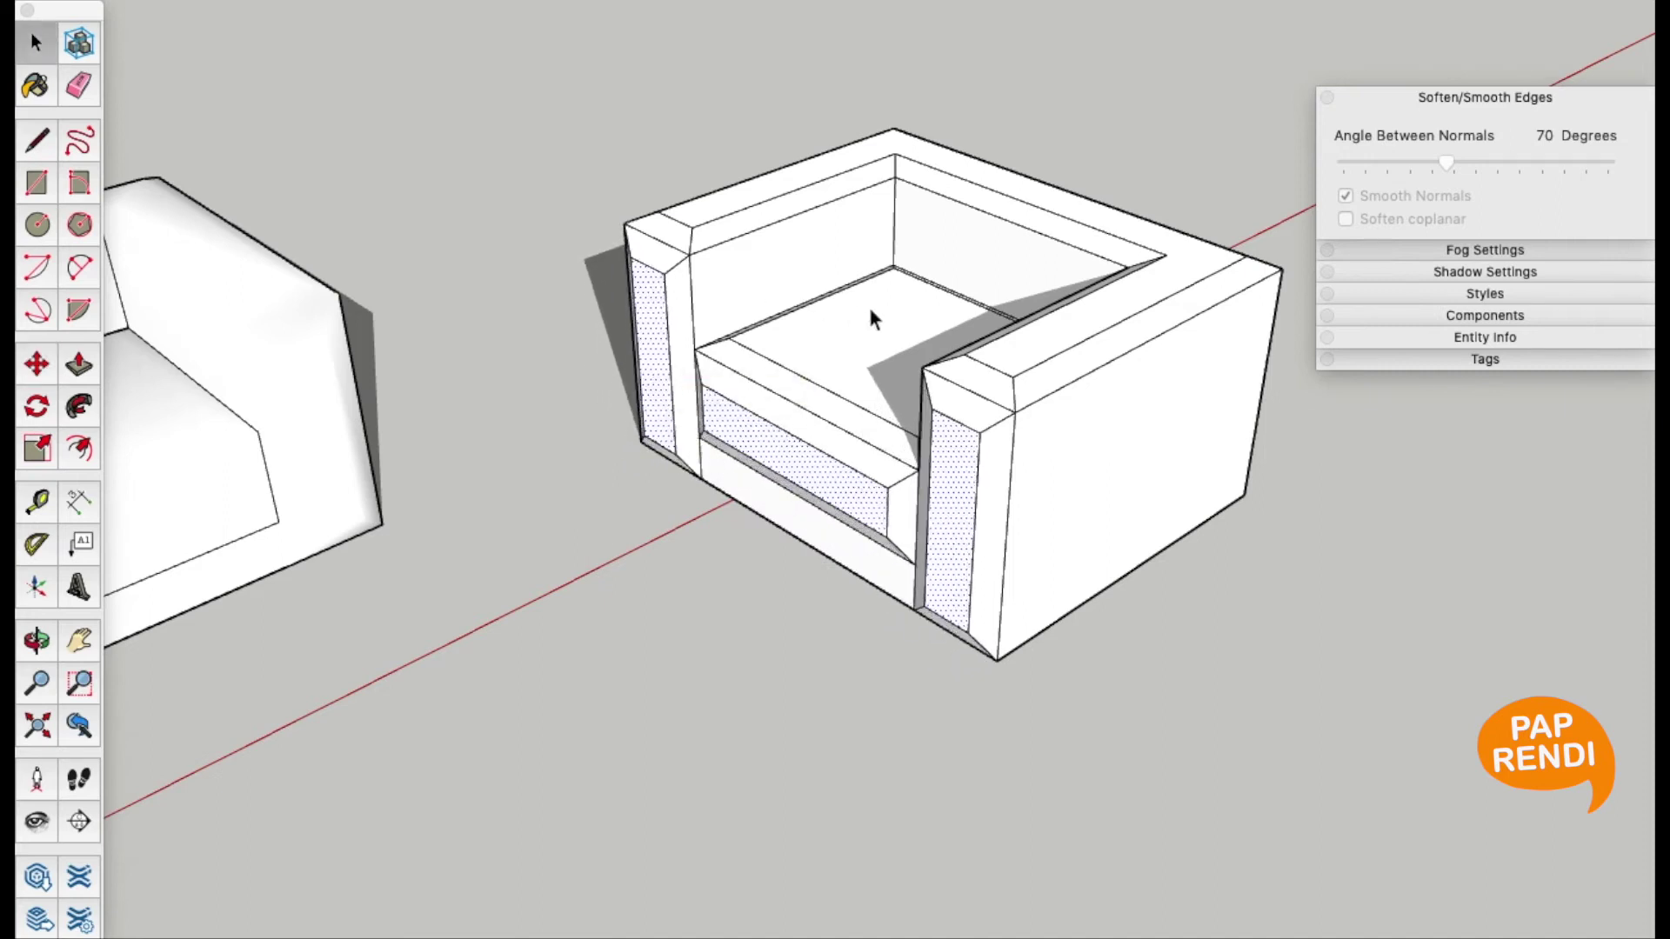
pyautogui.tripleClick(872, 311)
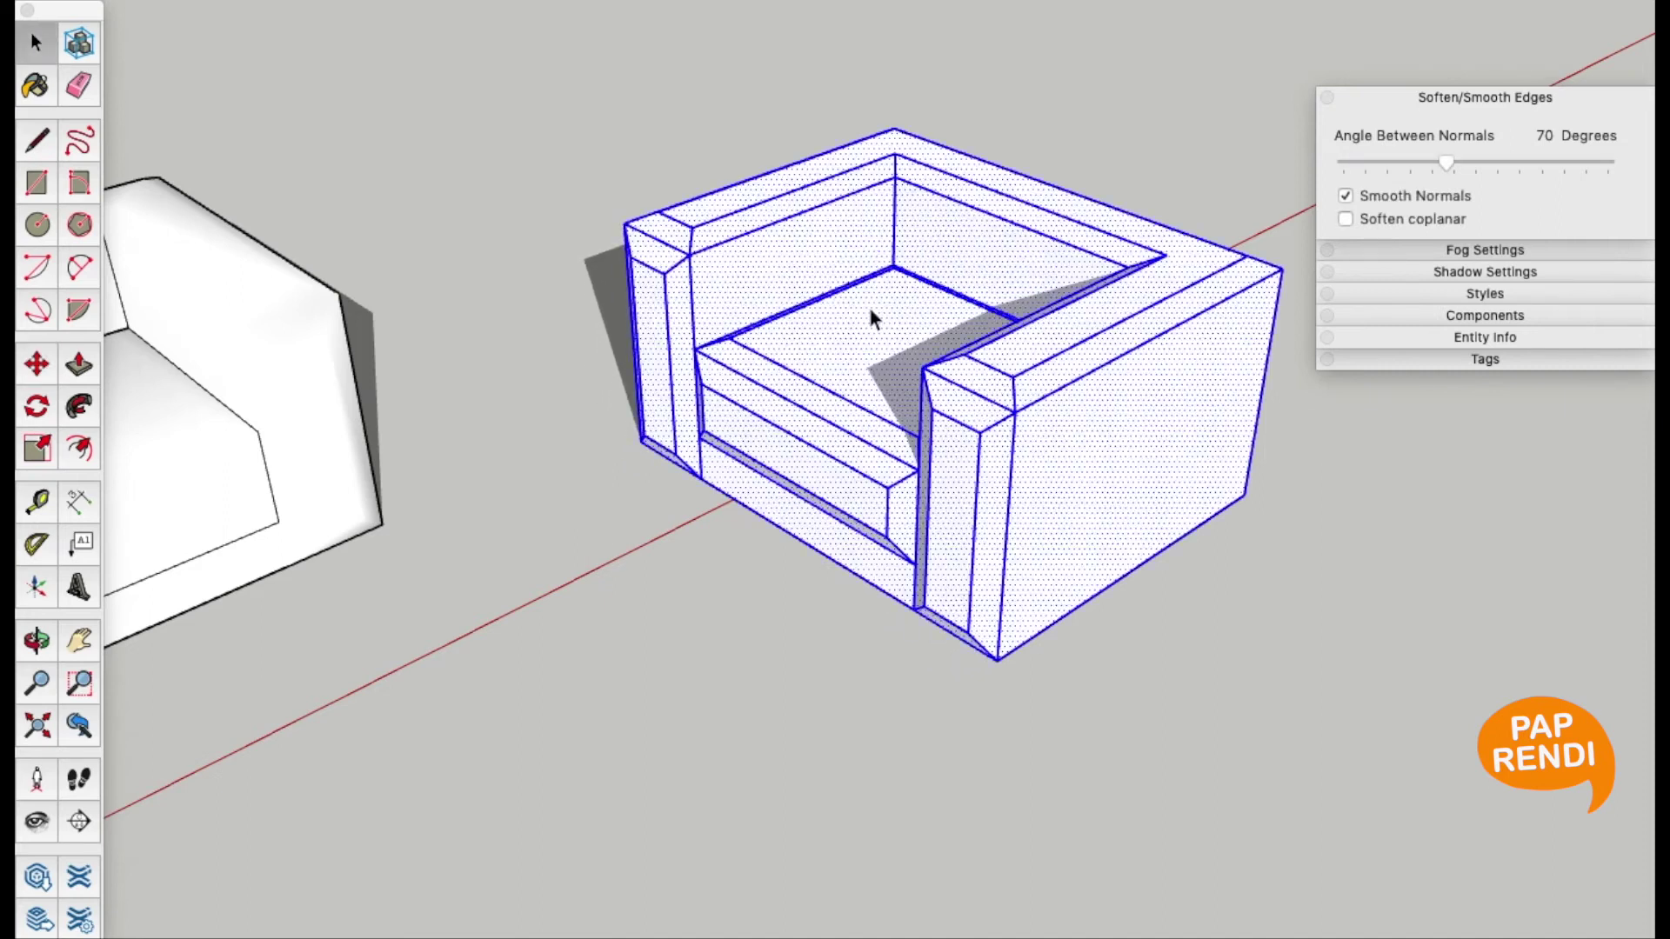
# Soften and smooth the armchair's edges
pyautogui.click(1447, 164)
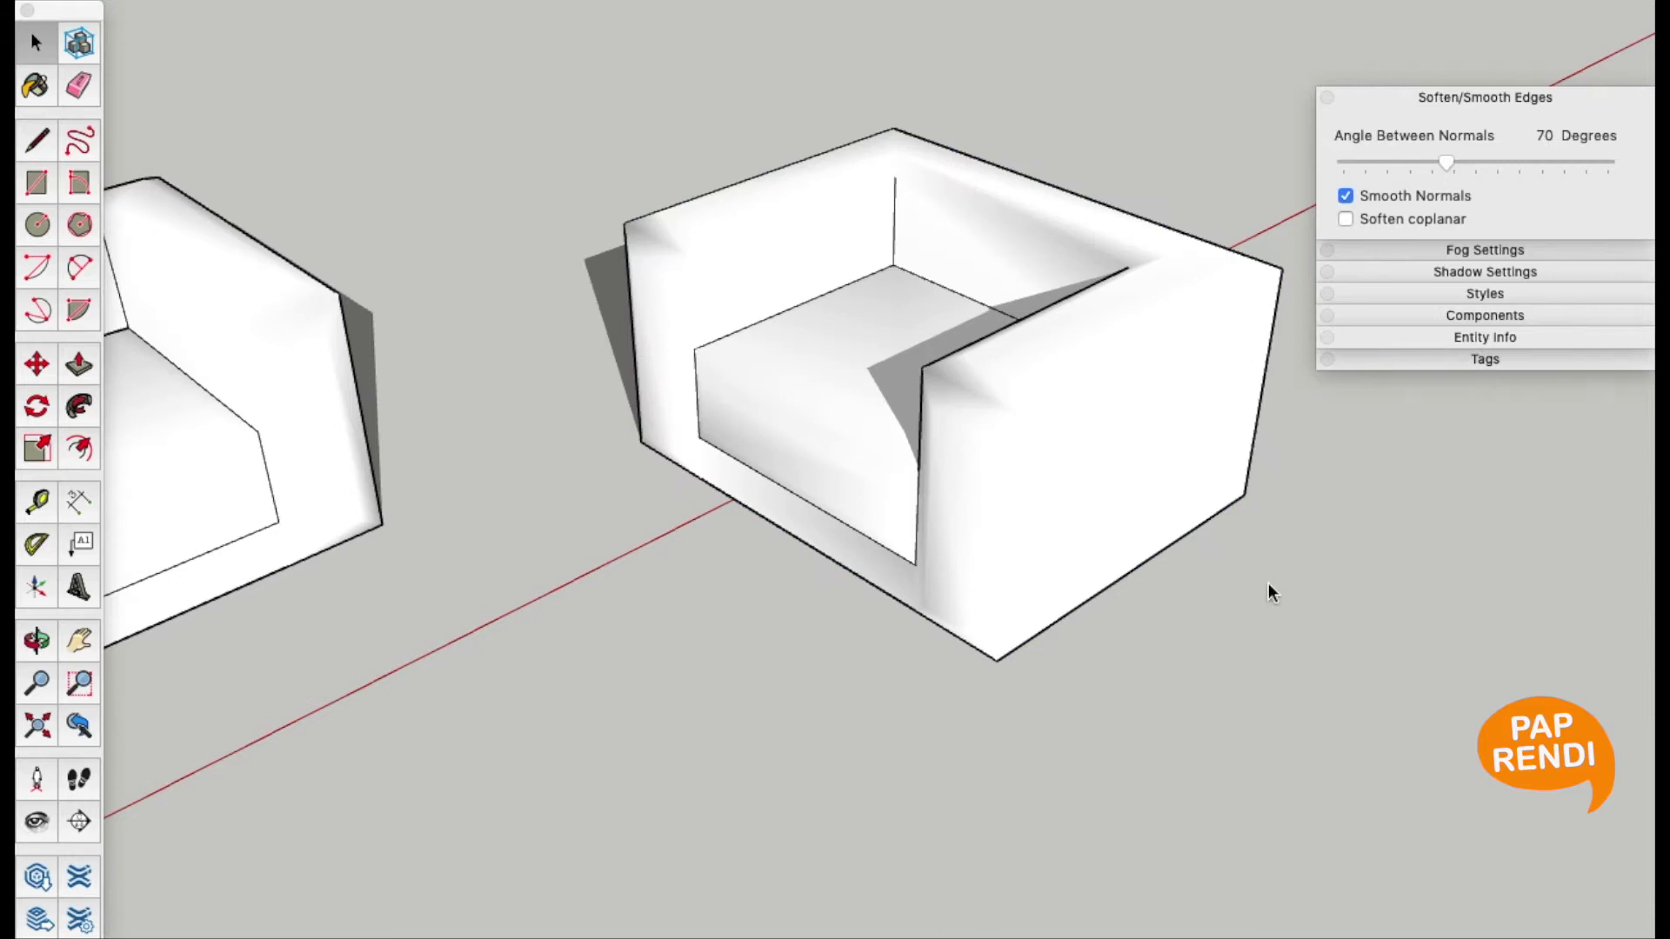
pyautogui.press('super+a')
pyautogui.click(1194, 659)
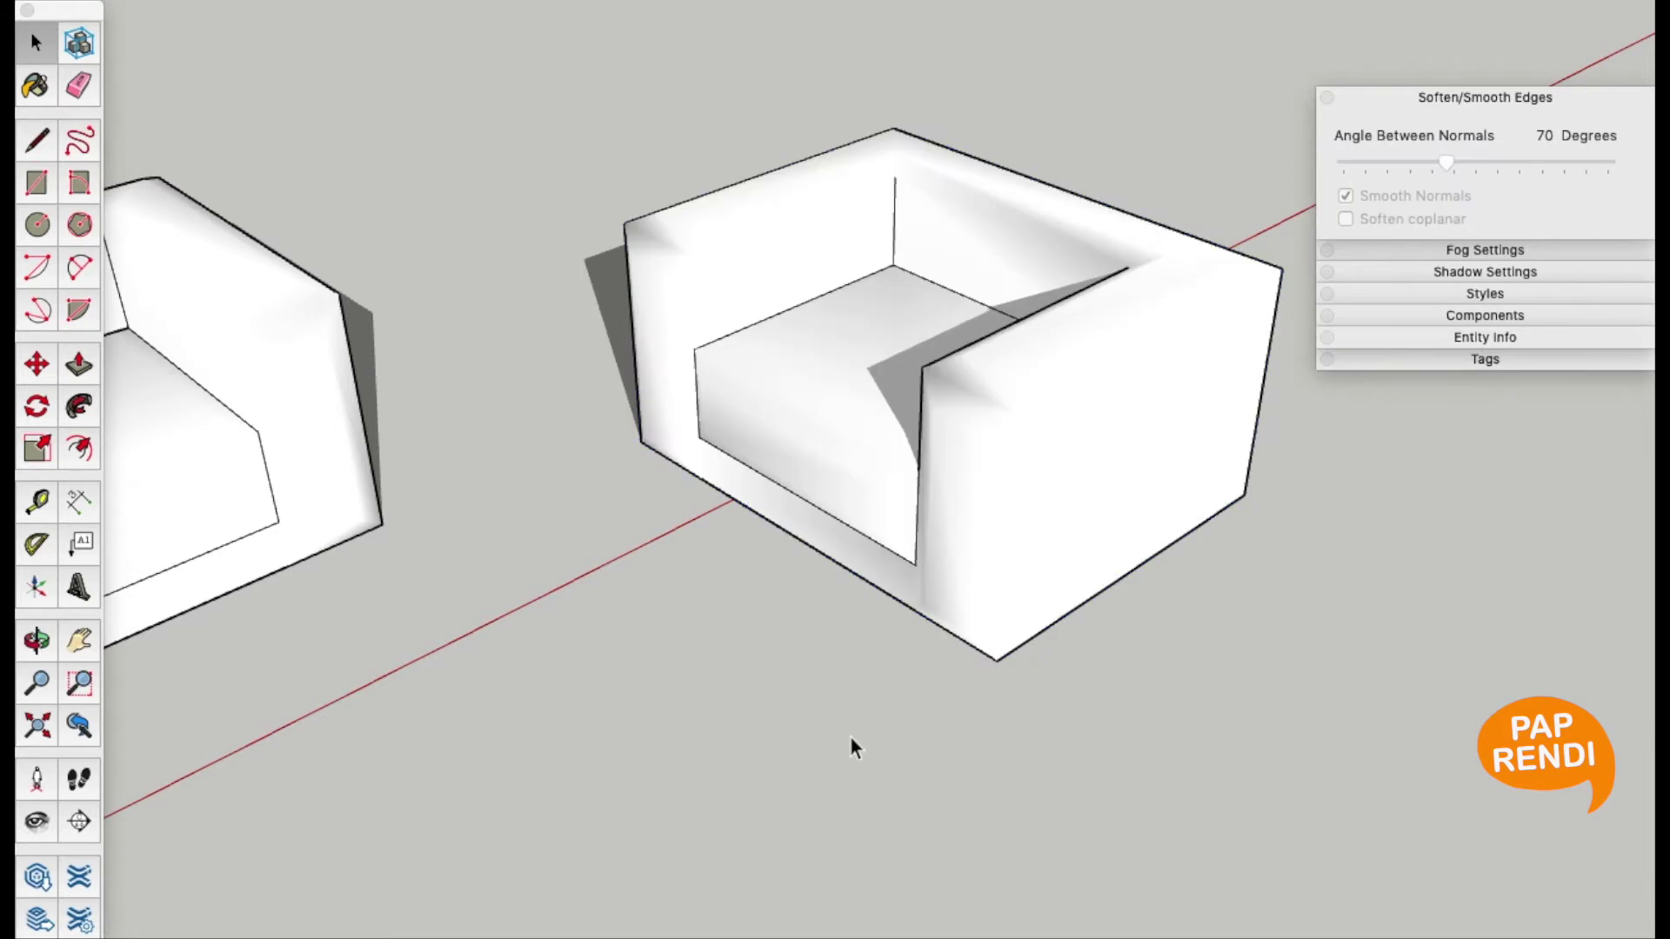
pyautogui.moveTo(849, 736); pyautogui.dragTo(323, 770, button='middle')
pyautogui.moveTo(322, 770)
pyautogui.mouseDown()
pyautogui.moveTo(1006, 622)
pyautogui.moveTo(1349, 585)
pyautogui.moveTo(1516, 626)
pyautogui.moveTo(965, 597)
pyautogui.moveTo(686, 671)
pyautogui.moveTo(939, 581)
pyautogui.moveTo(1043, 522)
pyautogui.mouseUp()
# Place a copy of the armchair to the left of the sofa
pyautogui.press('space')
pyautogui.click(1135, 479)
pyautogui.tripleClick(1137, 480)
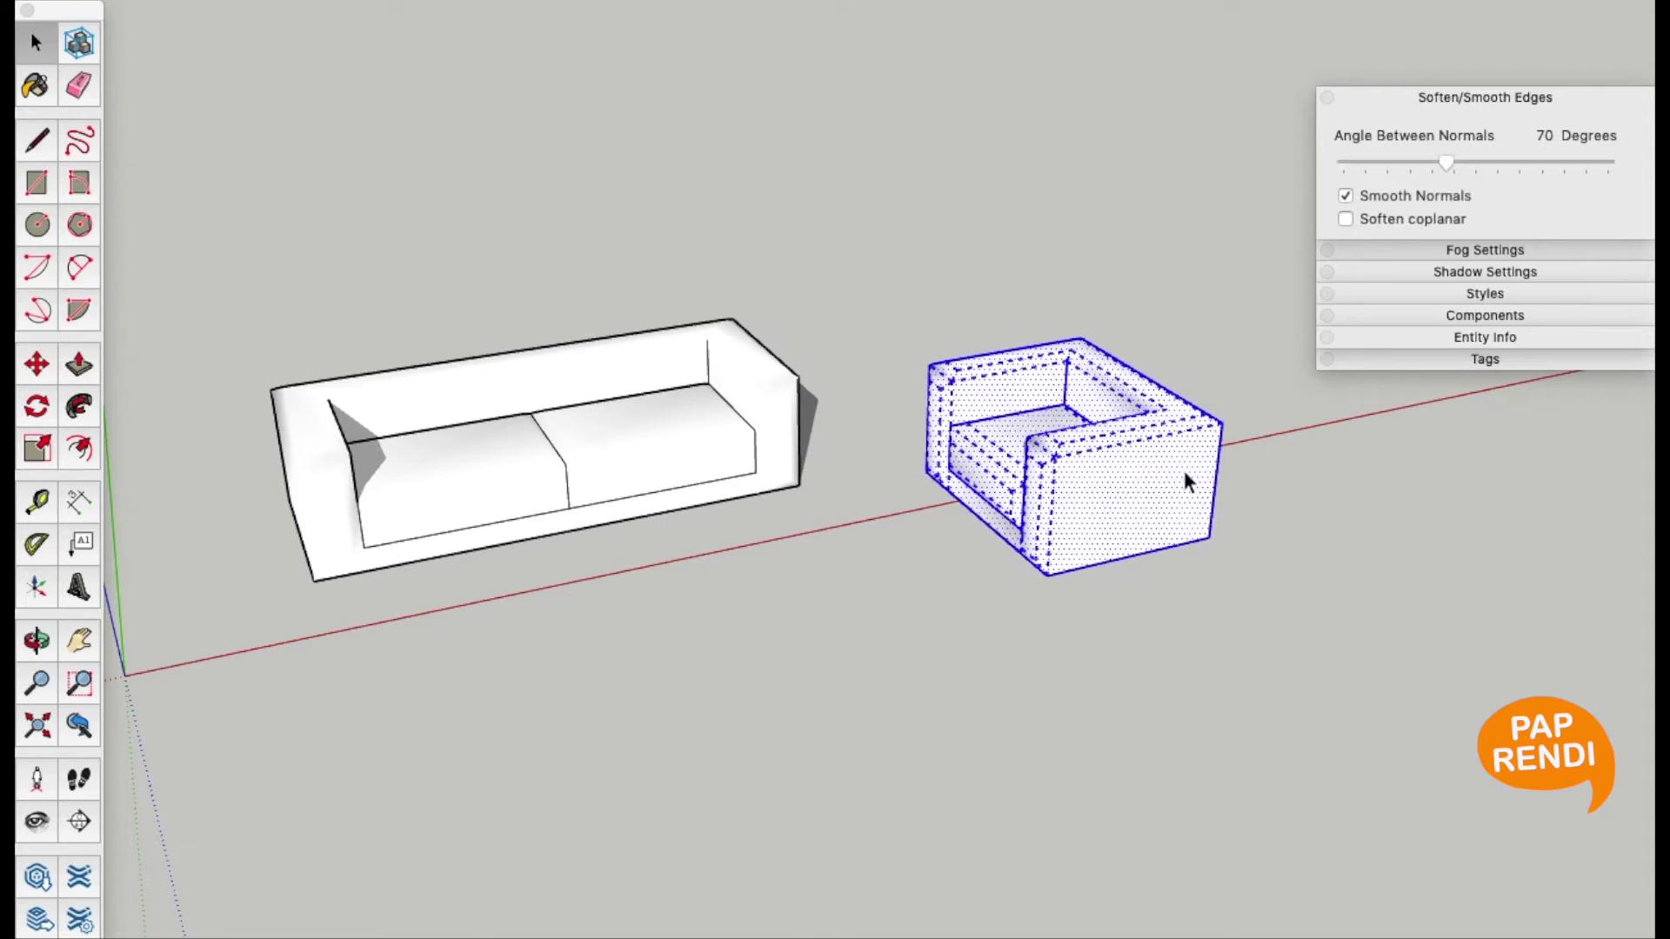
pyautogui.press('m')
pyautogui.moveTo(1220, 424)
pyautogui.mouseDown()
pyautogui.moveTo(624, 609)
pyautogui.moveTo(320, 599)
pyautogui.mouseUp()
pyautogui.press('alt')
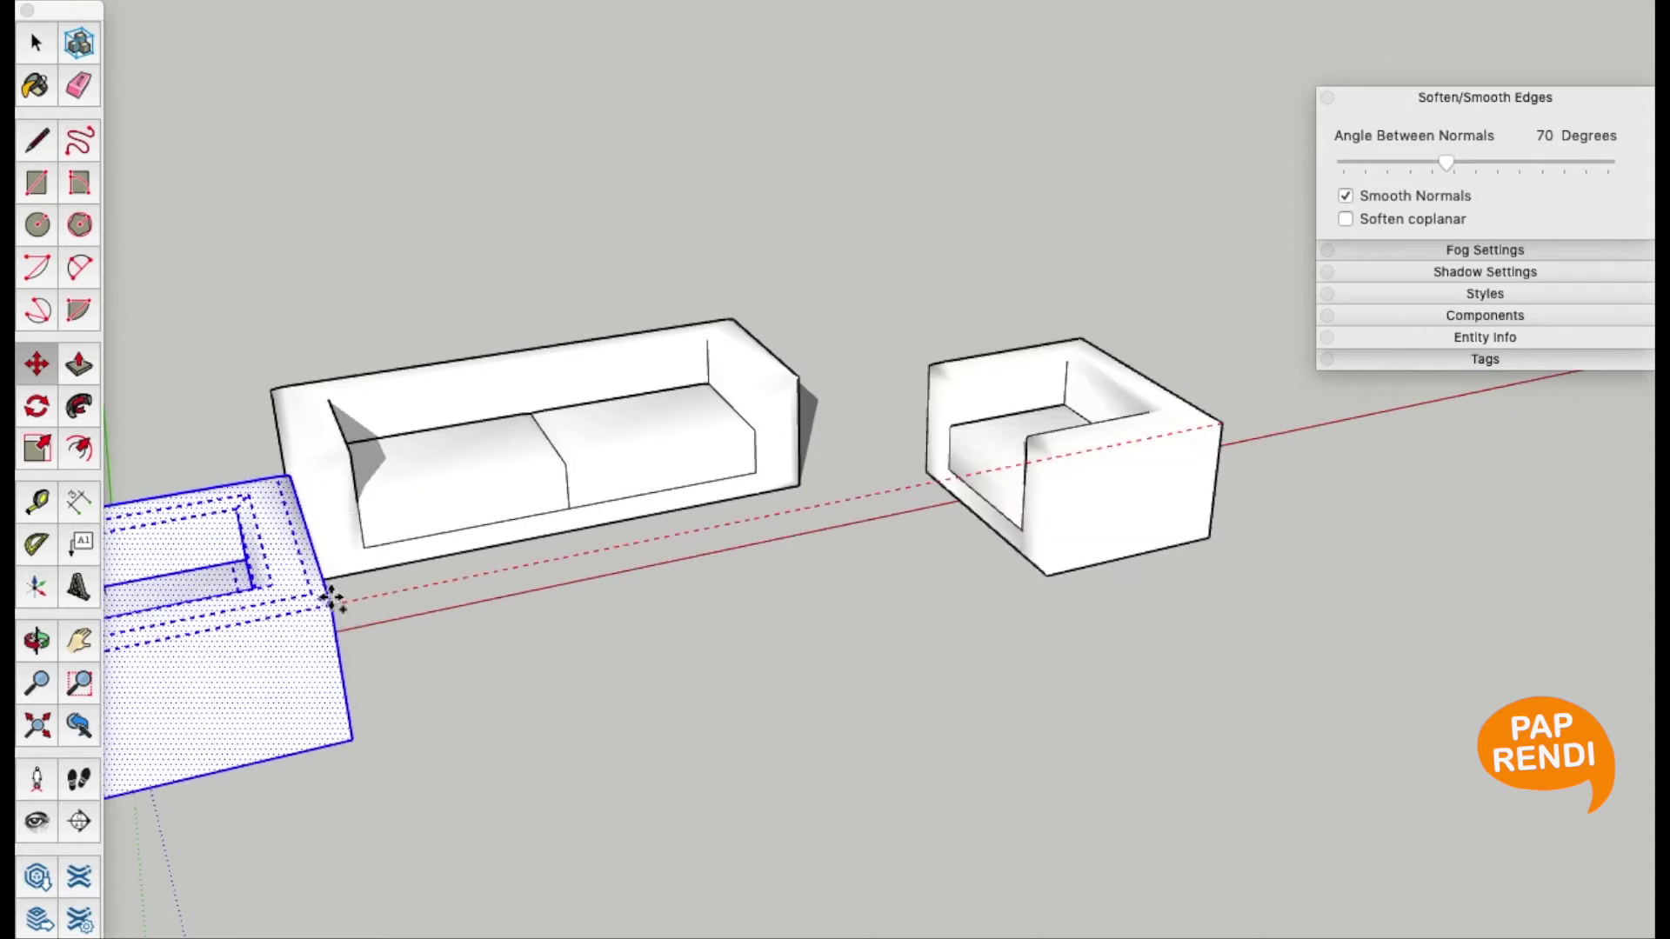
pyautogui.click(317, 600)
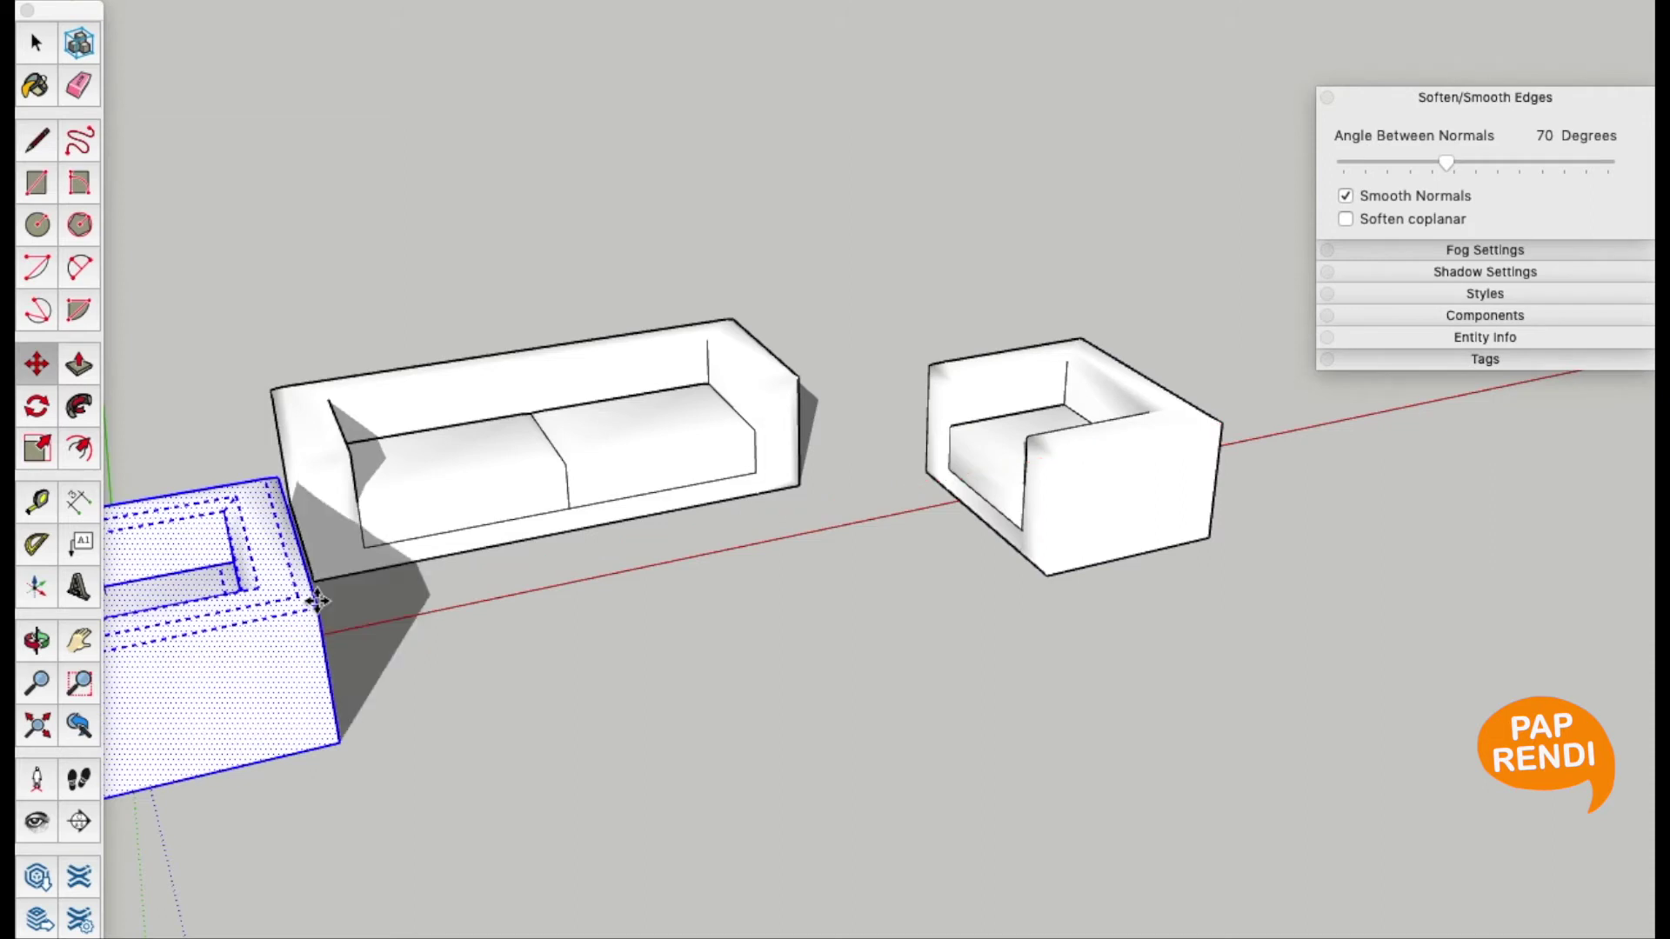
# Flip the armchair copy along the red direction
pyautogui.press('o')
pyautogui.scroll(1, 318, 601)
pyautogui.moveTo(318, 601)
pyautogui.keyDown('shift'); pyautogui.mouseDown()
pyautogui.moveTo(783, 482)
pyautogui.moveTo(757, 465)
pyautogui.moveTo(701, 477)
pyautogui.mouseUp(); pyautogui.keyUp('shift')
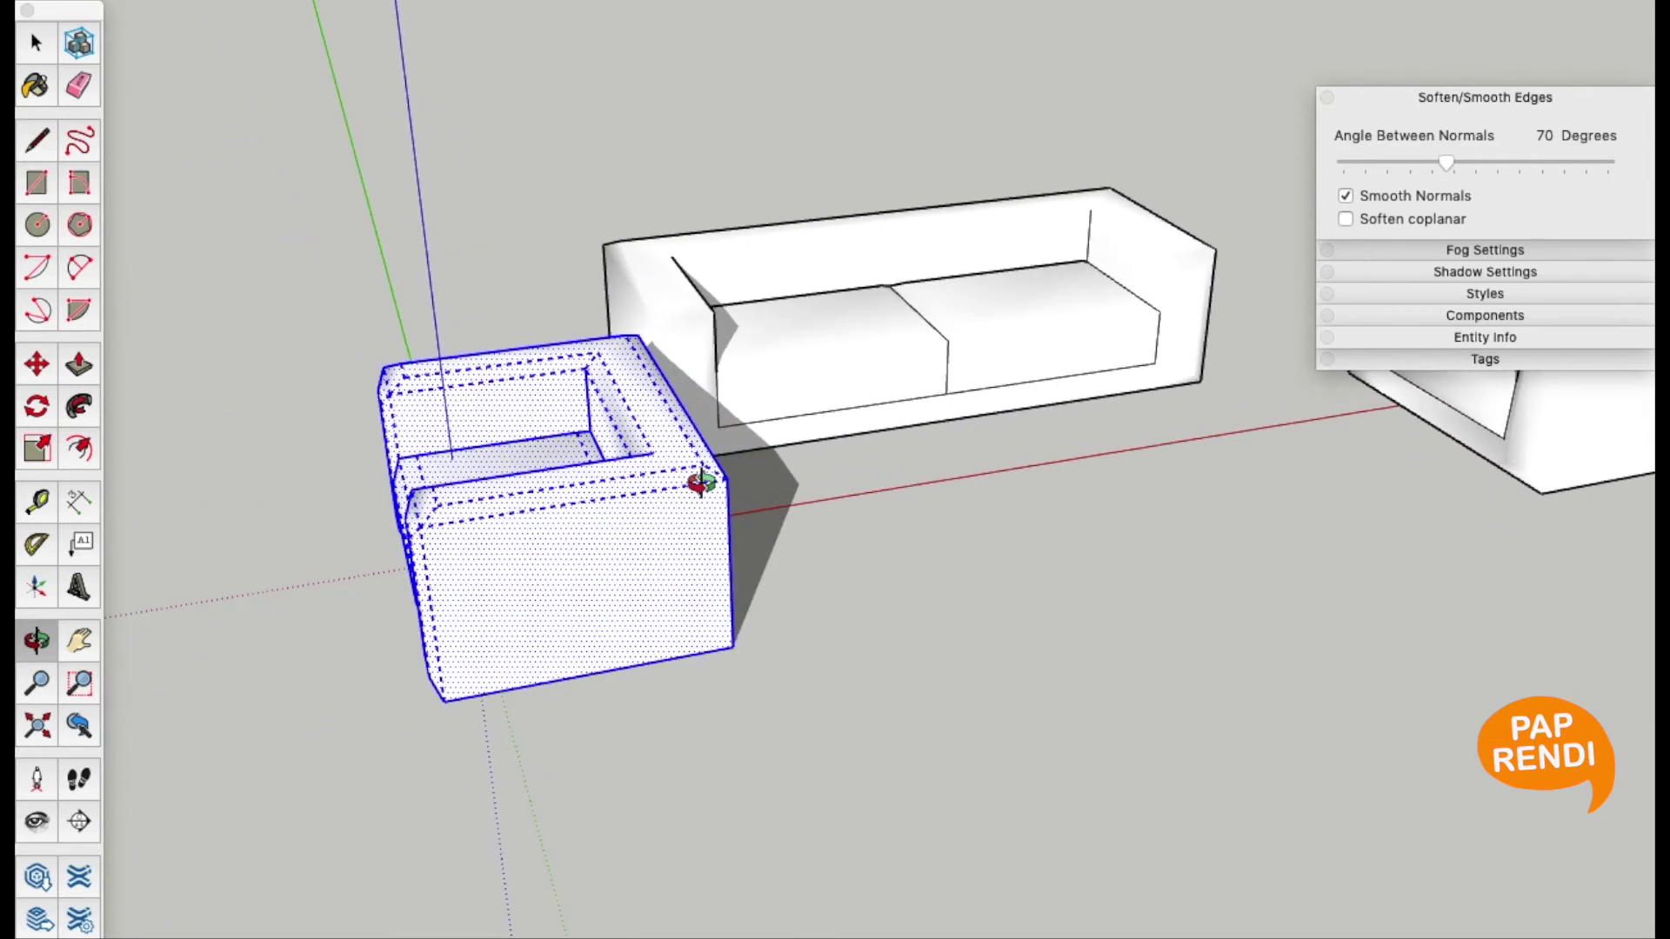
pyautogui.press('space')
pyautogui.rightClick(685, 493)
pyautogui.moveTo(808, 760)
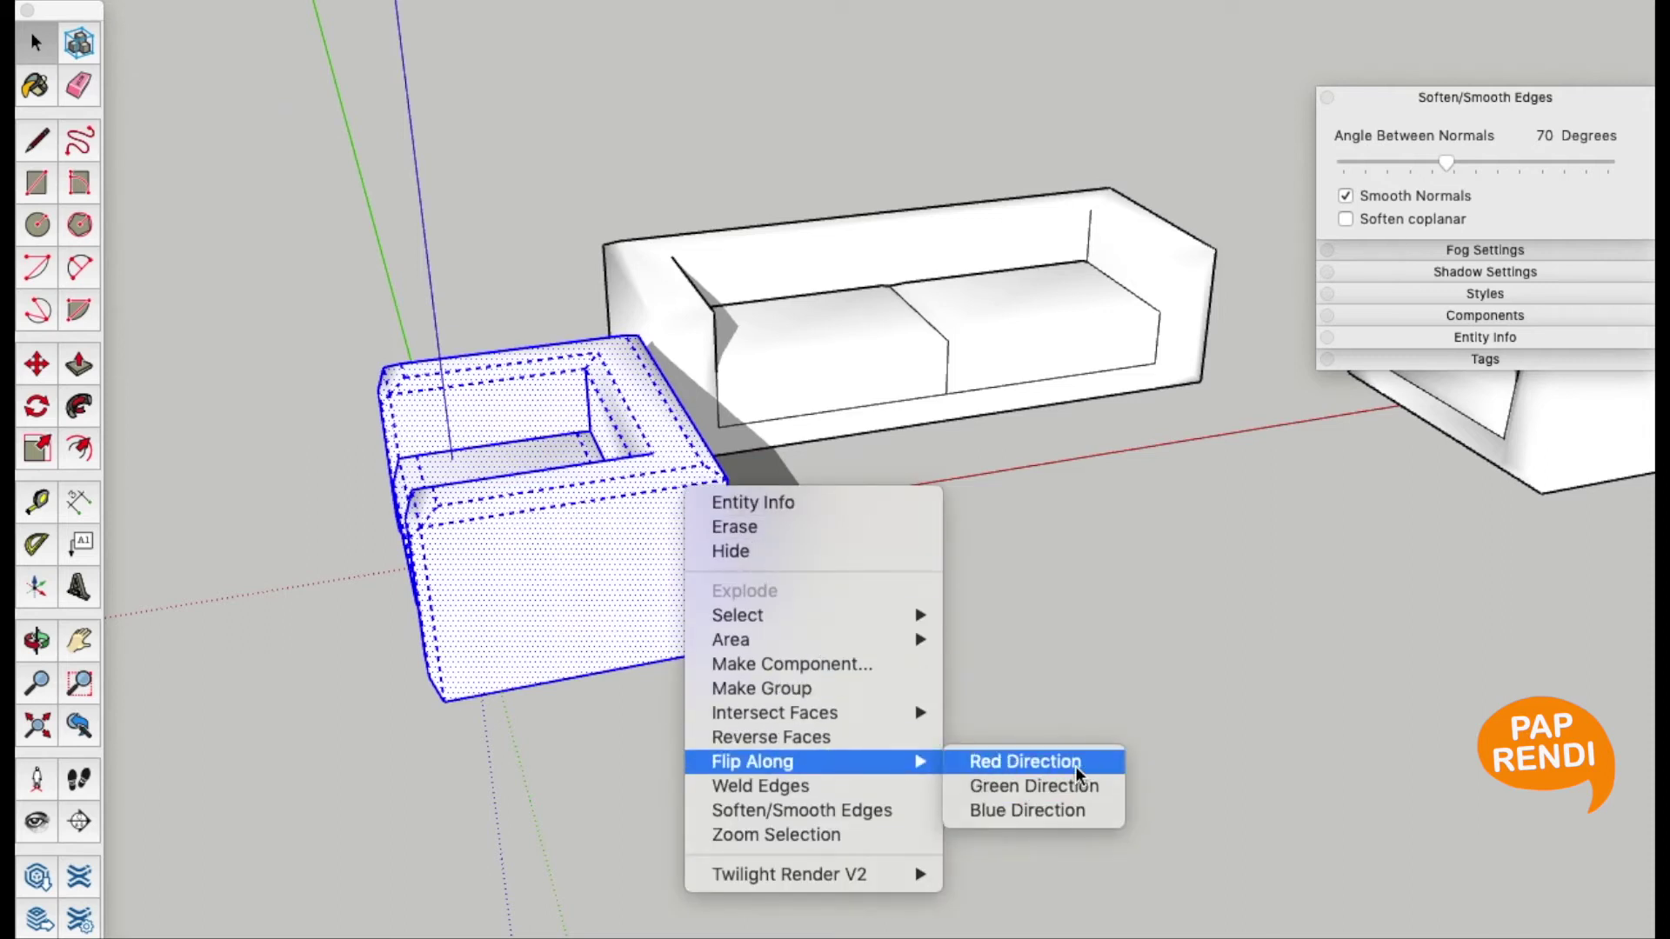
pyautogui.click(1101, 770)
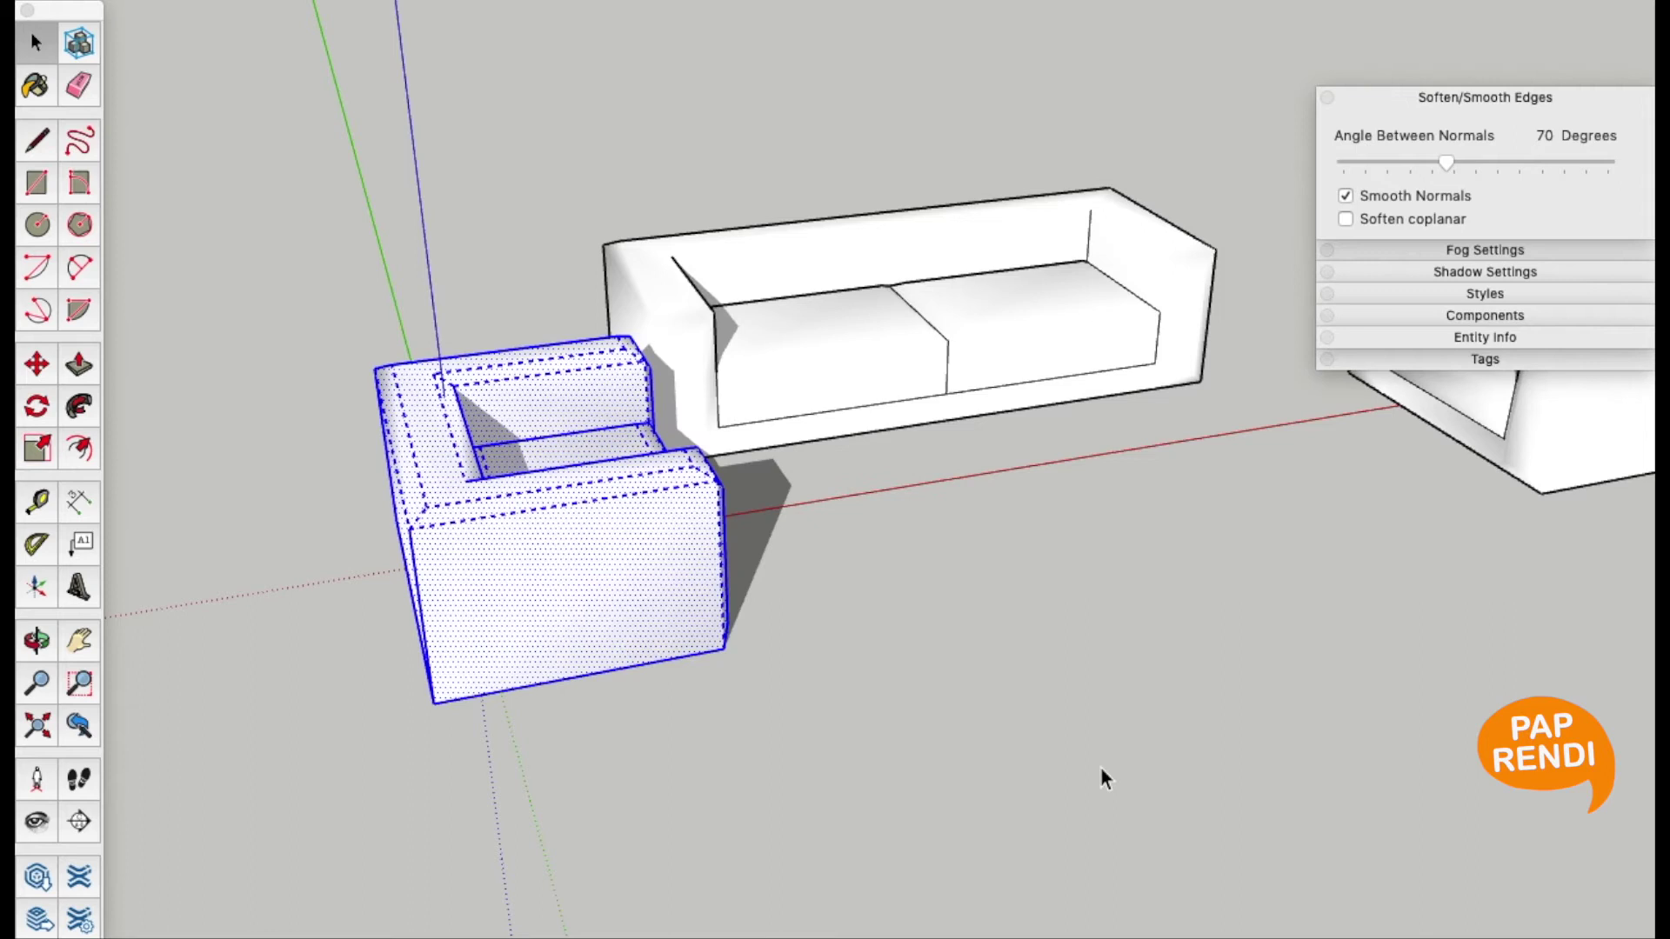
pyautogui.press('o')
pyautogui.moveTo(1025, 624)
pyautogui.mouseDown()
pyautogui.moveTo(861, 719)
pyautogui.moveTo(992, 663)
pyautogui.moveTo(1028, 746)
pyautogui.moveTo(1039, 734)
pyautogui.moveTo(1006, 727)
pyautogui.moveTo(1029, 737)
pyautogui.mouseUp()
# Nudge the armchair slightly to the left
pyautogui.press('m')
pyautogui.moveTo(688, 478); pyautogui.dragTo(657, 477)
pyautogui.press('space')
pyautogui.click(1443, 580)
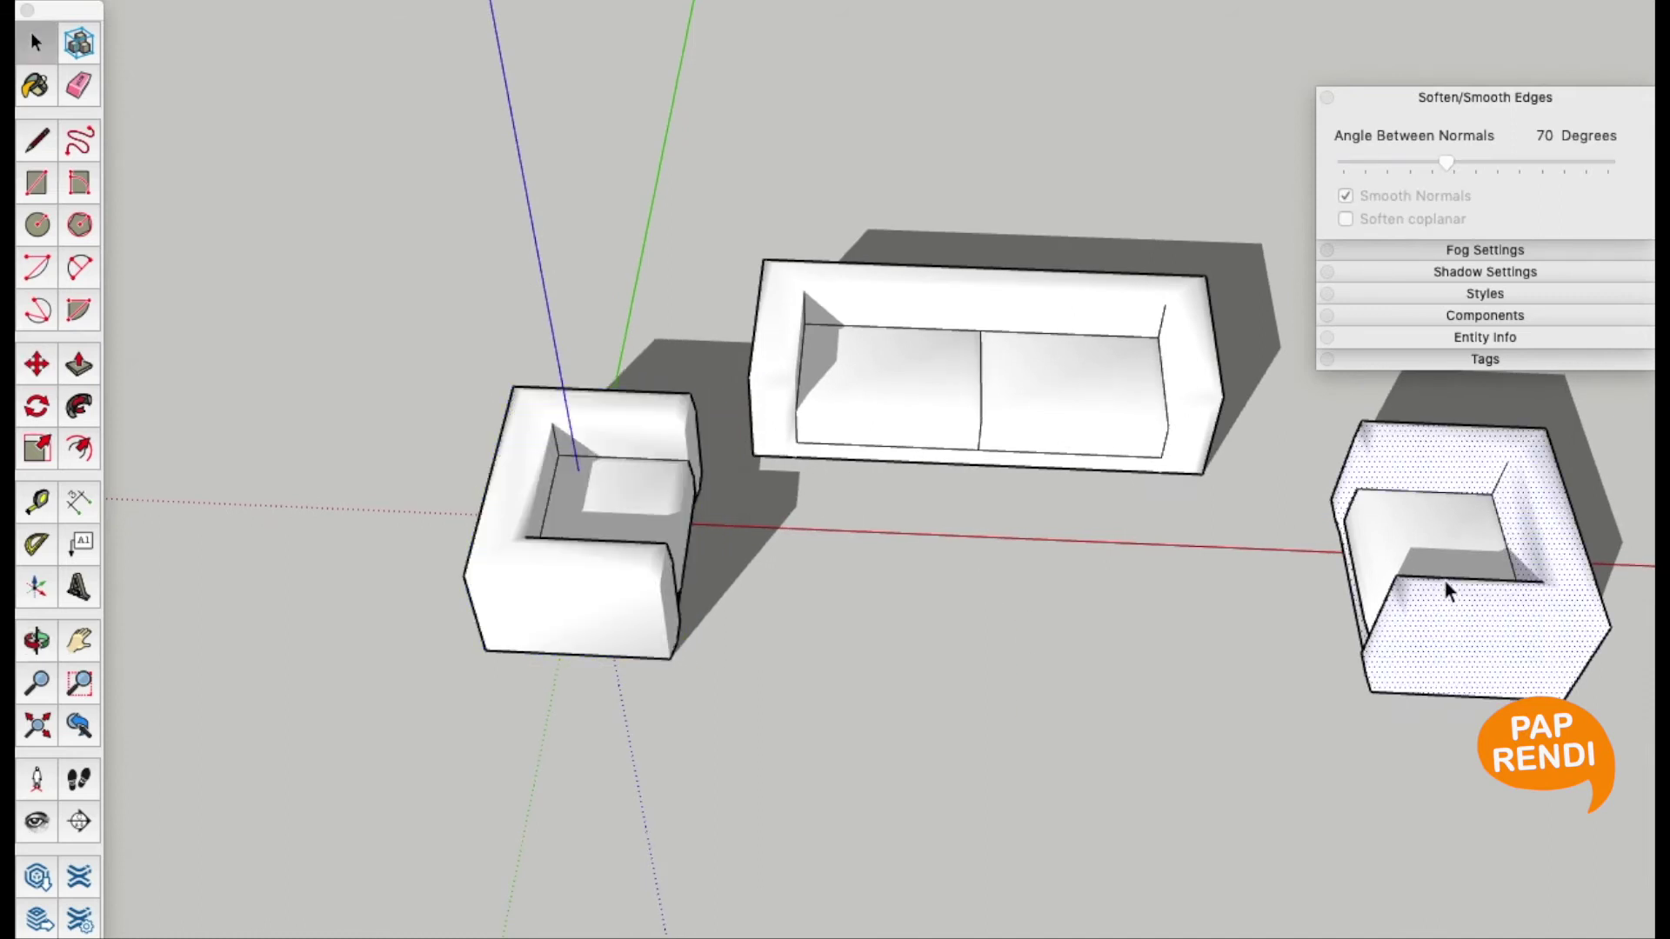
# In Top view, box-select the sofa and both armchairs and make them one group
pyautogui.moveTo(1443, 579); pyautogui.dragTo(1071, 765, button='middle')
pyautogui.press('super+2')
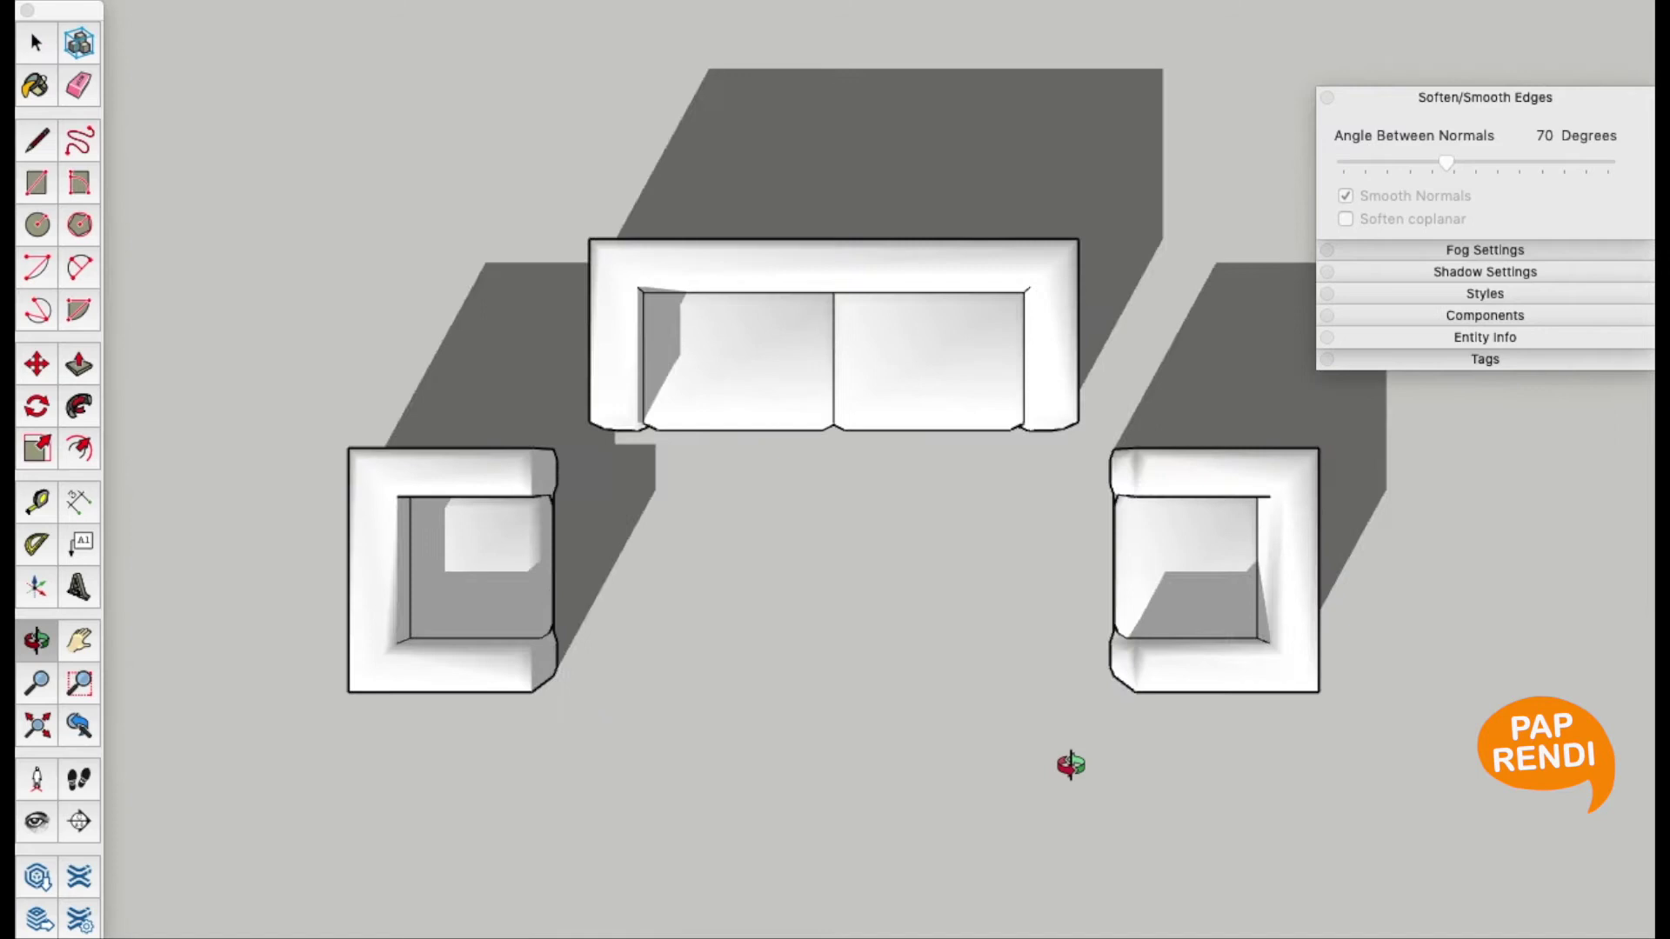
pyautogui.moveTo(1010, 700); pyautogui.dragTo(1006, 663, button='middle')
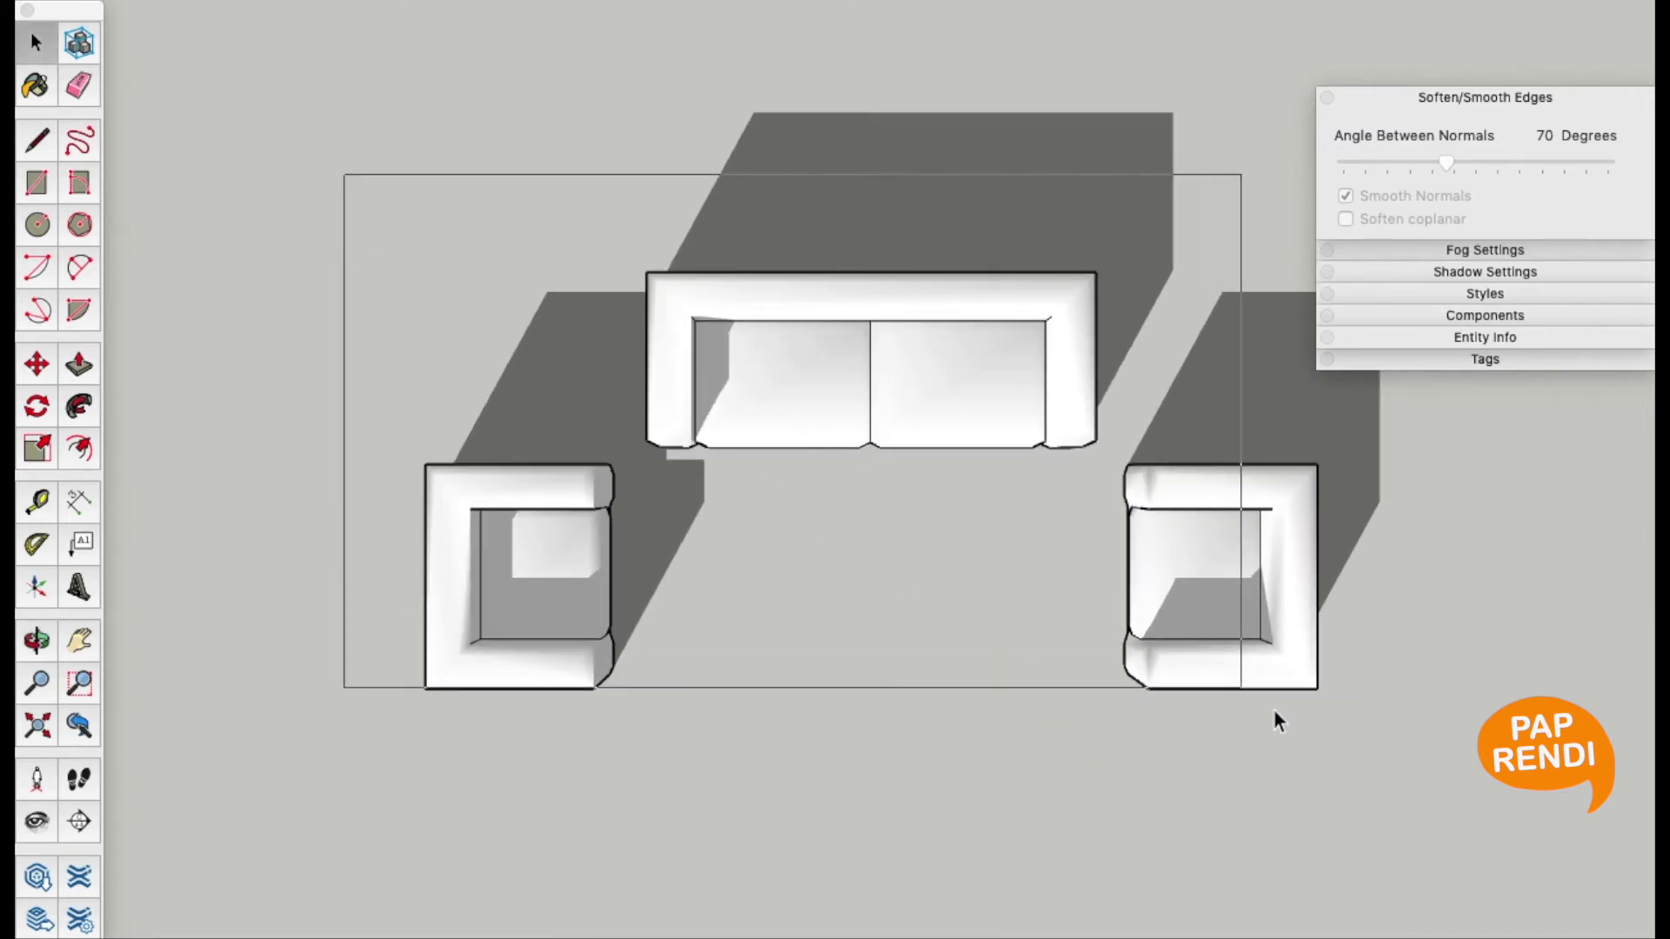
pyautogui.moveTo(345, 180); pyautogui.dragTo(1406, 844)
pyautogui.rightClick(1262, 613)
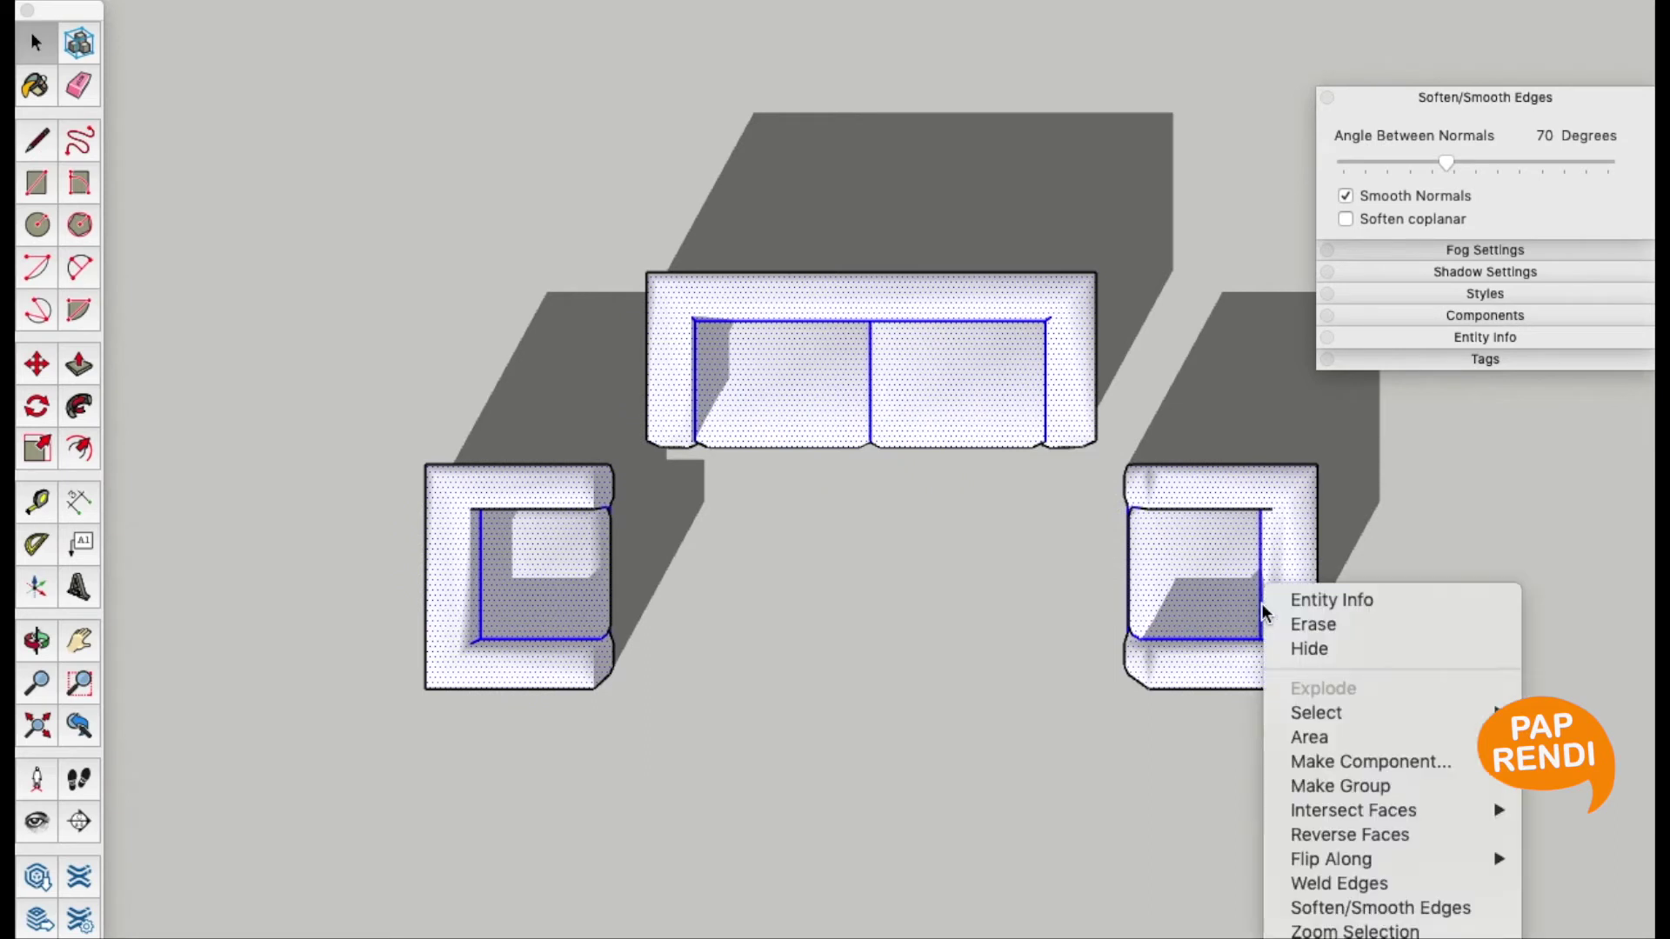
pyautogui.click(1270, 738)
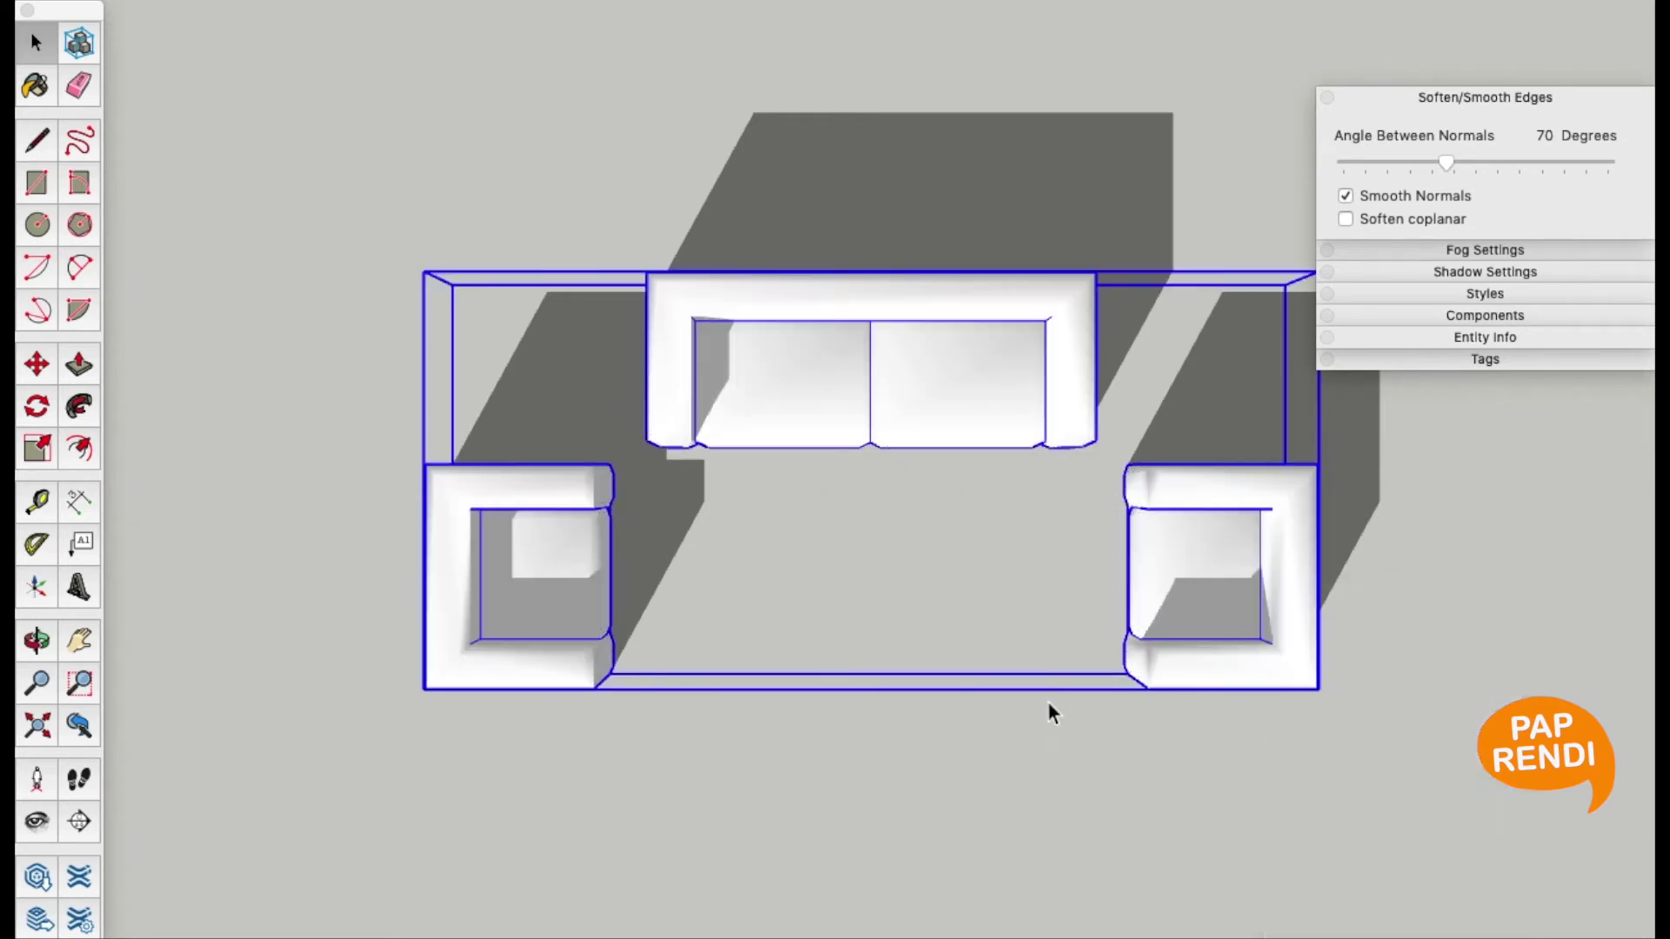
# Draw a floor rectangle enclosing all the furniture
pyautogui.press('r')
pyautogui.click(336, 212)
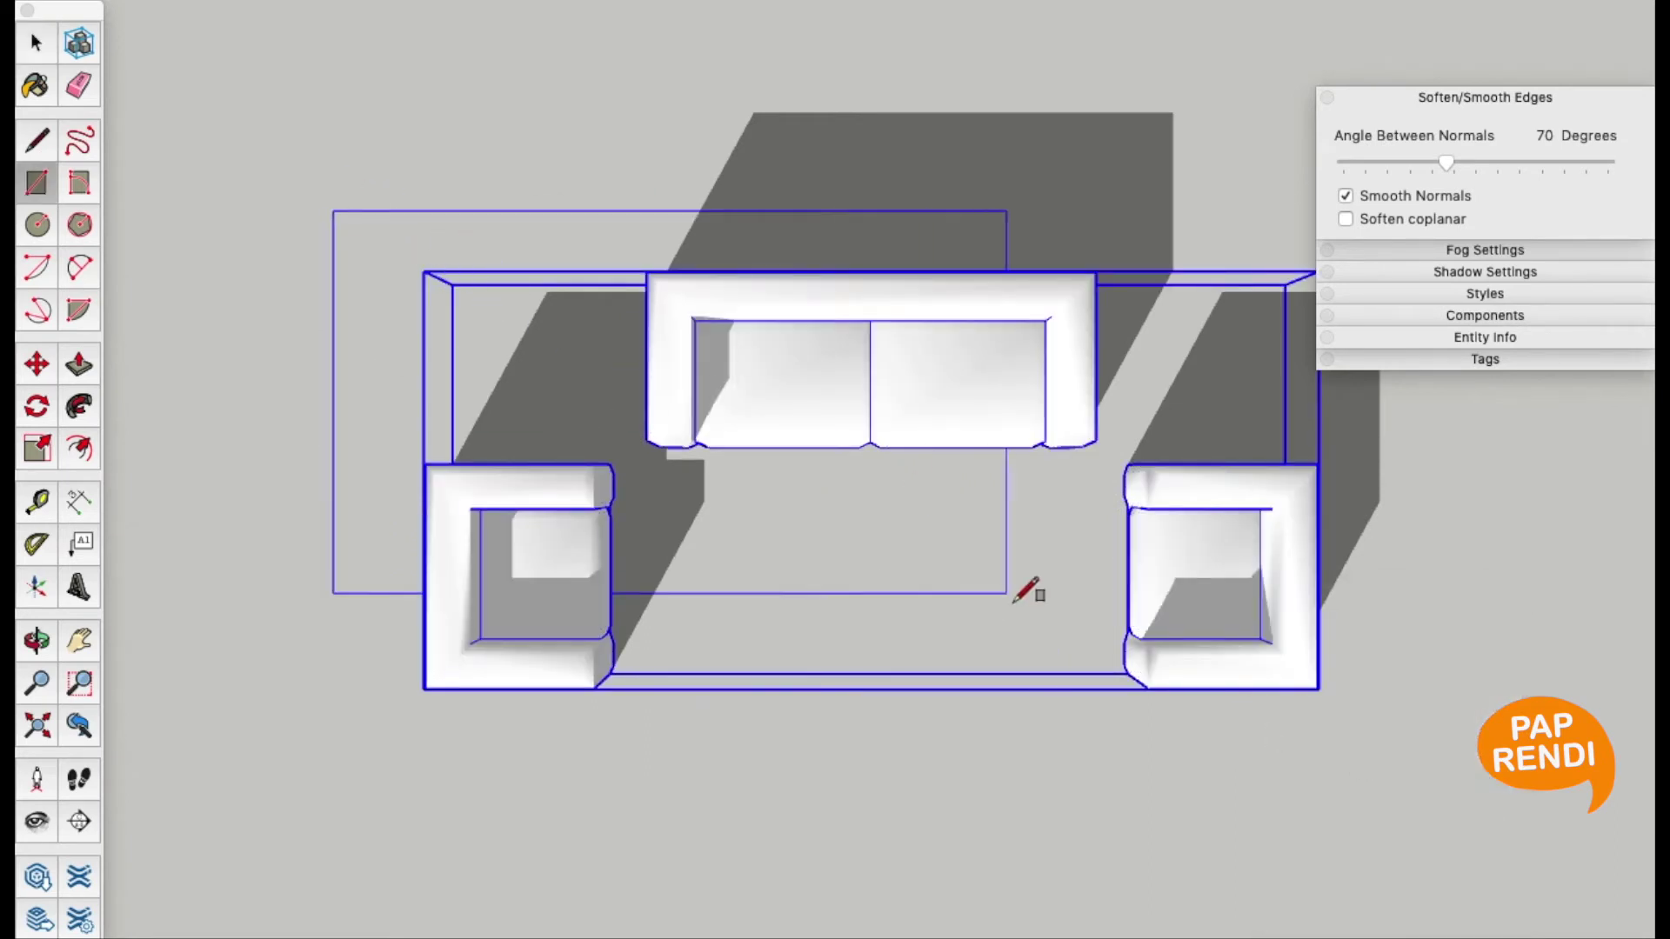
pyautogui.press('Escape')
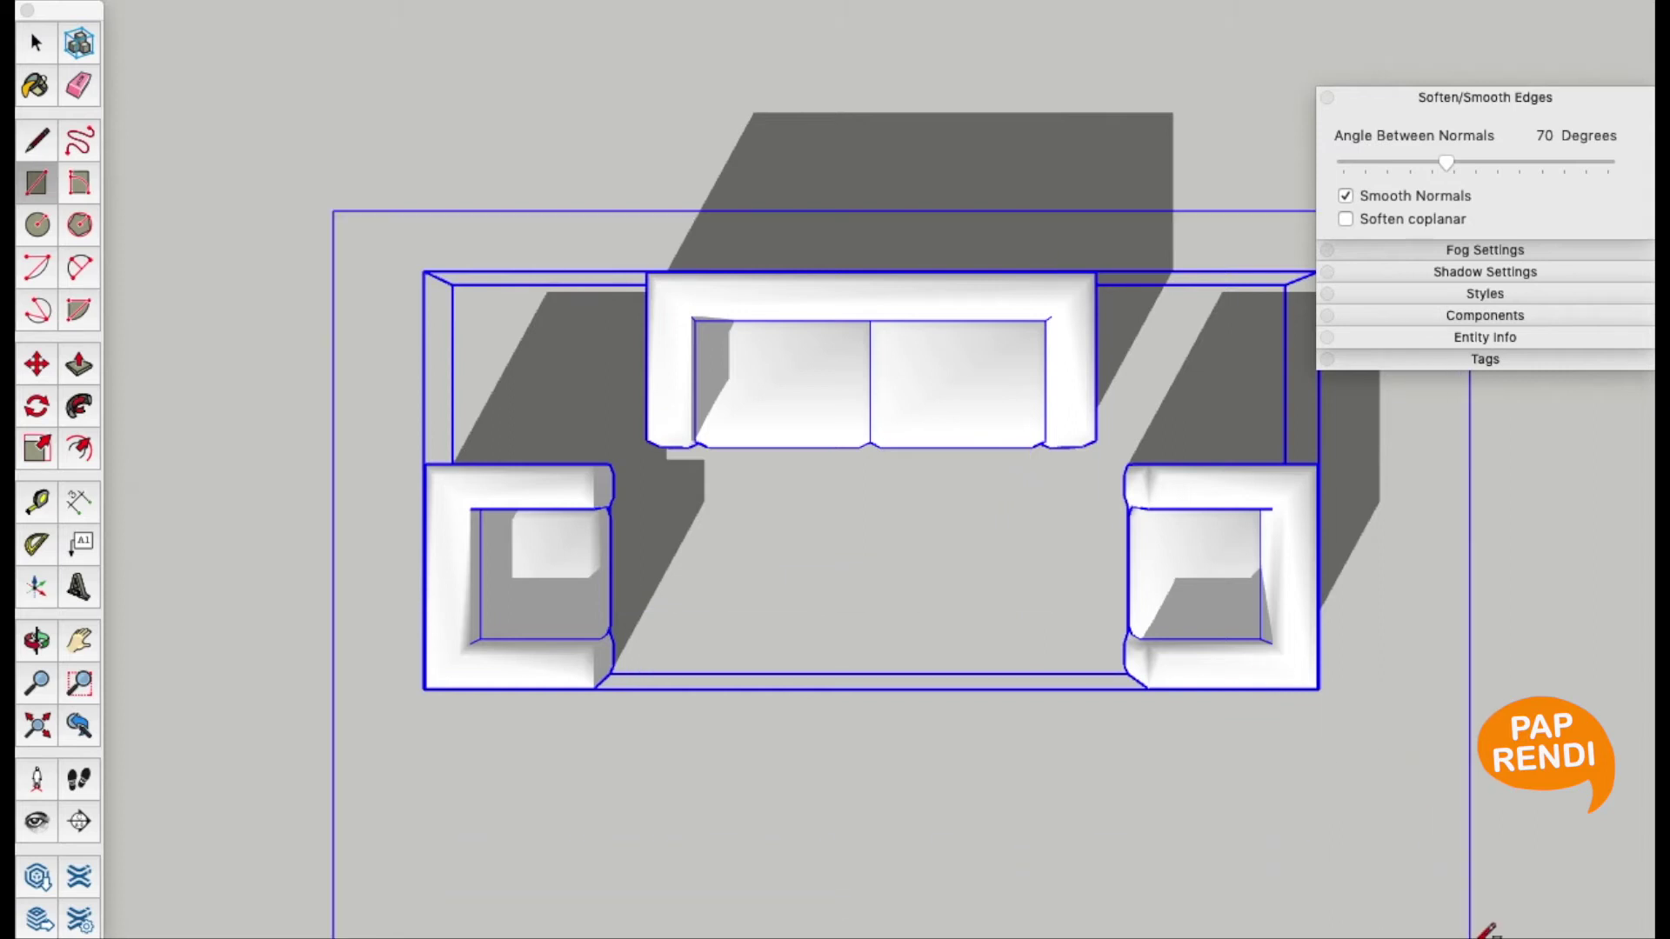
pyautogui.scroll(-2, 1485, 932)
pyautogui.keyDown('shift'); pyautogui.moveTo(1339, 896); pyautogui.dragTo(1109, 648, button='middle'); pyautogui.keyUp('shift')
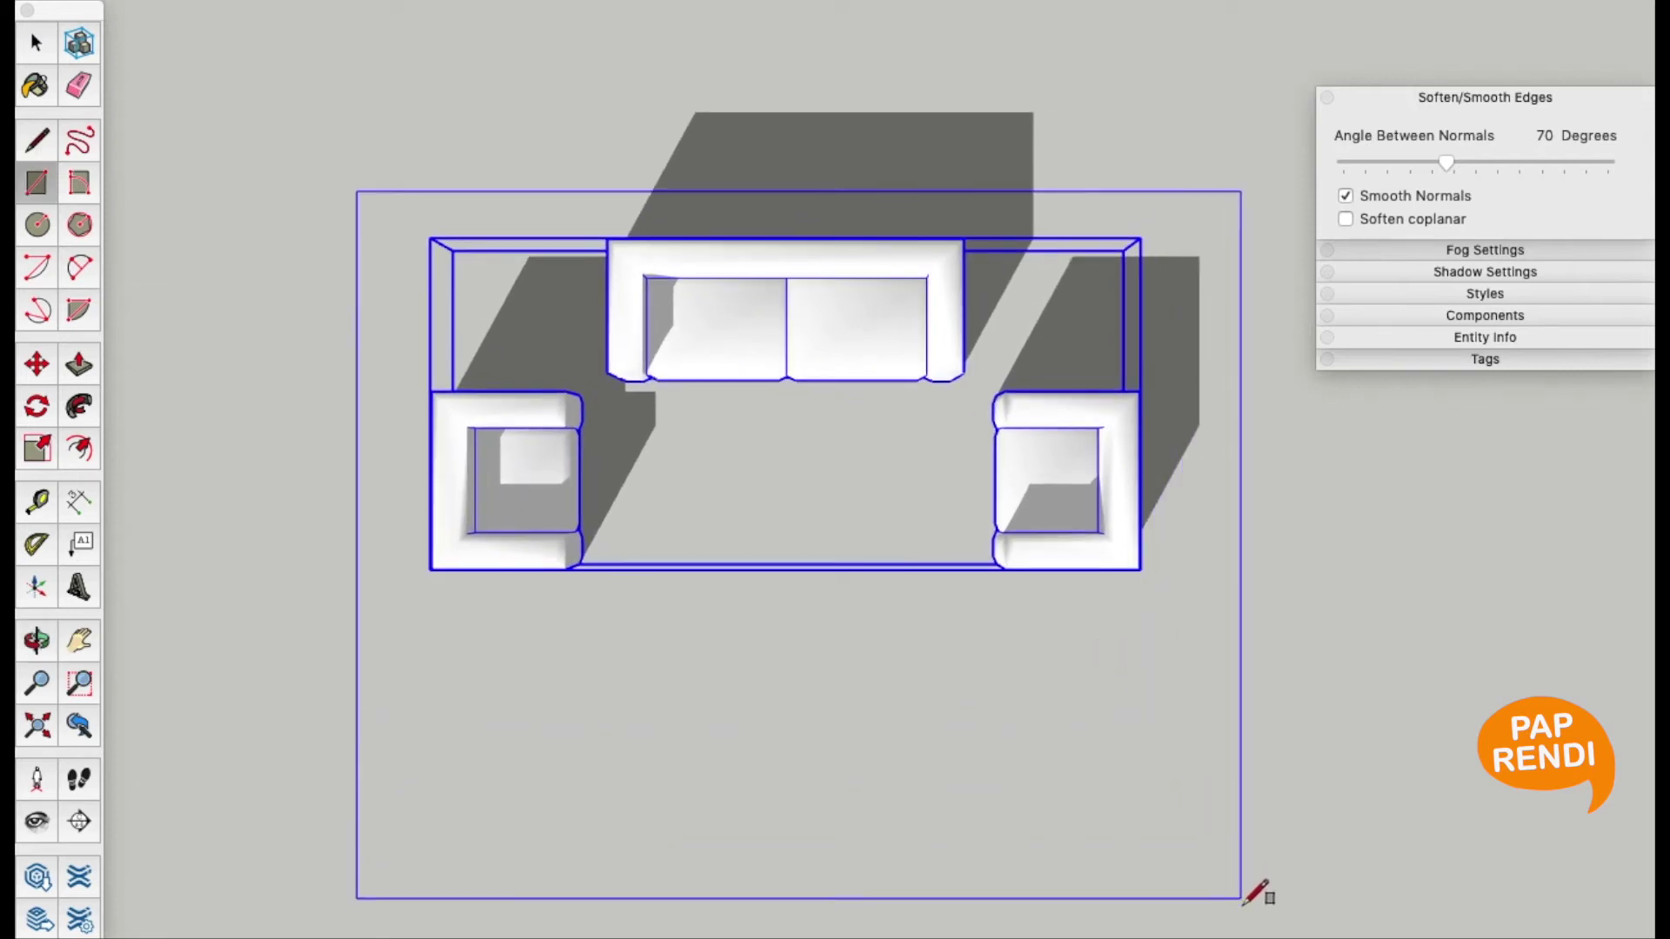
pyautogui.click(1290, 918)
# Centre the floor face under the furniture and reverse it to face up
pyautogui.press('space')
pyautogui.click(1140, 769)
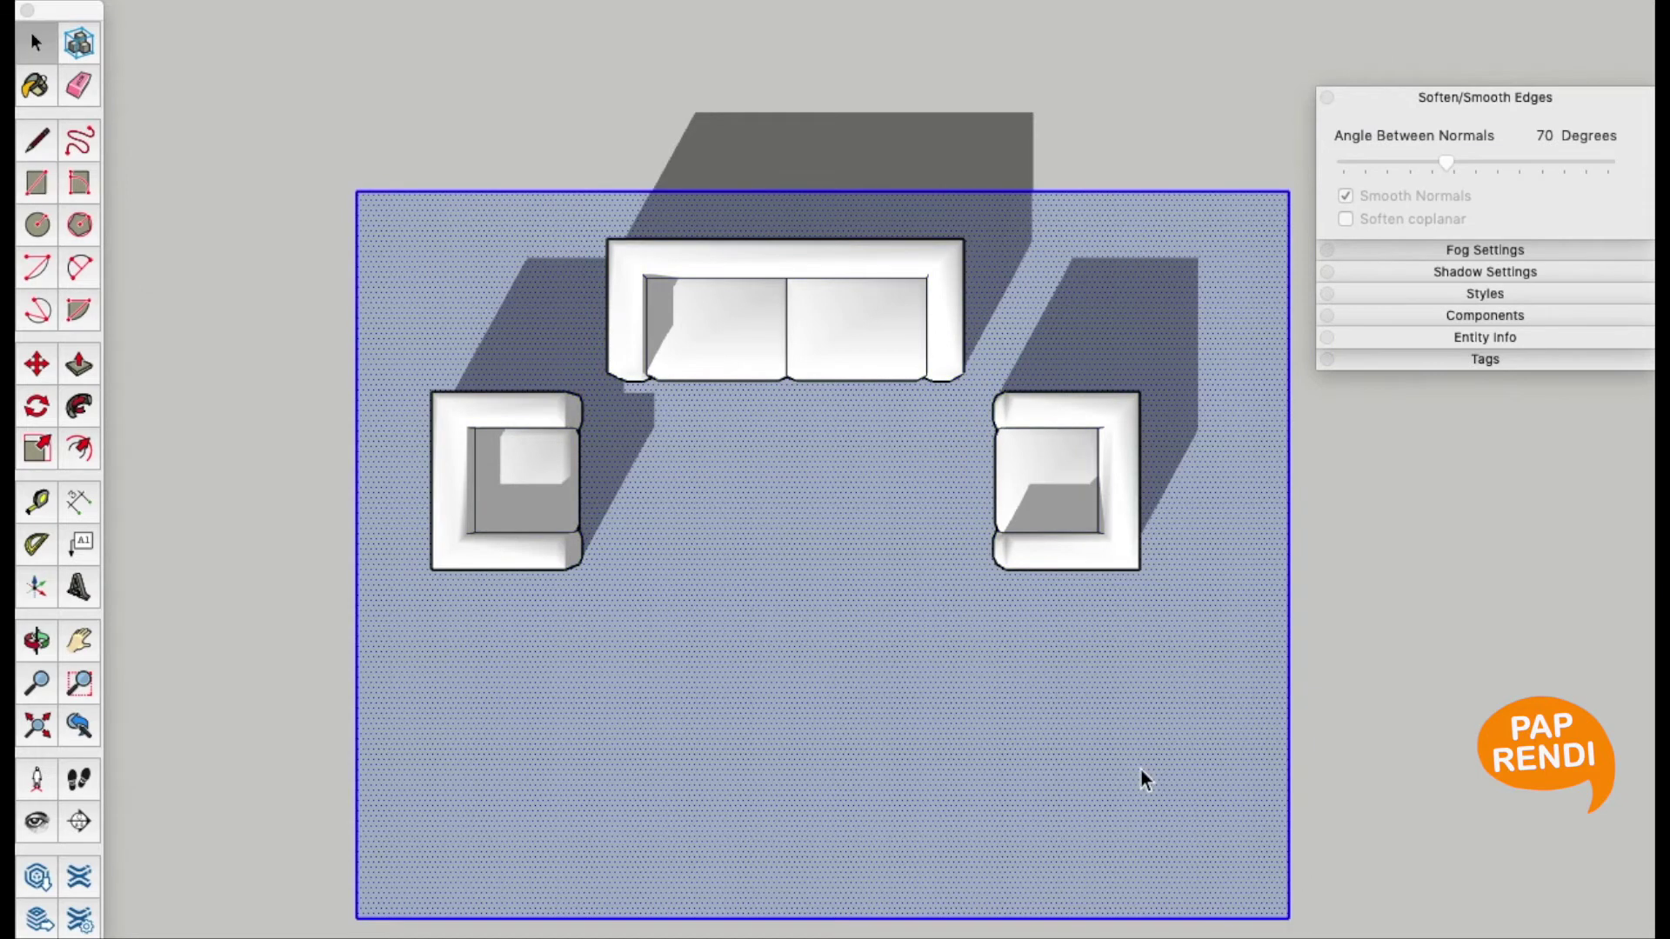
pyautogui.press('m')
pyautogui.click(1147, 753)
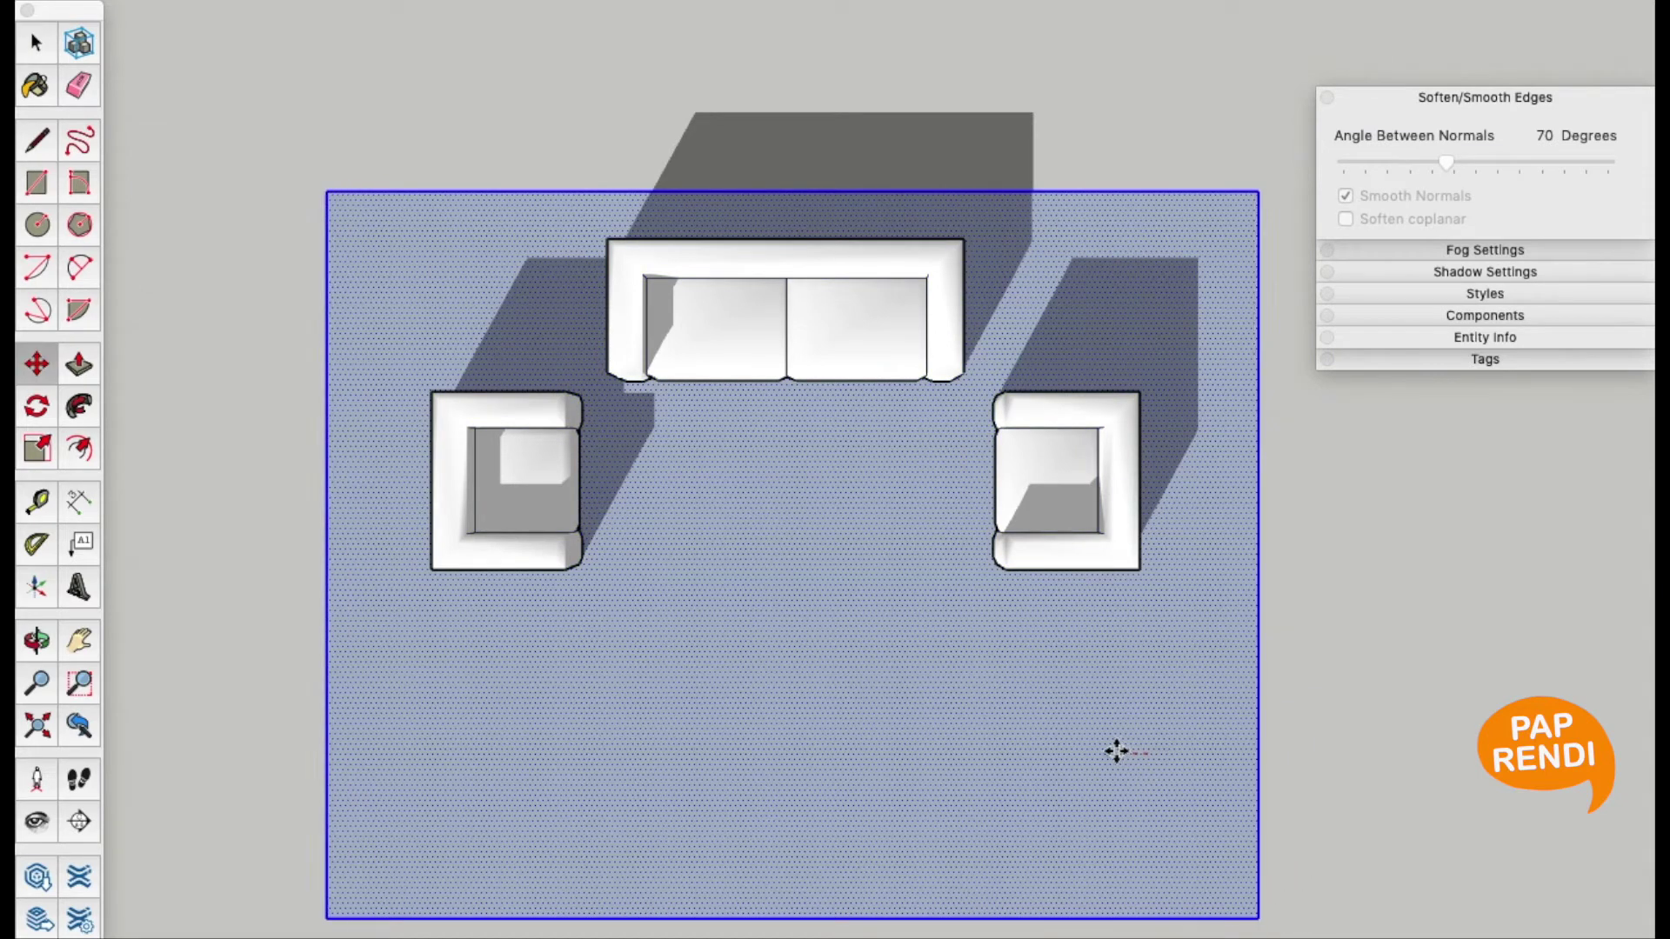
pyautogui.press('space')
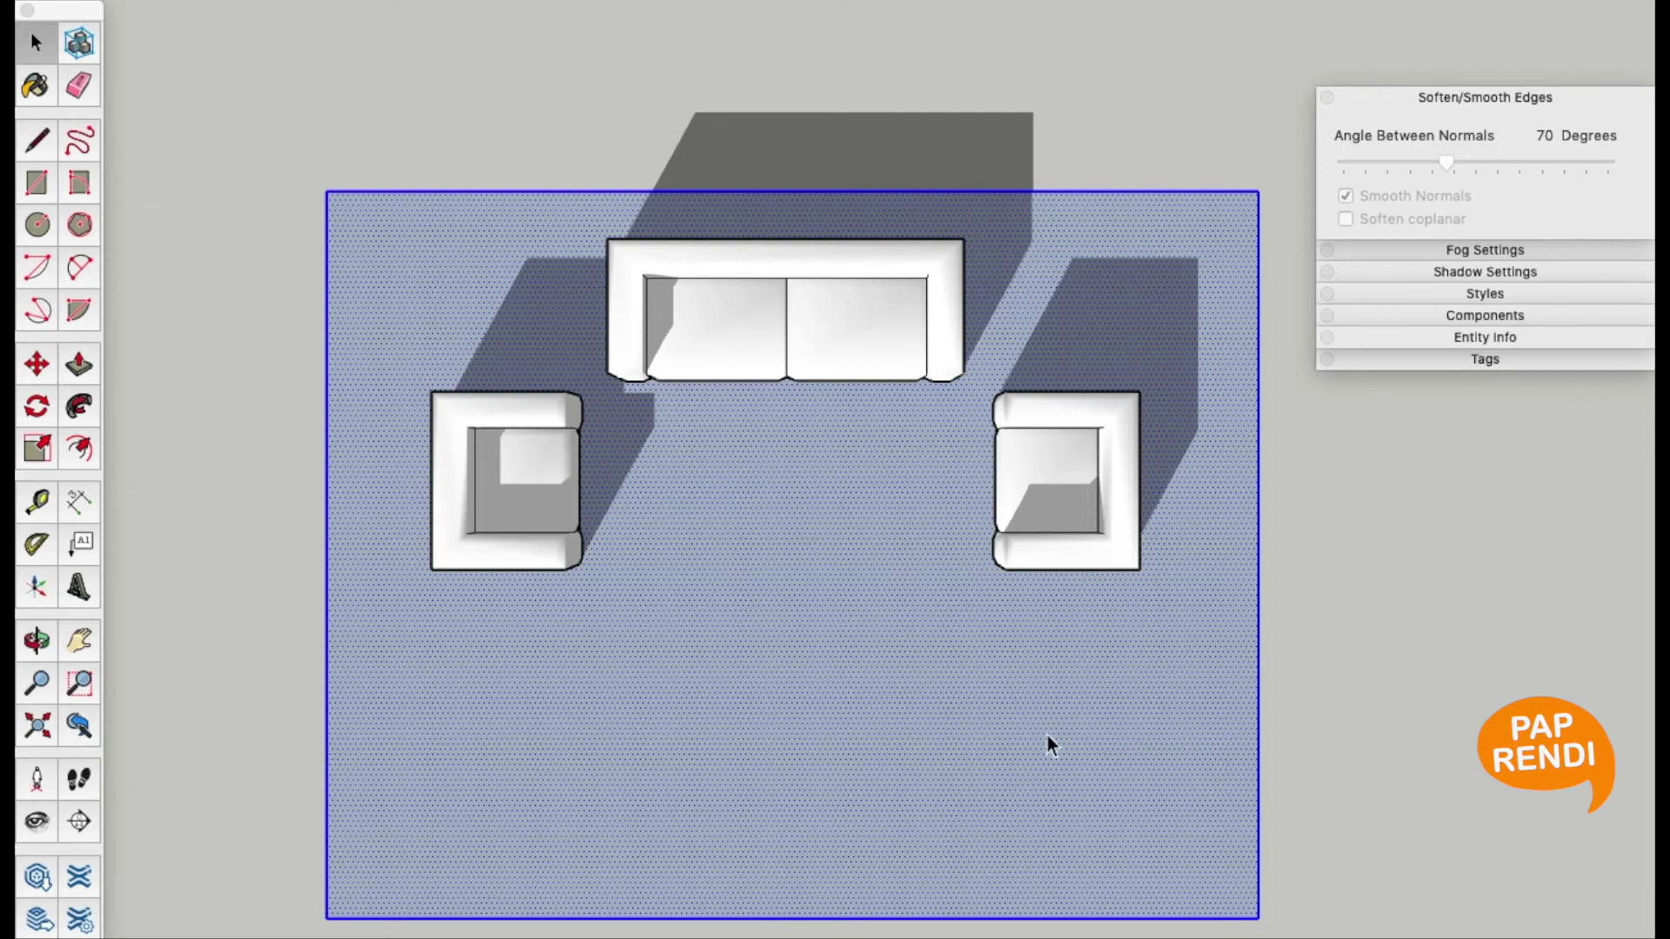
pyautogui.rightClick(1047, 736)
pyautogui.click(1179, 861)
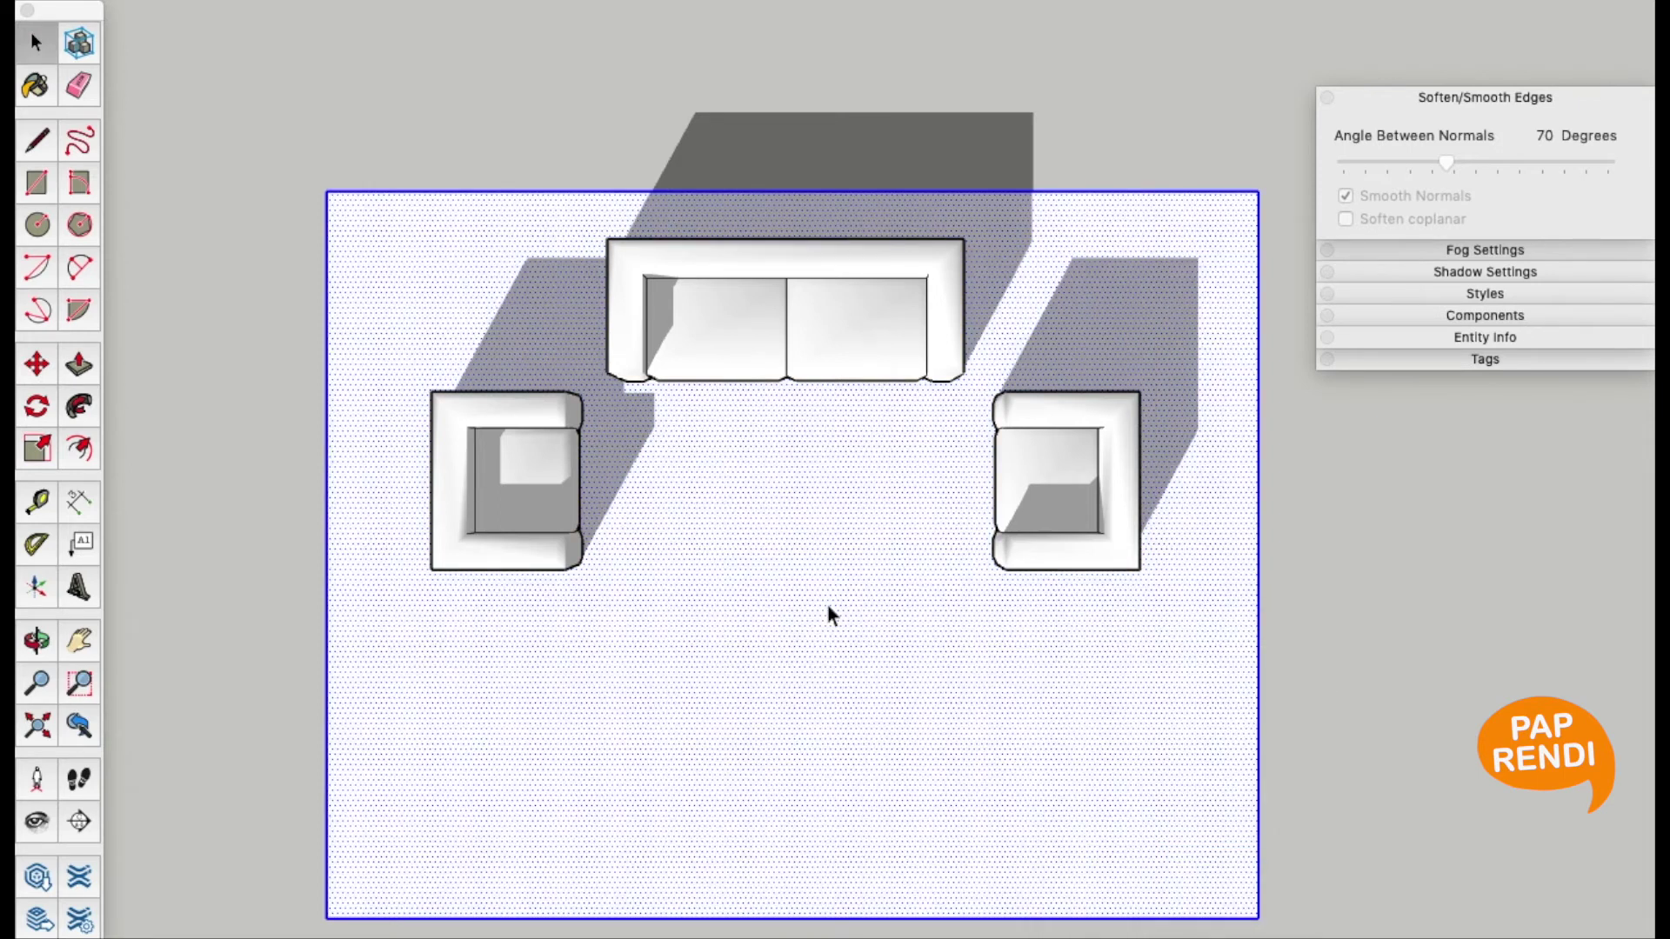
pyautogui.keyDown('alt'); pyautogui.keyDown('shift'); pyautogui.moveTo(932, 812); pyautogui.dragTo(872, 924); pyautogui.keyUp('shift'); pyautogui.keyUp('alt')
# Offset a thin border just inside the floor edge
pyautogui.press('f')
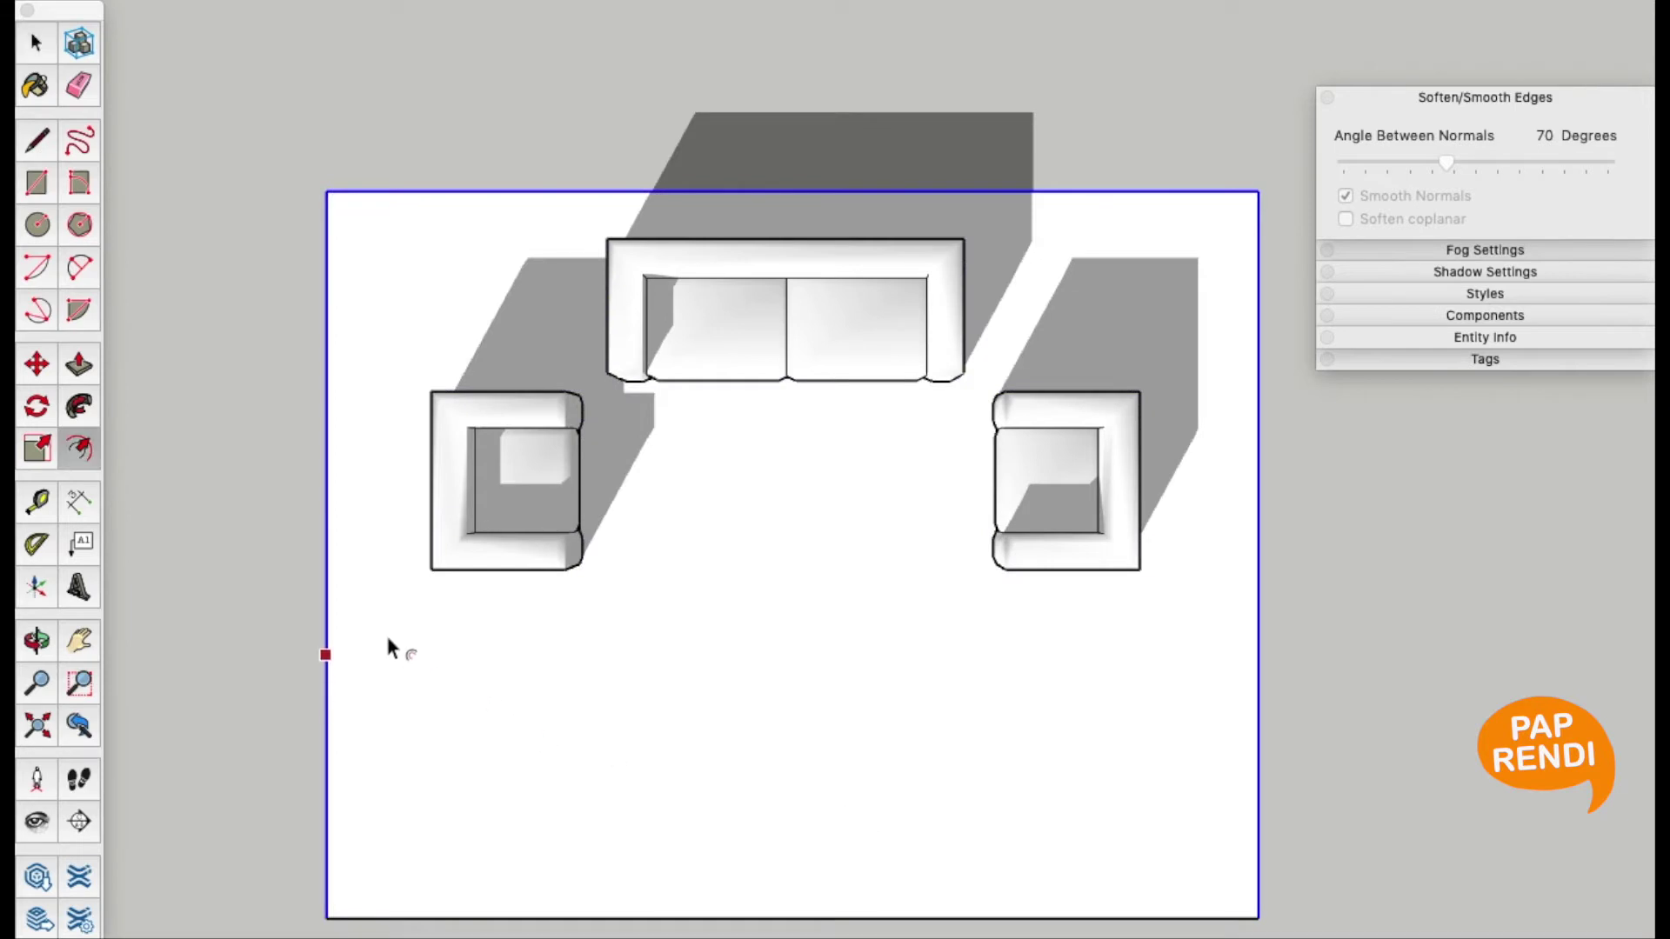
pyautogui.click(368, 614)
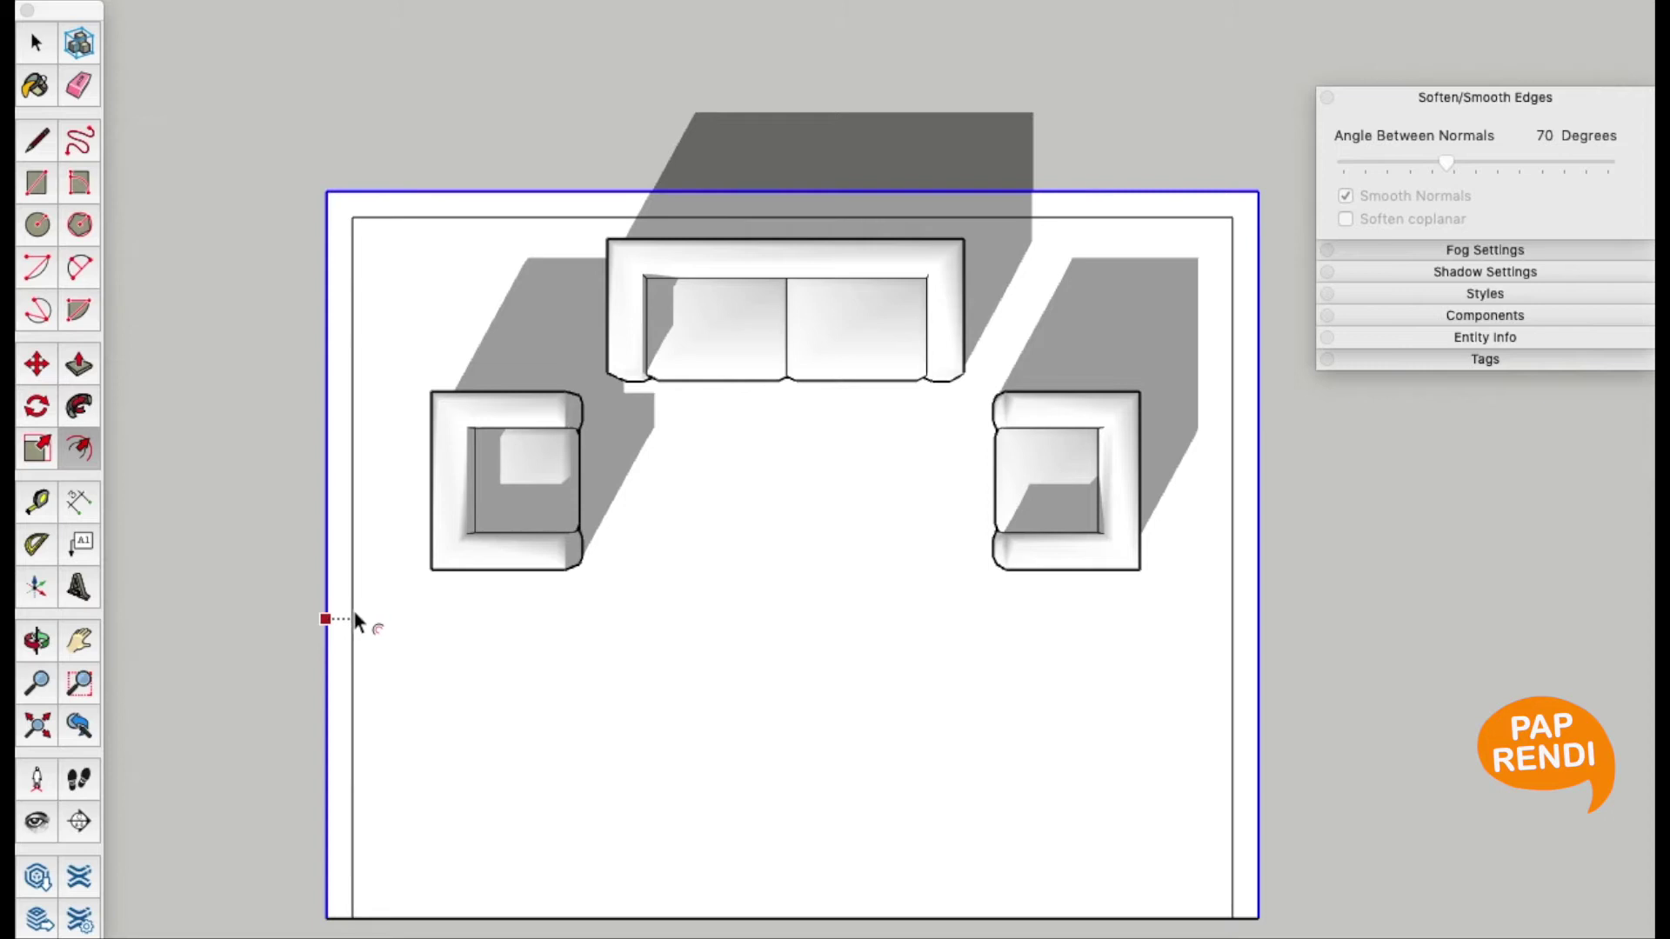
pyautogui.click(357, 622)
pyautogui.moveTo(335, 570)
pyautogui.mouseDown(button='middle')
pyautogui.moveTo(373, 197)
pyautogui.moveTo(588, 734)
pyautogui.moveTo(557, 556)
pyautogui.moveTo(667, 488)
pyautogui.moveTo(483, 439)
pyautogui.mouseUp(button='middle')
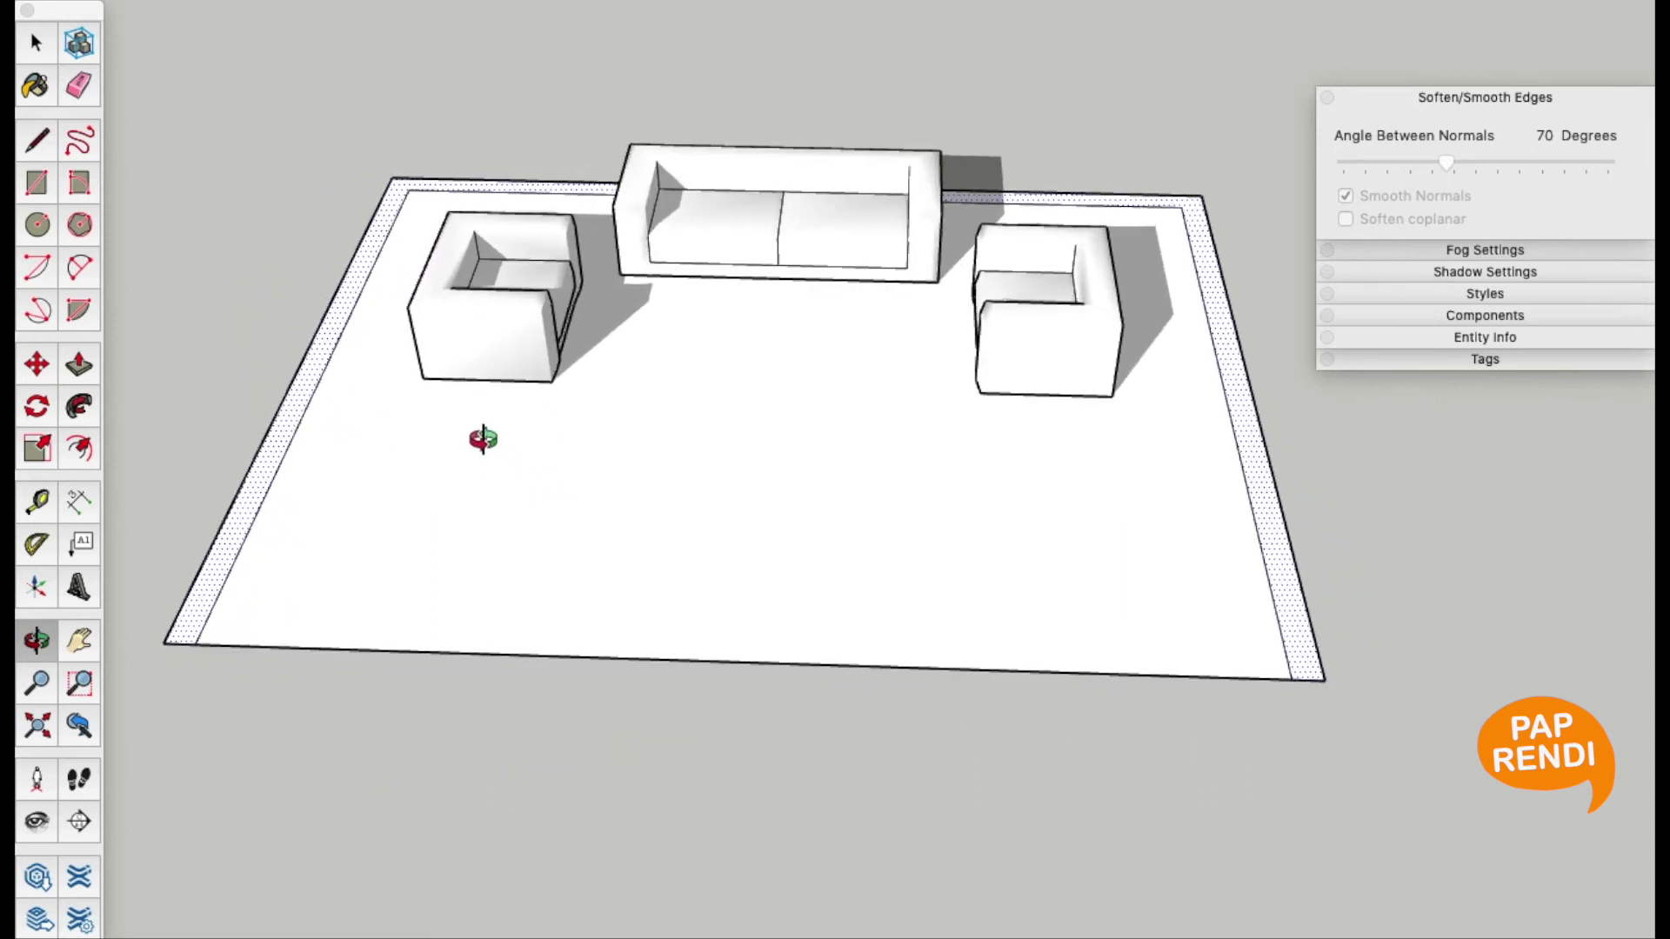
# Raise the floor's outer border 3000 into walls and view into the room
pyautogui.press('p')
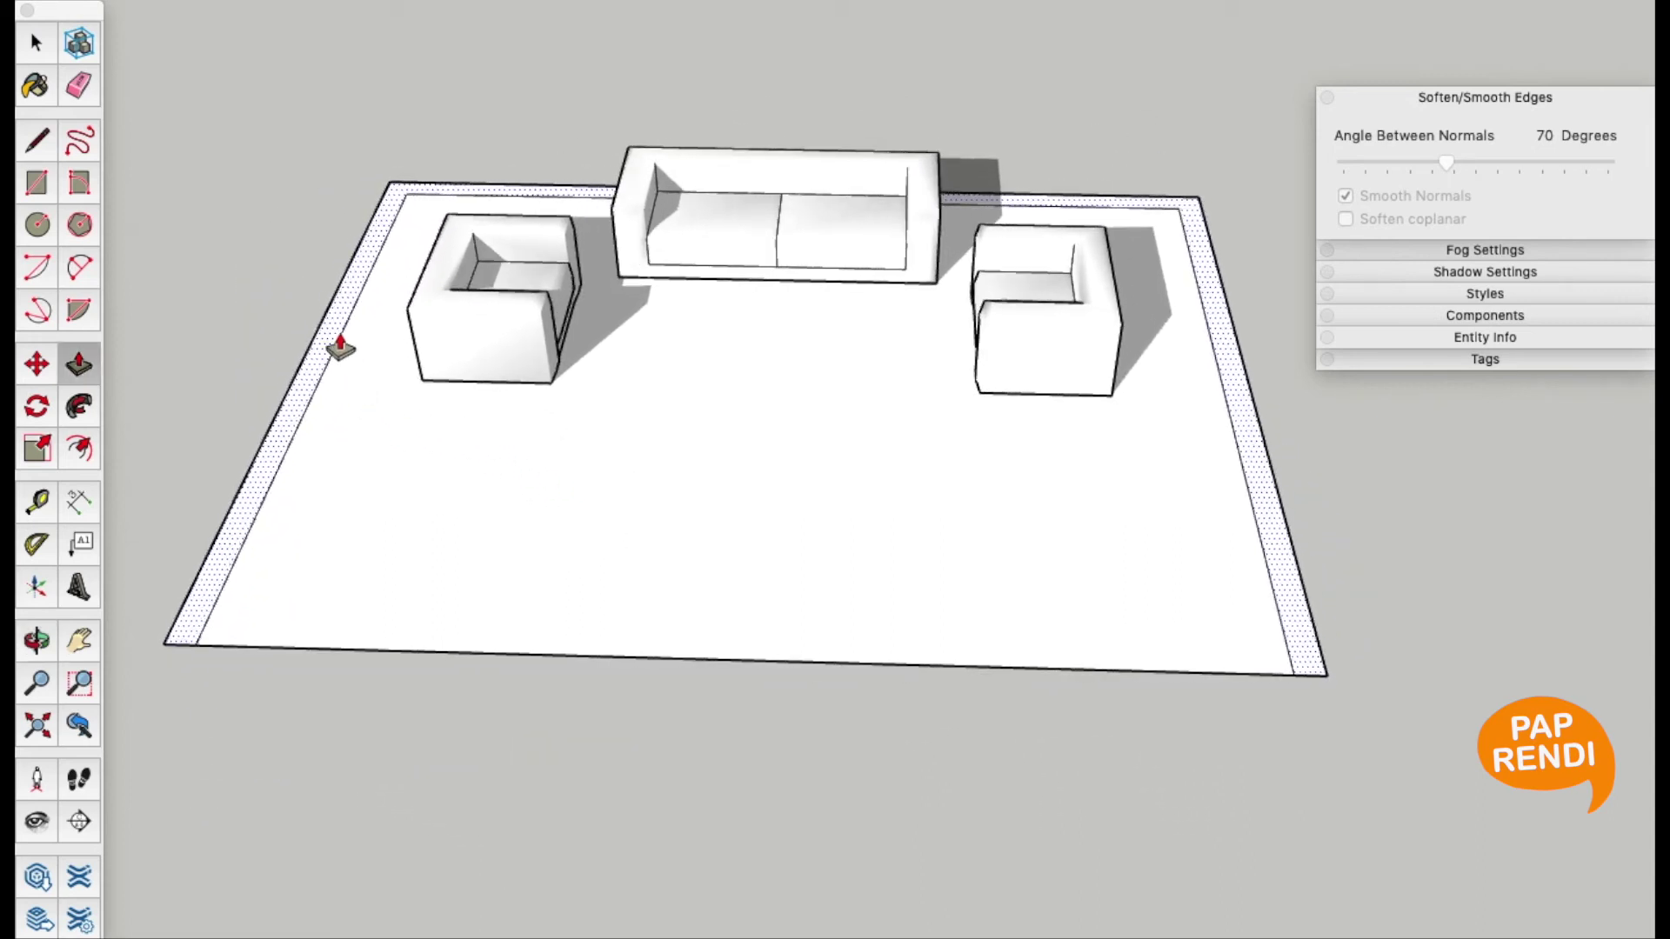
pyautogui.click(326, 363)
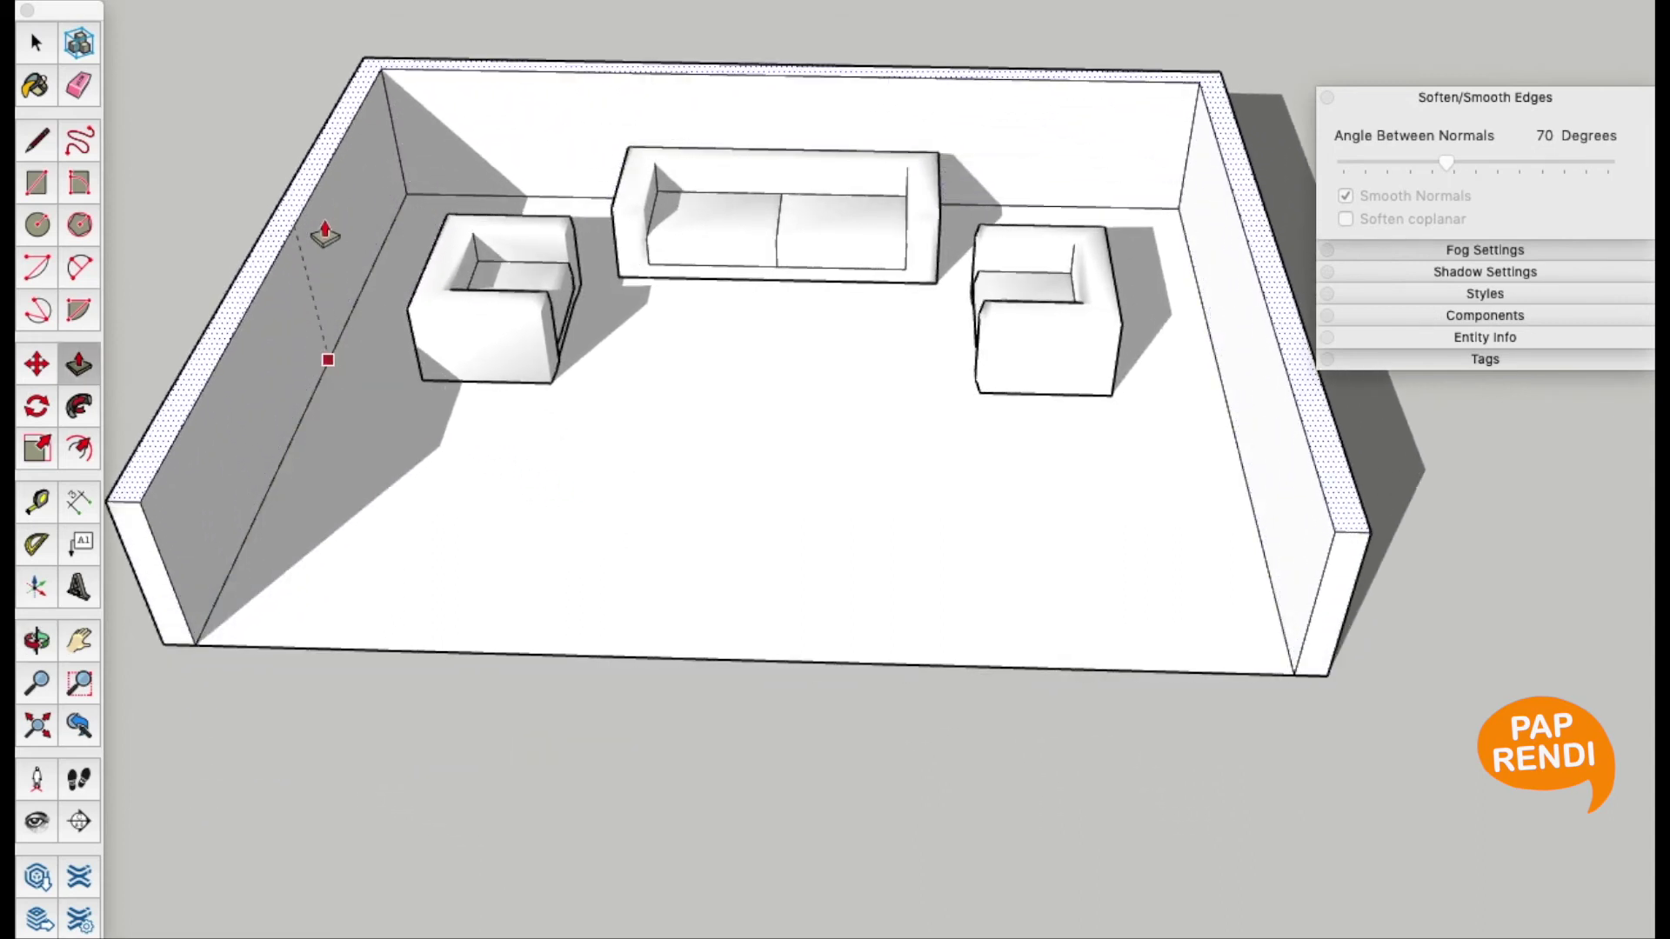
pyautogui.write('3000')
pyautogui.press('Return')
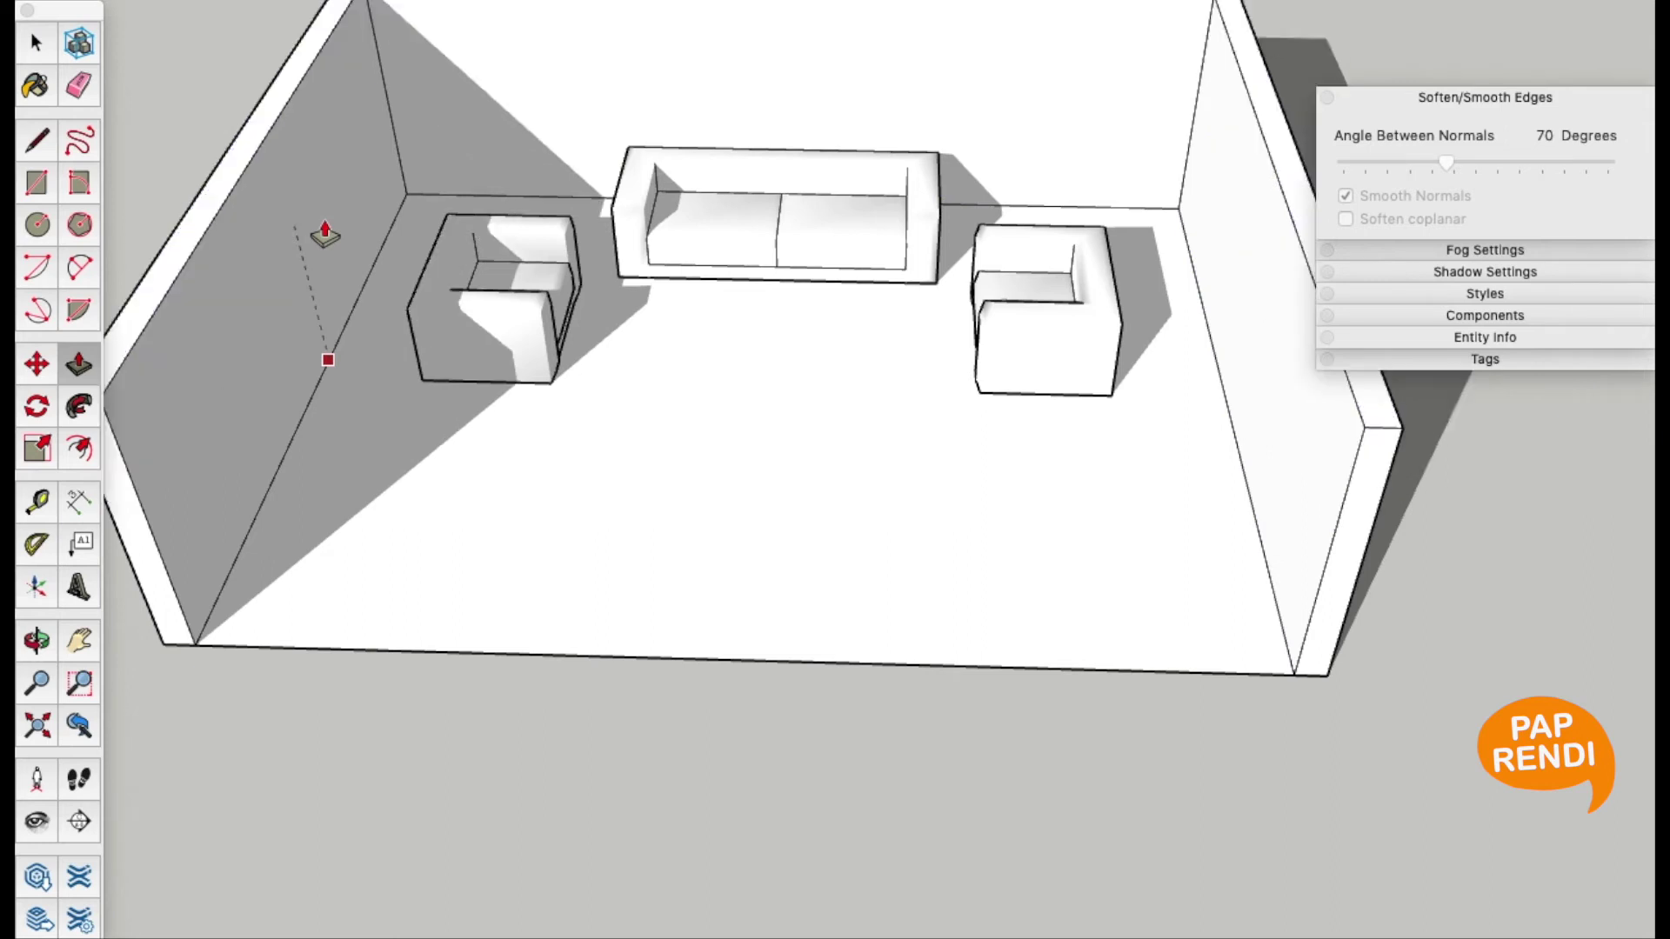
pyautogui.press('space')
pyautogui.press('o')
pyautogui.moveTo(684, 180); pyautogui.dragTo(691, 367)
pyautogui.scroll(2, 696, 362)
pyautogui.scroll(2, 754, 370)
pyautogui.press('space')
pyautogui.click(691, 367)
# Draw a window rectangle on the back wall above the sofa and nudge it slightly left
pyautogui.press('r')
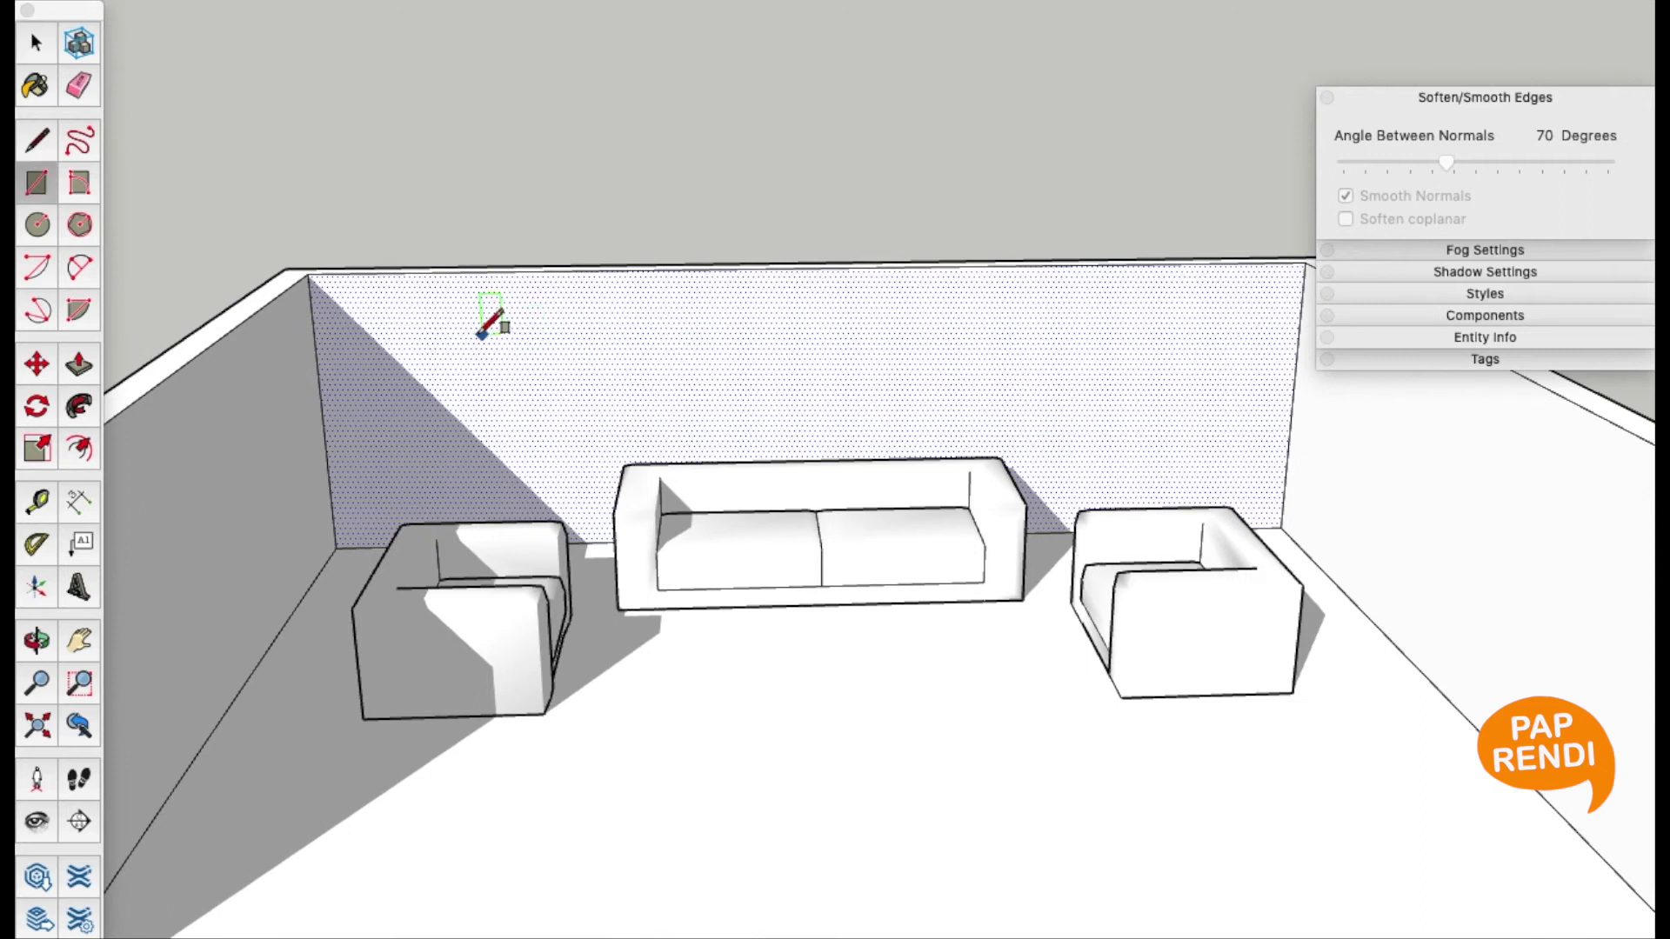
pyautogui.click(457, 324)
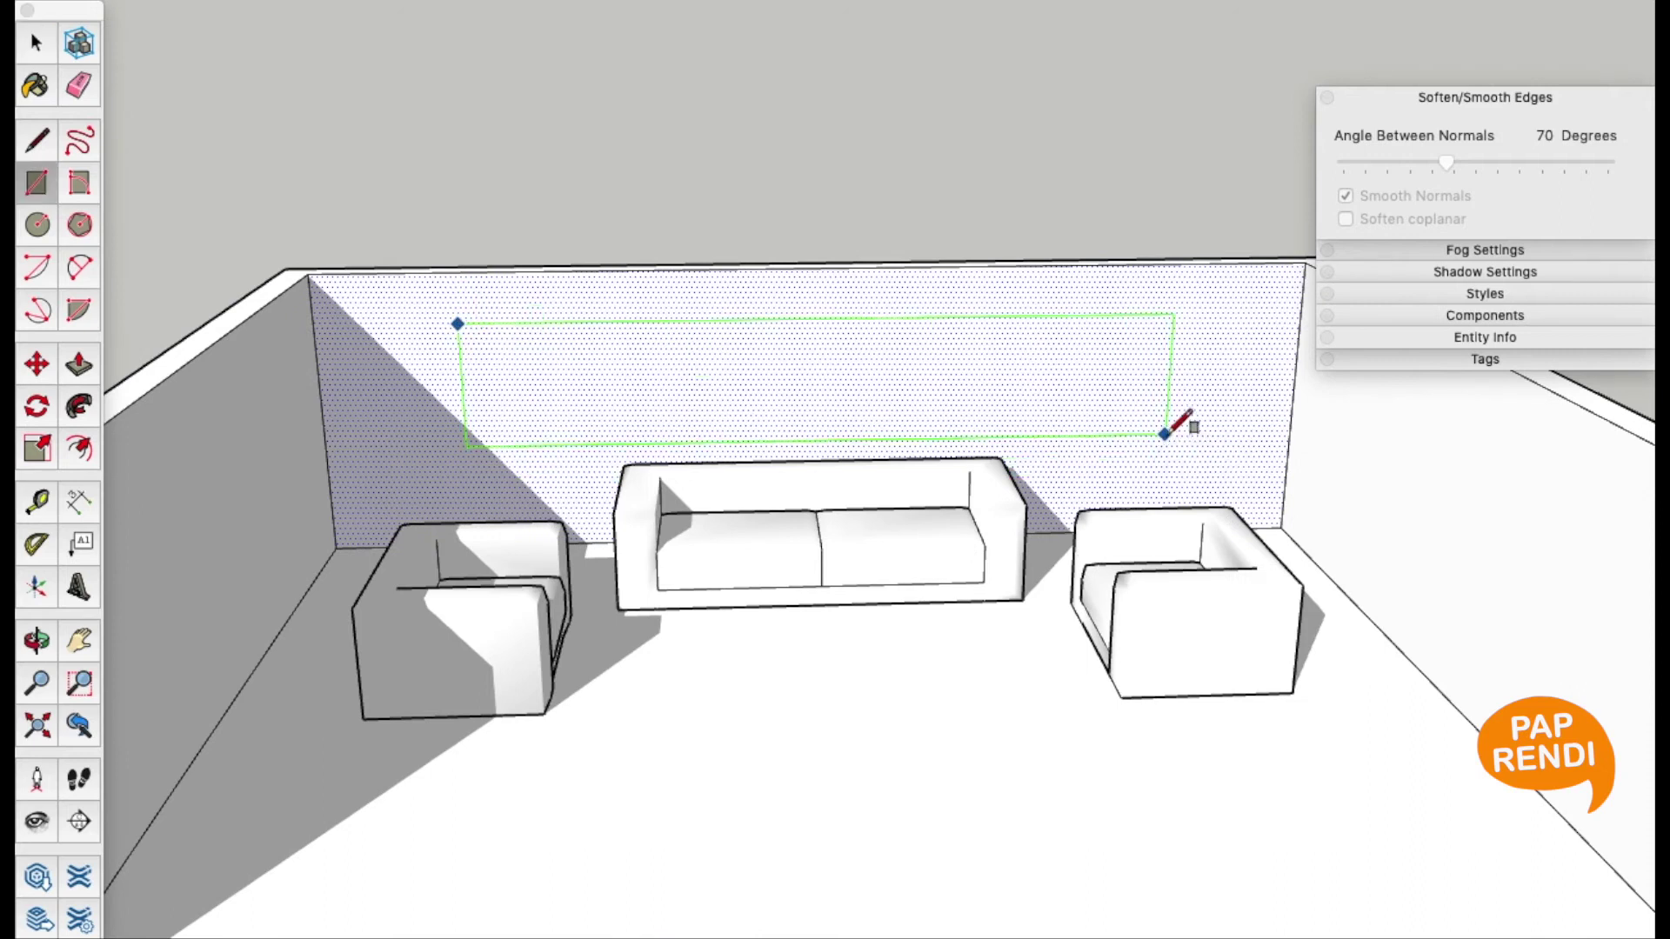
pyautogui.press('Escape')
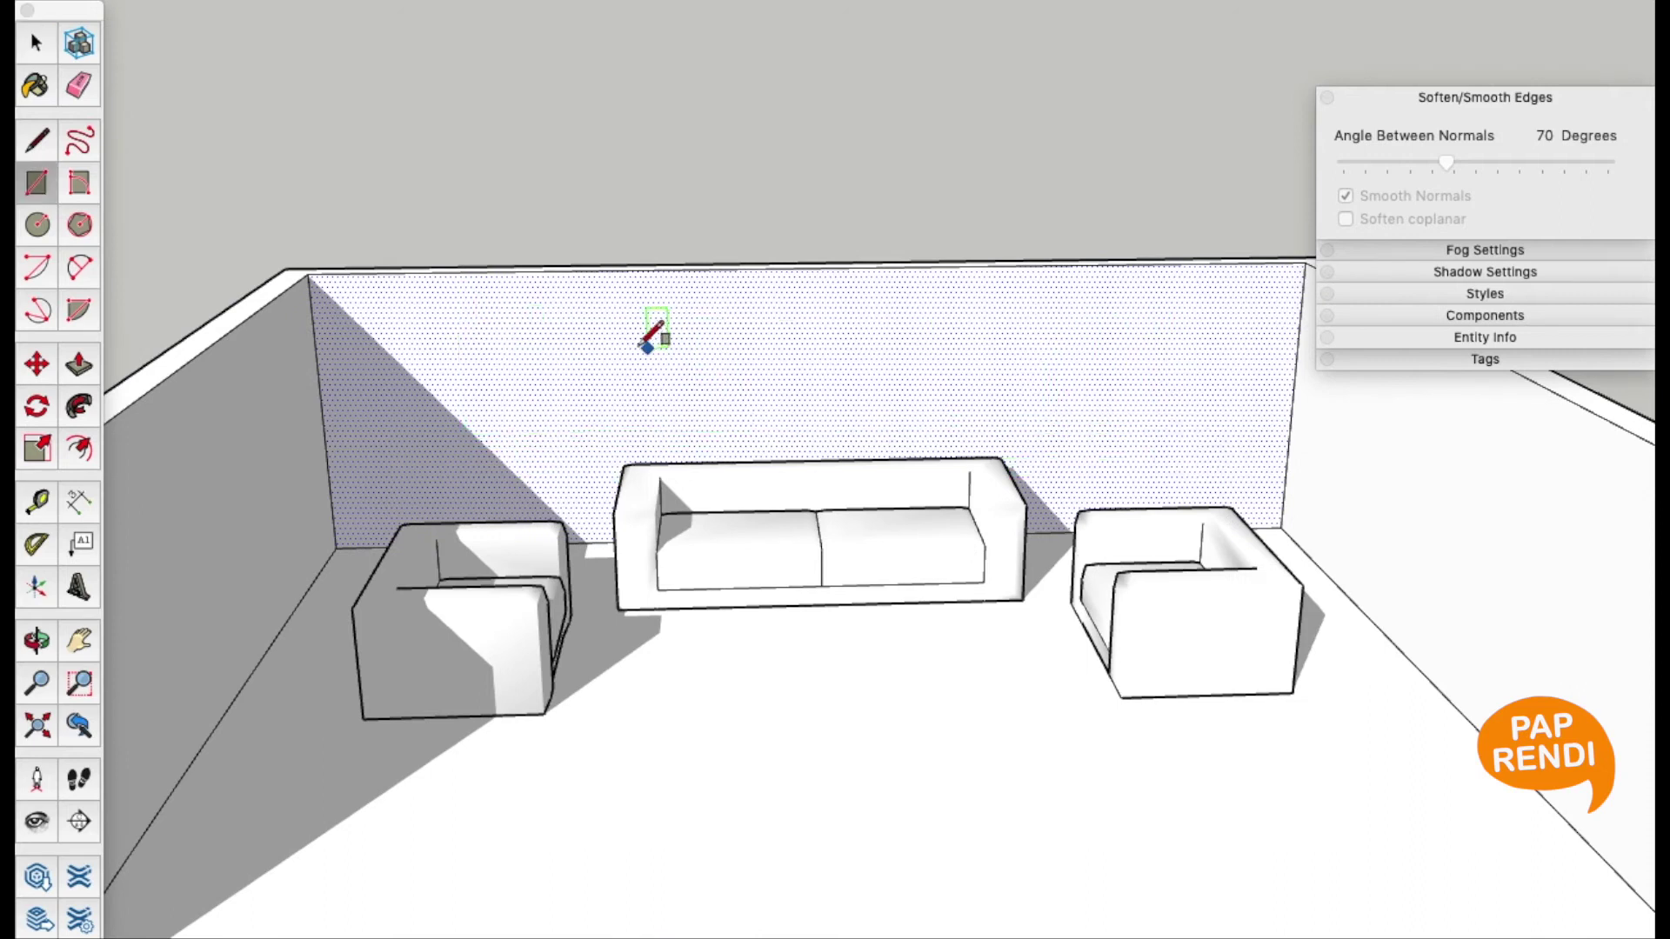
pyautogui.click(593, 326)
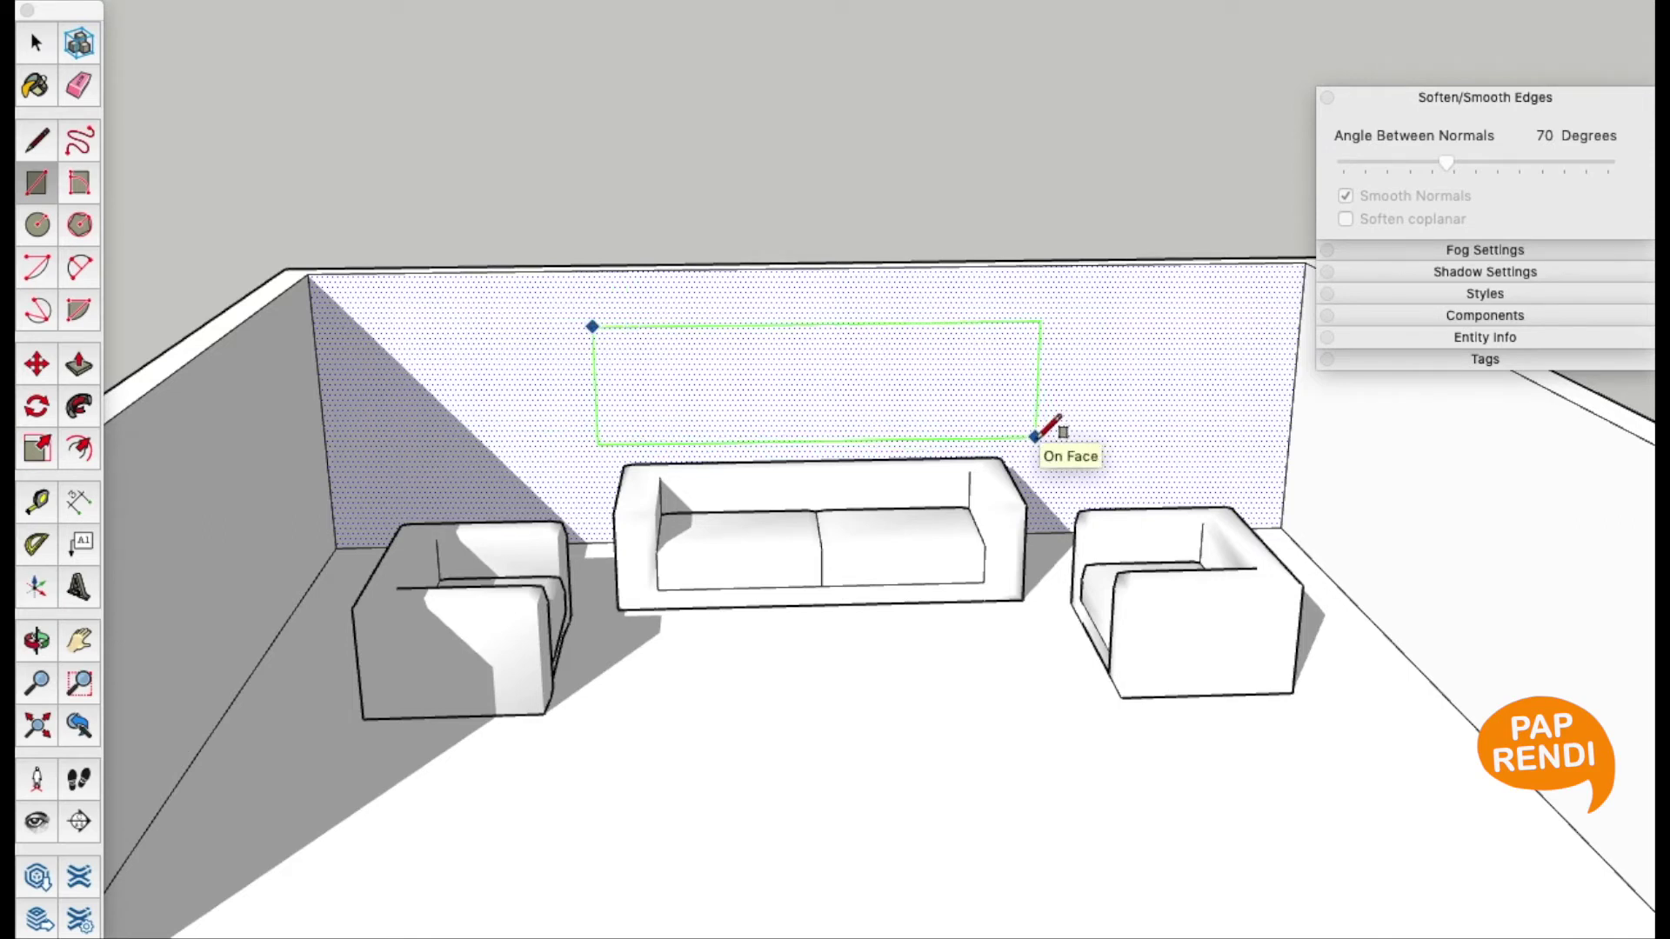
pyautogui.click(1063, 448)
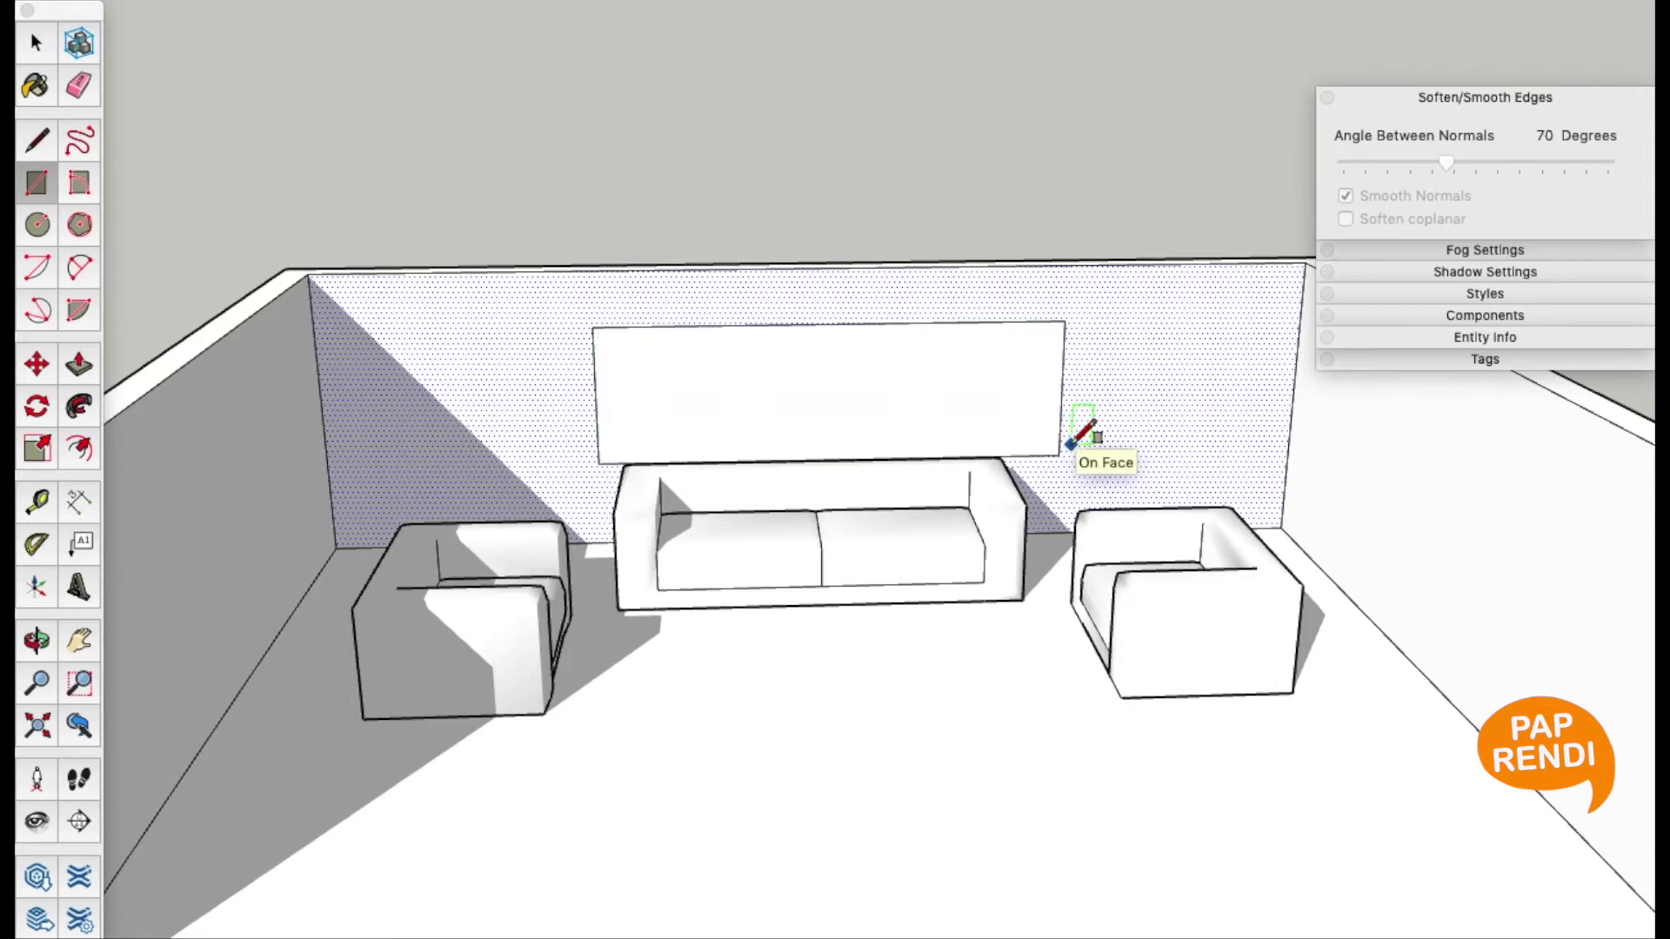
pyautogui.press('space')
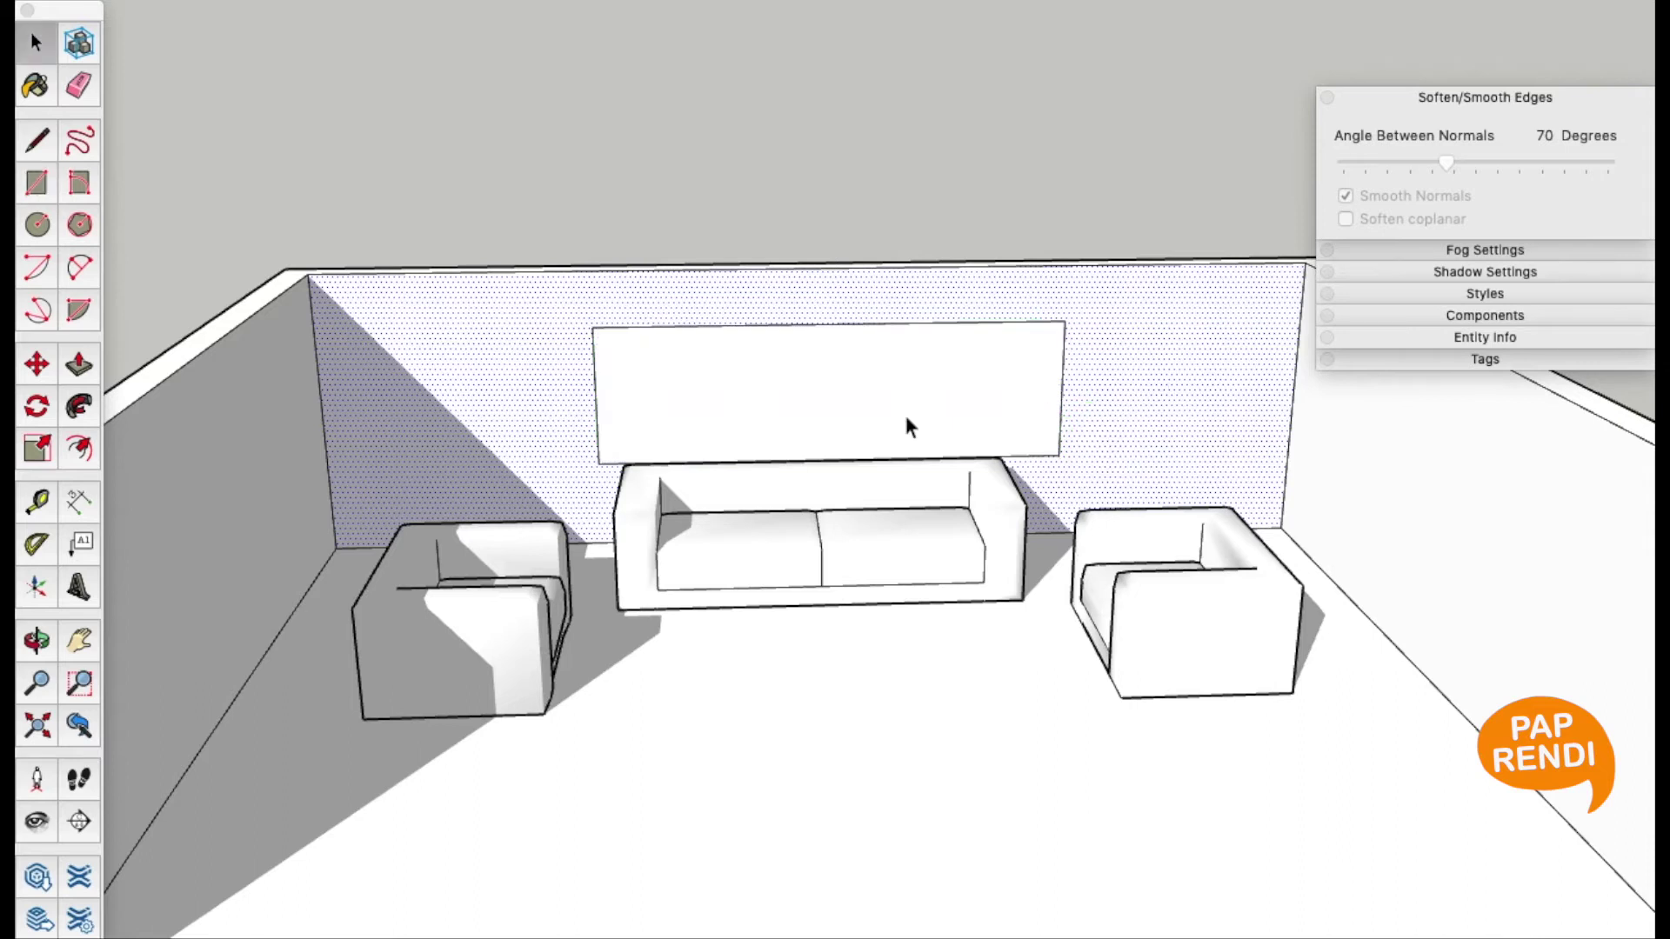
pyautogui.click(905, 419)
pyautogui.press('m')
pyautogui.moveTo(887, 380); pyautogui.dragTo(873, 376)
# Offset the window edge inward to form a frame and split the pane with a vertical line
pyautogui.press('space')
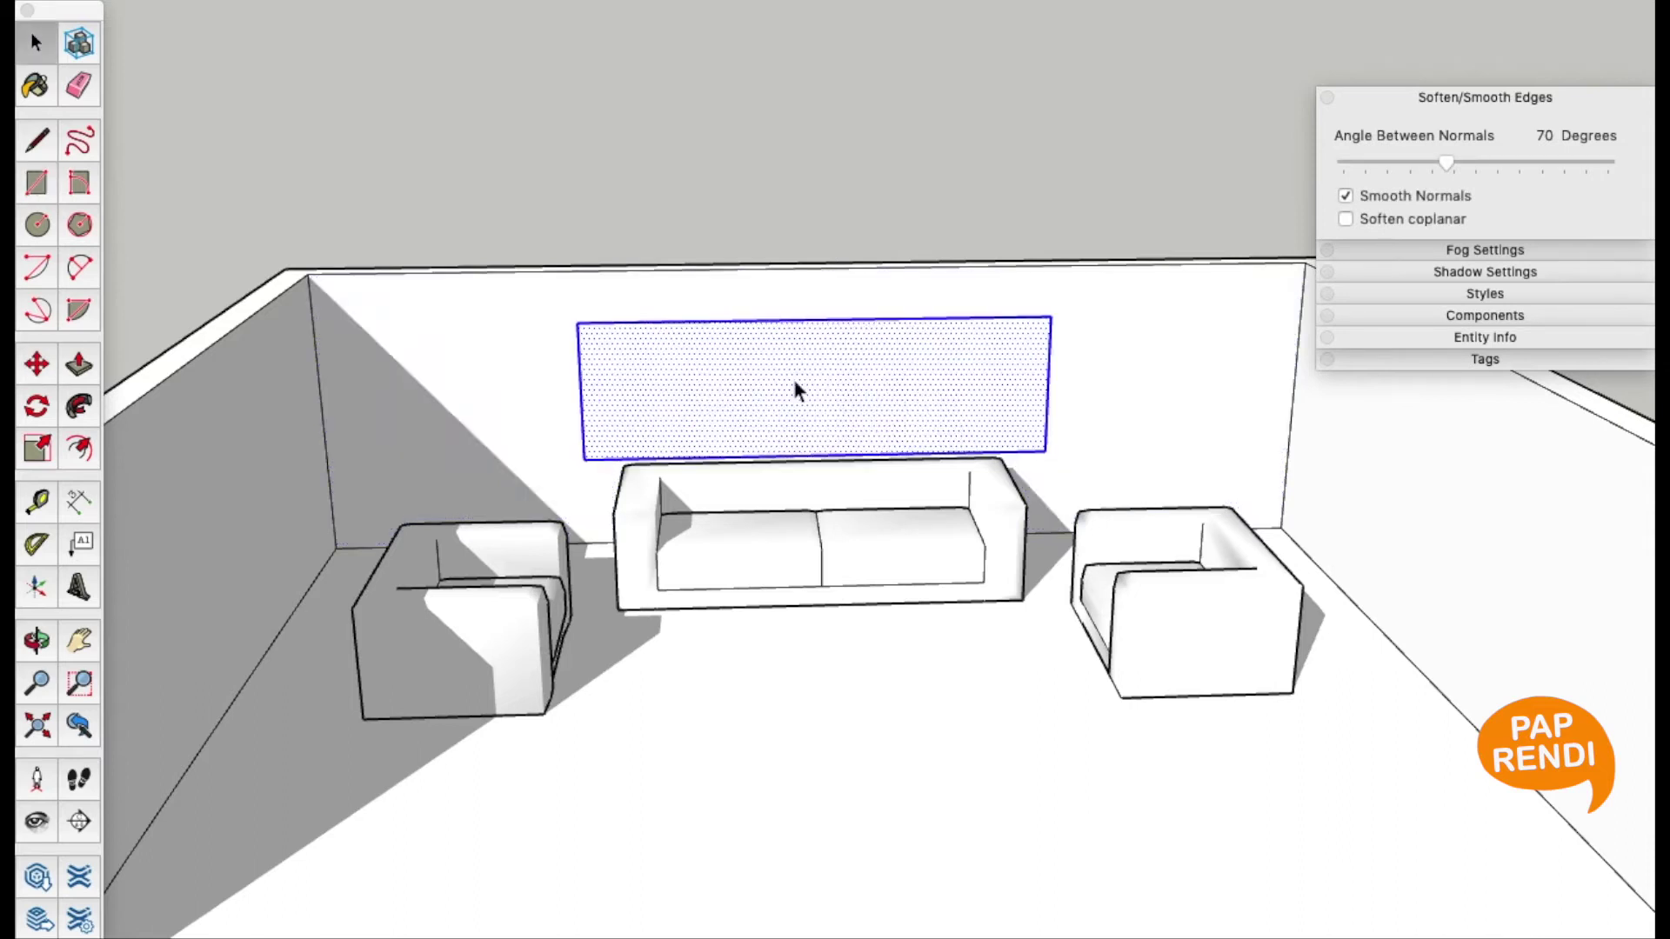
pyautogui.press('f')
pyautogui.click(579, 354)
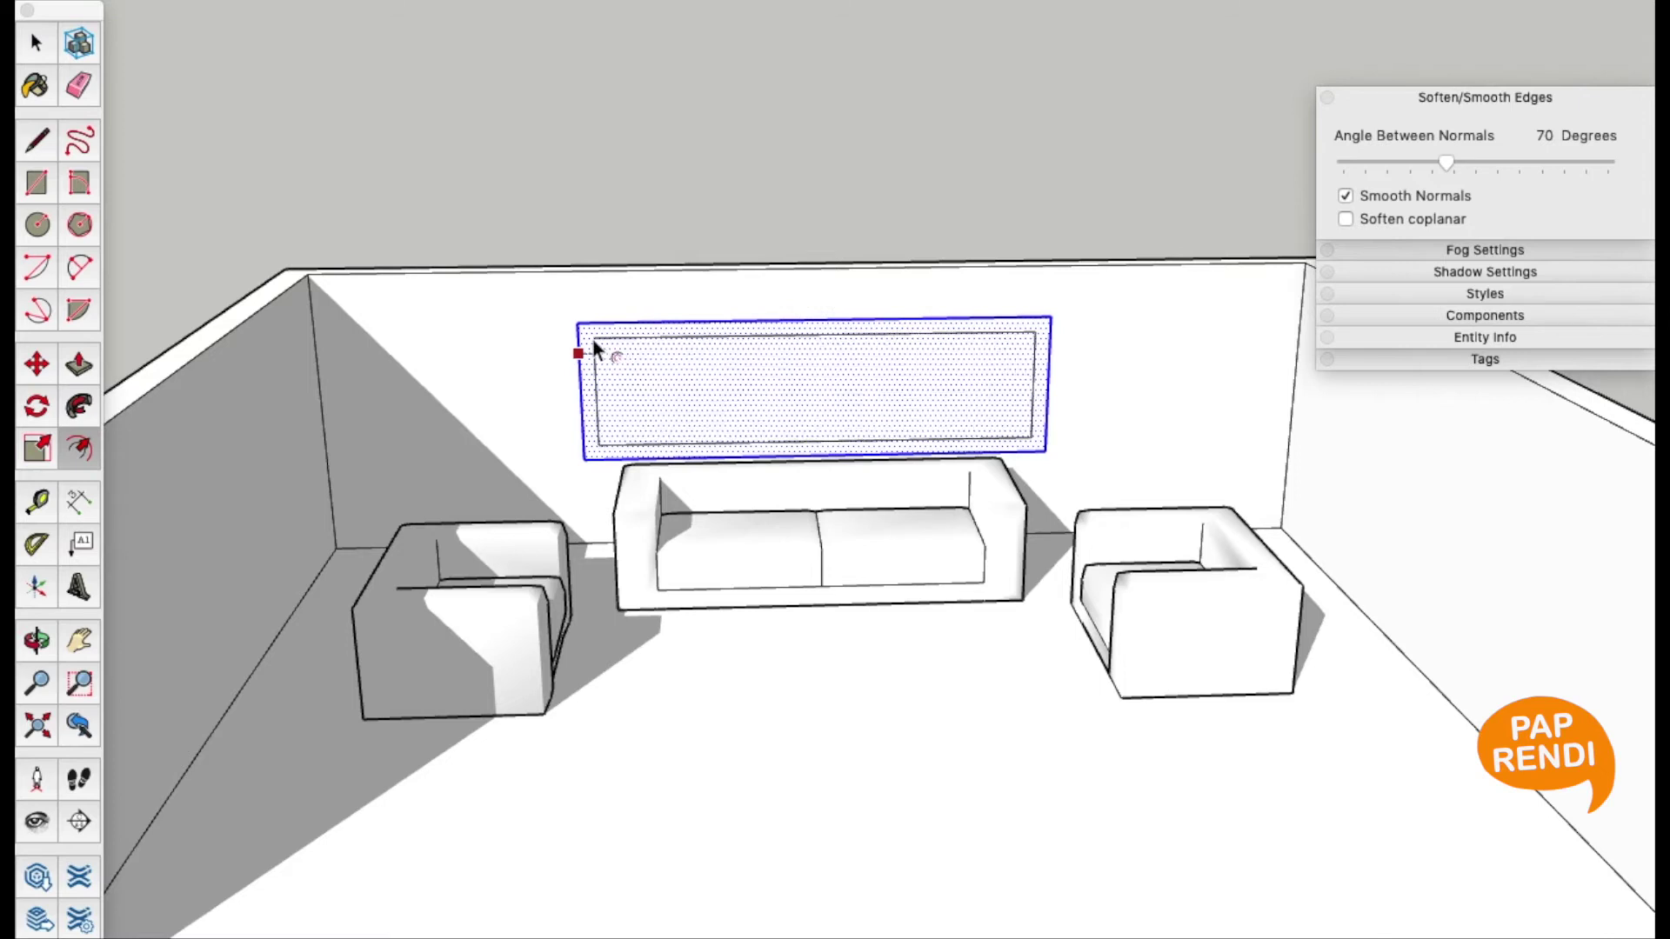
pyautogui.click(588, 339)
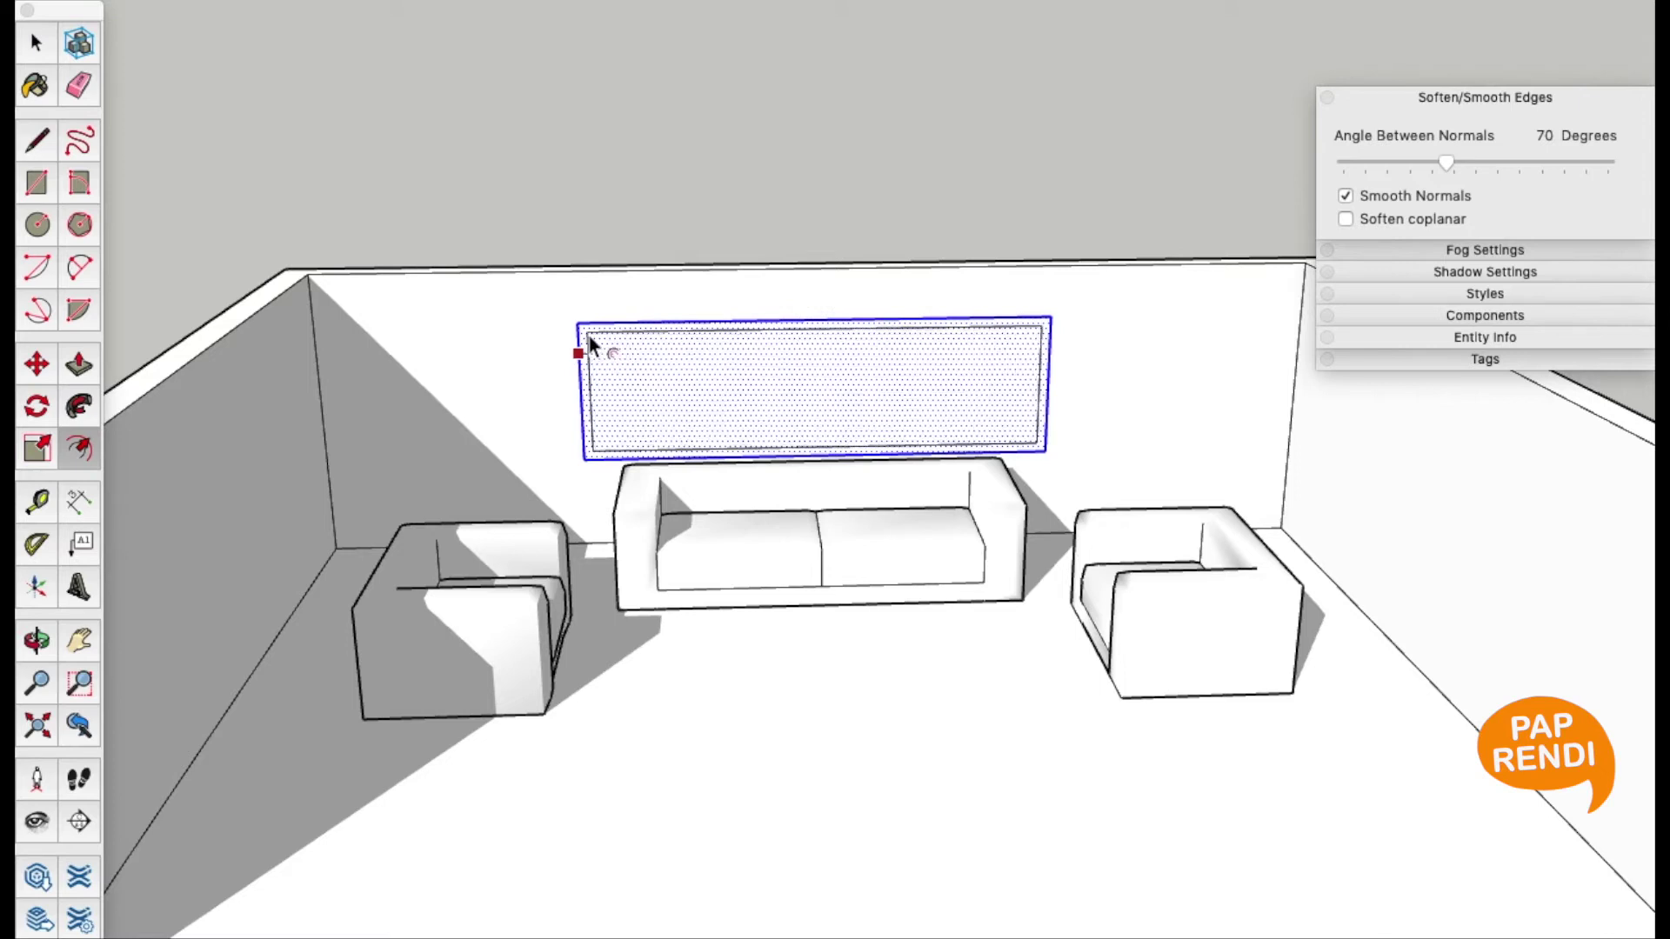
pyautogui.press('space')
pyautogui.press('l')
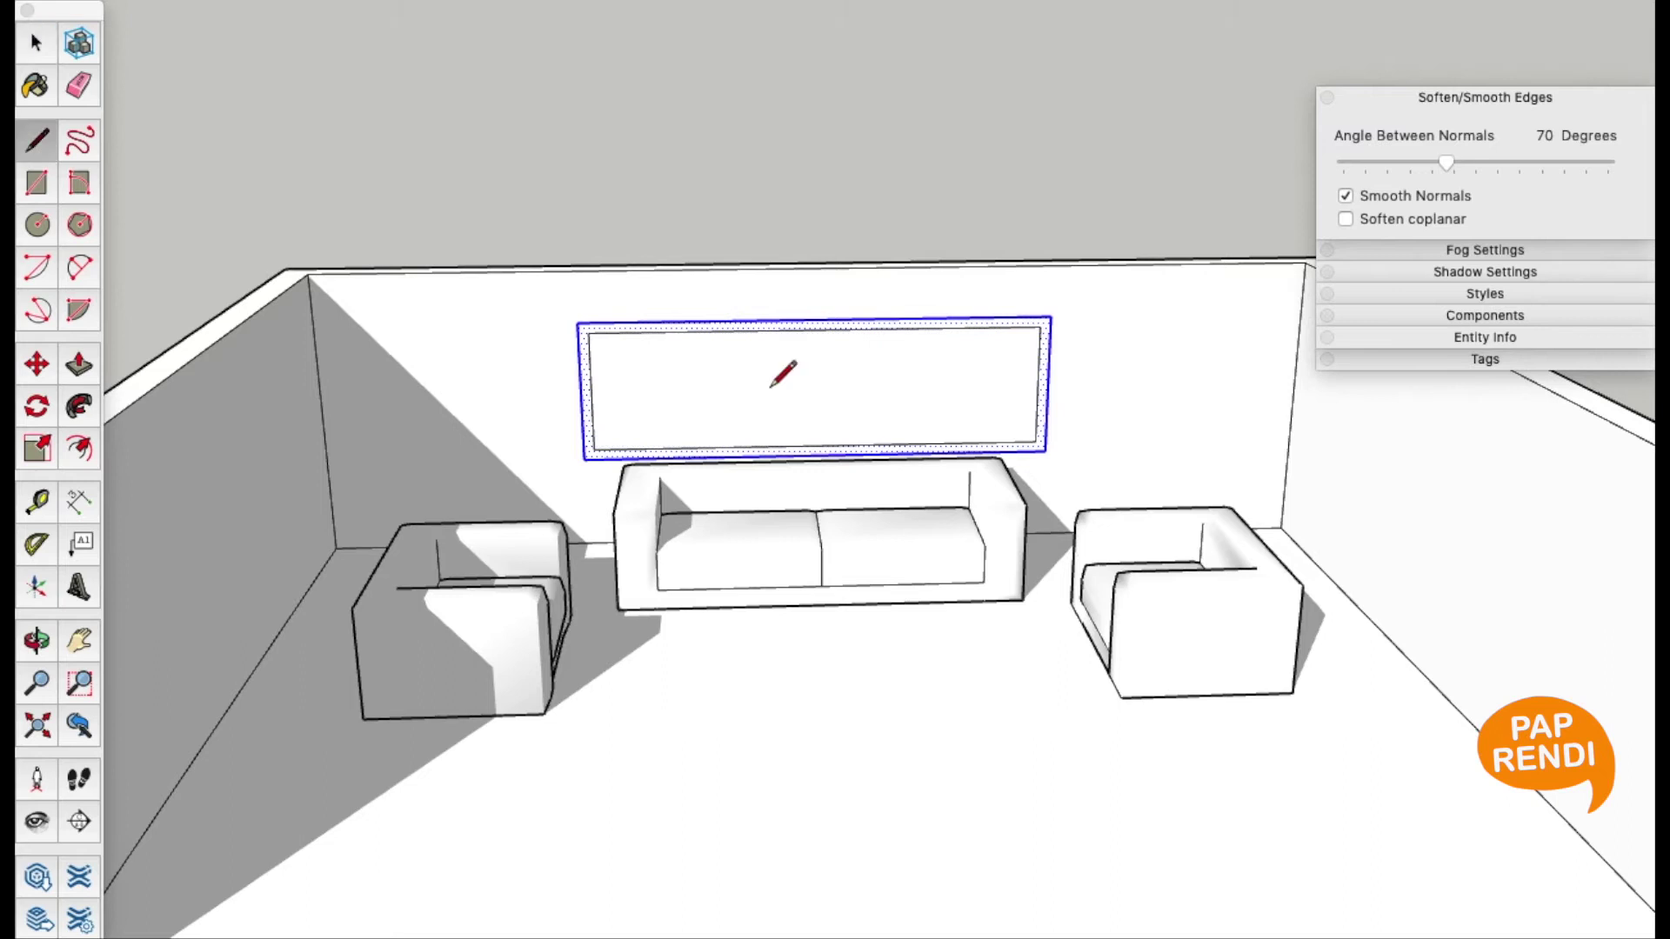
pyautogui.click(816, 329)
pyautogui.press('space')
# Recess the left window pane into the wall with Push/Pull
pyautogui.click(748, 375)
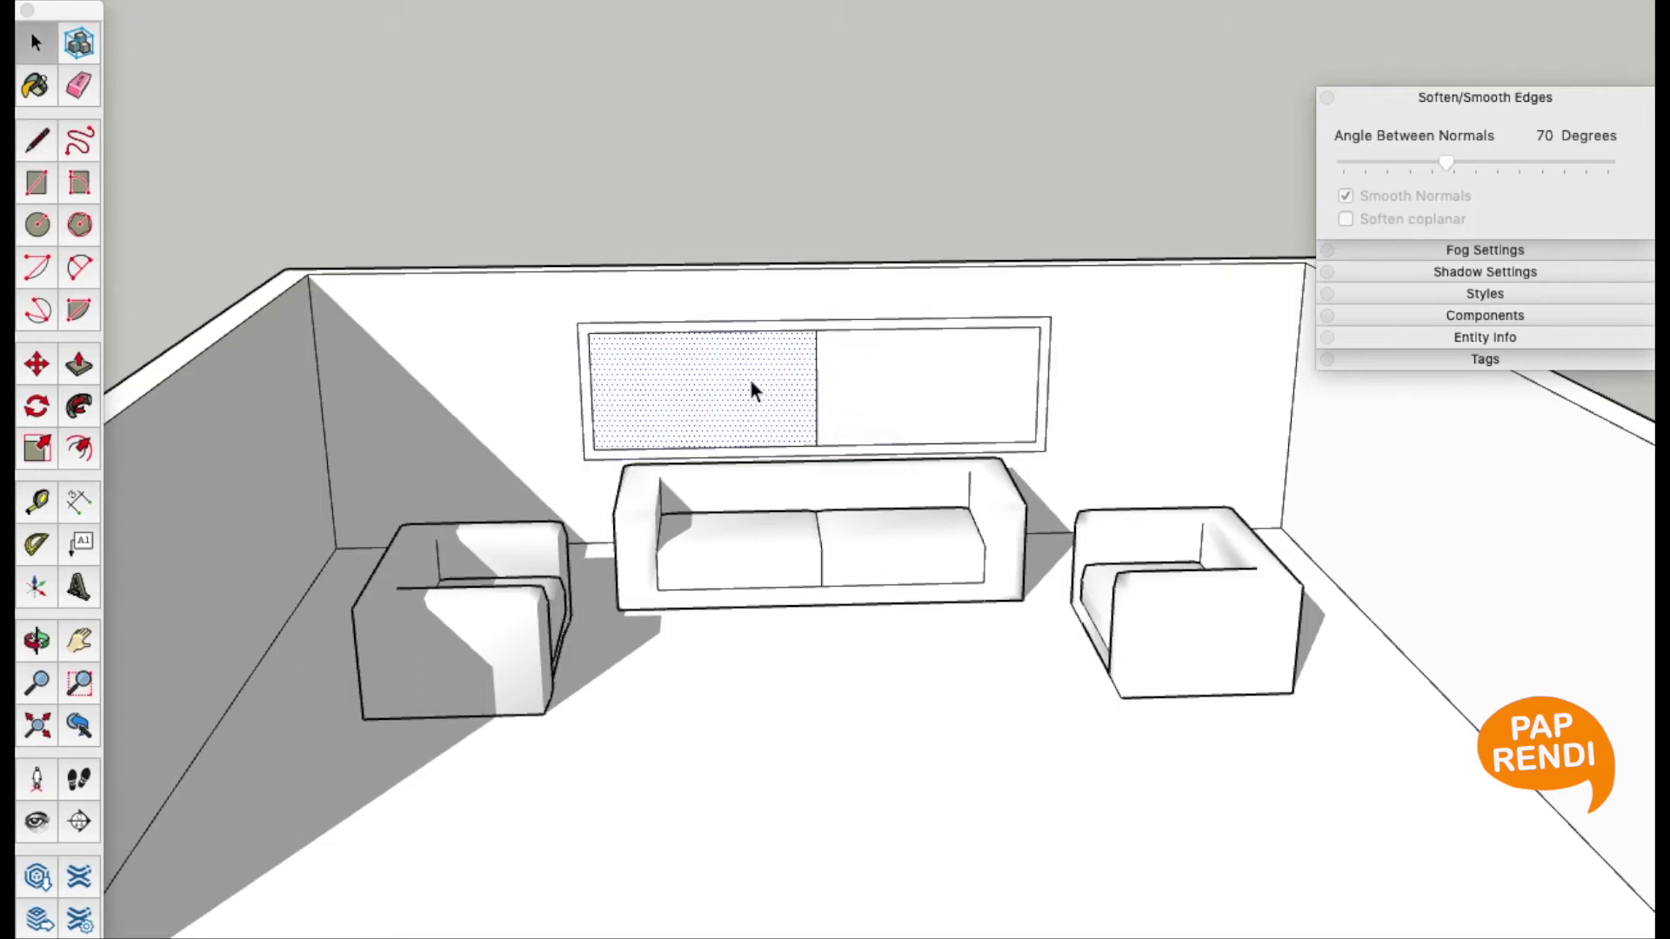
pyautogui.press('p')
pyautogui.click(765, 420)
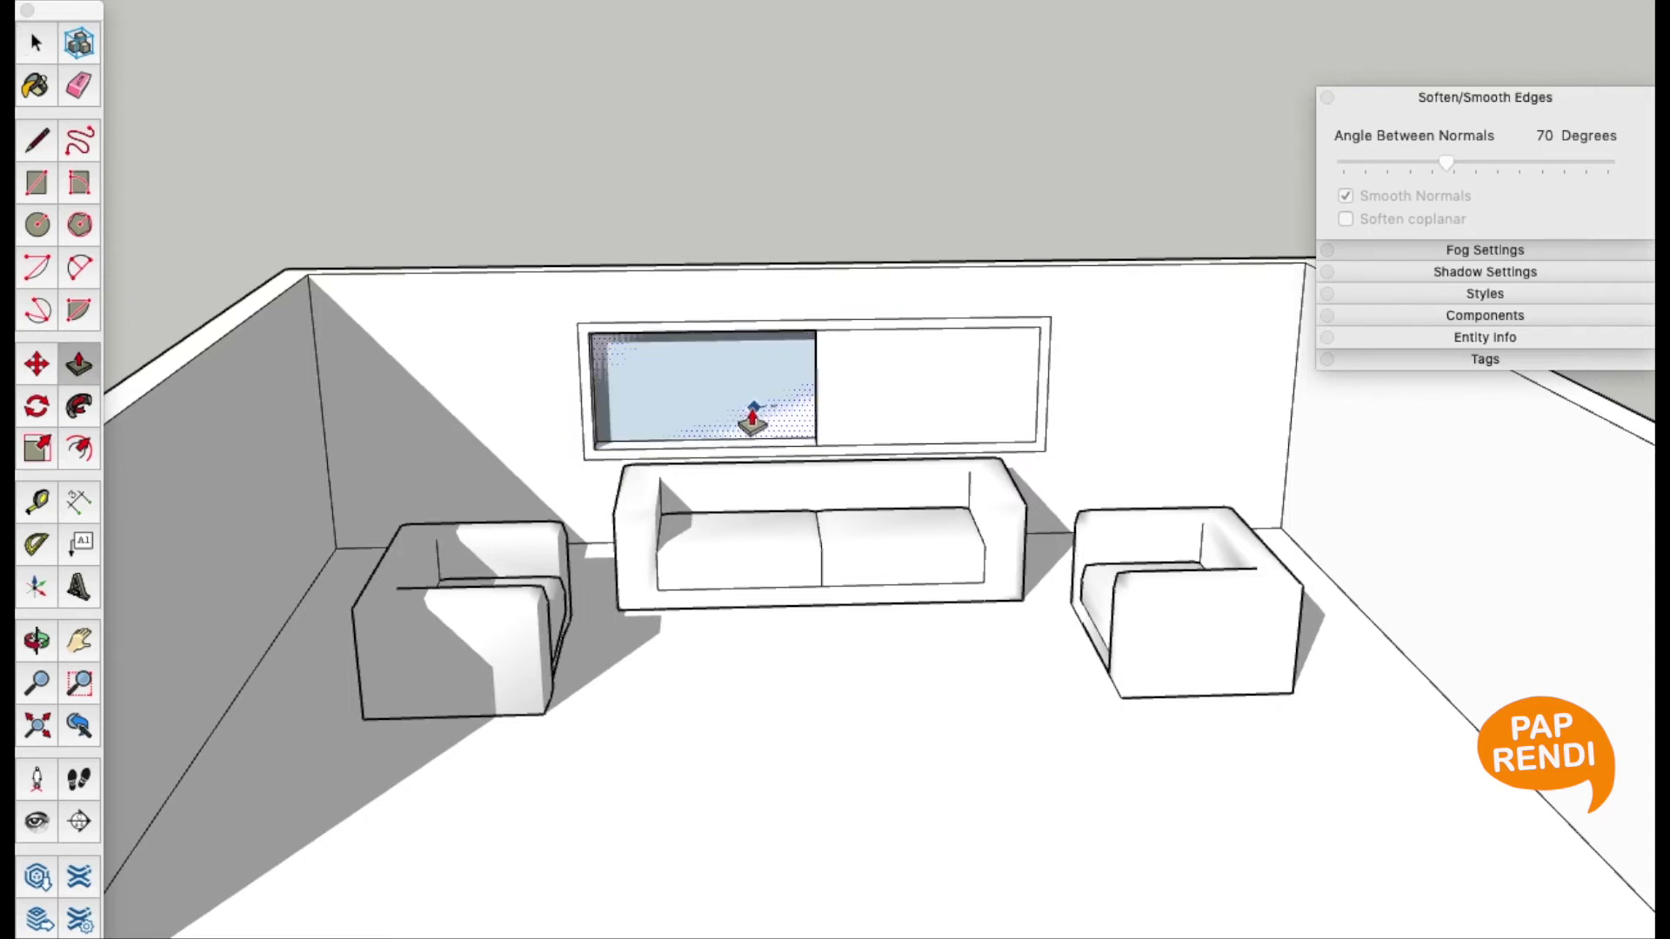
pyautogui.click(695, 387)
pyautogui.press('space')
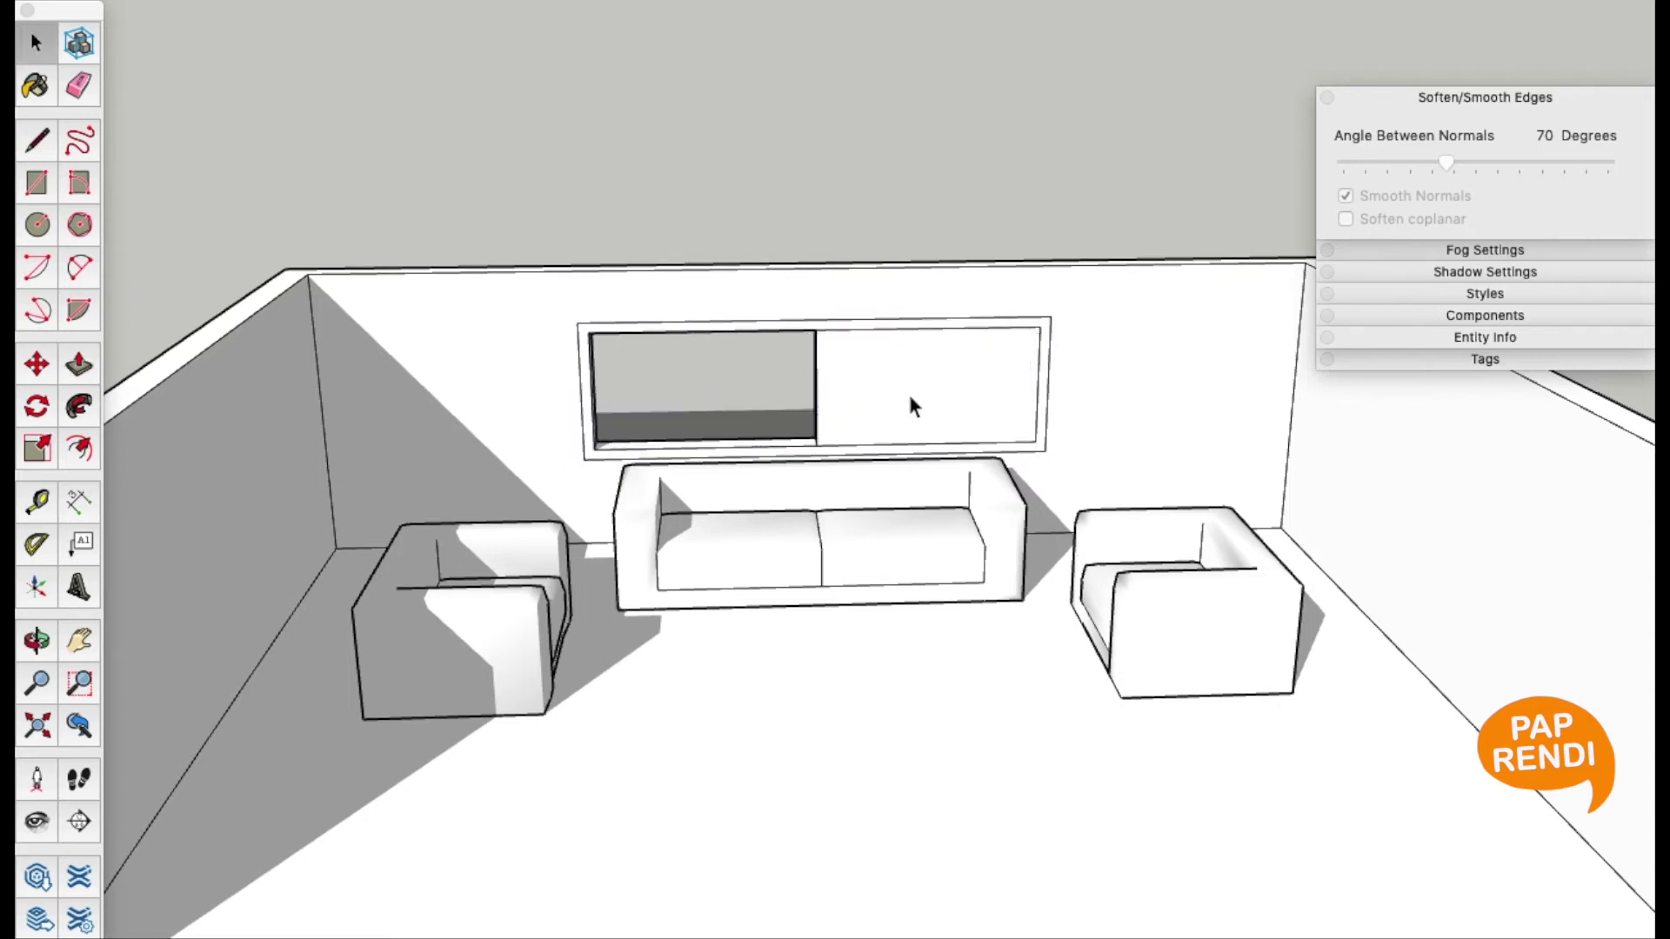
pyautogui.scroll(5, 912, 406)
# Recess the right window pane into the wall as well
pyautogui.press('o')
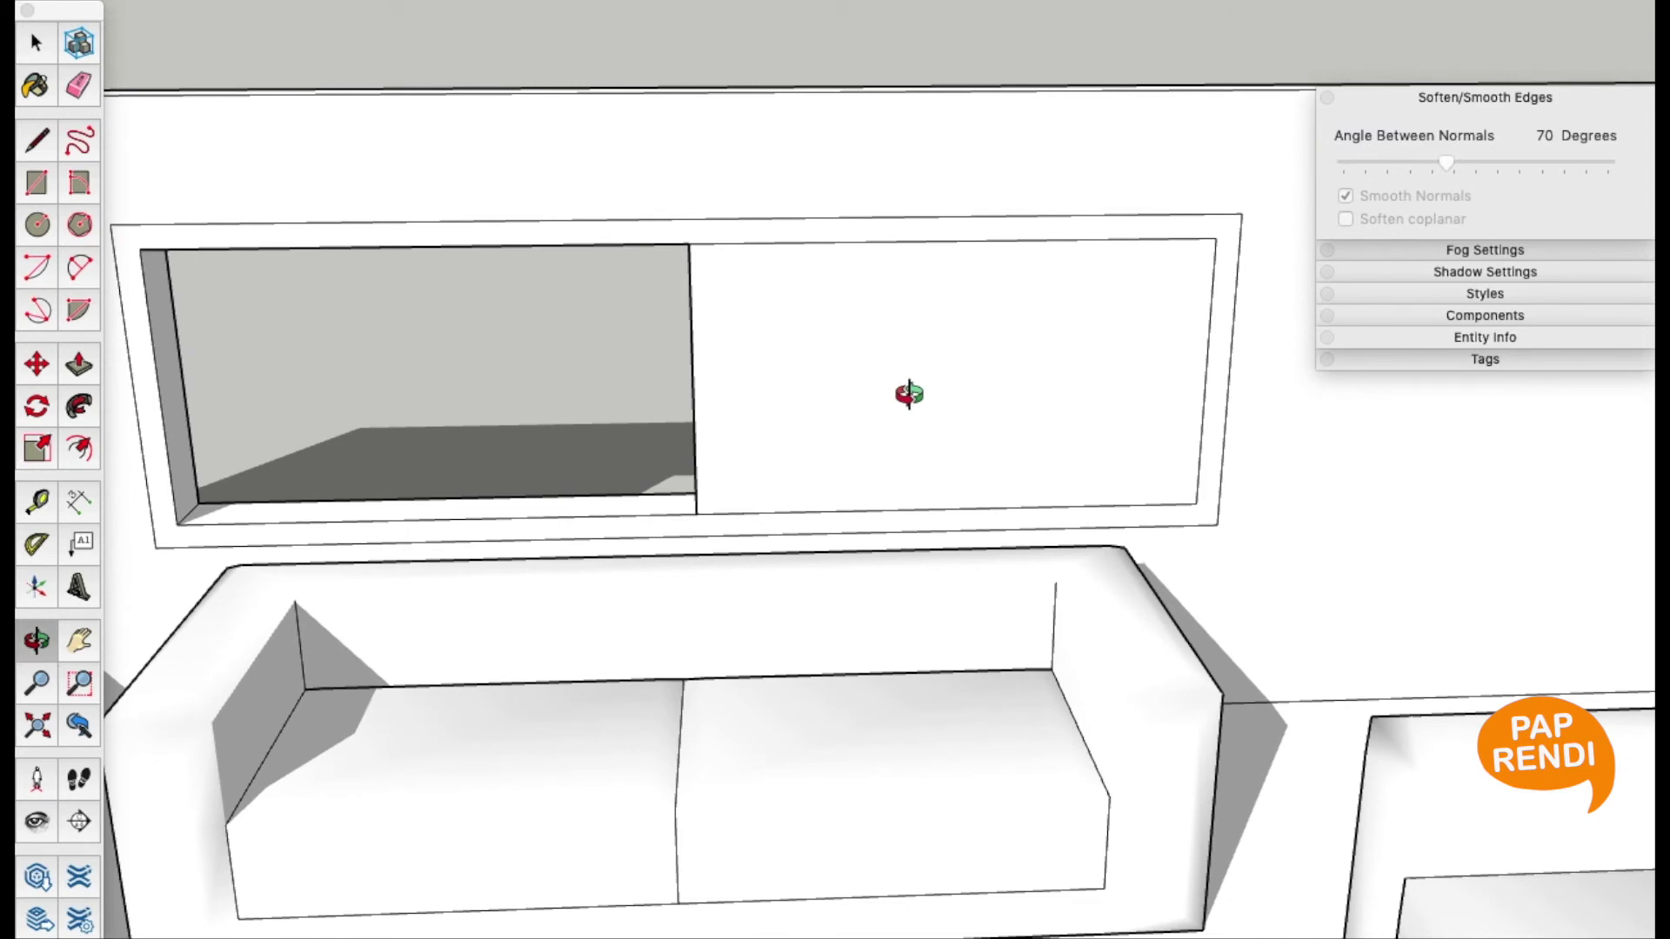
pyautogui.moveTo(906, 391); pyautogui.dragTo(1254, 341)
pyautogui.press('space')
pyautogui.click(865, 426)
pyautogui.press('p')
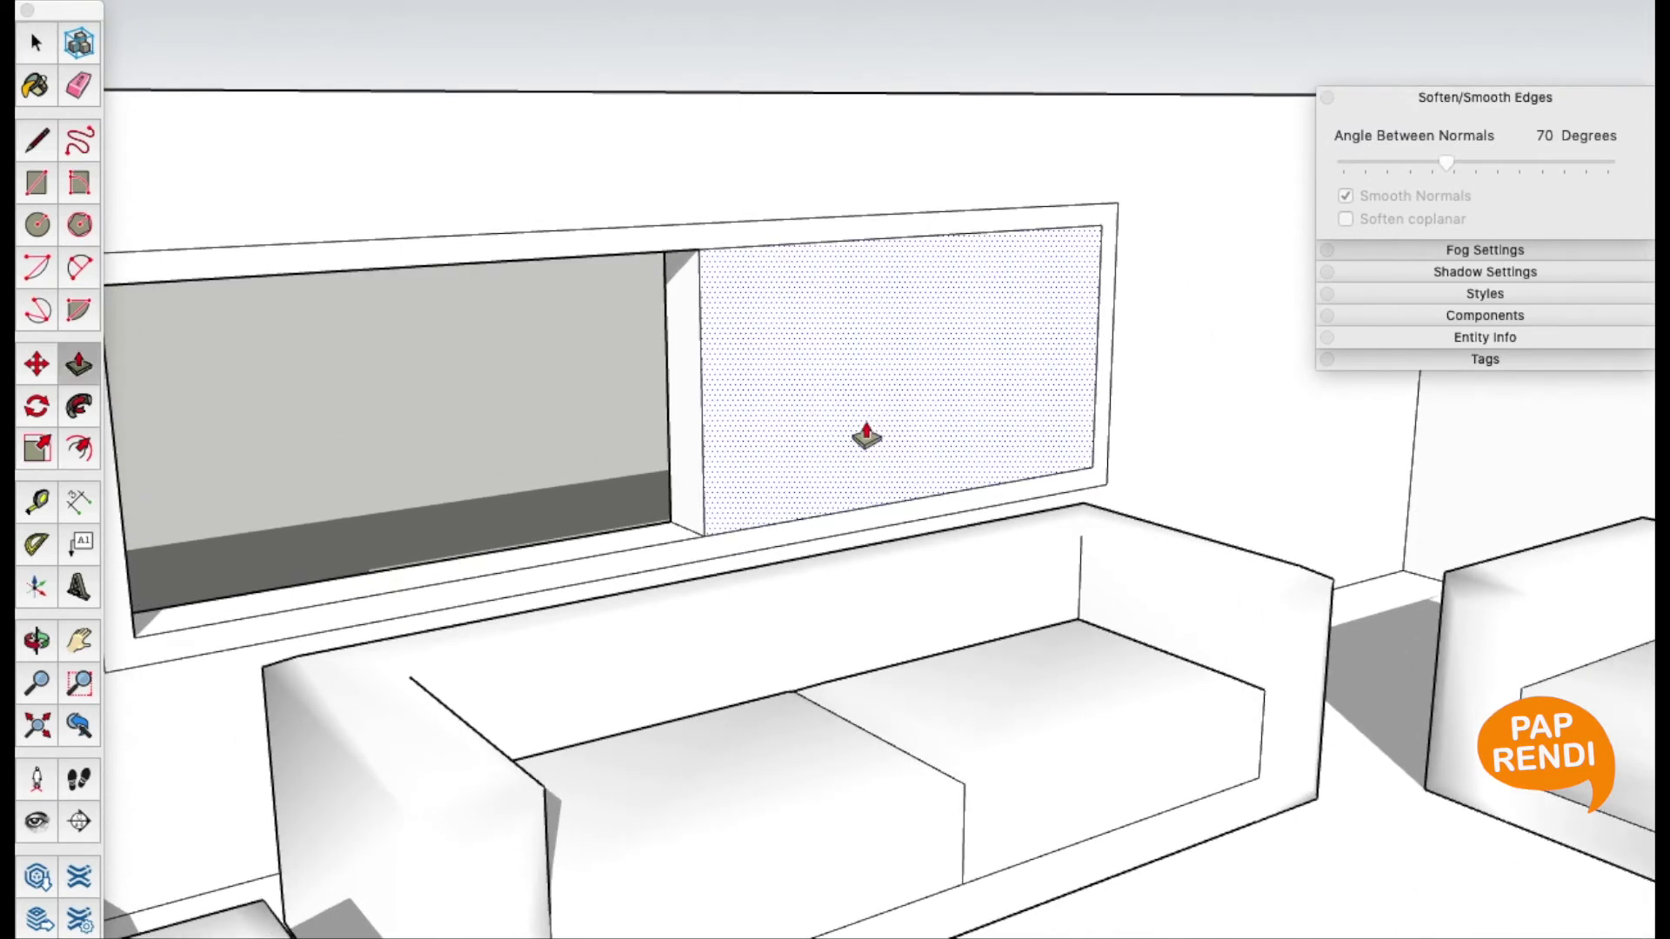
pyautogui.click(866, 435)
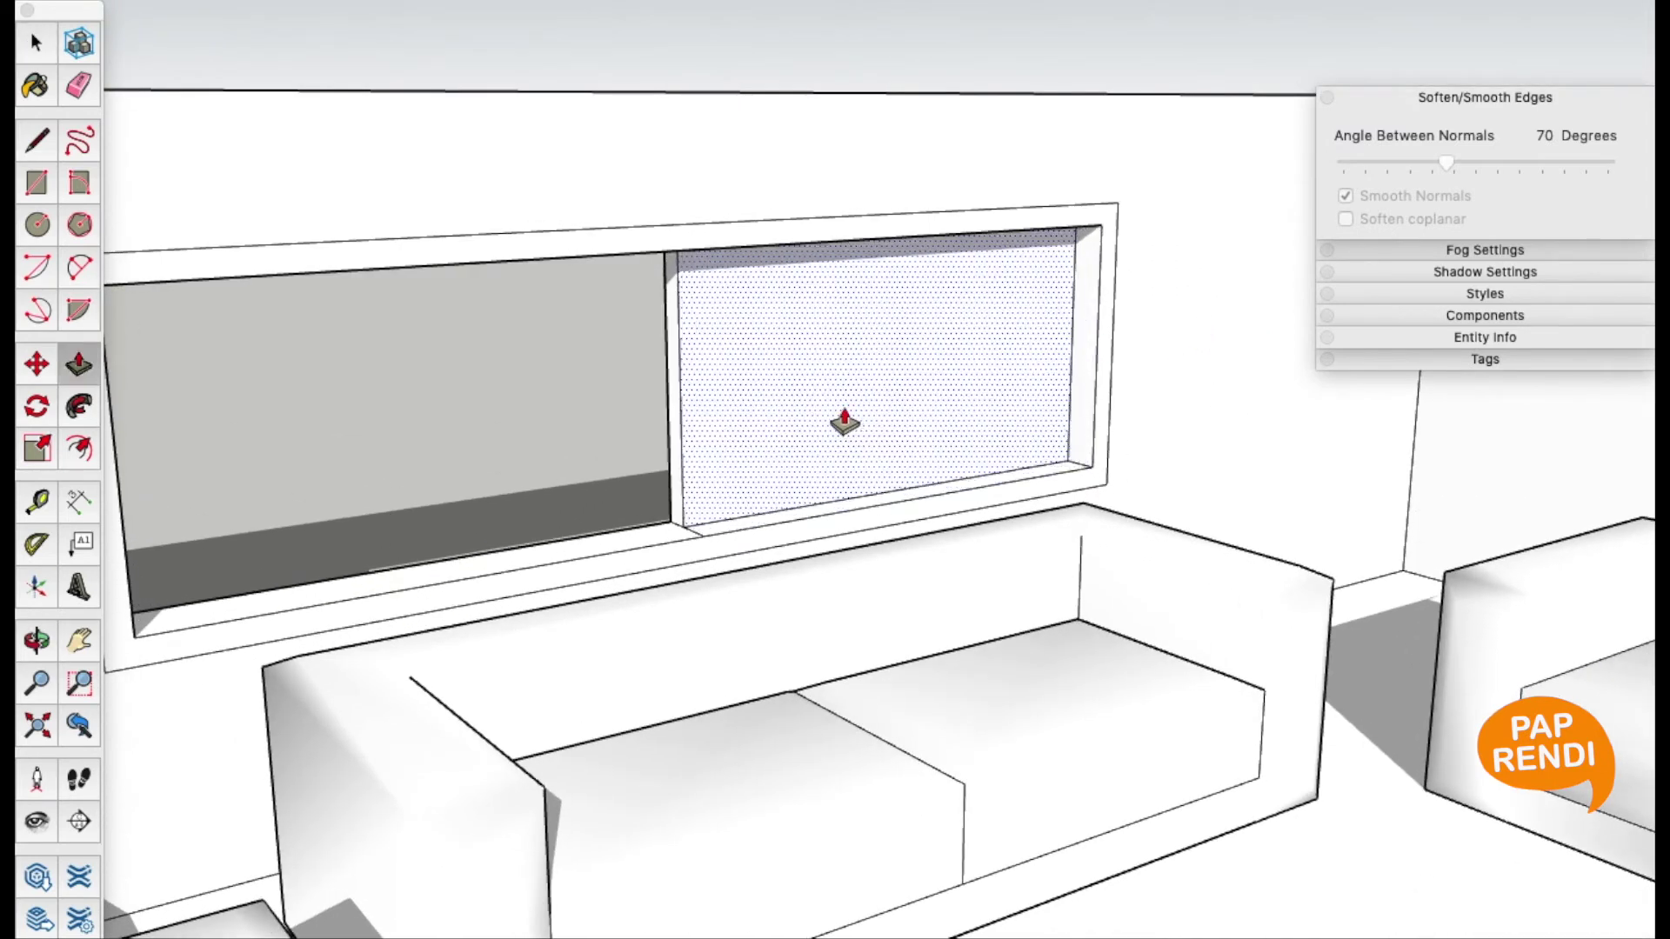
pyautogui.press('space')
# Pull the surrounding window frame face slightly outward
pyautogui.doubleClick(812, 403)
pyautogui.scroll(-5, 816, 411)
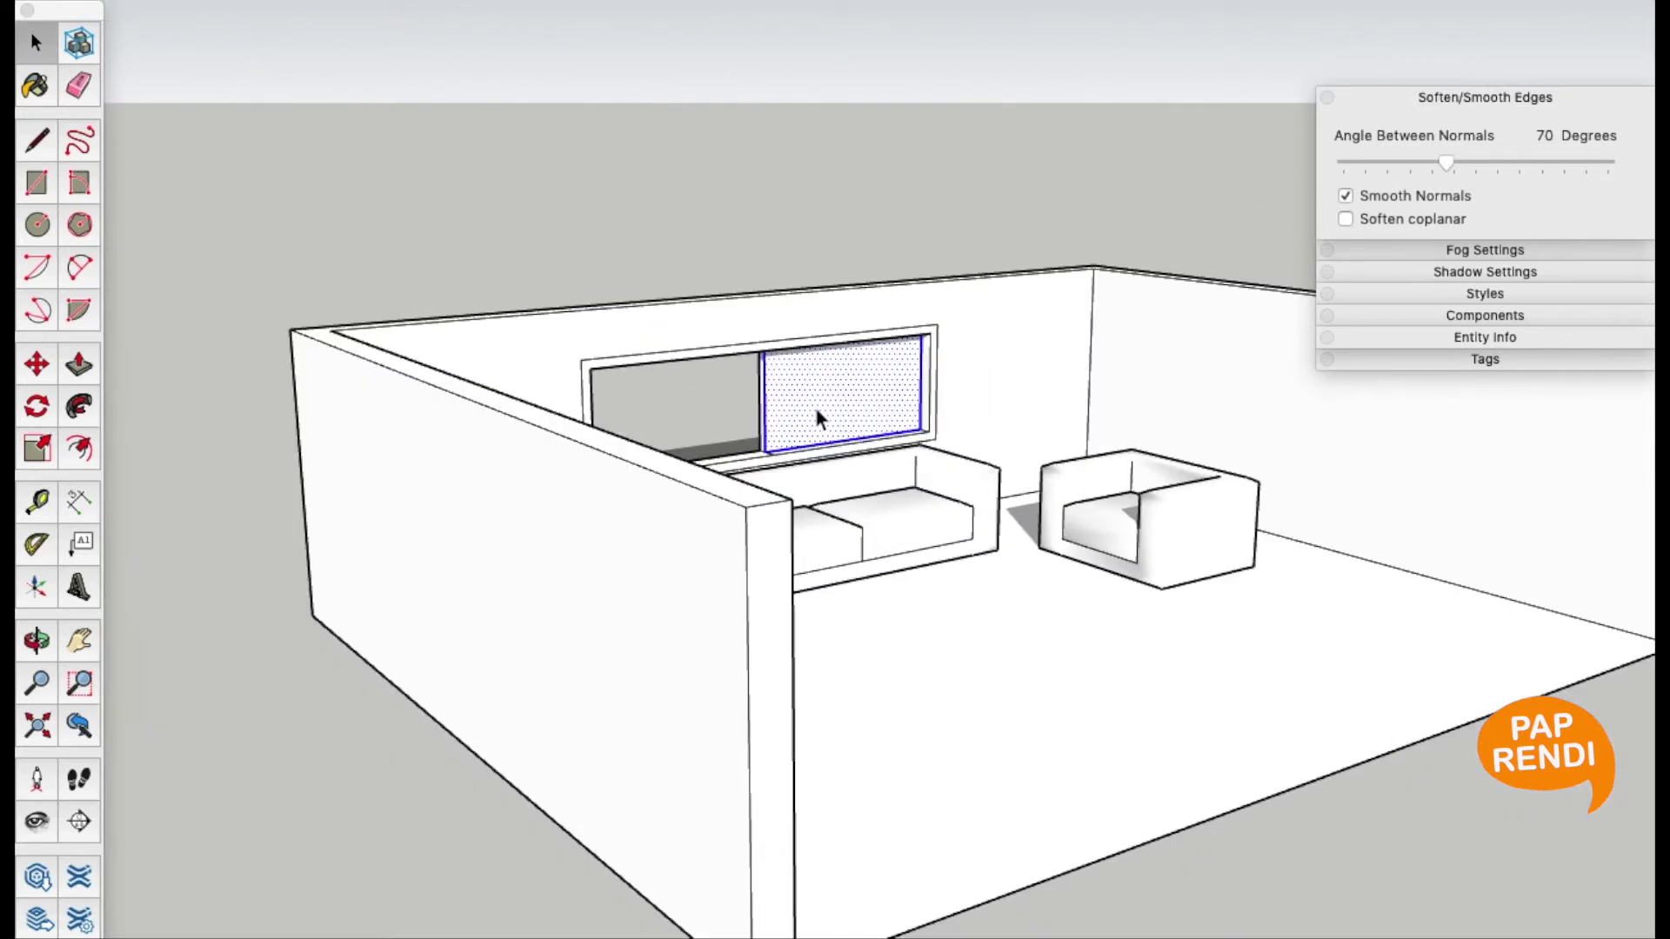
pyautogui.scroll(5, 817, 411)
pyautogui.scroll(-2, 817, 411)
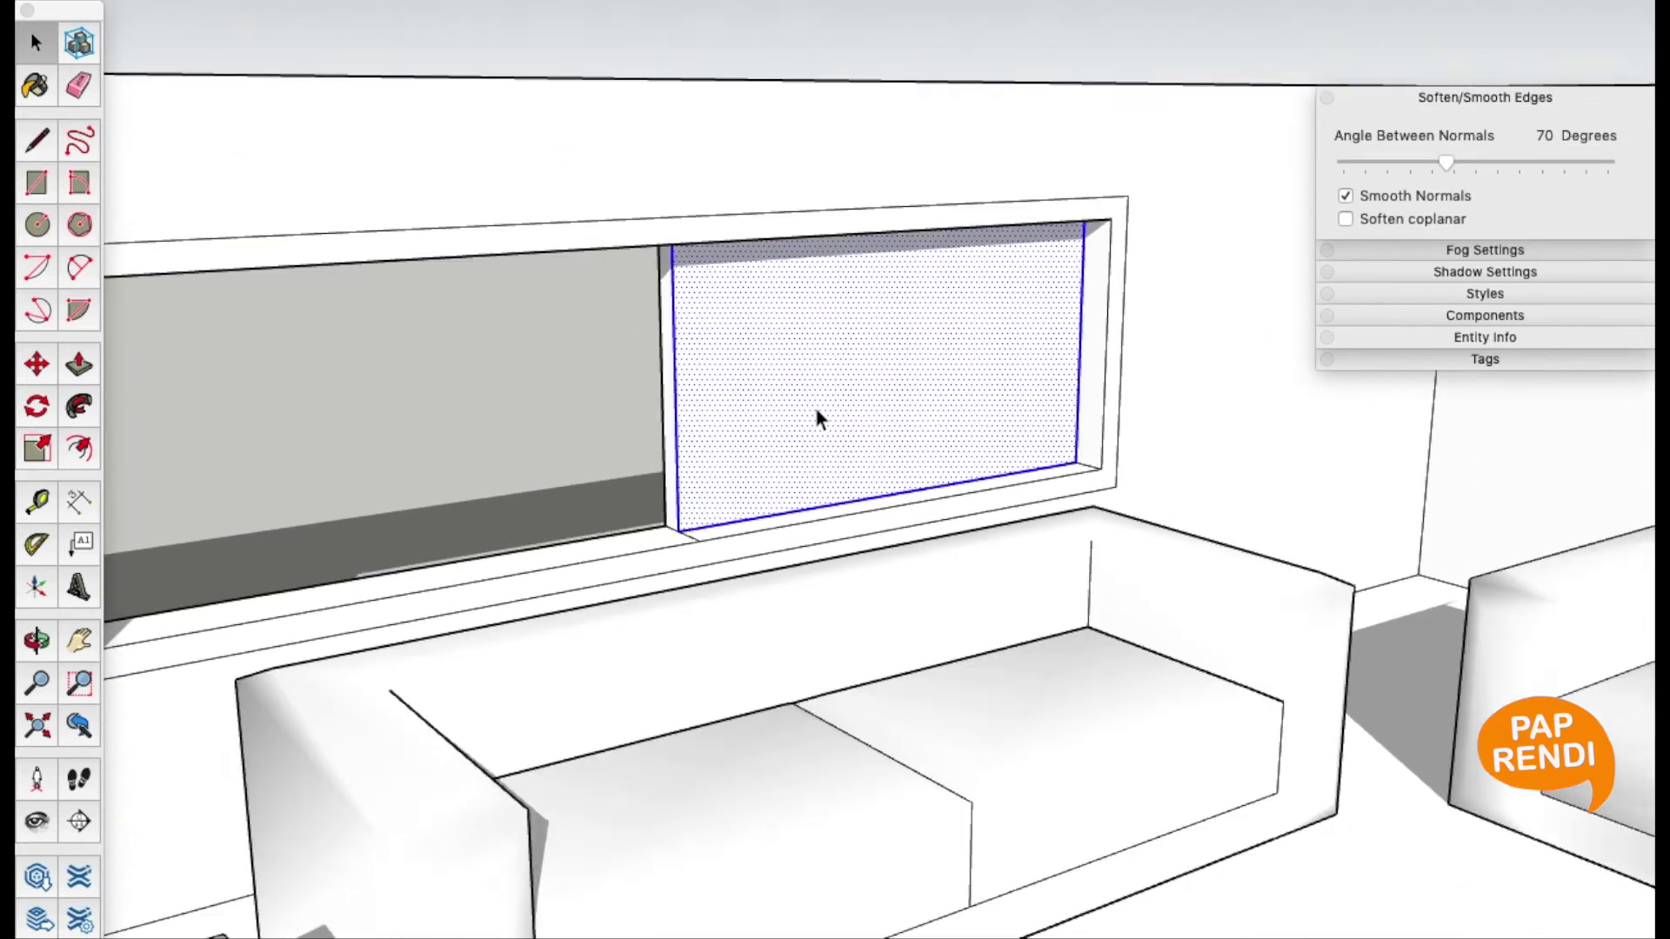
pyautogui.click(706, 235)
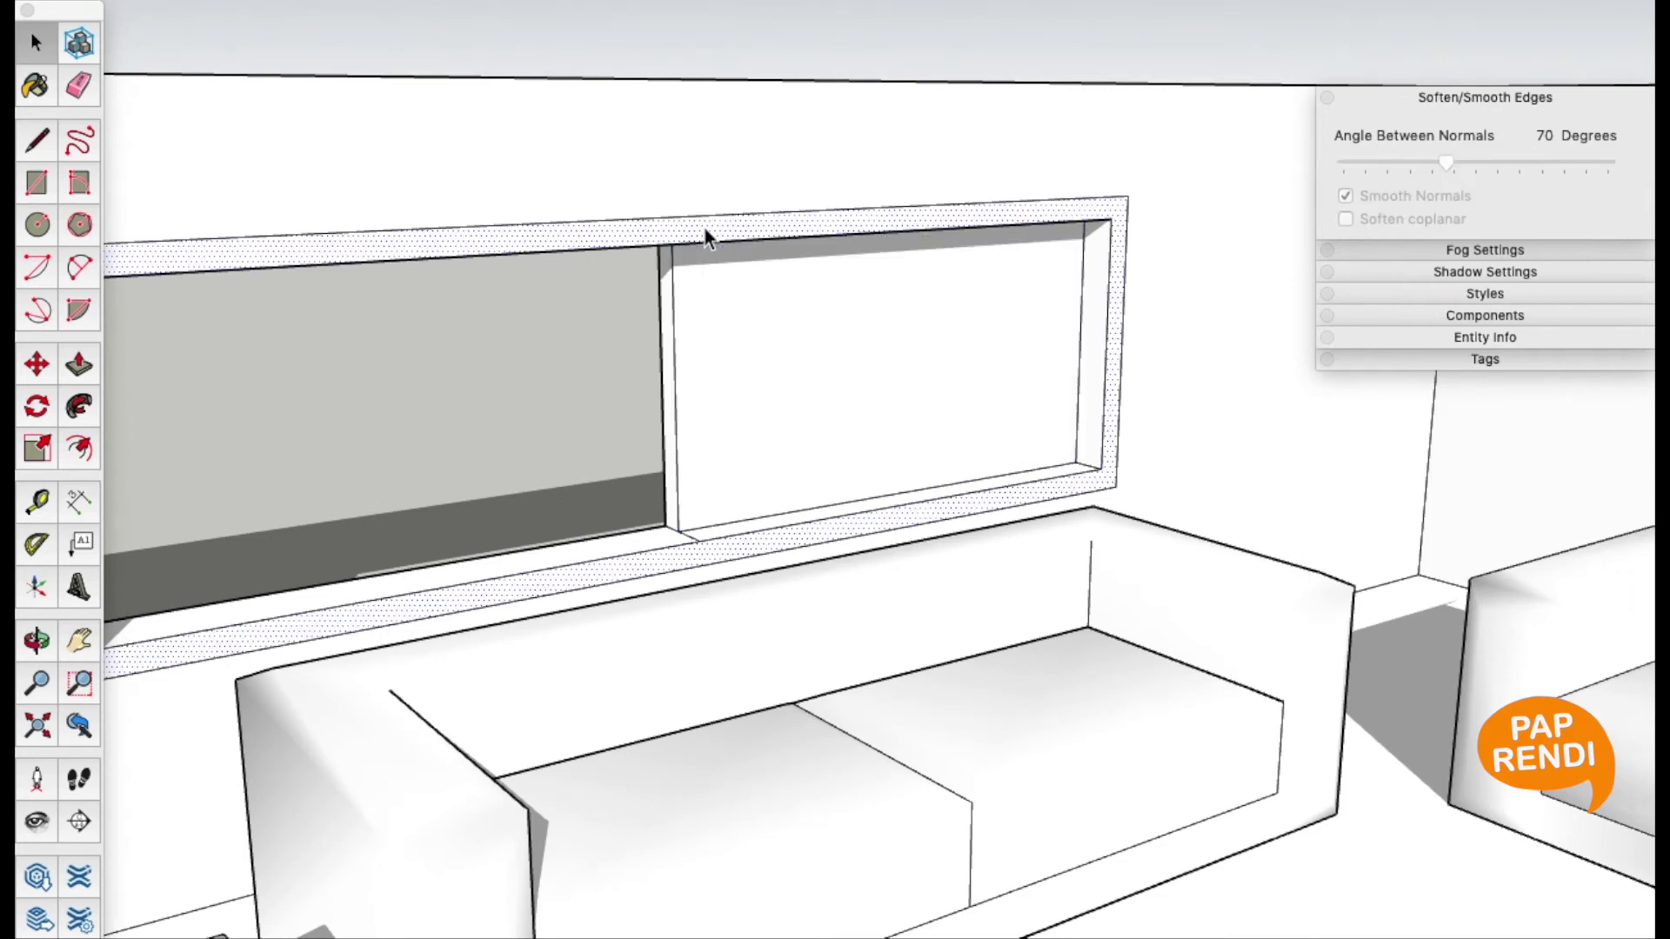
pyautogui.press('p')
pyautogui.click(706, 234)
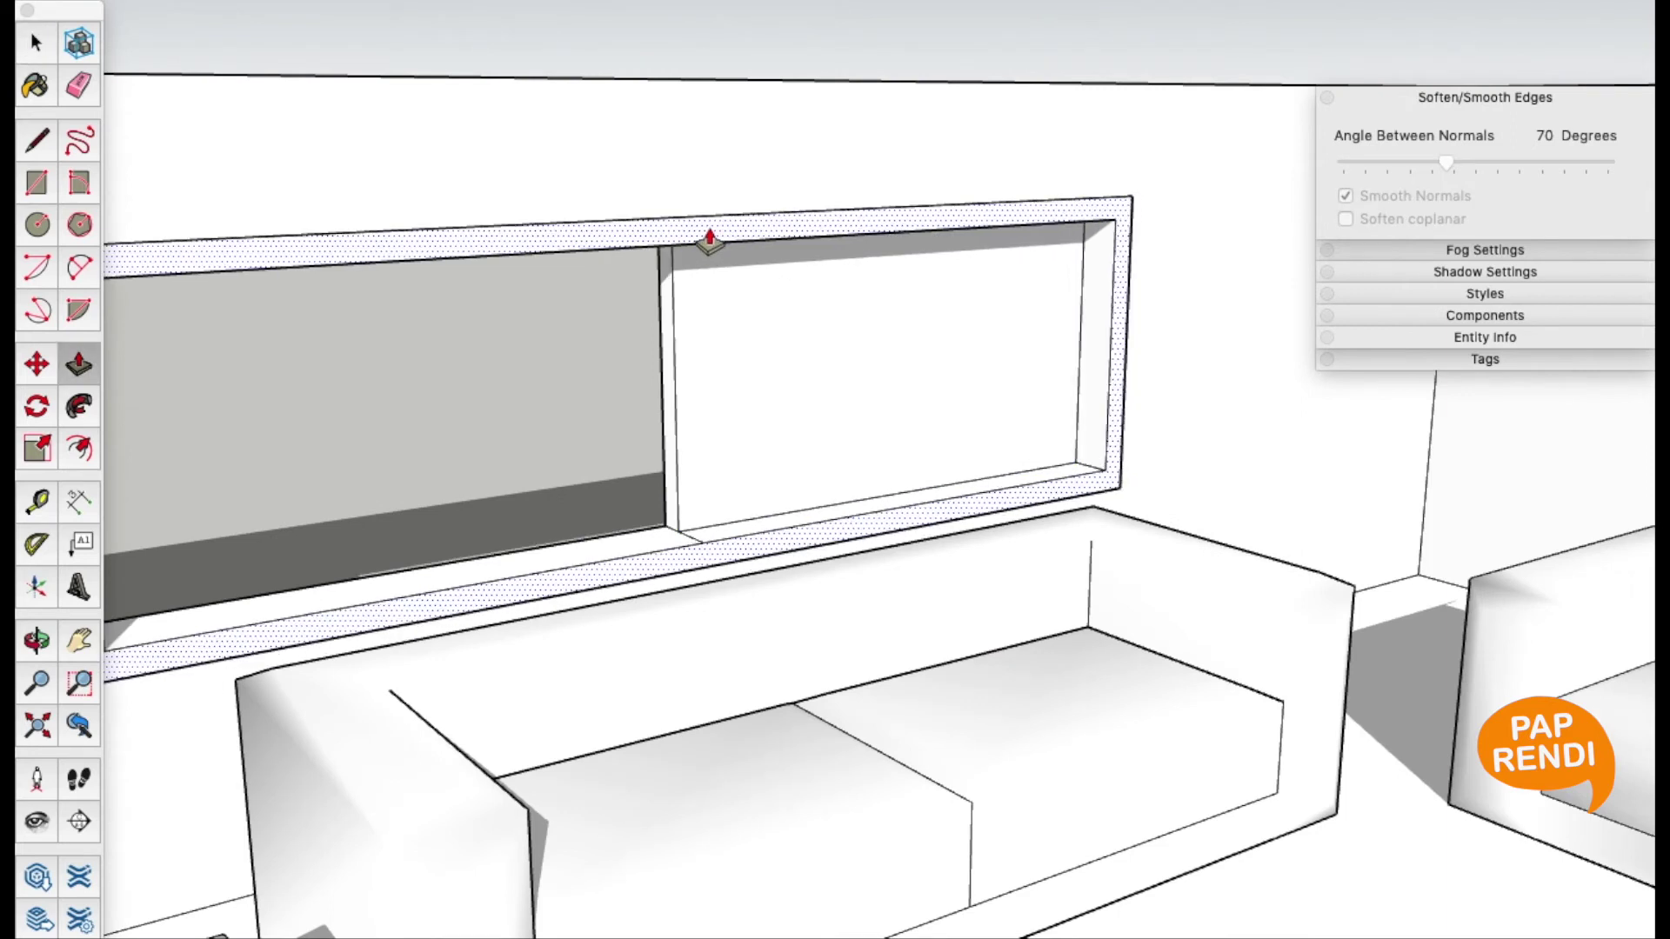
pyautogui.press('space')
# Make the connected walls, floor and window geometry into one group
pyautogui.press('o')
pyautogui.moveTo(838, 443)
pyautogui.mouseDown()
pyautogui.moveTo(932, 432)
pyautogui.moveTo(652, 477)
pyautogui.moveTo(898, 503)
pyautogui.moveTo(730, 609)
pyautogui.mouseUp()
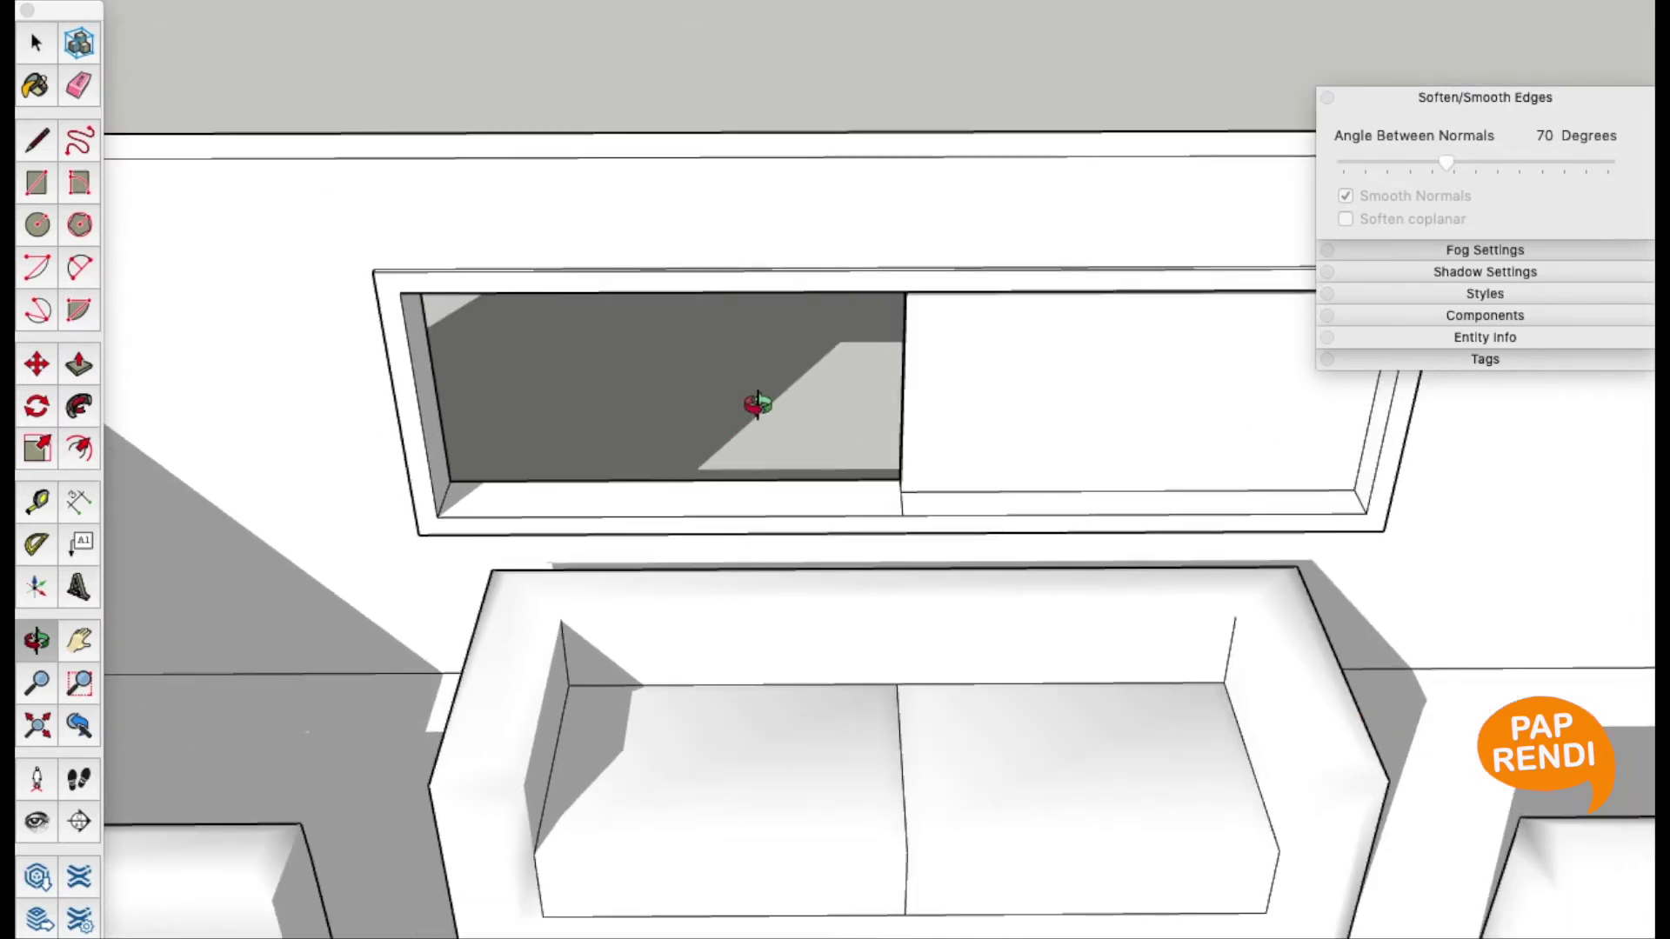
pyautogui.keyDown('shift'); pyautogui.moveTo(981, 385); pyautogui.dragTo(937, 380); pyautogui.keyUp('shift')
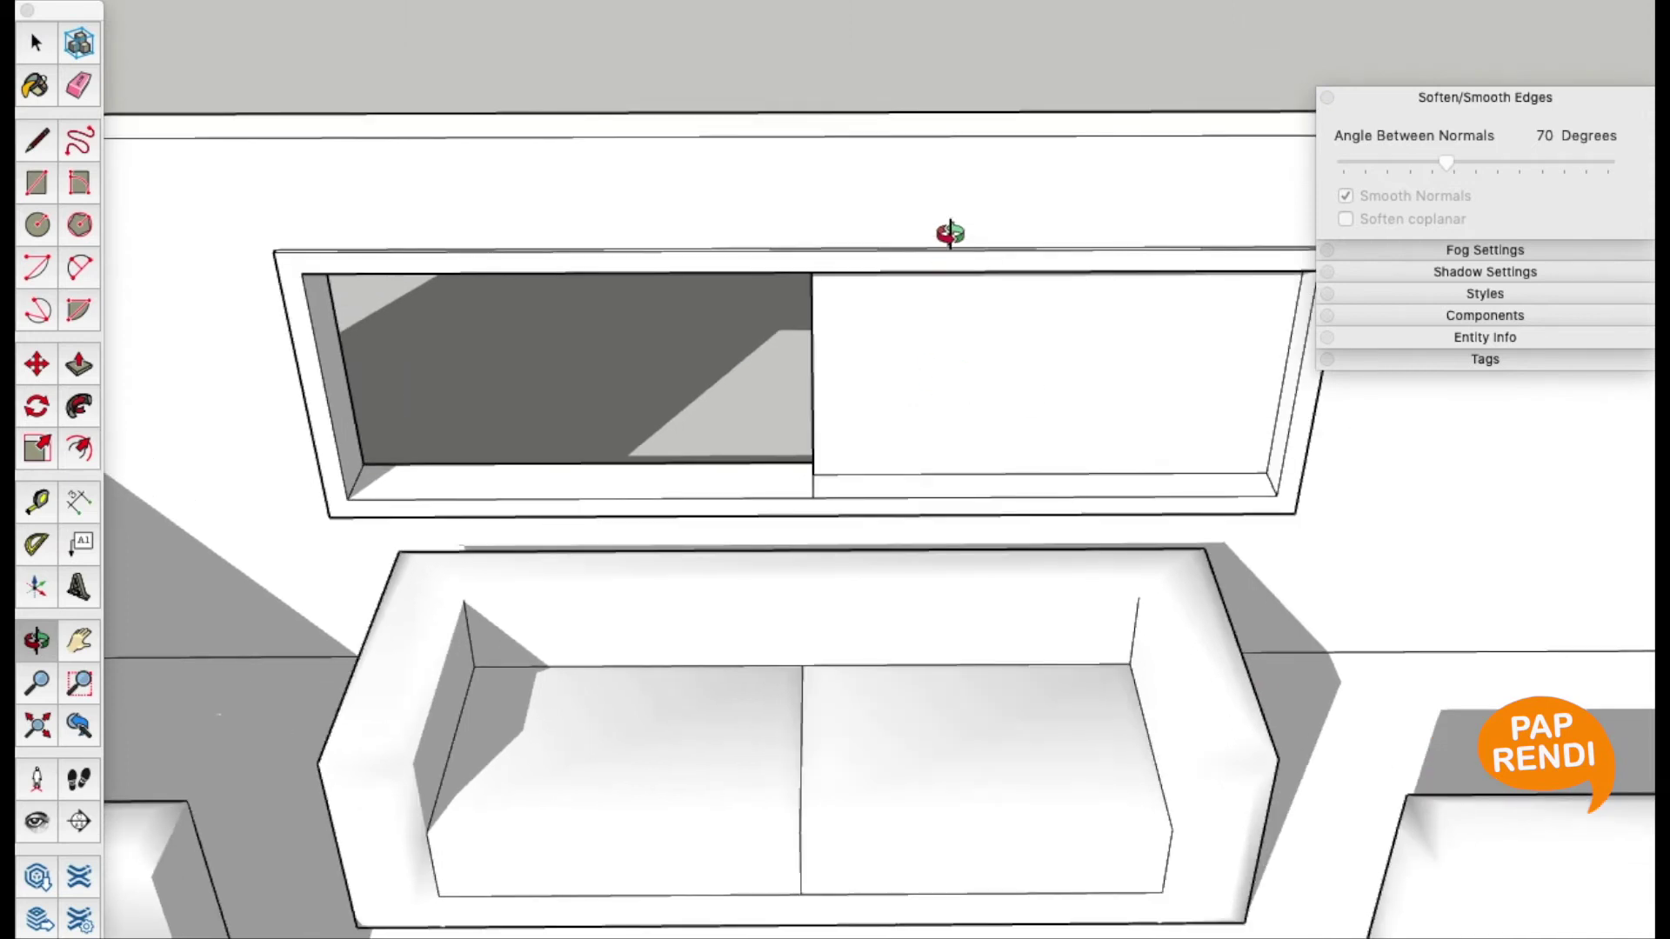
pyautogui.press('space')
pyautogui.tripleClick(947, 206)
pyautogui.scroll(-5, 948, 209)
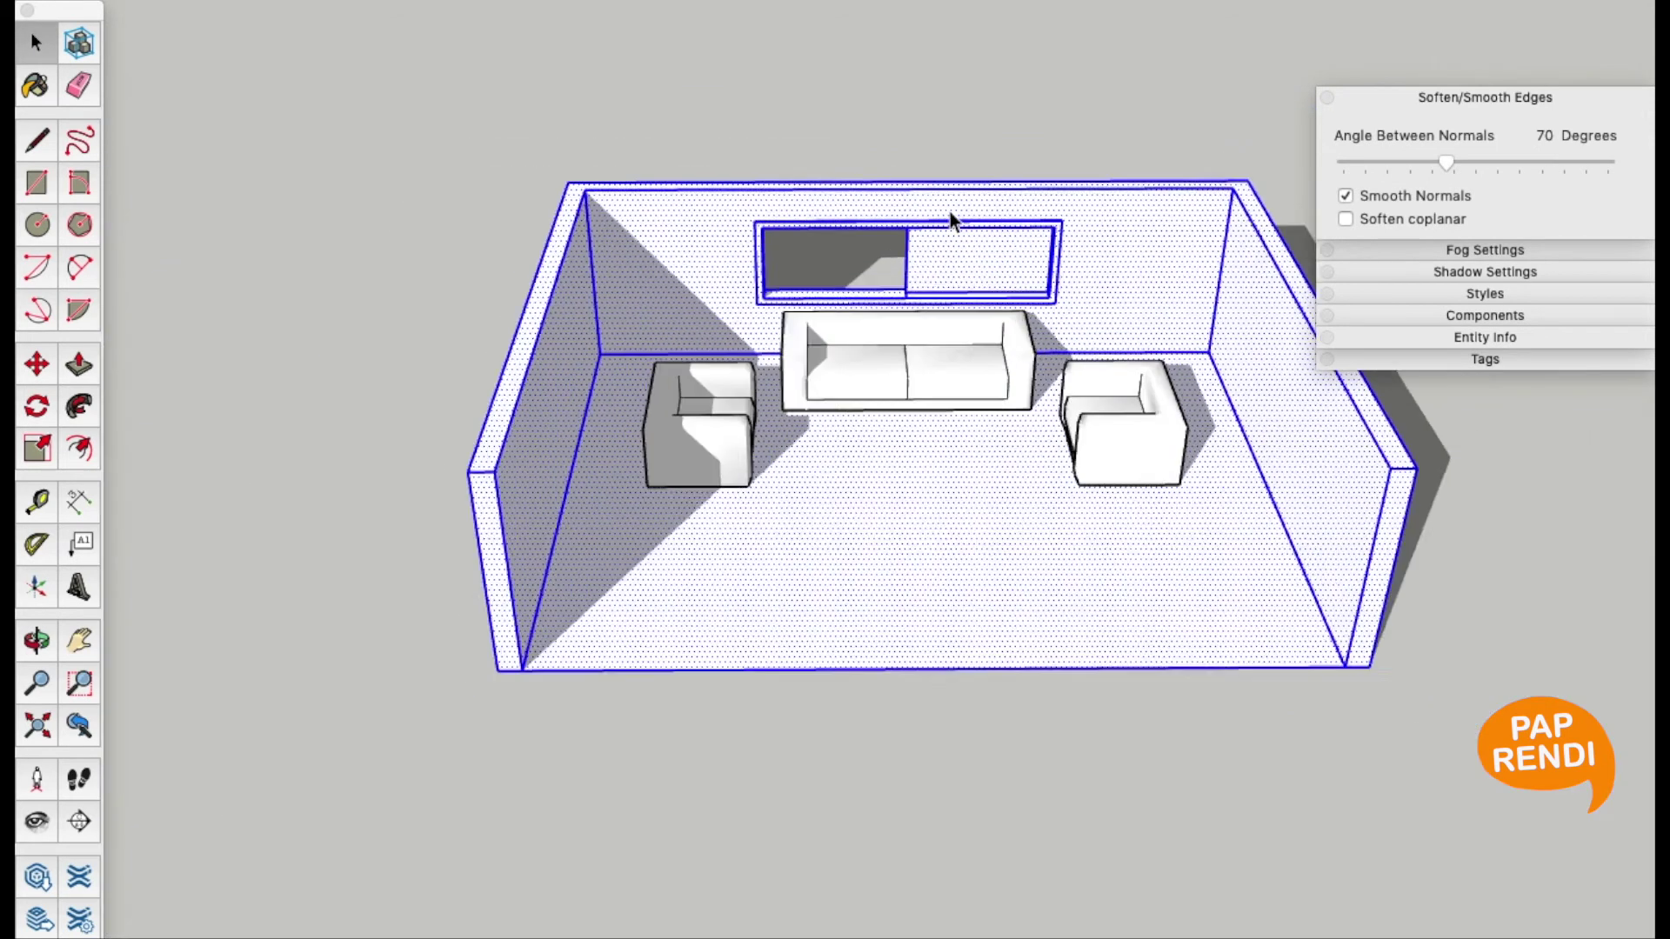
pyautogui.scroll(1, 952, 220)
pyautogui.rightClick(1016, 201)
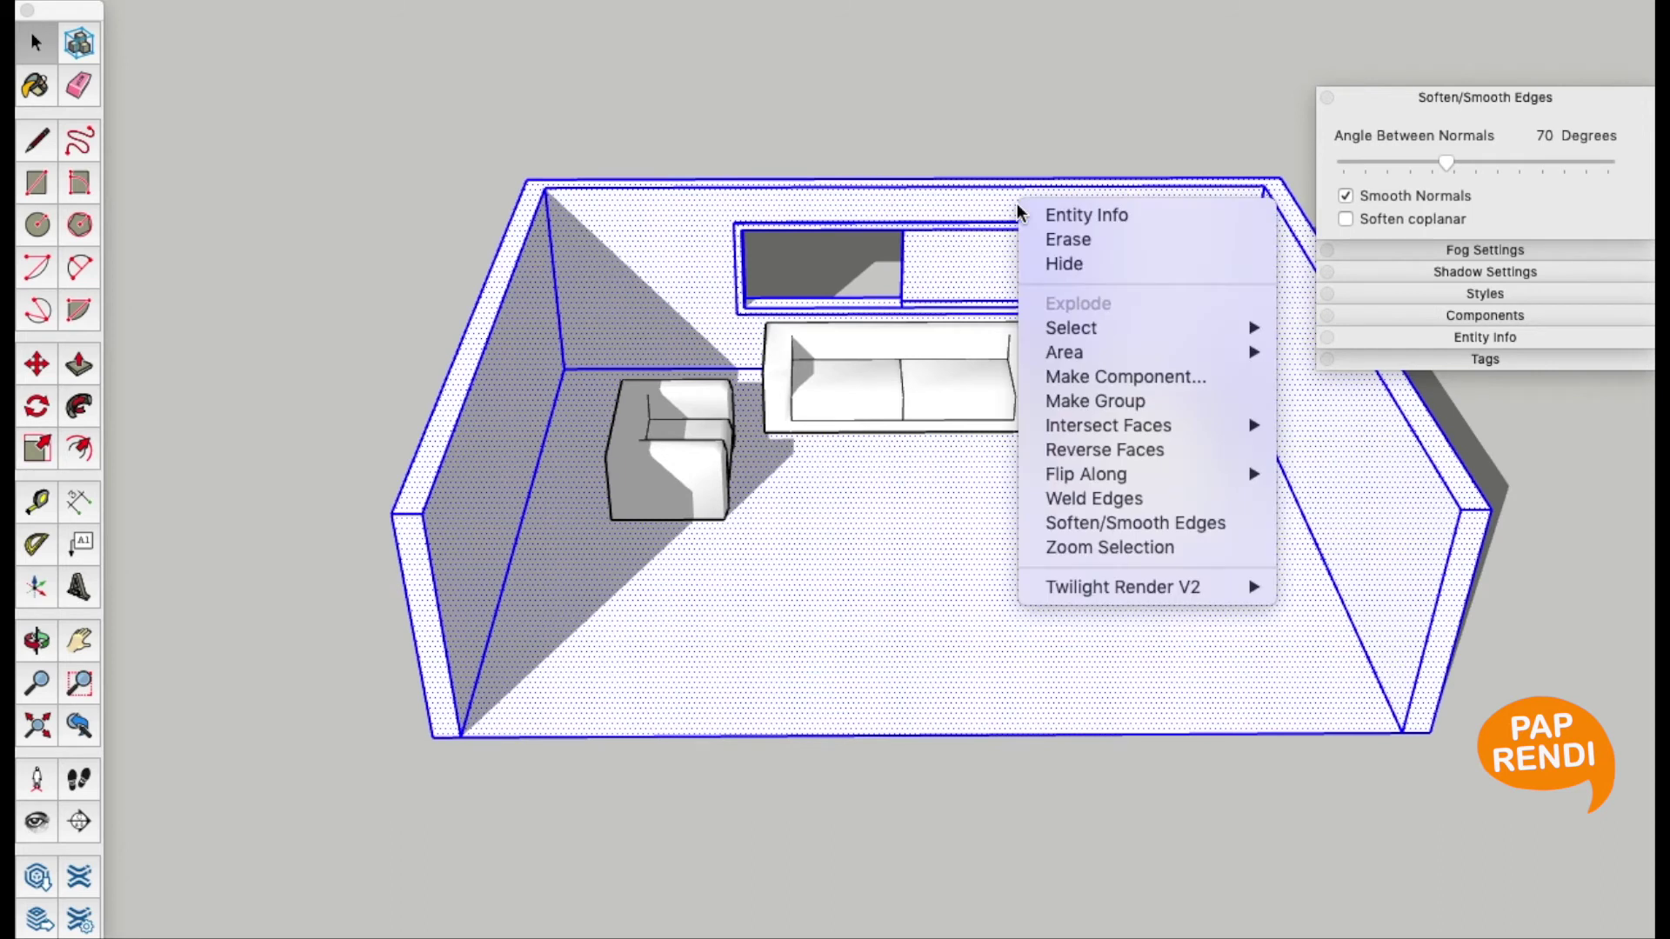
pyautogui.click(1153, 399)
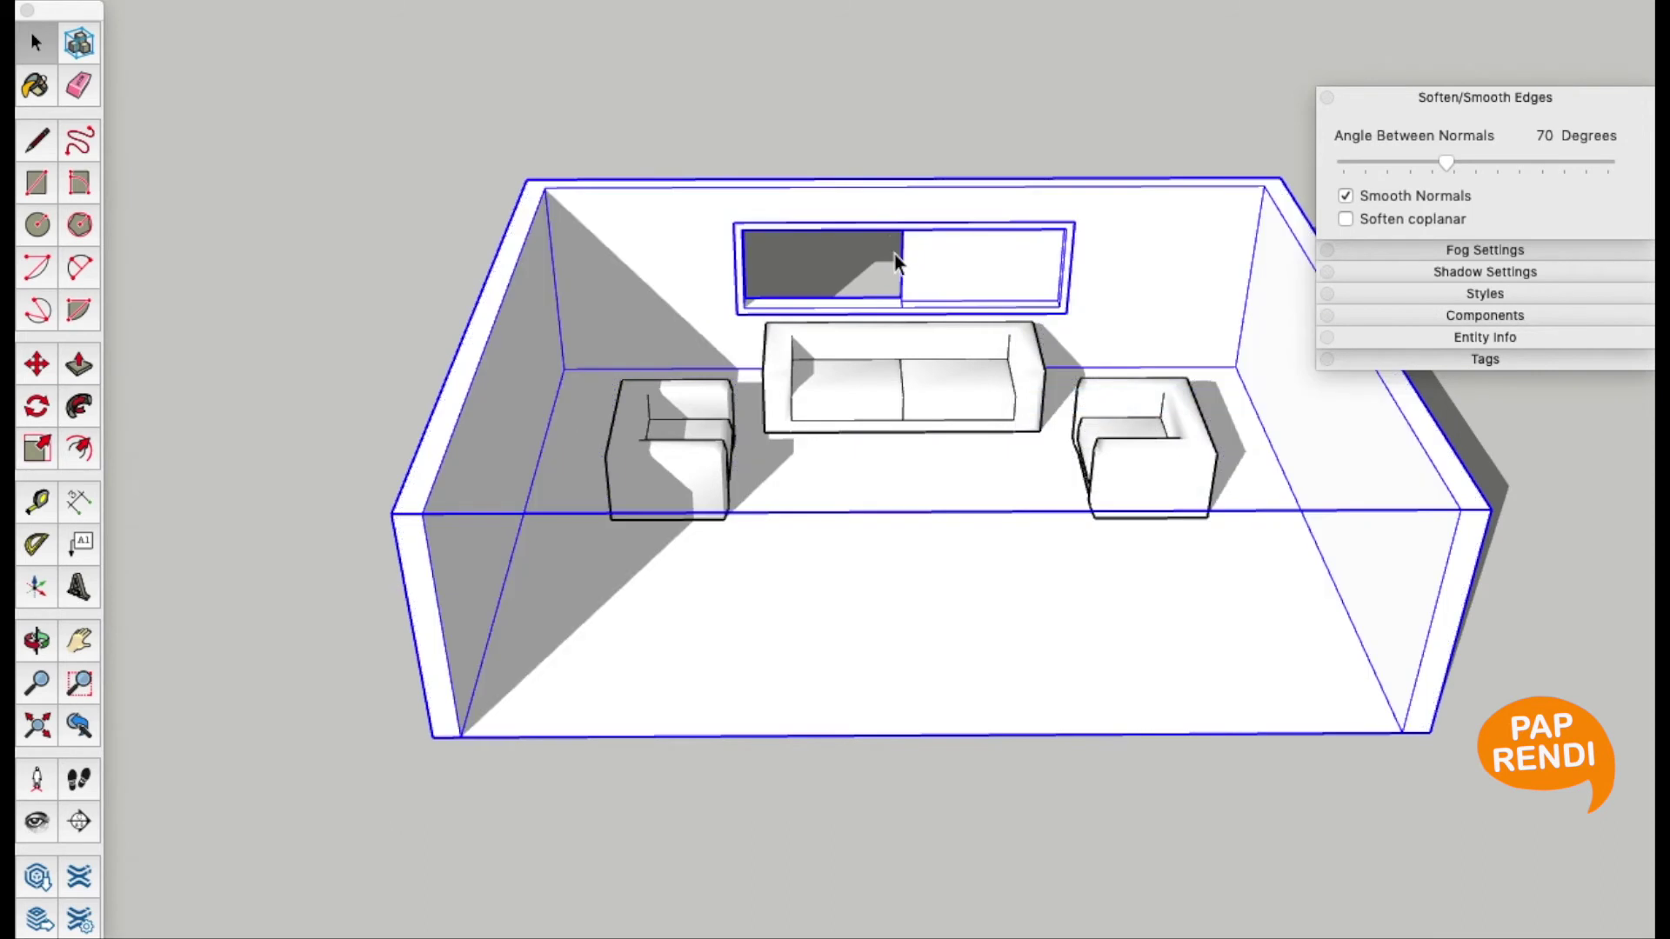
# Collapse the Soften/Smooth Edges panel and deselect the room group
pyautogui.scroll(1, 891, 246)
pyautogui.scroll(3, 891, 239)
pyautogui.scroll(2, 894, 222)
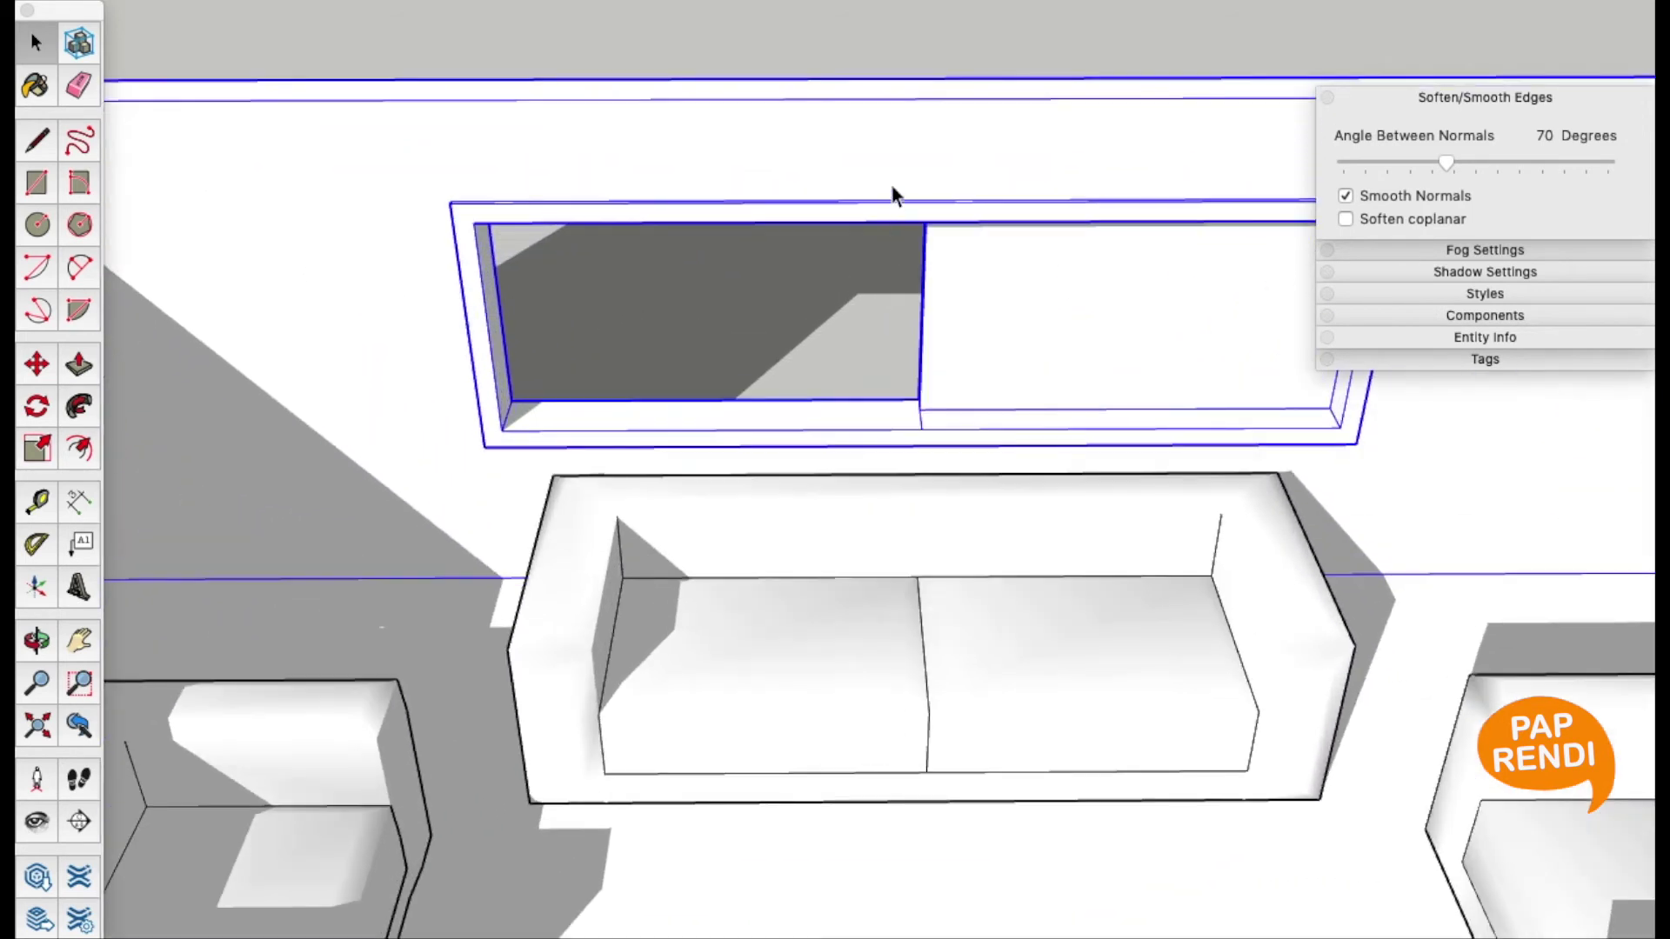
pyautogui.keyDown('shift'); pyautogui.moveTo(891, 184); pyautogui.dragTo(711, 187, button='middle'); pyautogui.keyUp('shift')
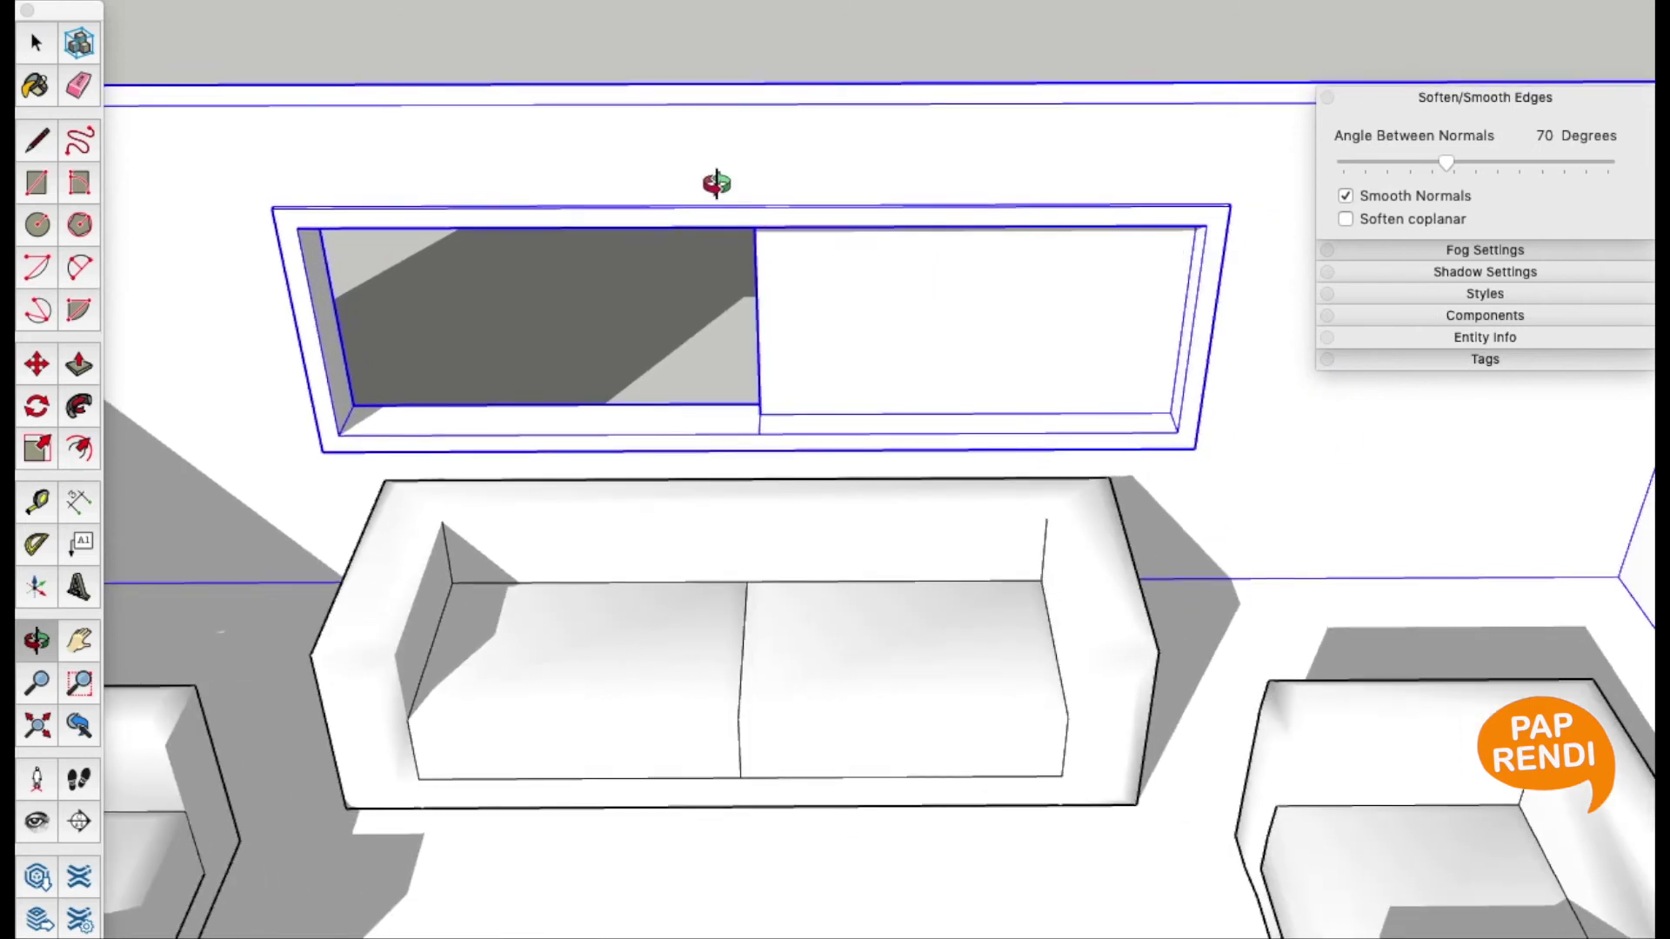
pyautogui.click(1409, 95)
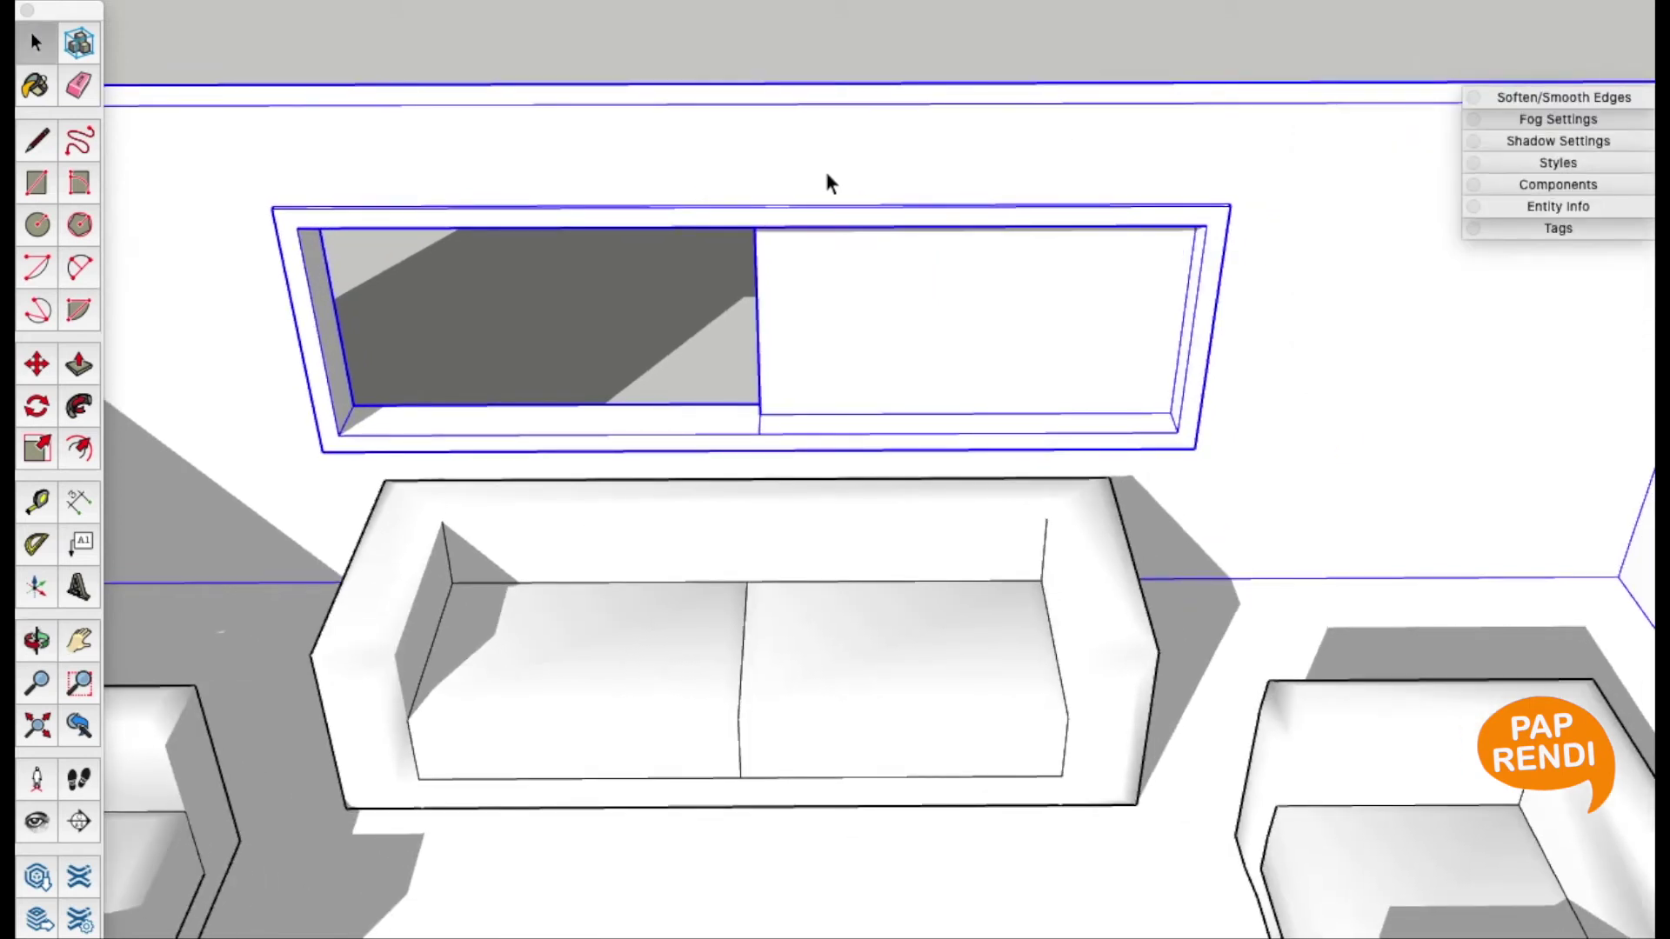
pyautogui.click(822, 75)
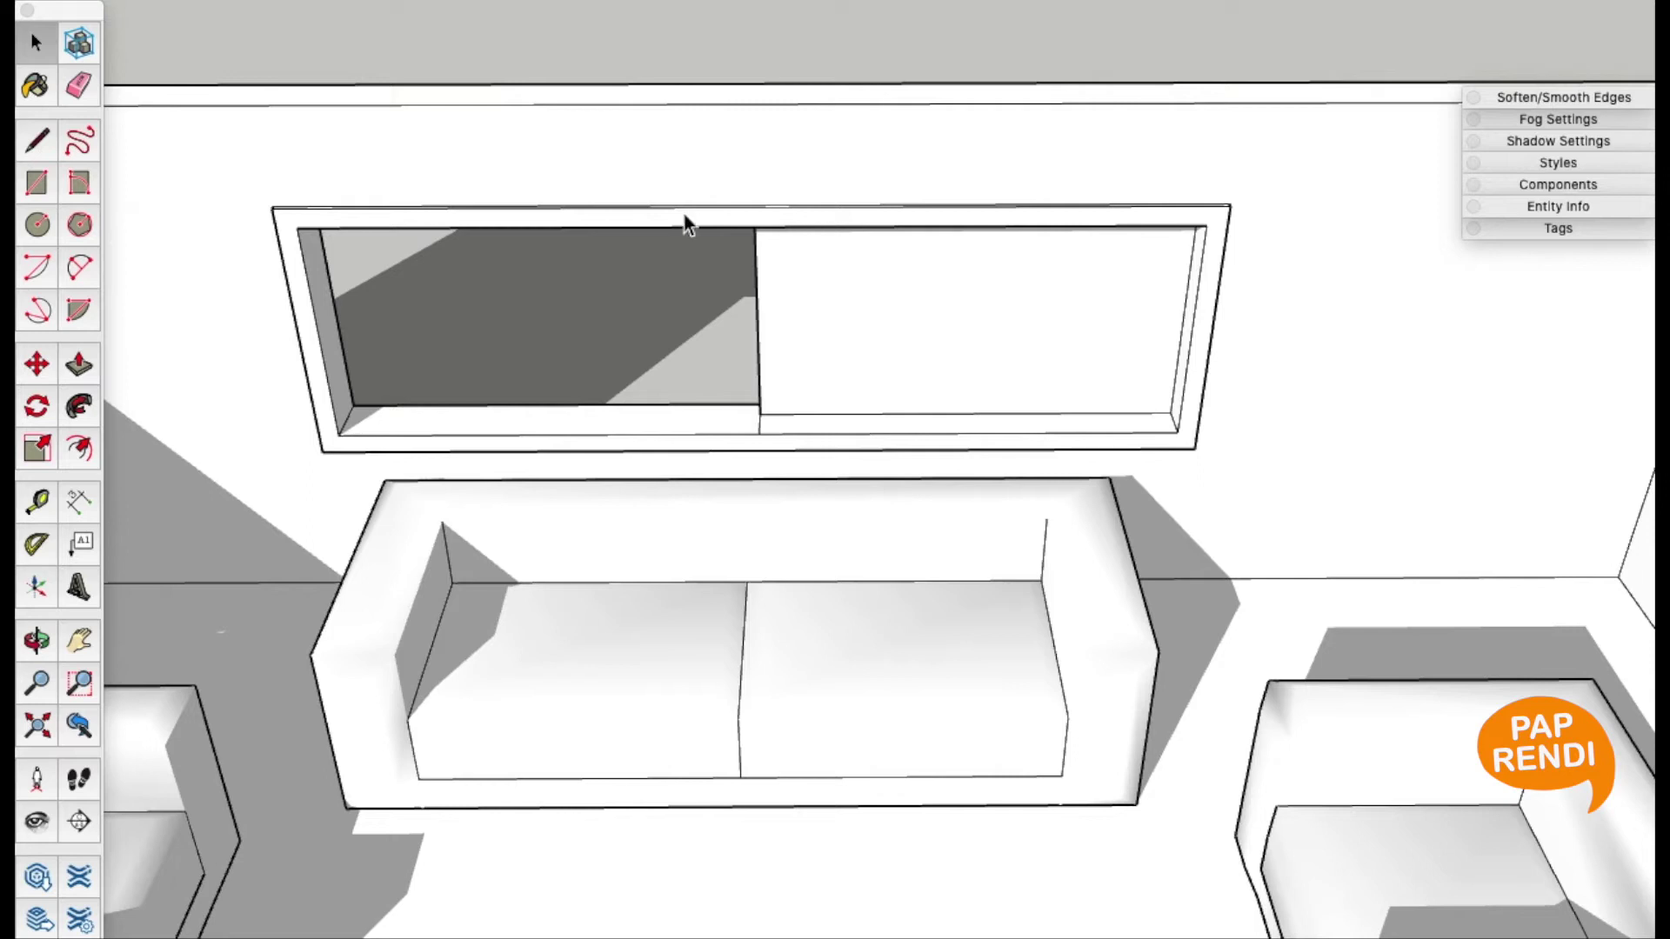
pyautogui.press('r')
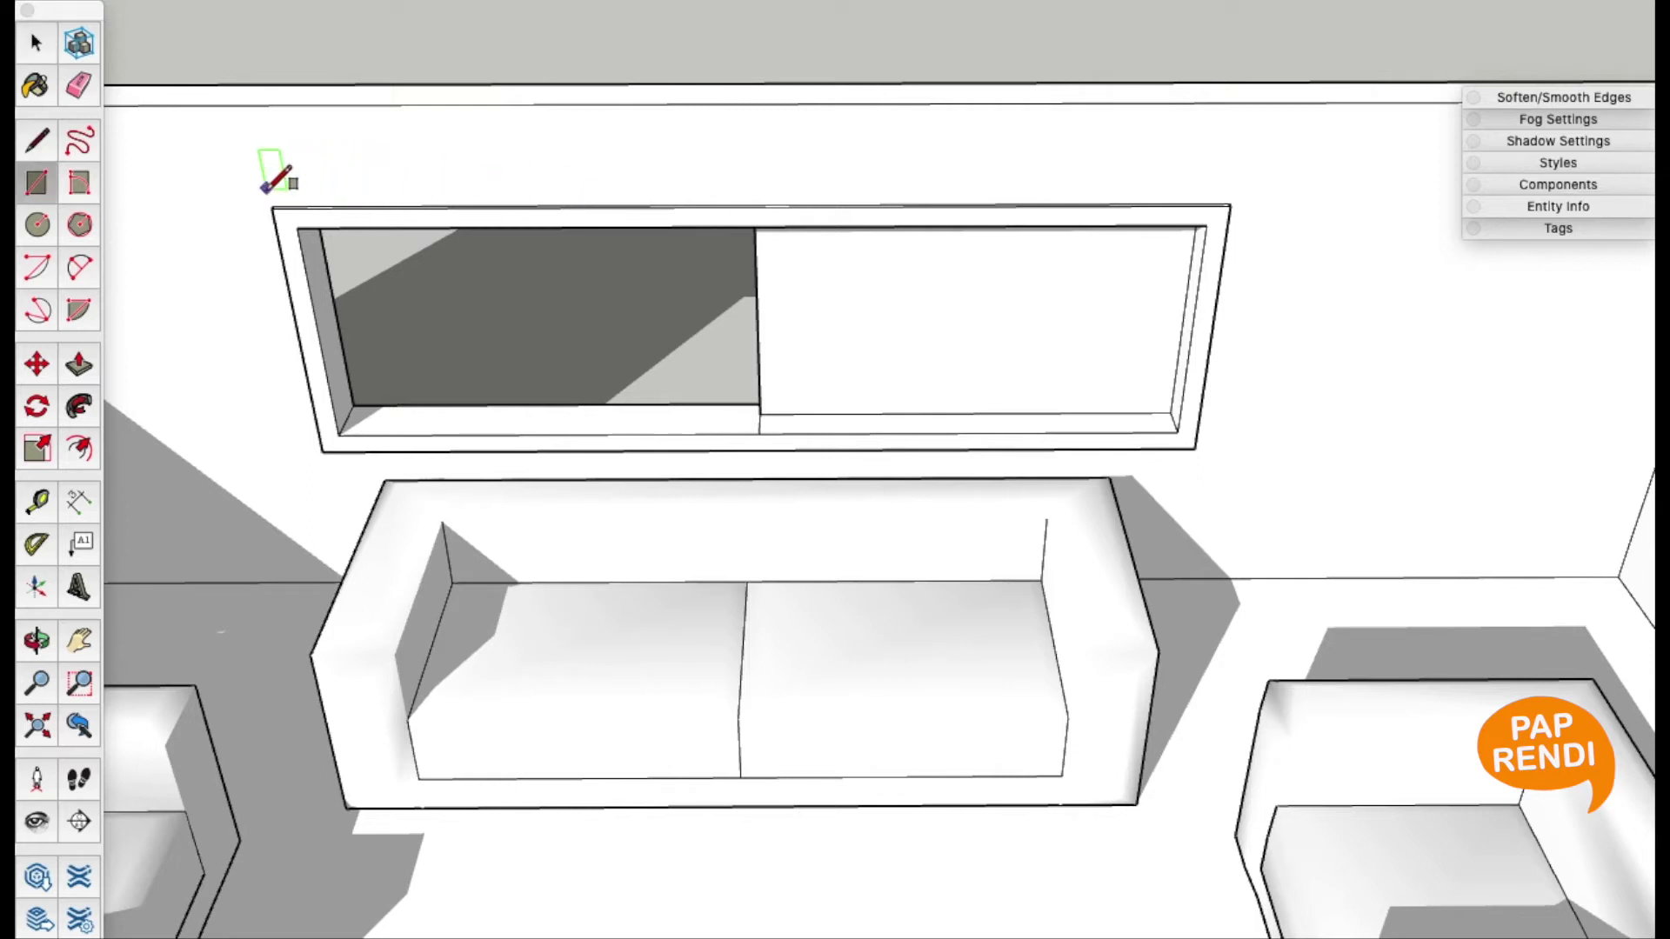
# Extrude a rectangle along the window top into a thin box
pyautogui.click(1229, 170)
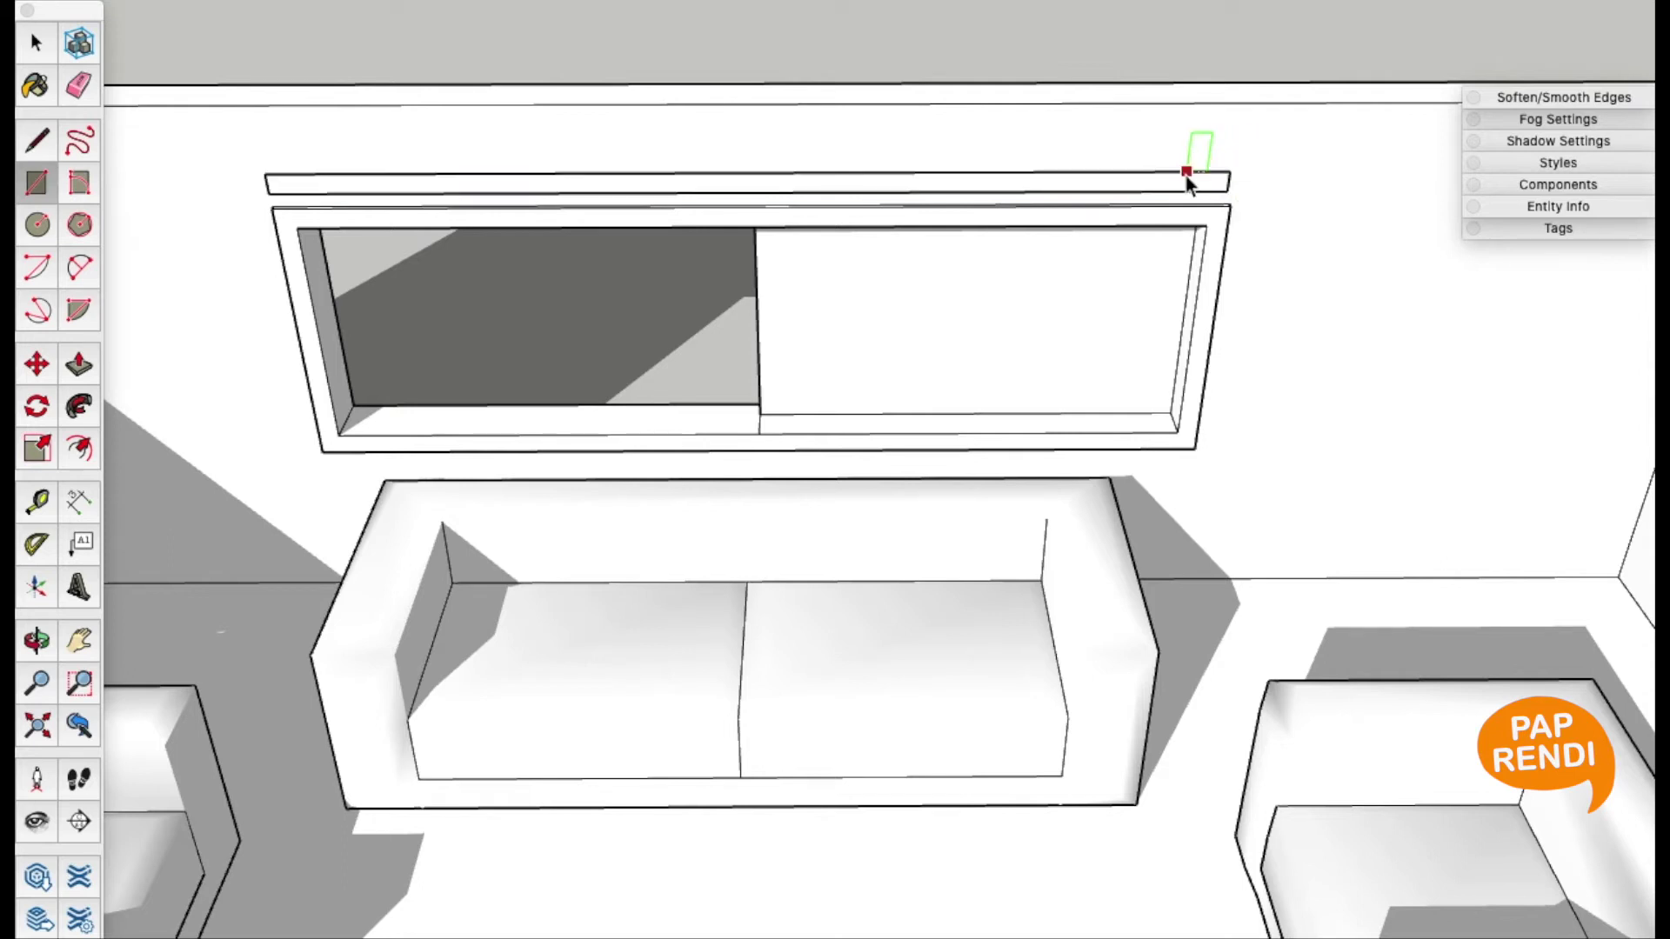
pyautogui.press('space')
pyautogui.click(1188, 183)
pyautogui.press('p')
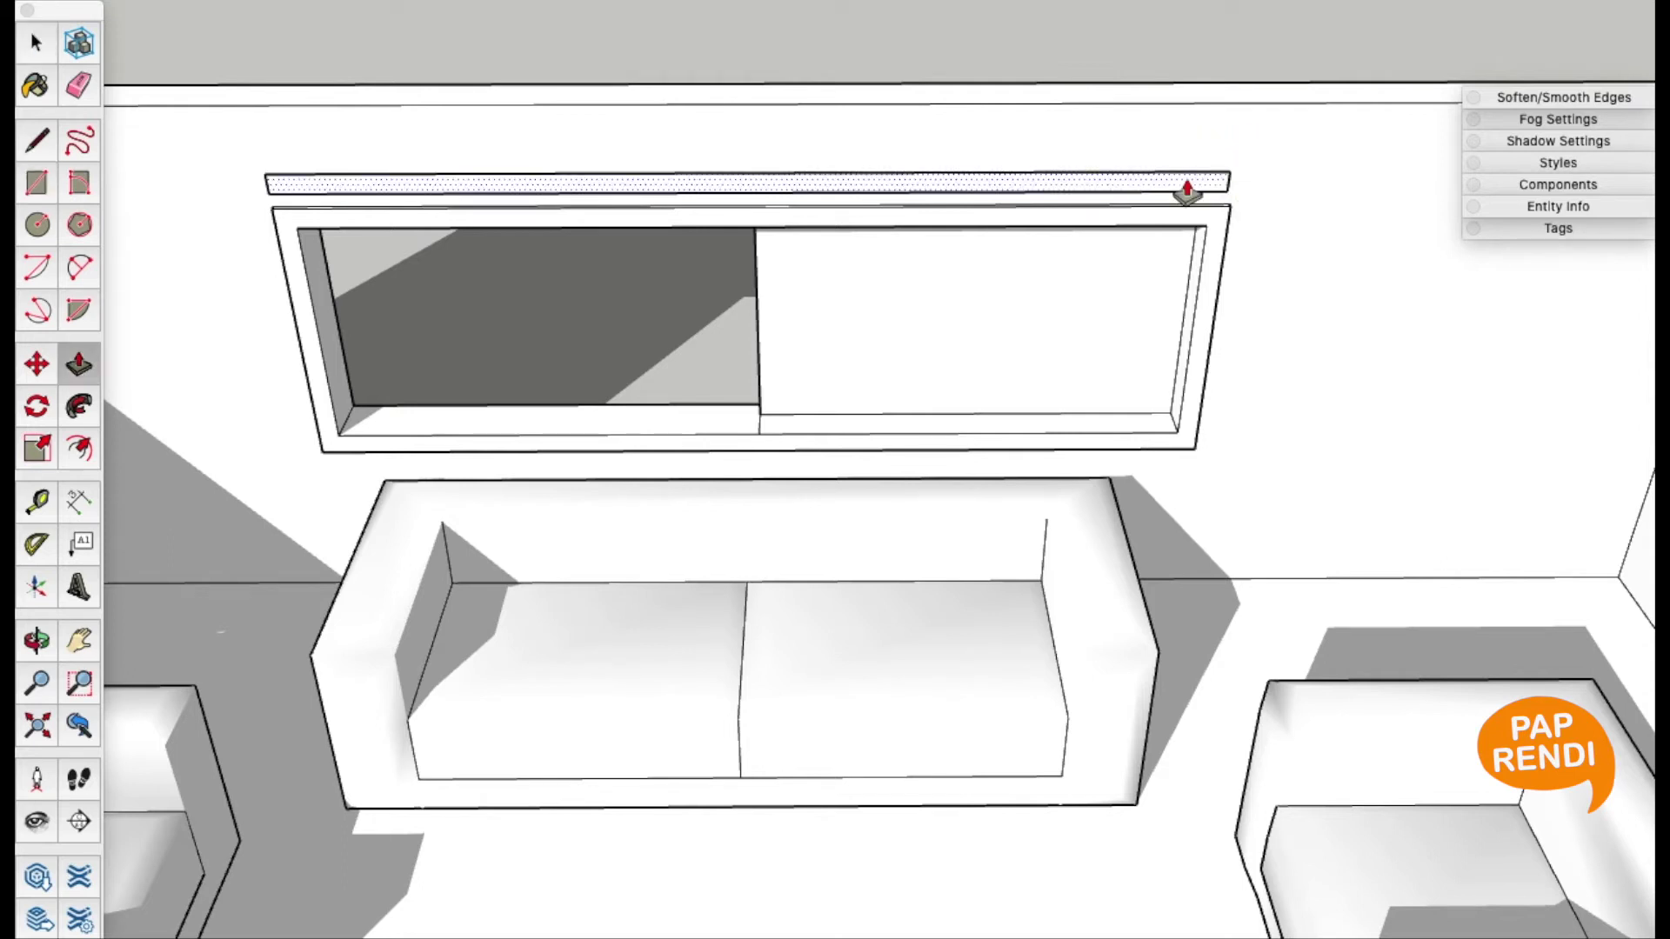
pyautogui.moveTo(1187, 190); pyautogui.dragTo(1198, 209)
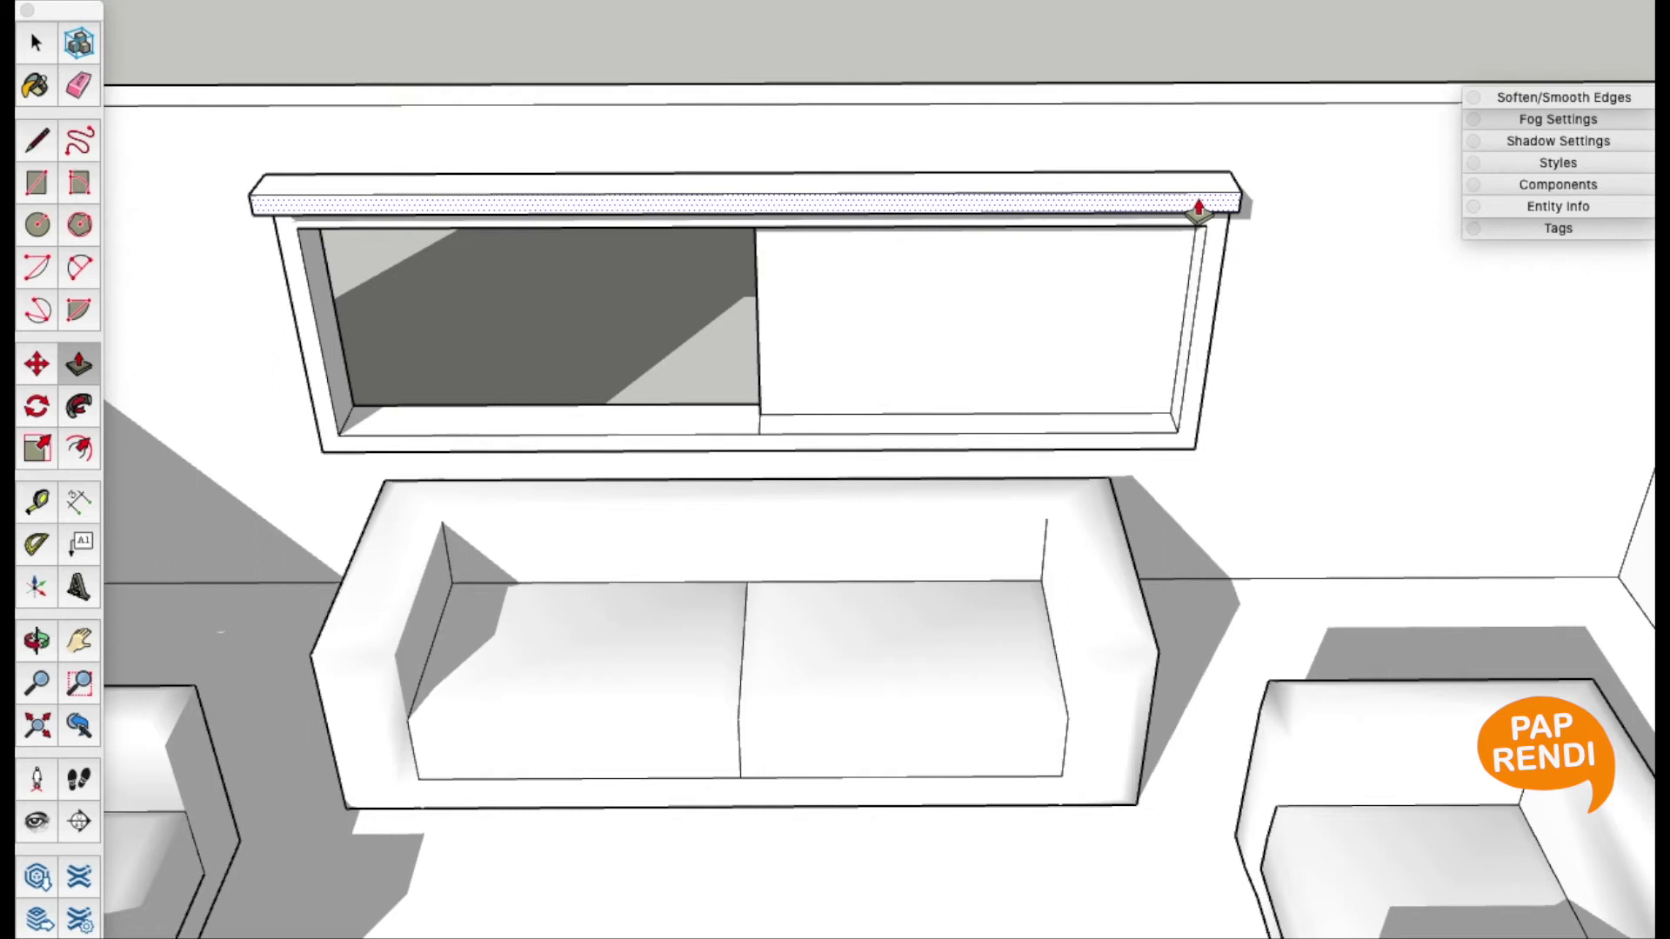
pyautogui.press('space')
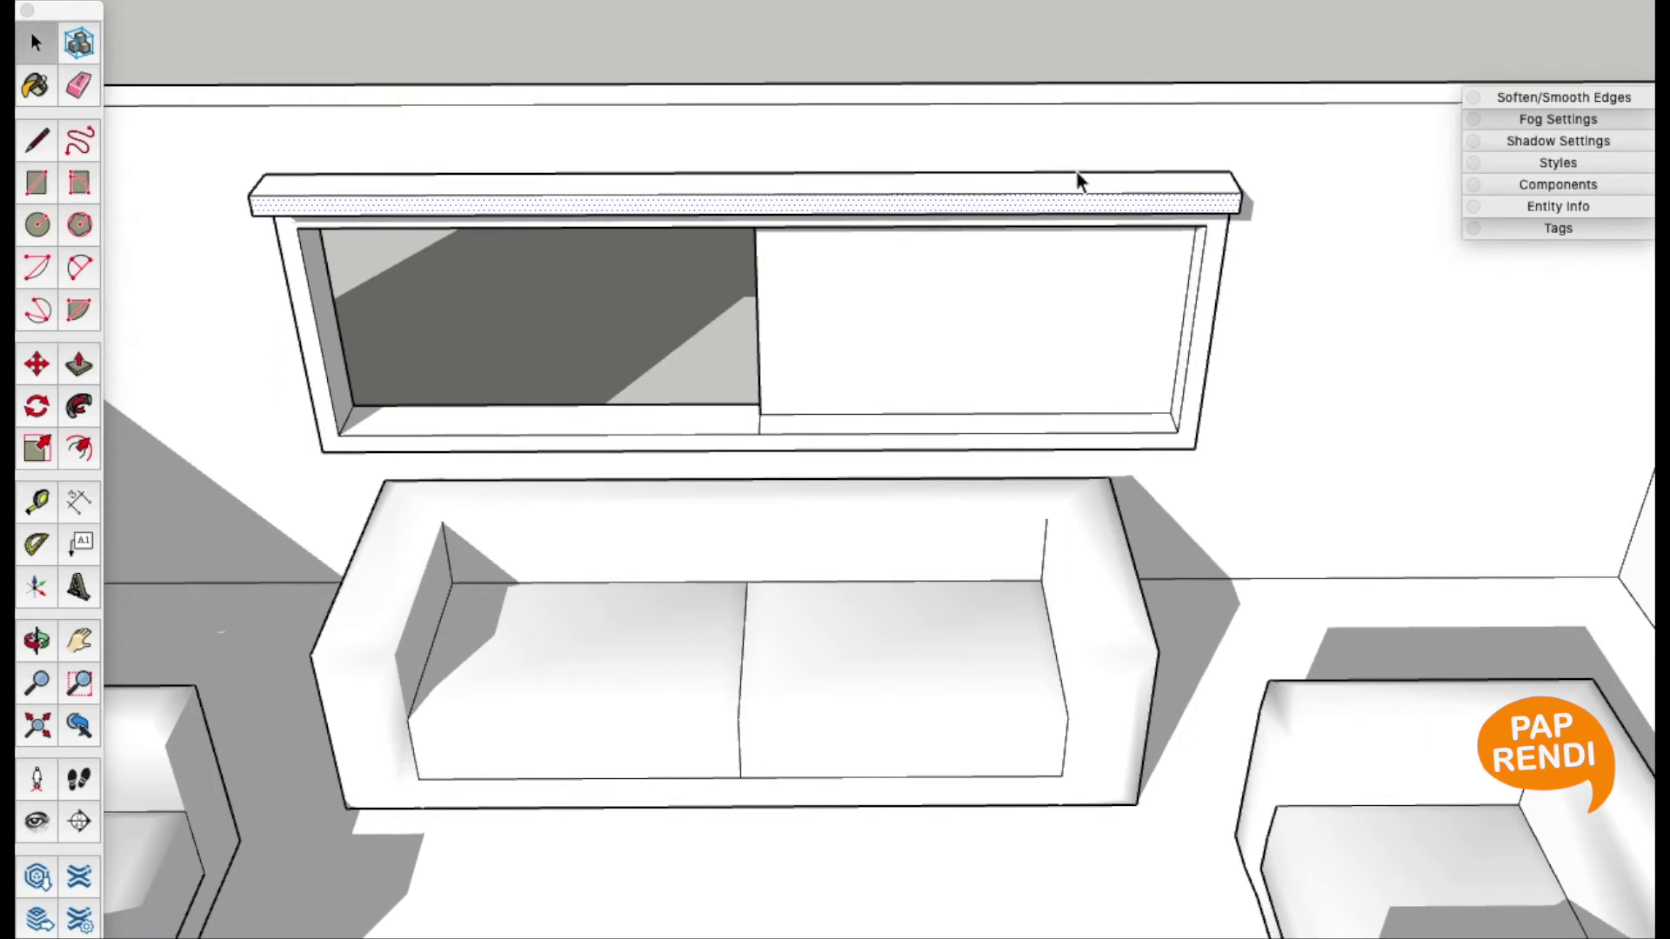
# Inset an offset outline on the box's underside face
pyautogui.press('o')
pyautogui.moveTo(1068, 178)
pyautogui.mouseDown()
pyautogui.moveTo(1110, 63)
pyautogui.moveTo(1006, 294)
pyautogui.moveTo(998, 19)
pyautogui.mouseUp()
pyautogui.scroll(5, 905, 346)
pyautogui.keyDown('shift'); pyautogui.moveTo(905, 346); pyautogui.dragTo(1077, 406, button='middle'); pyautogui.keyUp('shift')
pyautogui.moveTo(1076, 406); pyautogui.dragTo(1062, 209)
pyautogui.press('space')
pyautogui.click(1058, 208)
pyautogui.press('f')
pyautogui.click(1050, 175)
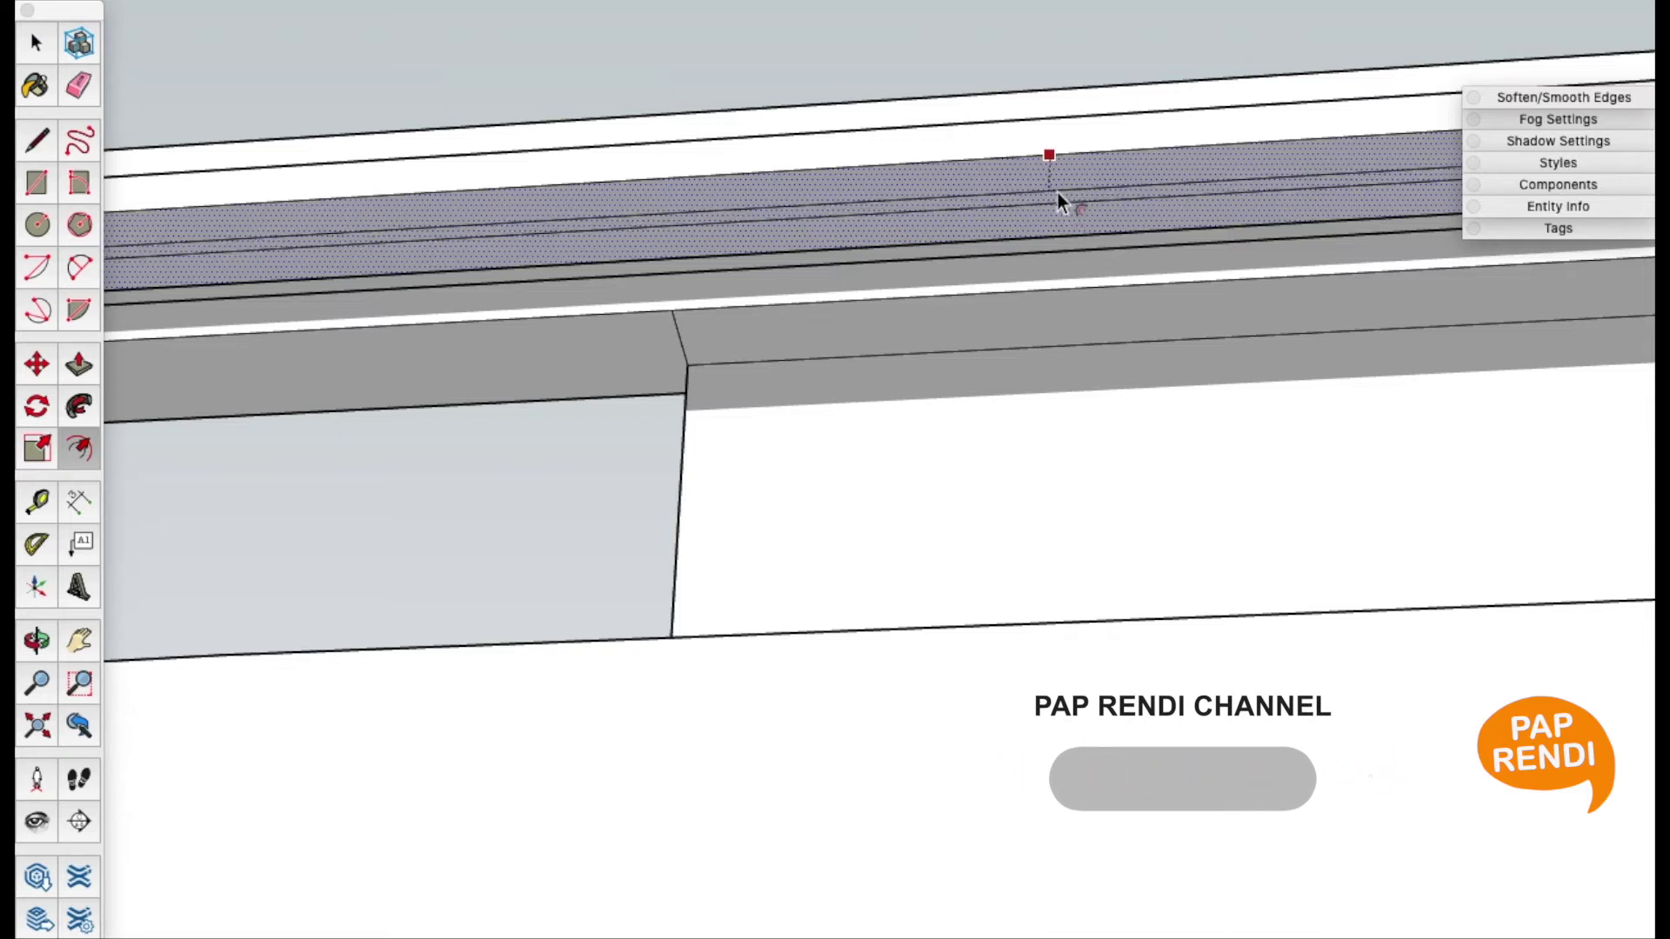
pyautogui.press('space')
# Split the underside edge at its midpoint with a line
pyautogui.click(1075, 200)
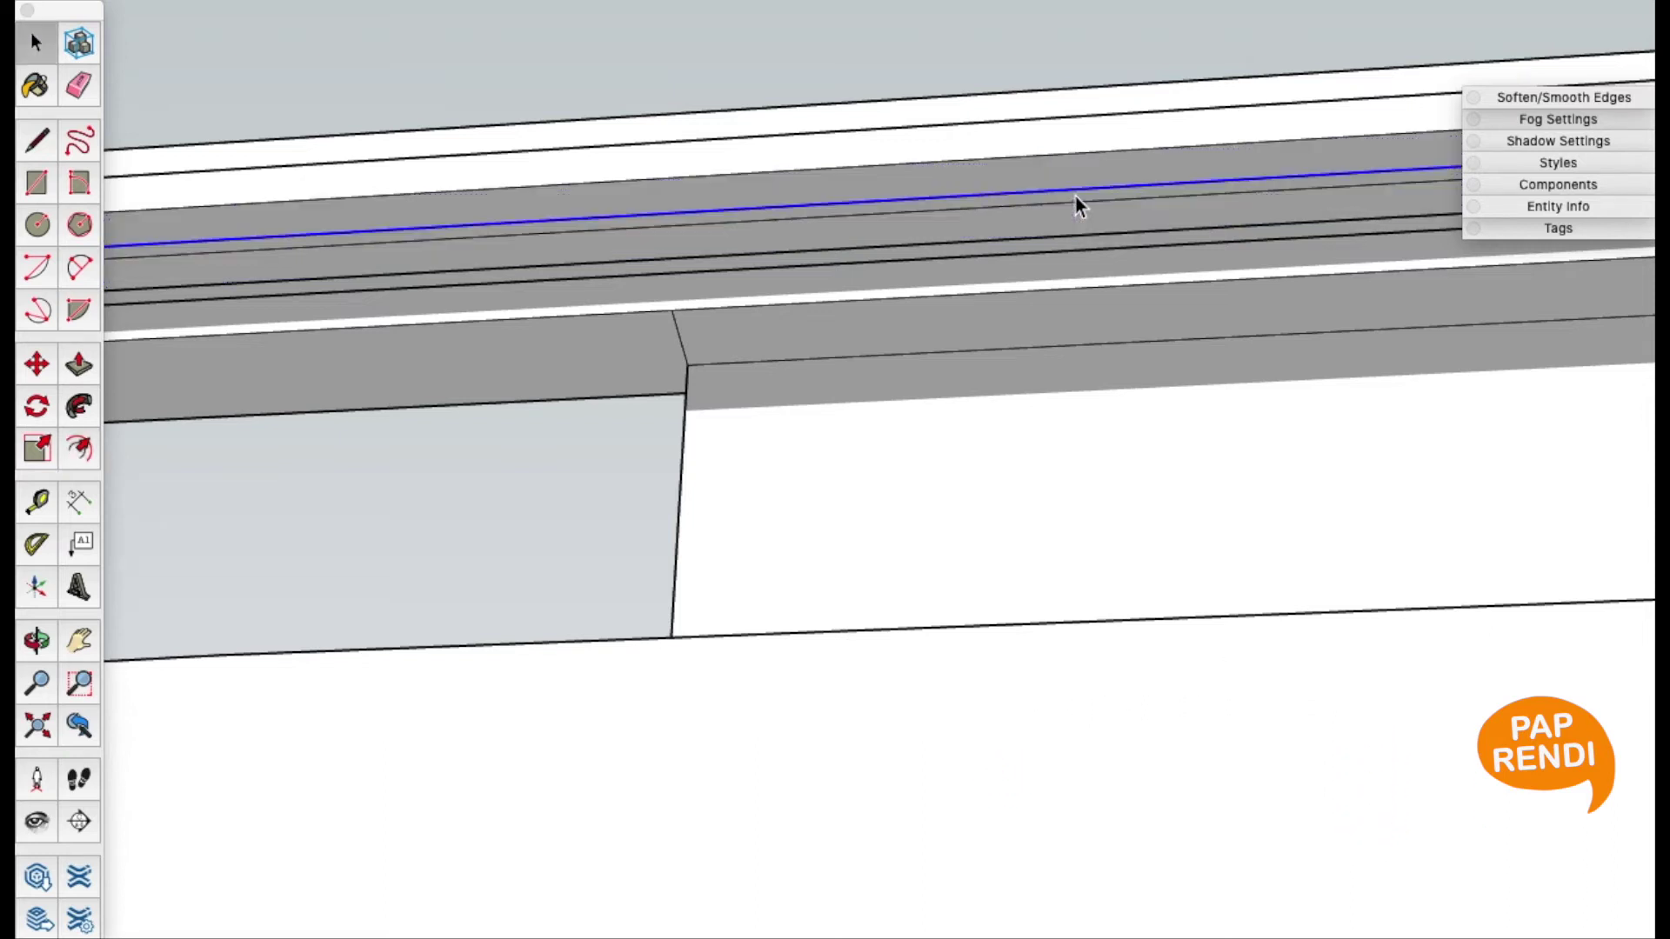
pyautogui.press('o')
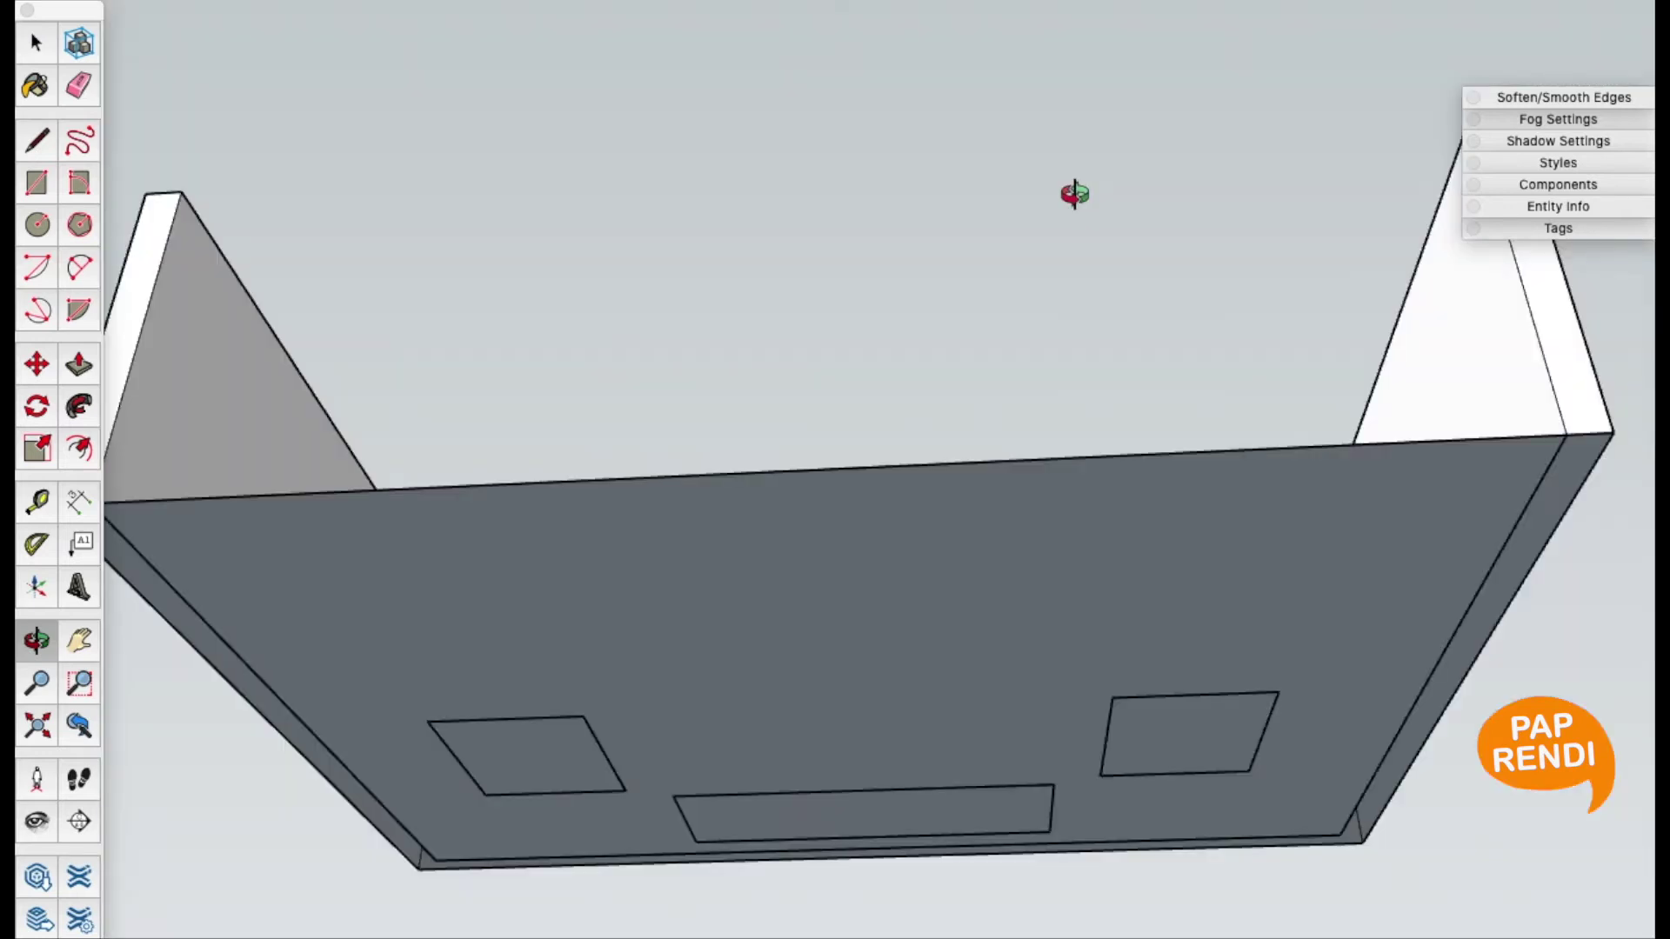
pyautogui.moveTo(976, 284); pyautogui.dragTo(992, 626)
pyautogui.scroll(5, 934, 579)
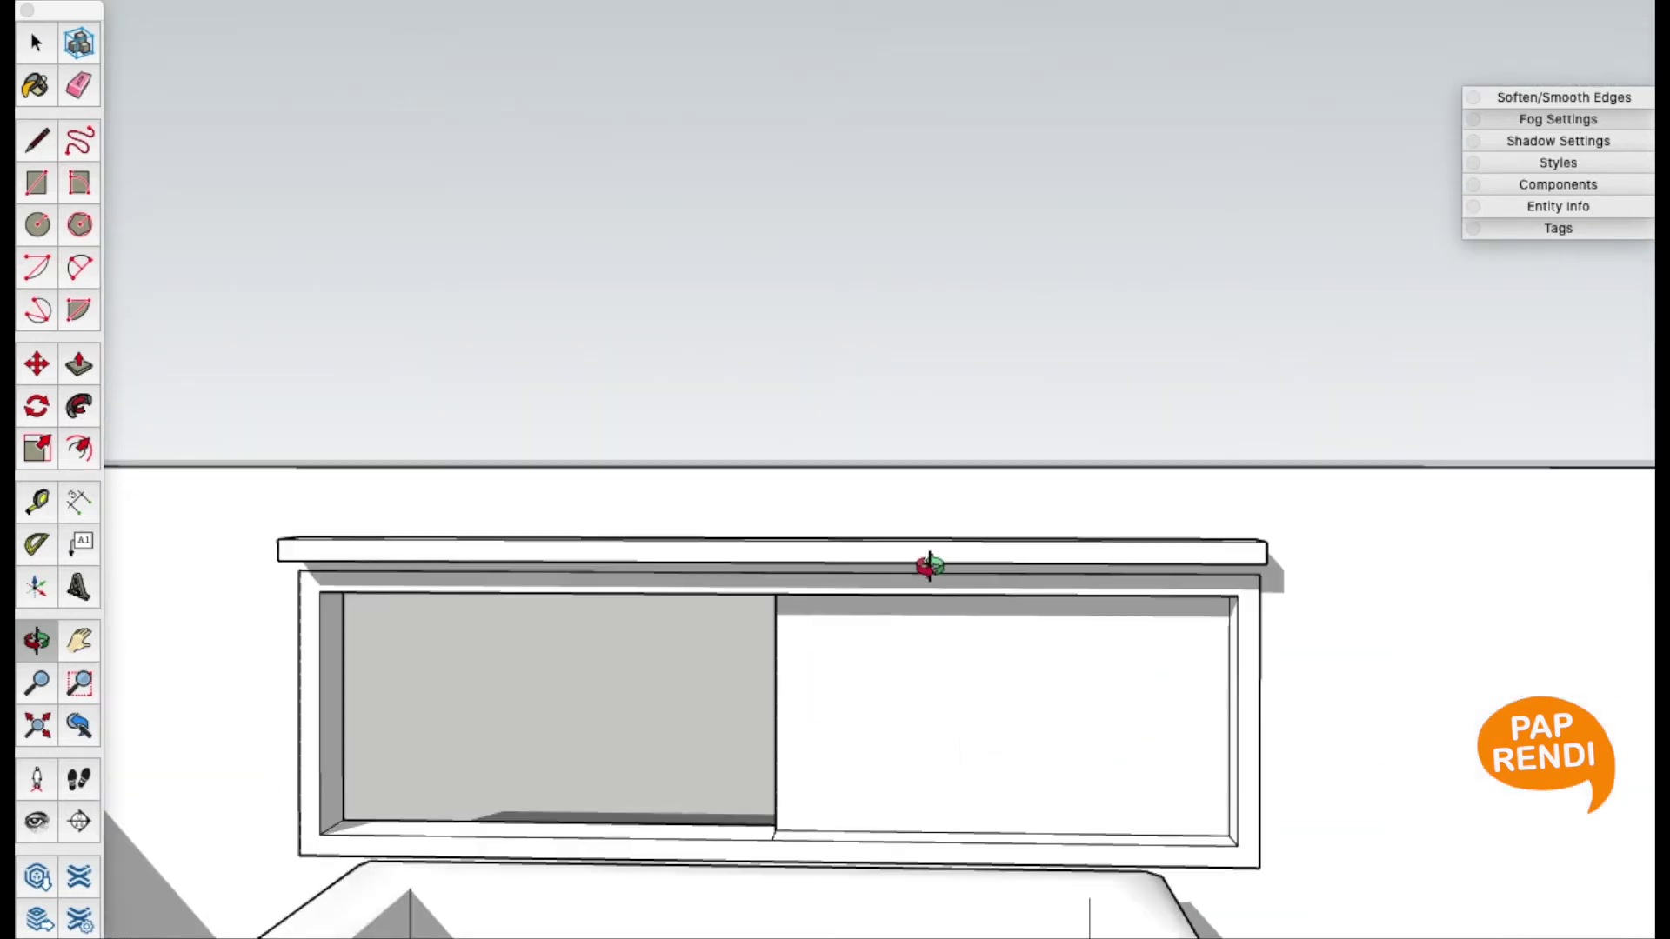
pyautogui.scroll(5, 928, 566)
pyautogui.moveTo(928, 566)
pyautogui.mouseDown()
pyautogui.moveTo(1252, 473)
pyautogui.moveTo(1386, 405)
pyautogui.moveTo(1383, 261)
pyautogui.moveTo(1177, 399)
pyautogui.moveTo(1122, 292)
pyautogui.mouseUp()
pyautogui.press('l')
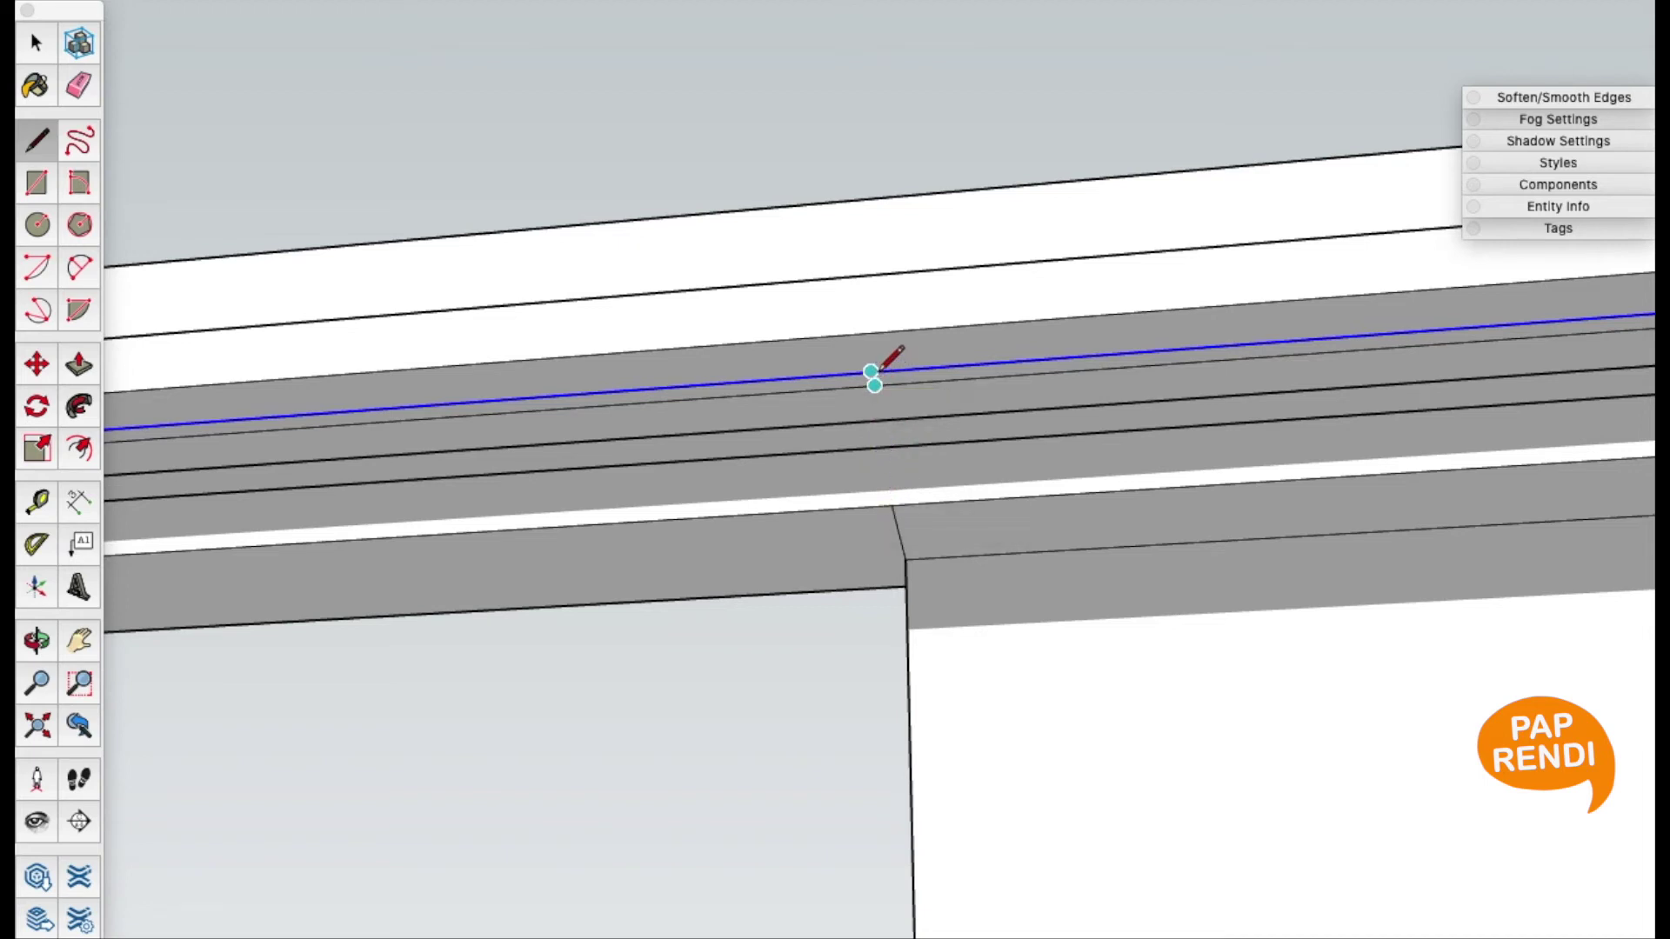
pyautogui.click(872, 372)
pyautogui.press('space')
# Push/Pull the thin underside strip downward
pyautogui.click(859, 376)
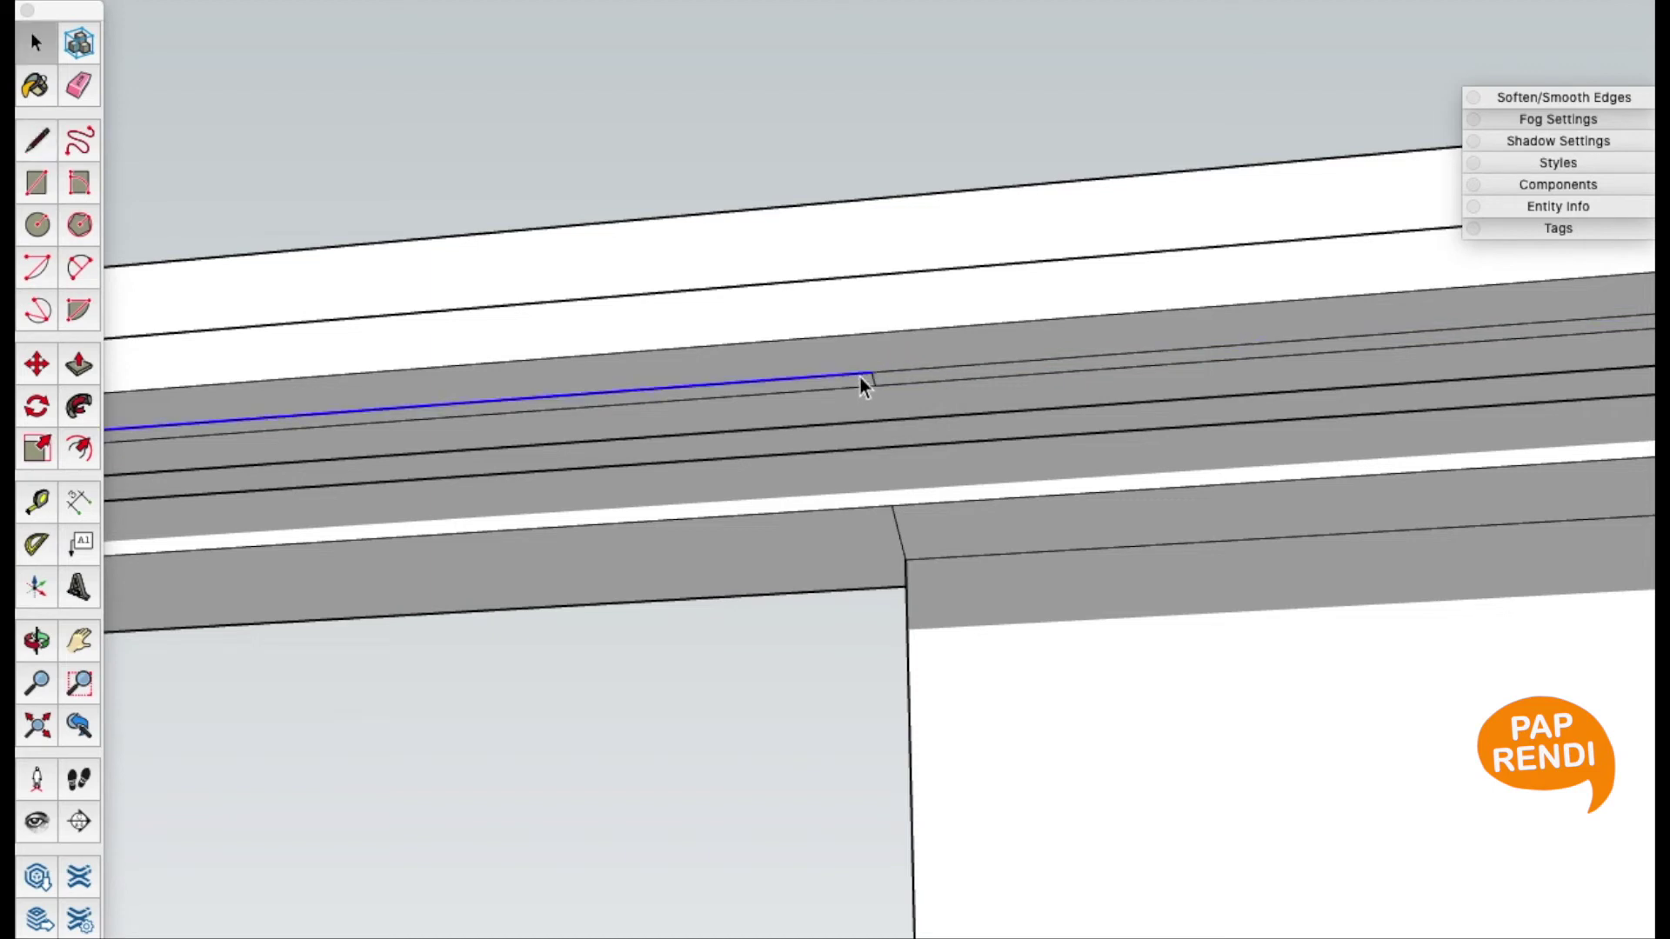
pyautogui.click(859, 381)
pyautogui.press('p')
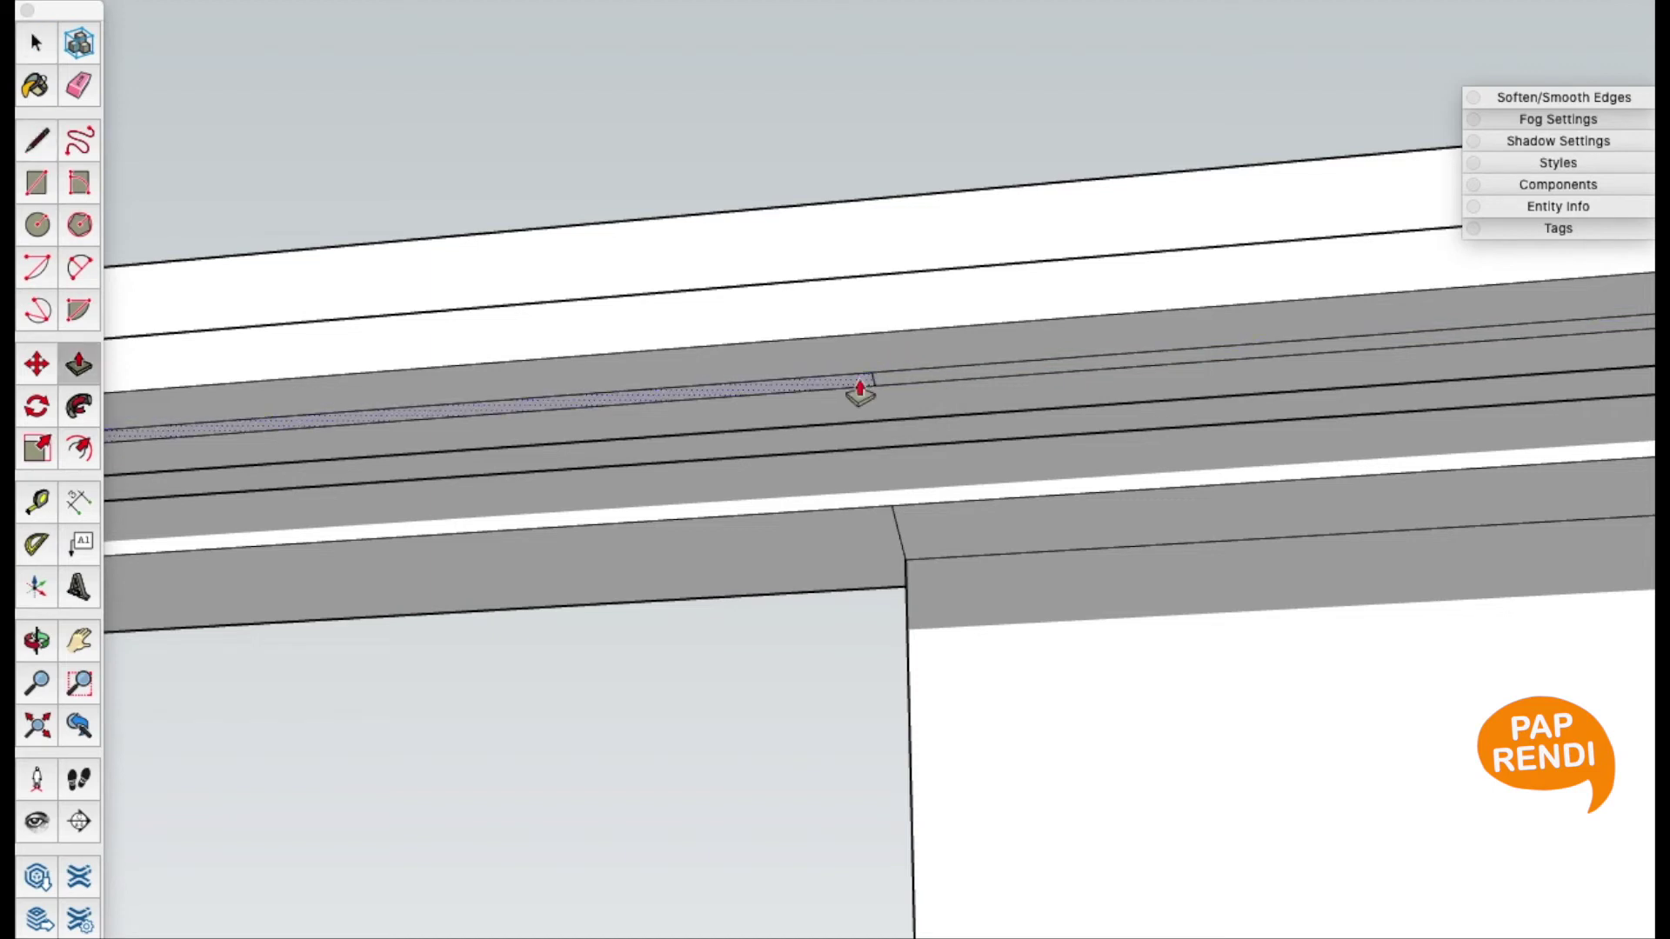
pyautogui.moveTo(859, 388); pyautogui.dragTo(868, 796)
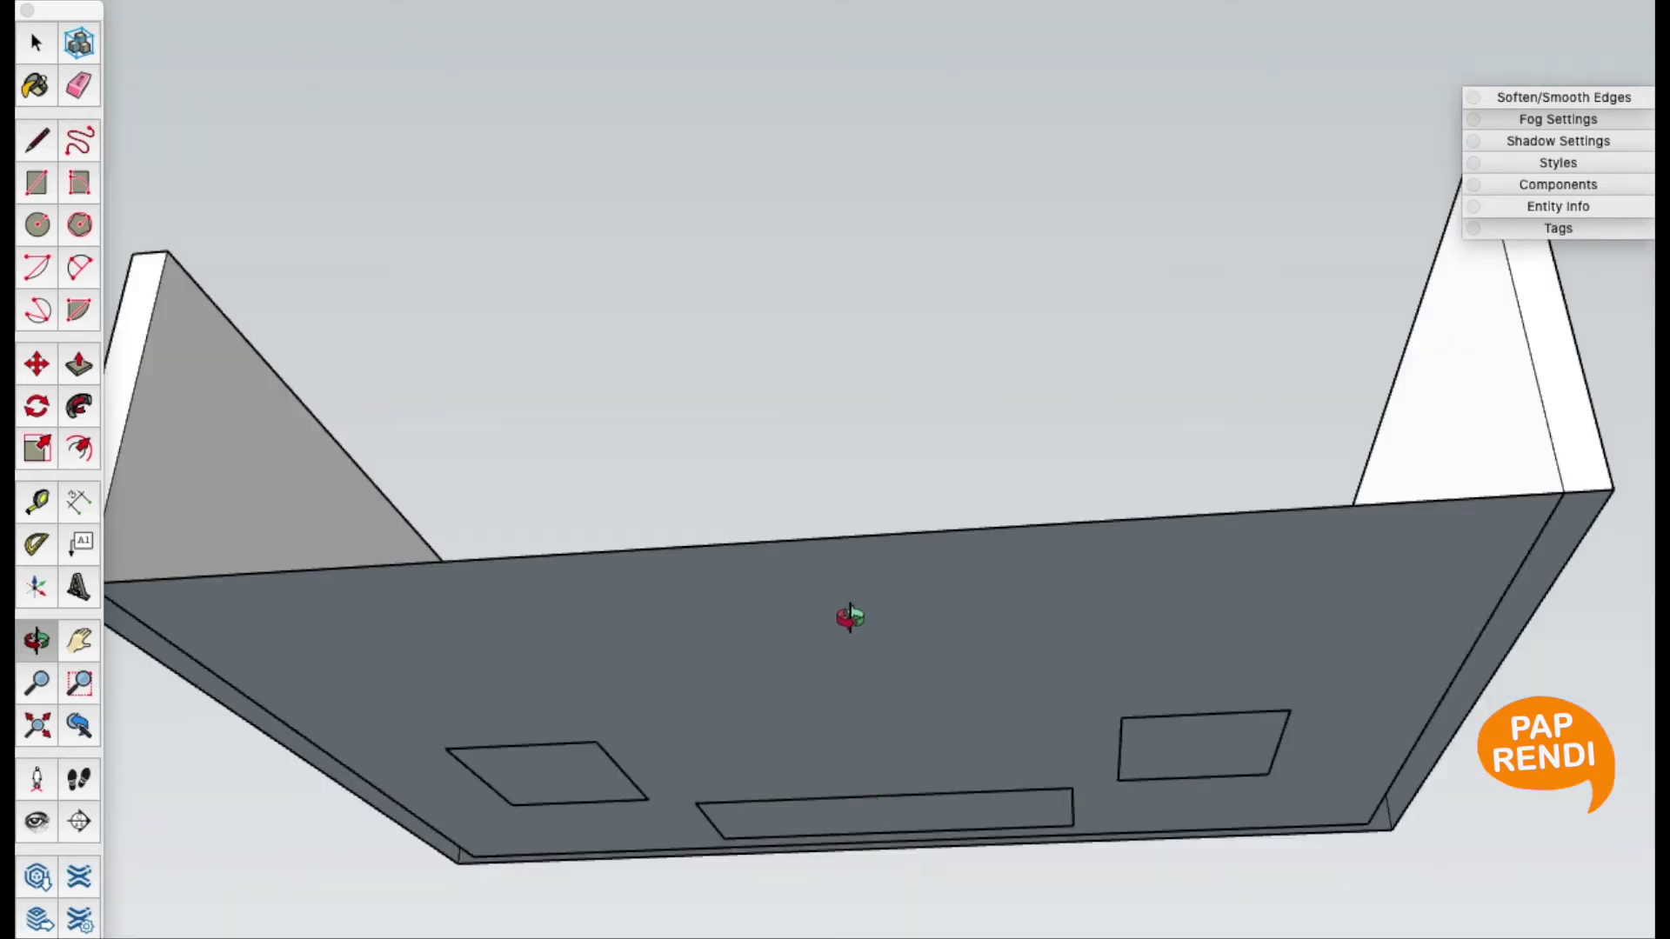
# Pull the cornice underside down into a blind panel over the left pane
pyautogui.moveTo(851, 616)
pyautogui.mouseDown()
pyautogui.moveTo(806, 772)
pyautogui.moveTo(848, 919)
pyautogui.mouseUp()
pyautogui.scroll(5, 831, 596)
pyautogui.moveTo(830, 596)
pyautogui.mouseDown()
pyautogui.moveTo(664, 522)
pyautogui.moveTo(776, 624)
pyautogui.mouseUp()
pyautogui.press('space')
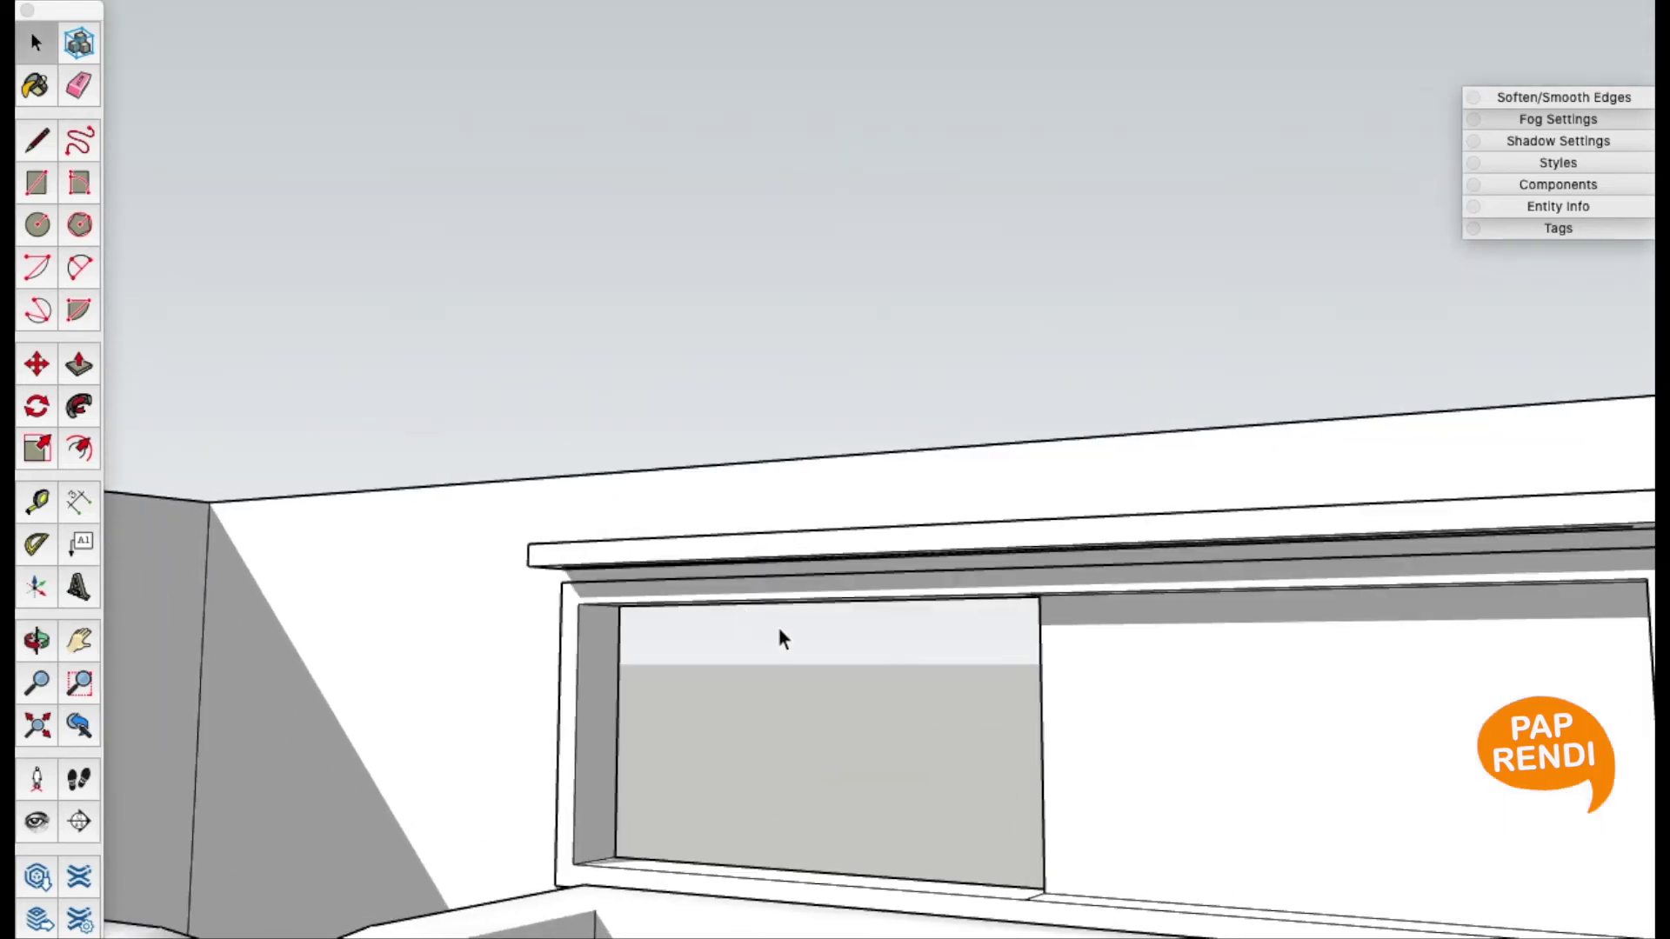
pyautogui.press('o')
pyautogui.moveTo(828, 682); pyautogui.dragTo(737, 487)
pyautogui.press('space')
pyautogui.click(738, 487)
pyautogui.press('p')
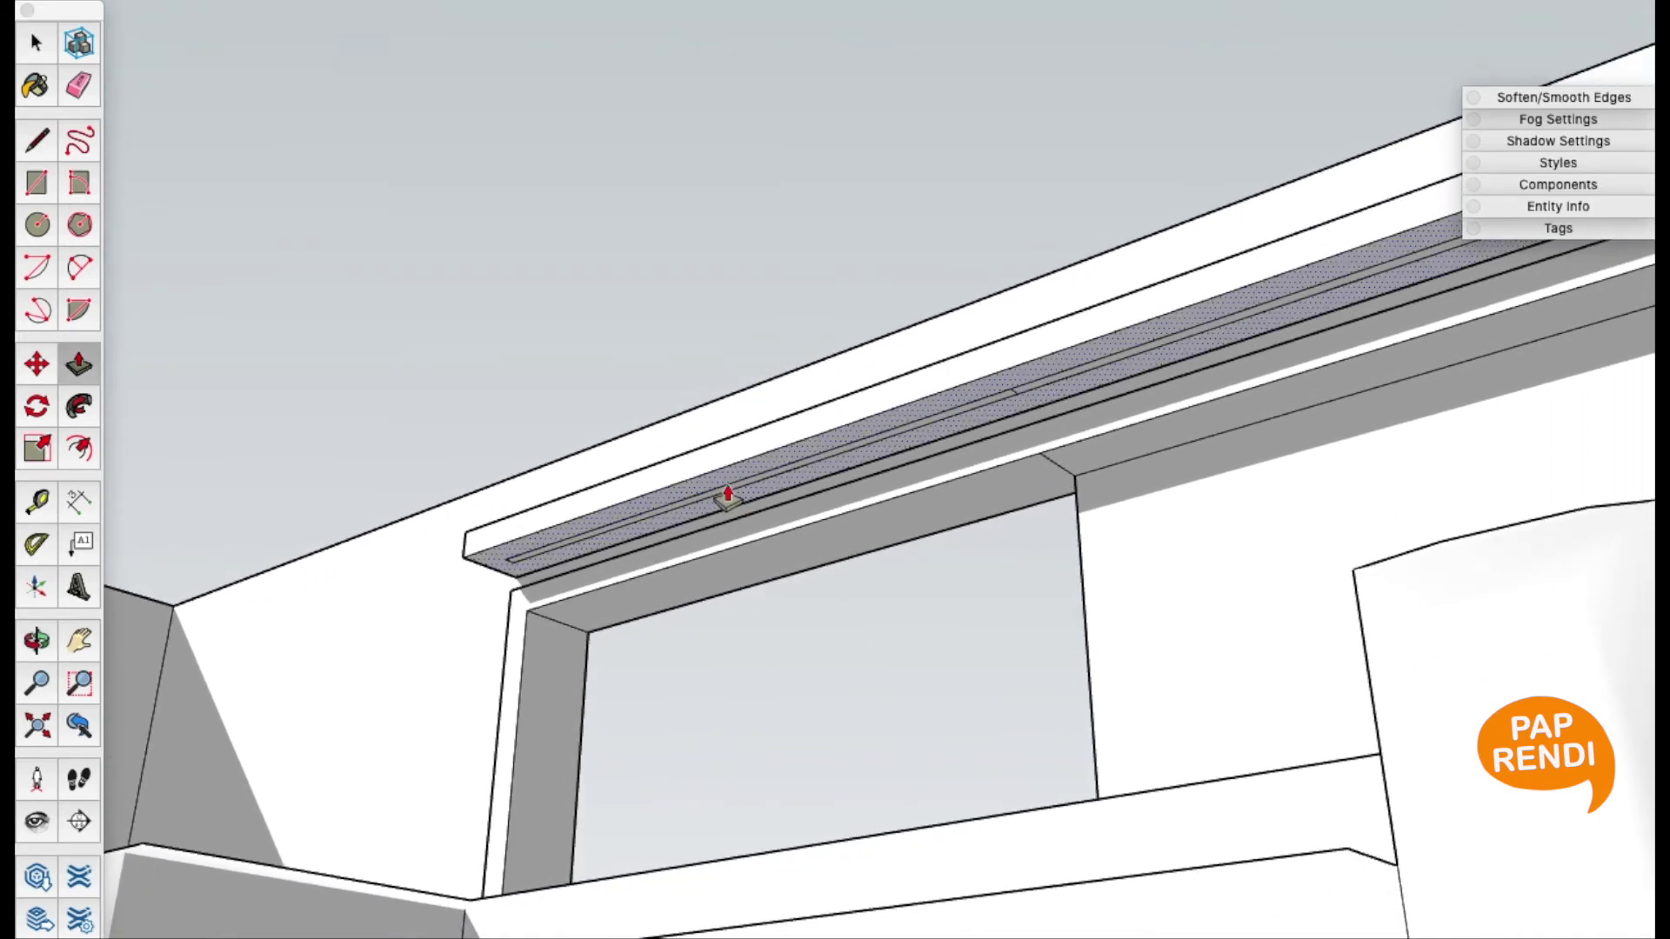
pyautogui.click(730, 500)
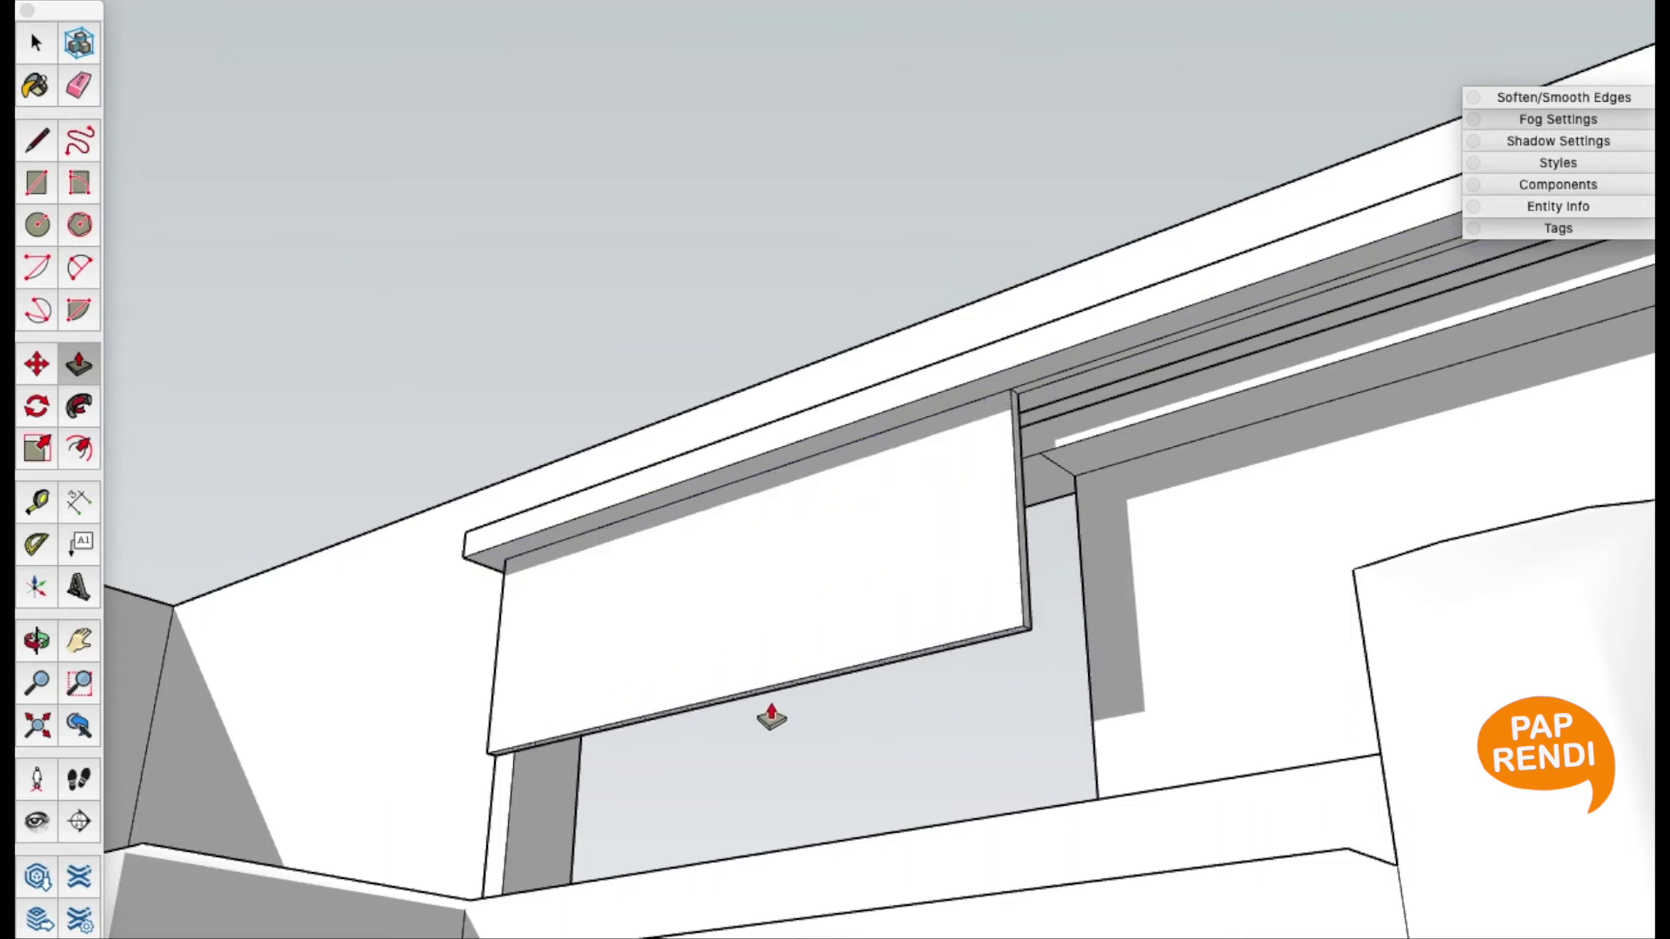
pyautogui.click(770, 715)
pyautogui.press('space')
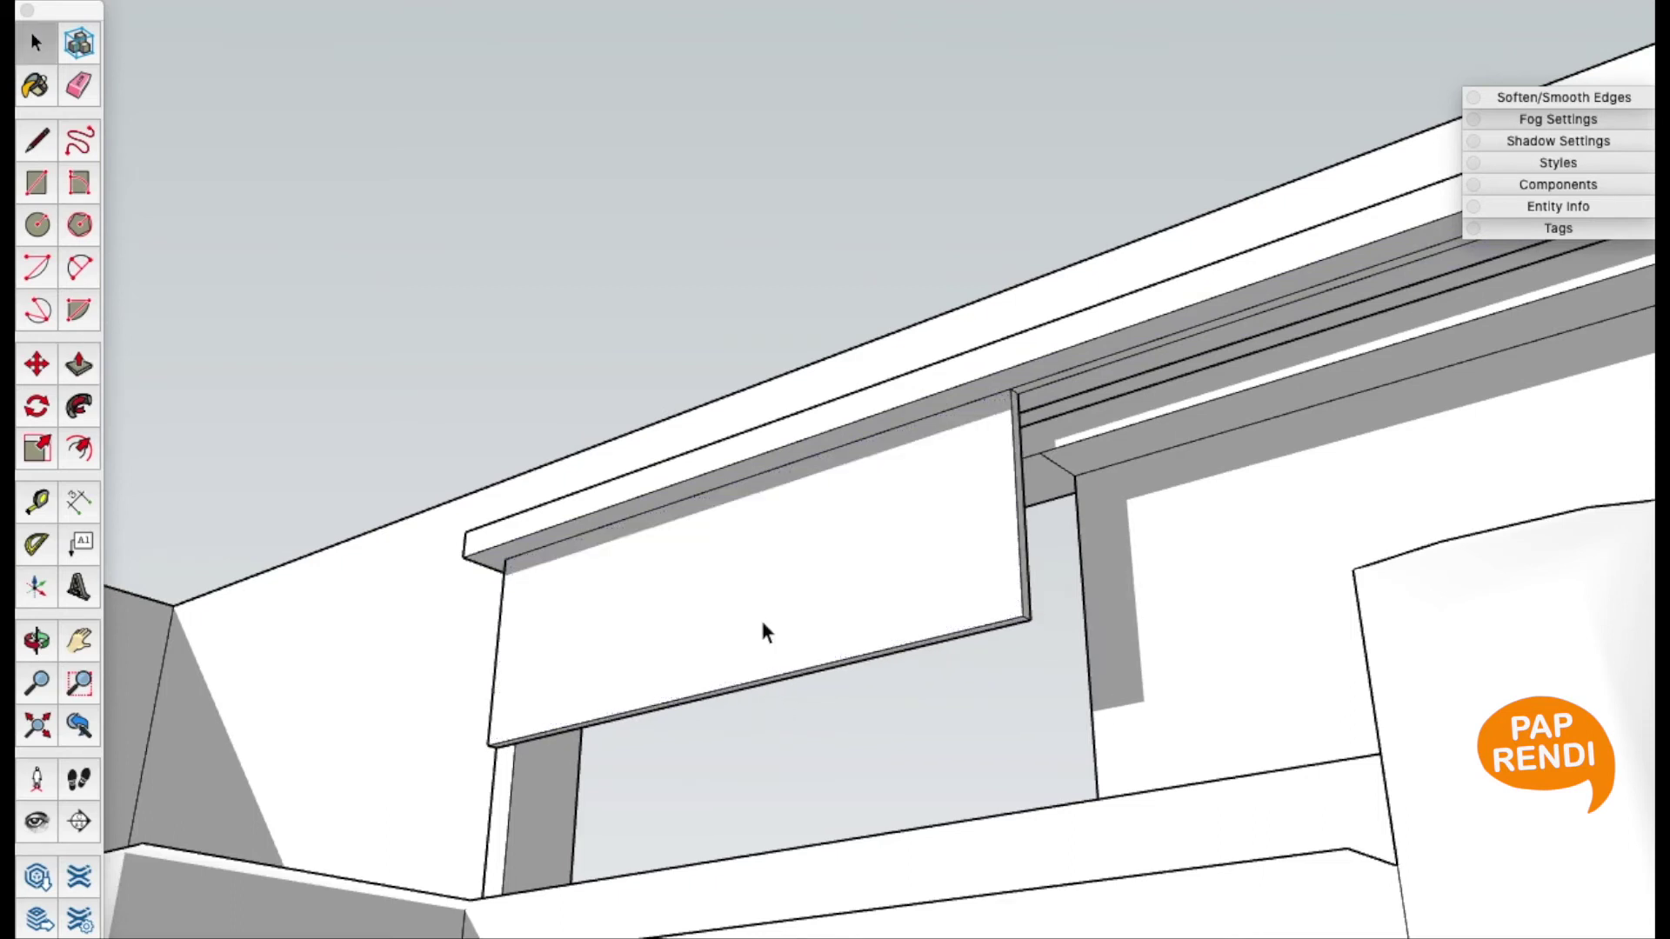
# Orbit to a level view of the window and zoom out to the room
pyautogui.click(759, 617)
pyautogui.press('o')
pyautogui.moveTo(759, 617)
pyautogui.mouseDown()
pyautogui.moveTo(977, 850)
pyautogui.moveTo(1146, 765)
pyautogui.moveTo(992, 541)
pyautogui.moveTo(1192, 682)
pyautogui.moveTo(1107, 488)
pyautogui.moveTo(906, 492)
pyautogui.moveTo(1163, 495)
pyautogui.moveTo(1062, 504)
pyautogui.moveTo(1144, 495)
pyautogui.moveTo(1093, 523)
pyautogui.mouseUp()
pyautogui.scroll(-3, 1220, 757)
pyautogui.scroll(-3, 1109, 489)
# Paint the sofa and armchairs with olive green from the Carpet, Fabrics collection
pyautogui.press('space')
pyautogui.press('b')
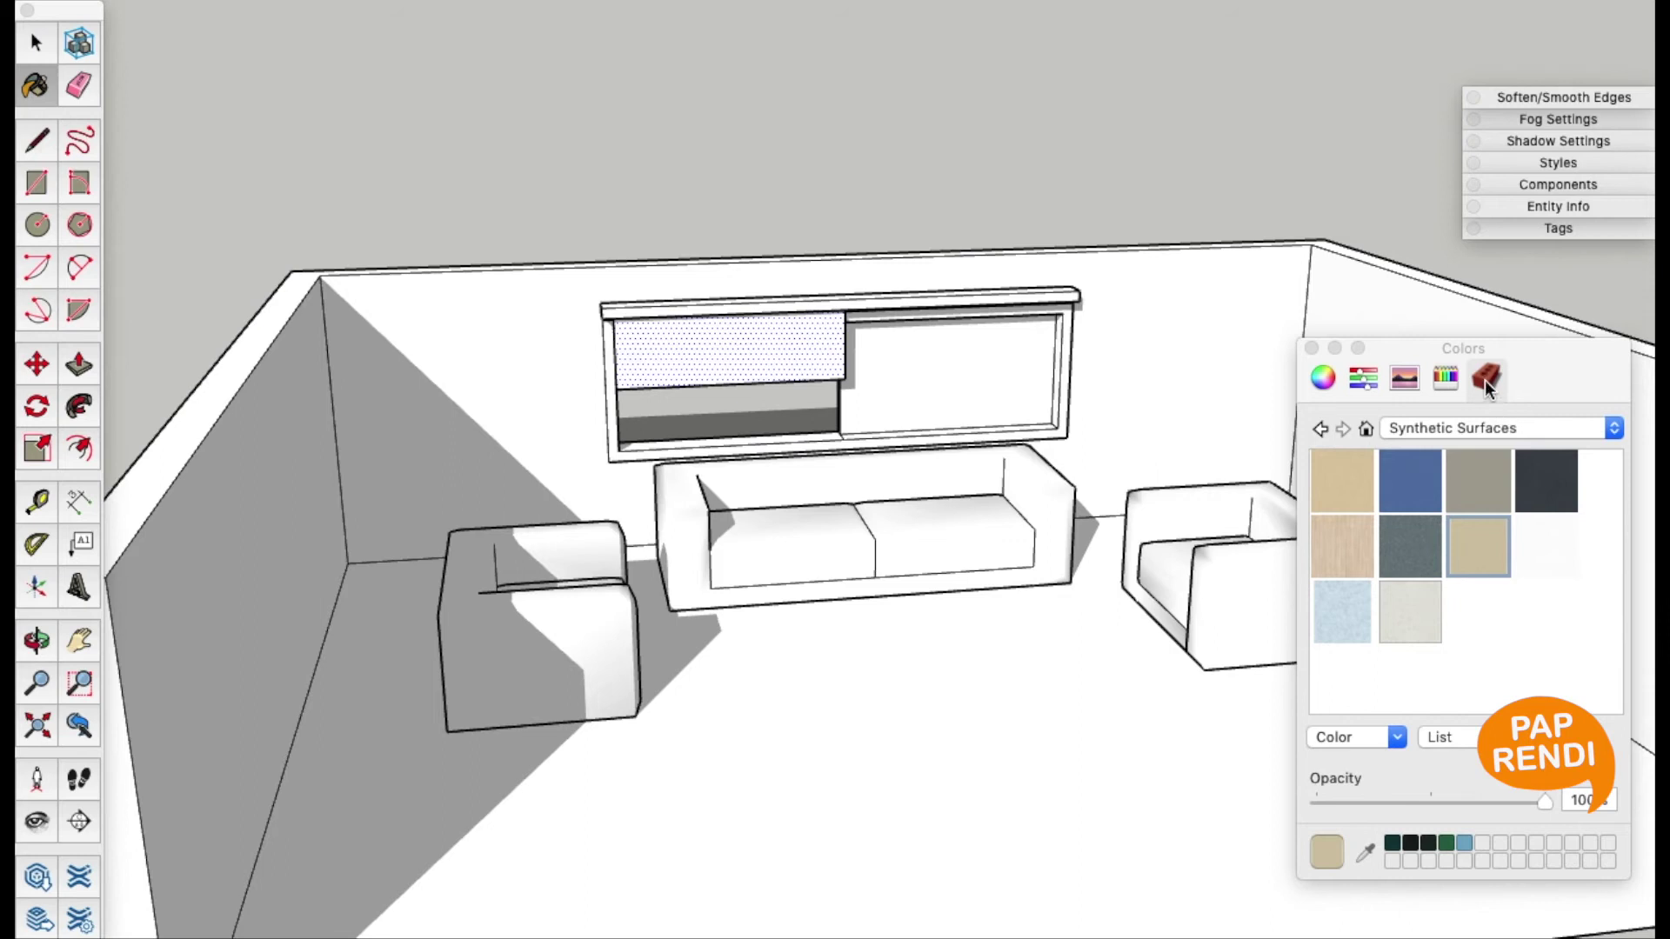
pyautogui.click(1509, 426)
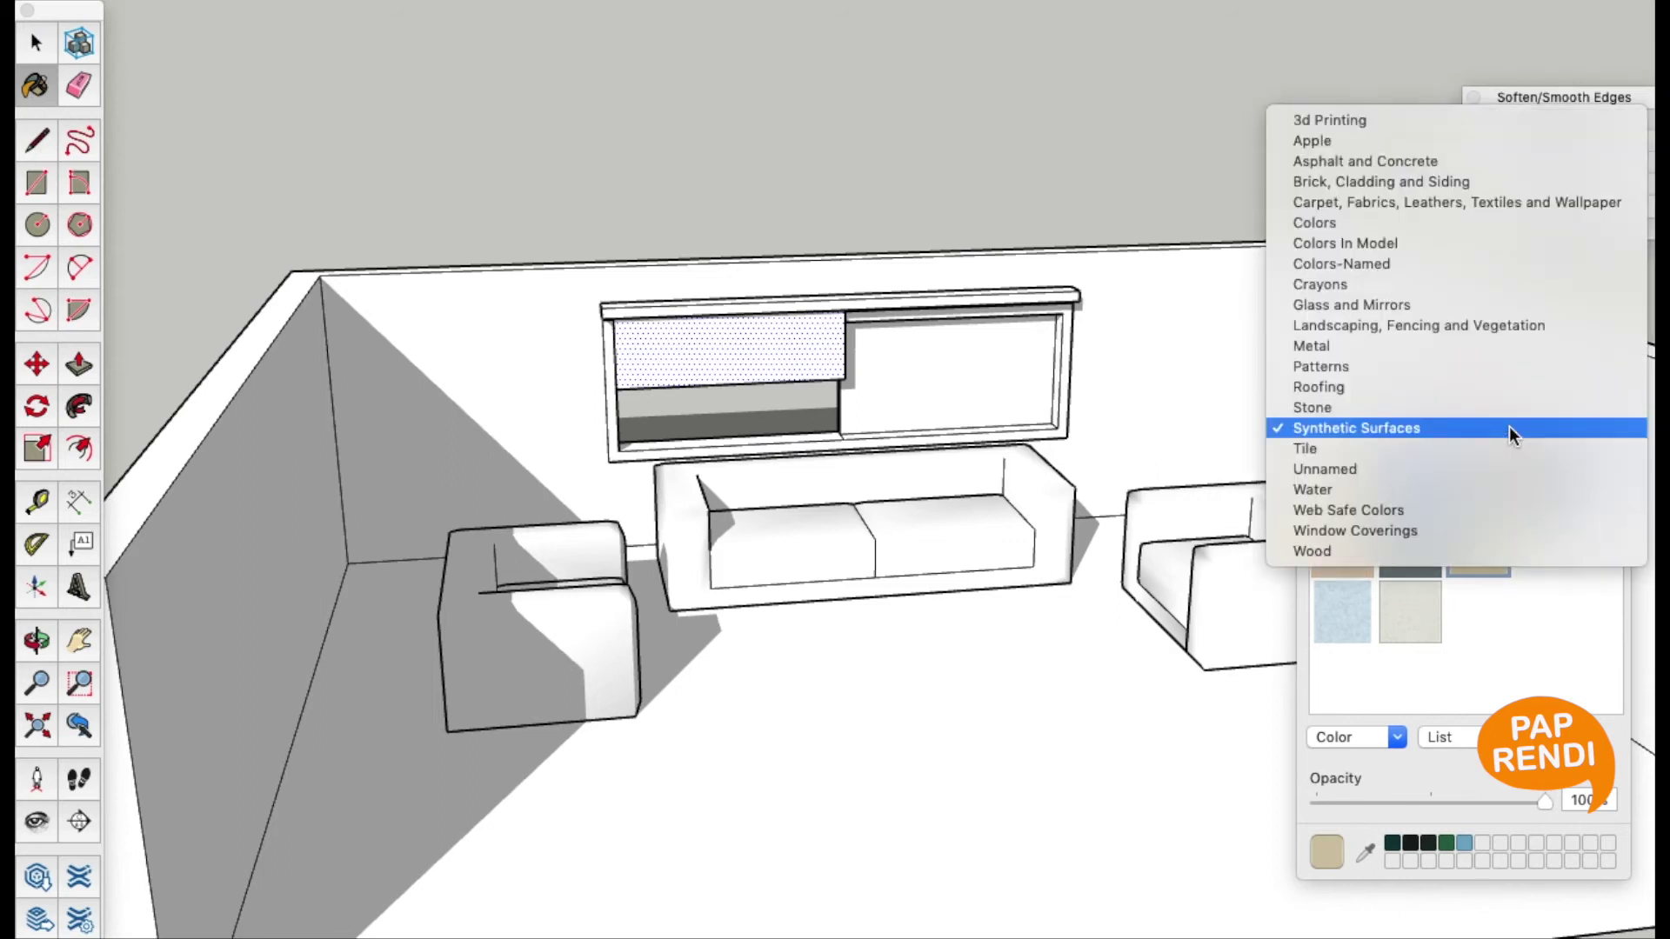
pyautogui.click(1495, 202)
pyautogui.scroll(-3, 1450, 634)
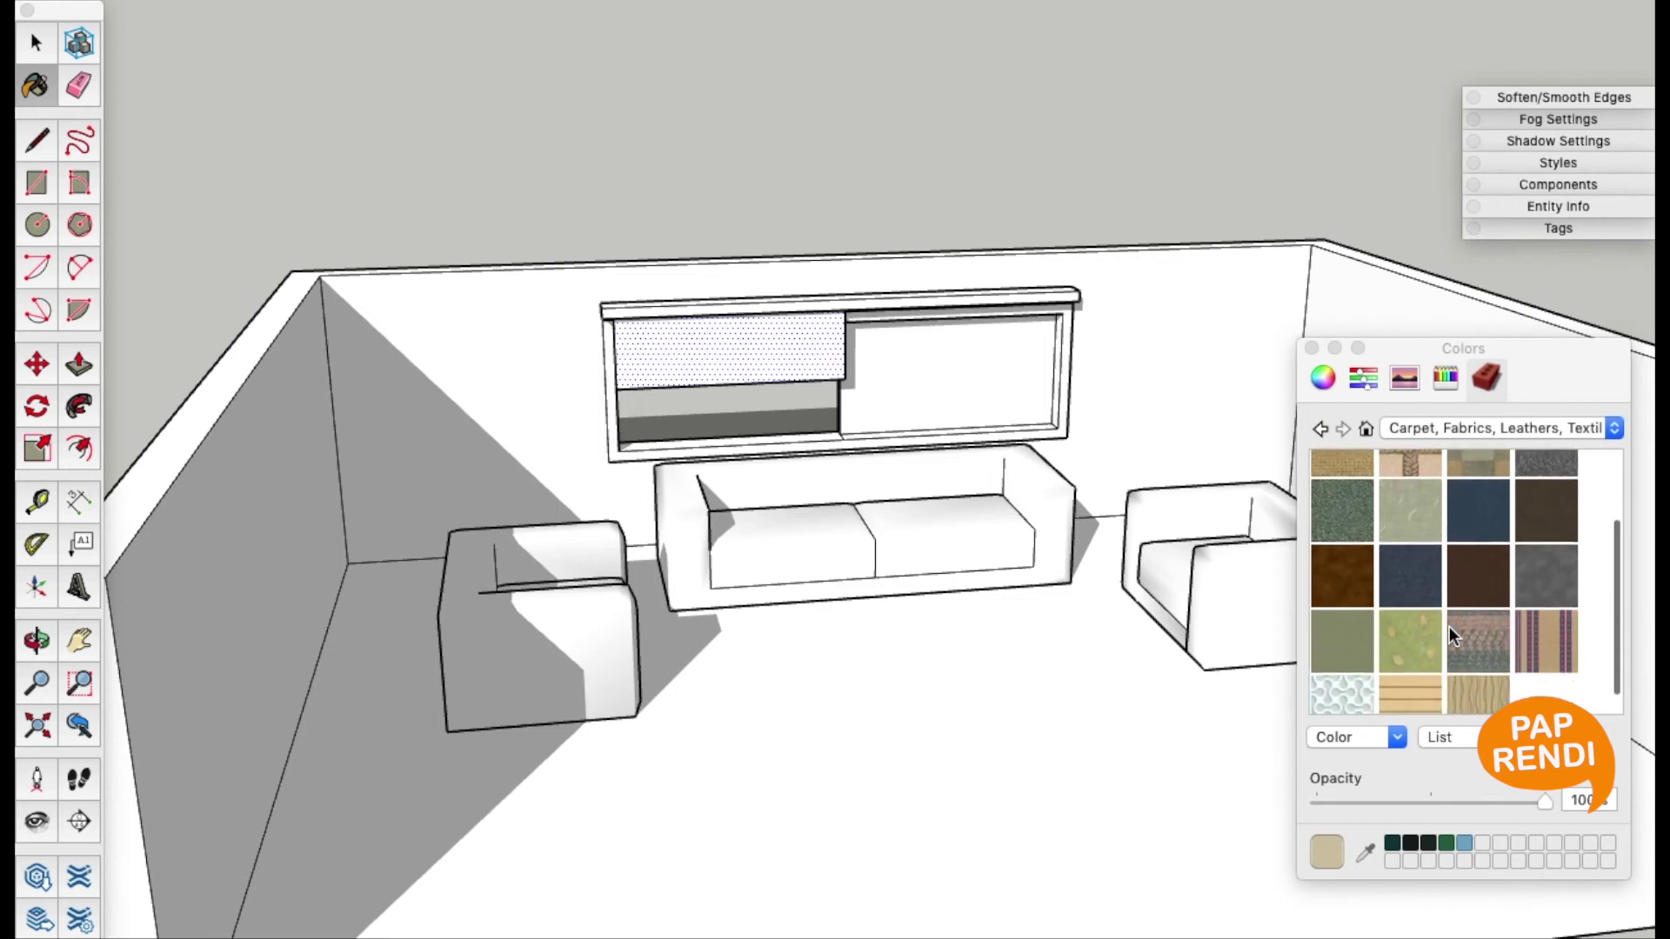
pyautogui.click(1325, 633)
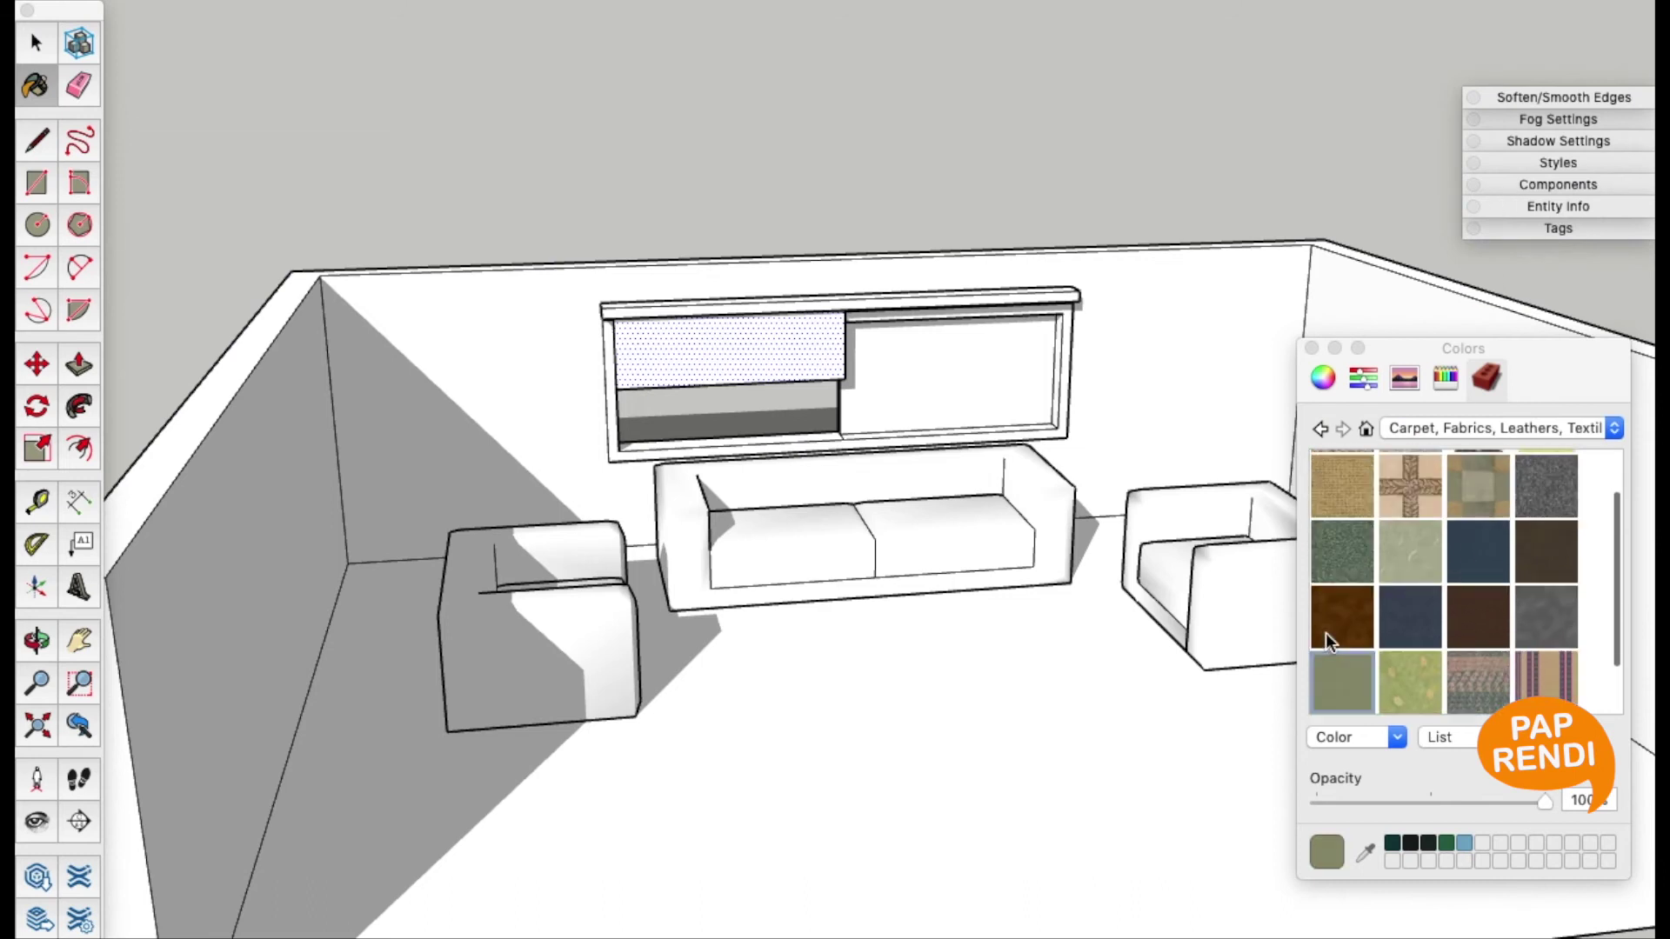
pyautogui.click(972, 485)
# Inside the furniture group, paint the sofa seat cushions with green patterned fabric
pyautogui.press('space')
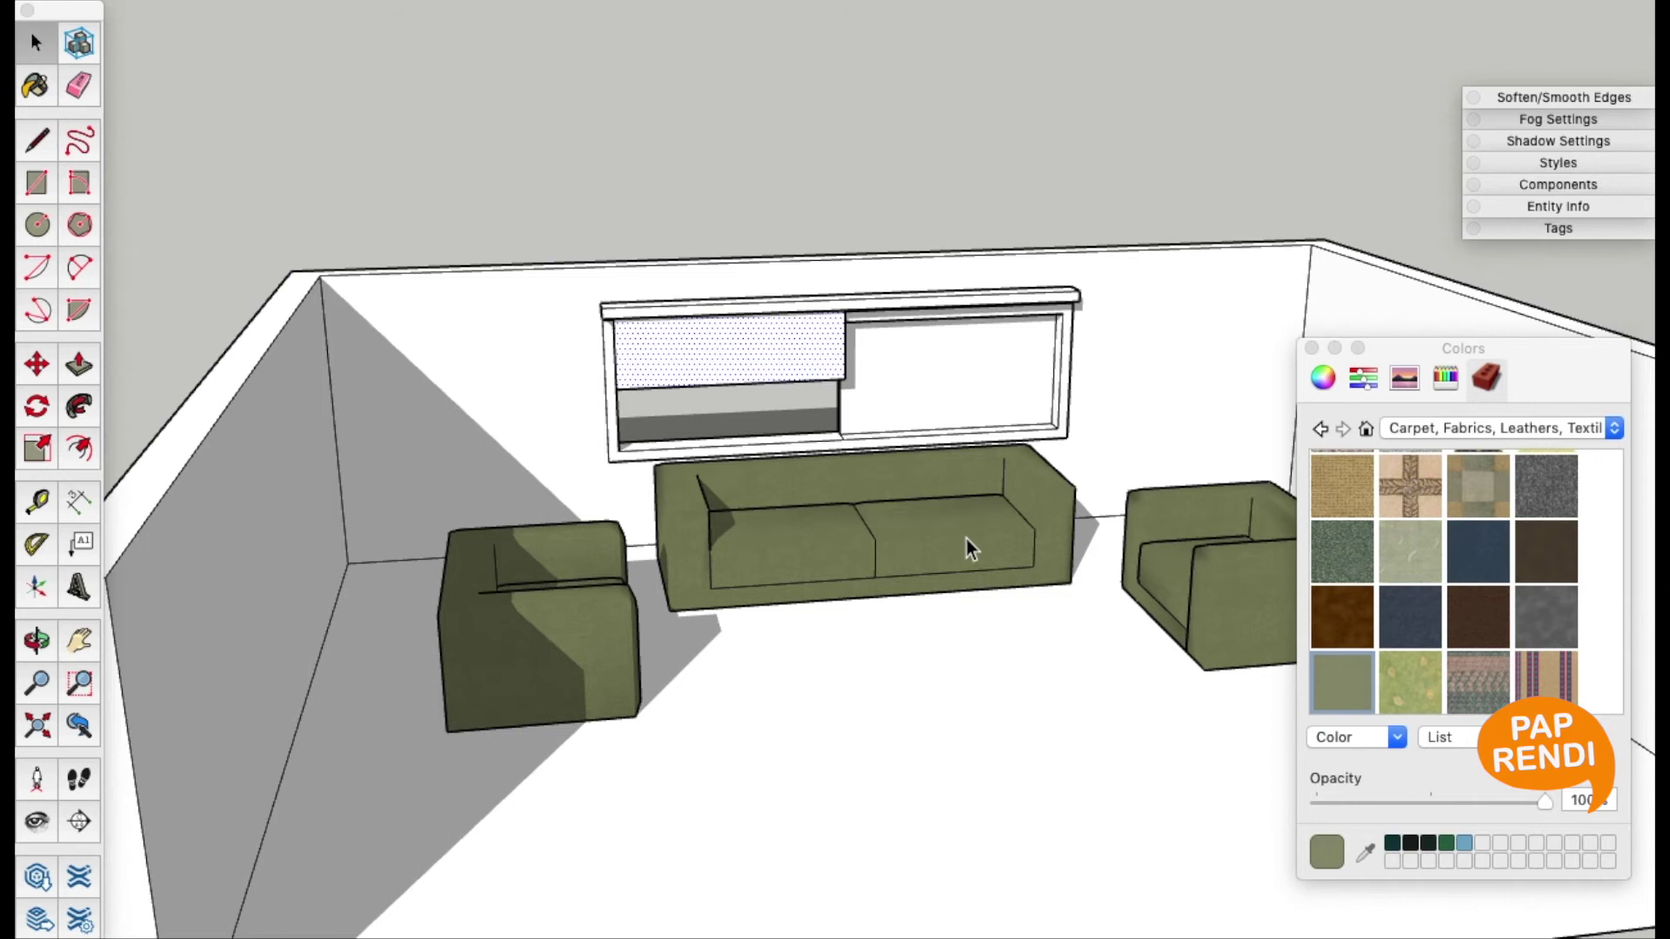
pyautogui.doubleClick(967, 539)
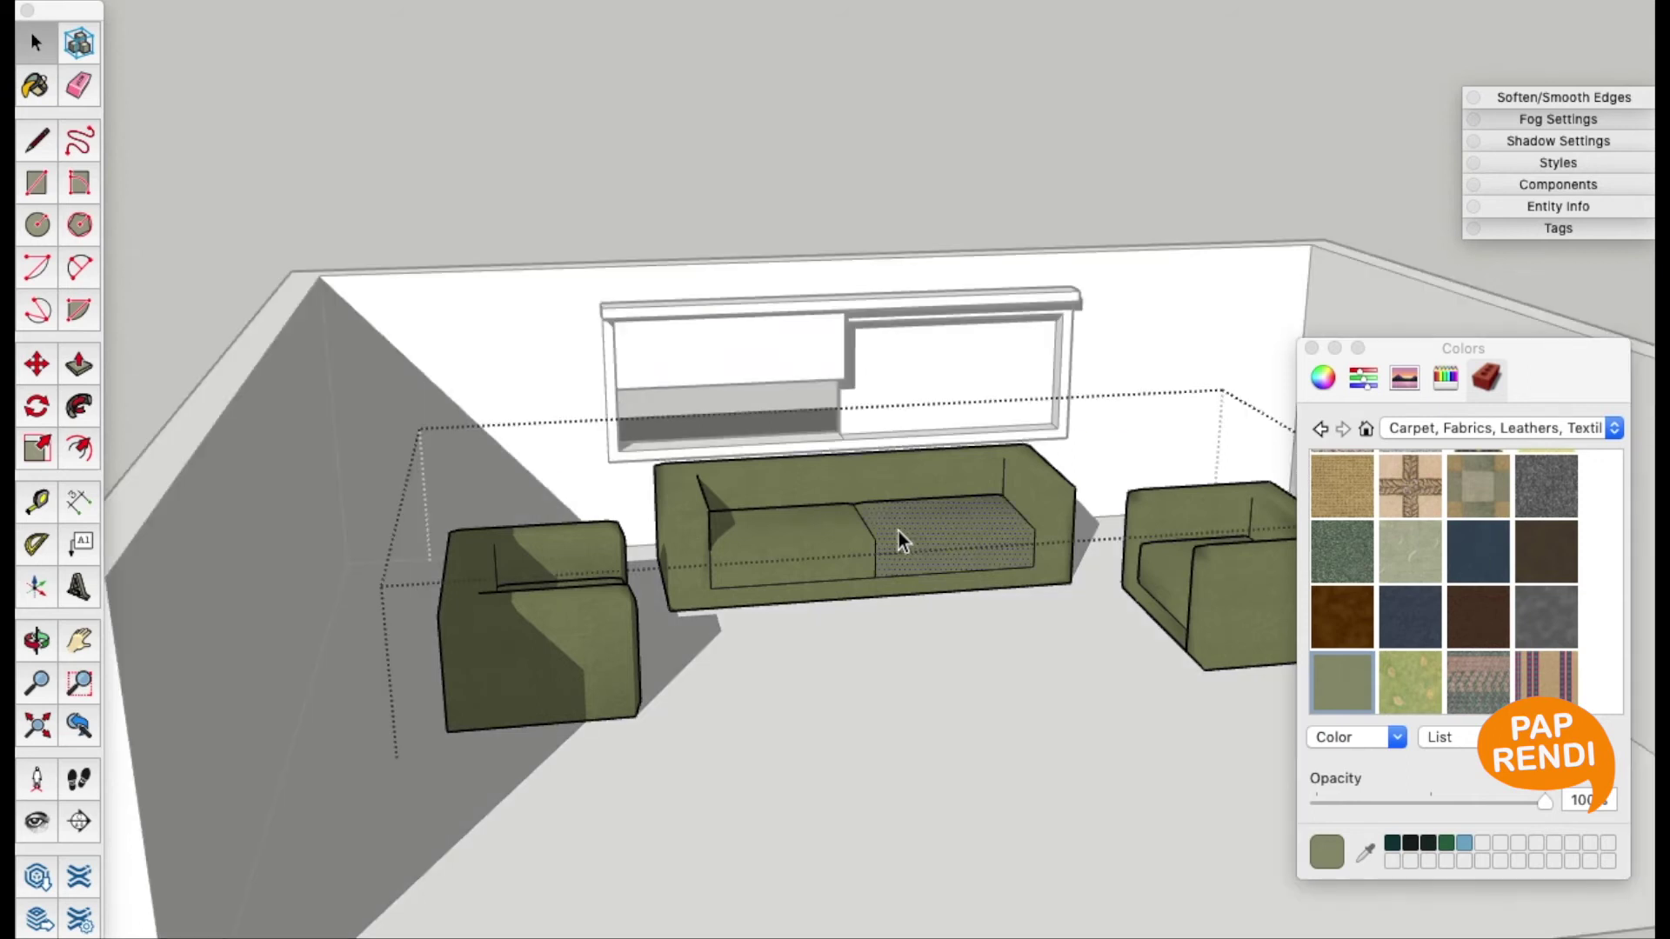
pyautogui.click(1394, 693)
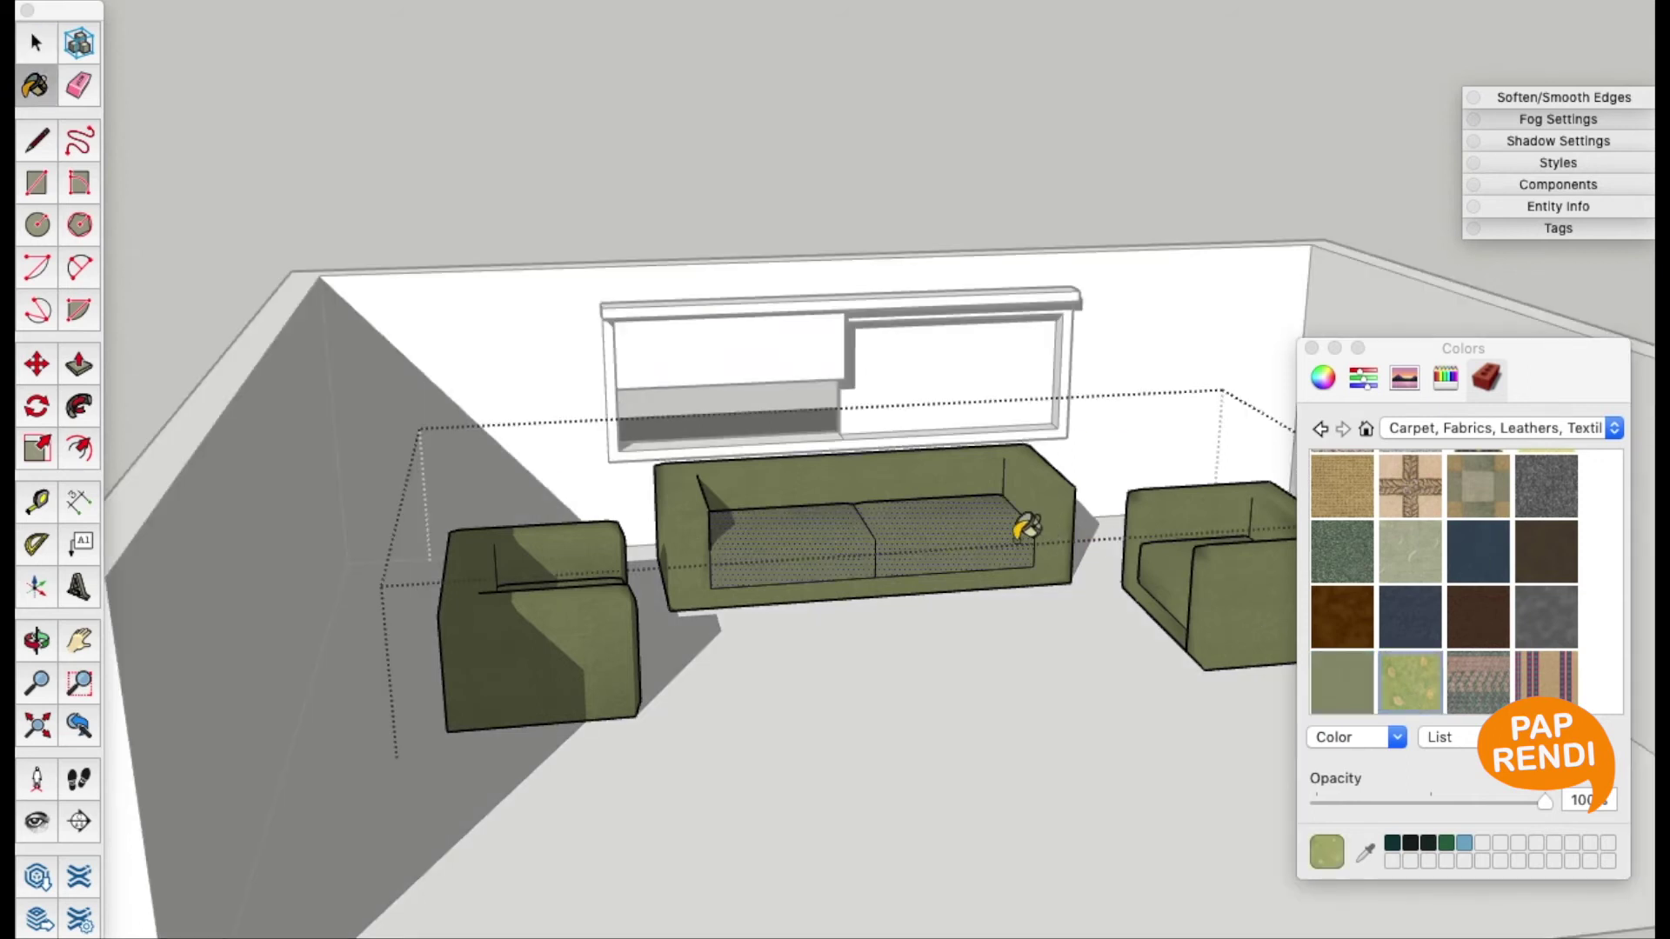
pyautogui.click(1000, 518)
pyautogui.scroll(5, 1000, 517)
pyautogui.scroll(-2, 1000, 517)
pyautogui.scroll(-1, 1000, 517)
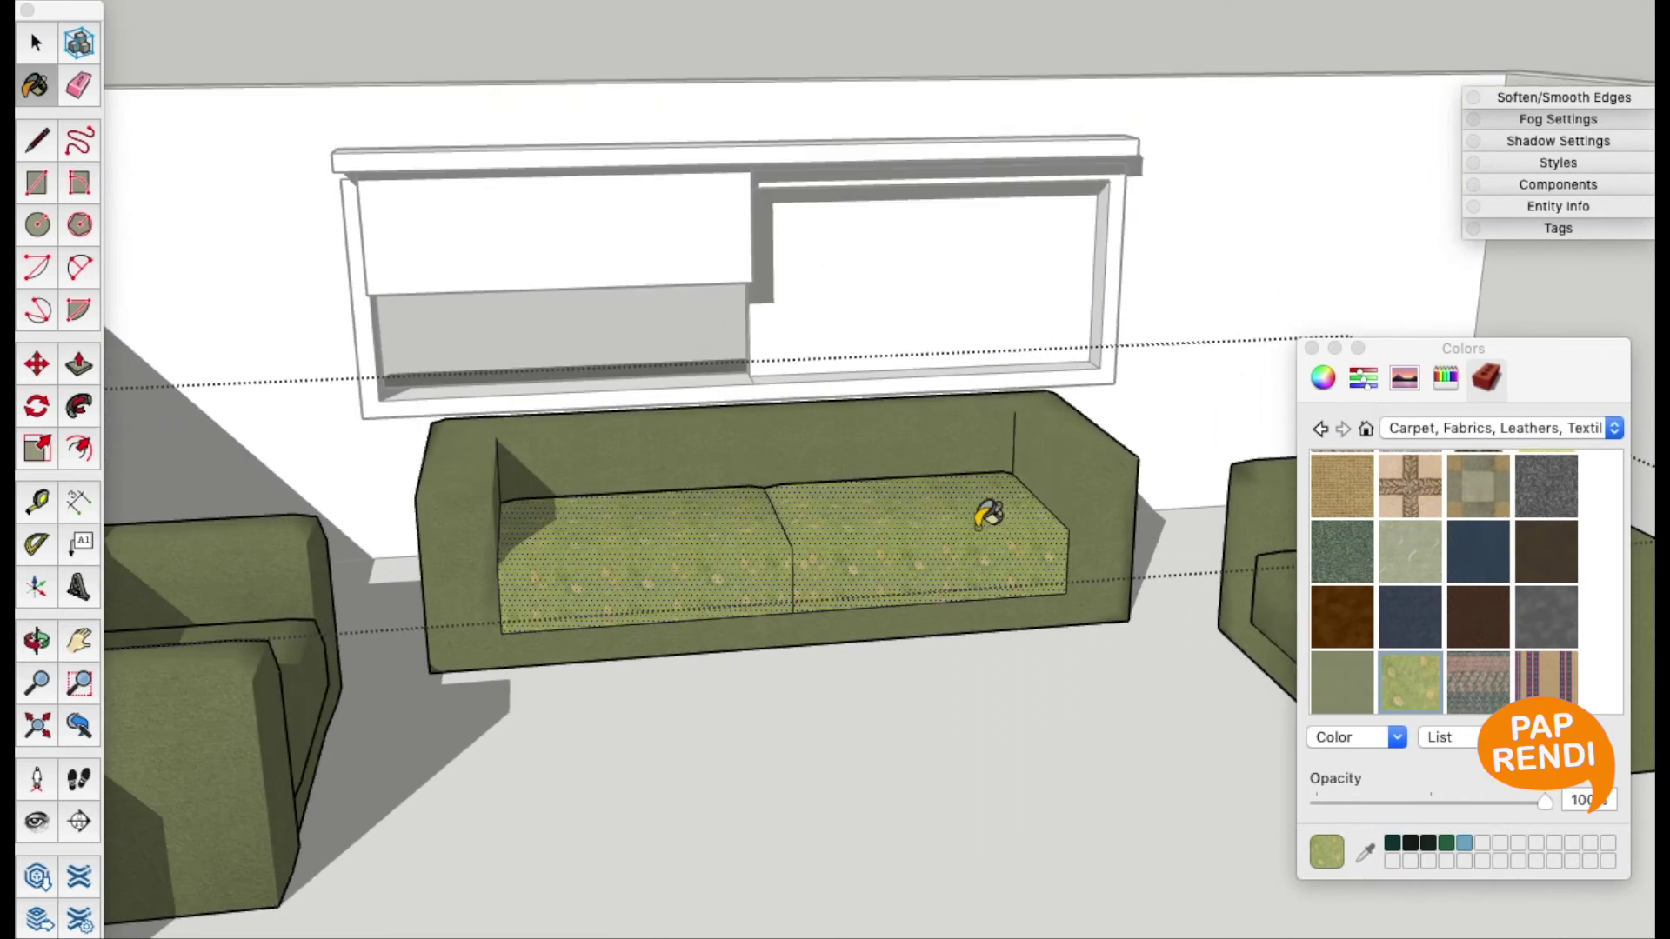
# Paint both armchairs' inner faces with the green patterned fabric
pyautogui.press('space')
pyautogui.press('b')
pyautogui.click(295, 670)
pyautogui.click(1291, 592)
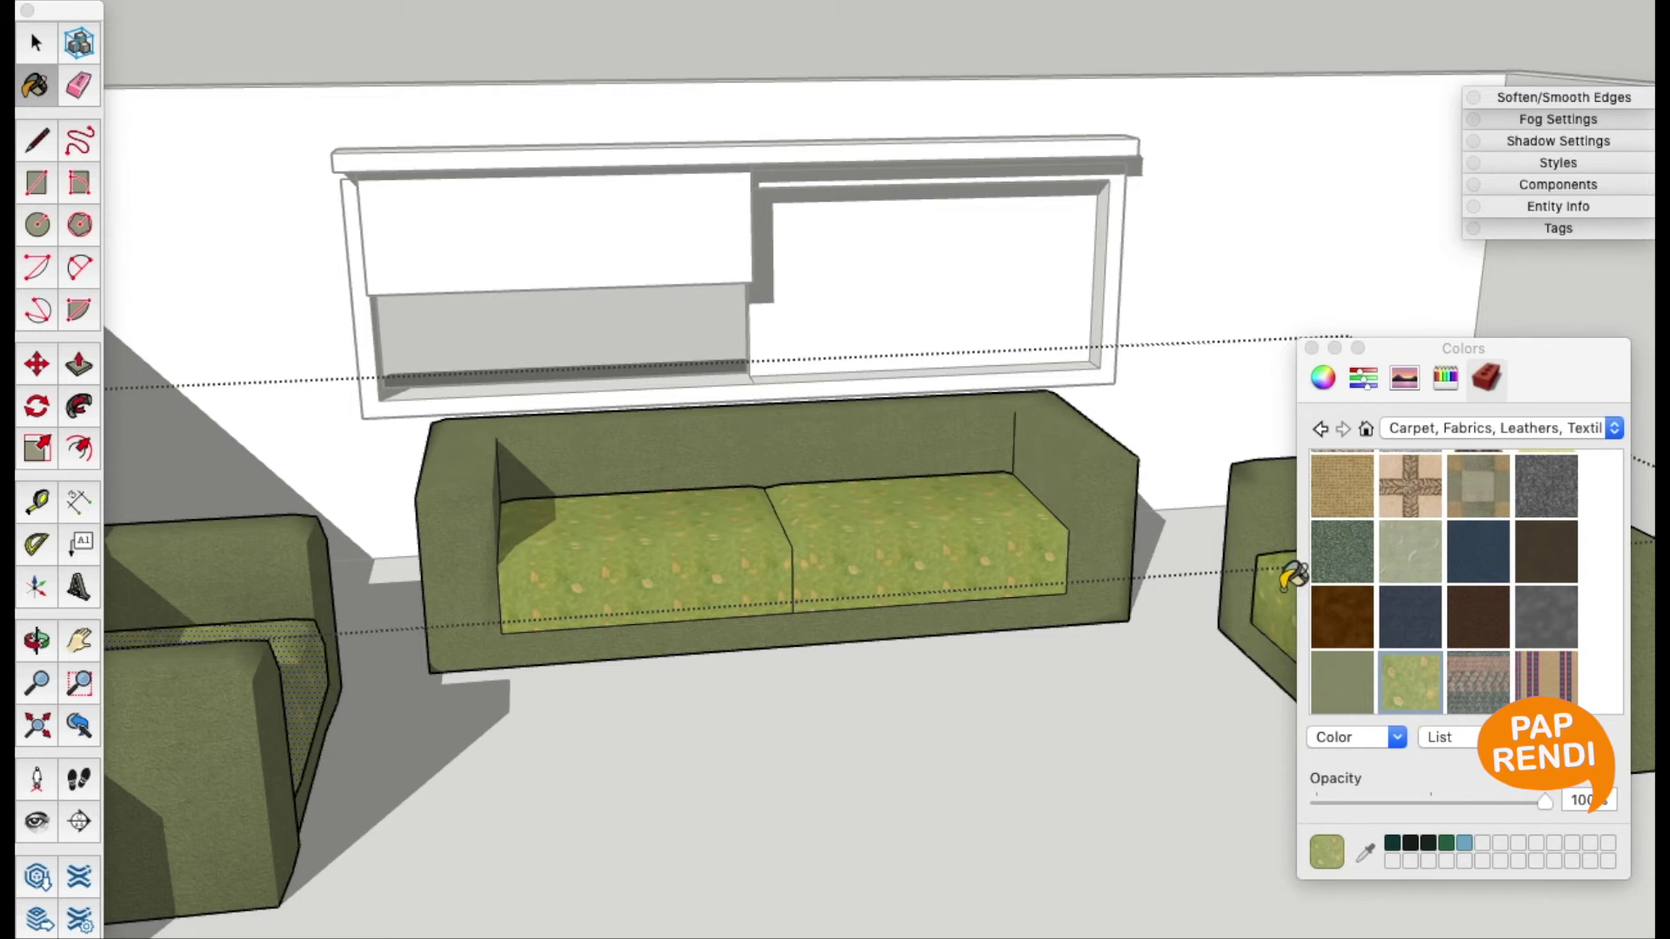
pyautogui.moveTo(1394, 365); pyautogui.dragTo(1471, 268)
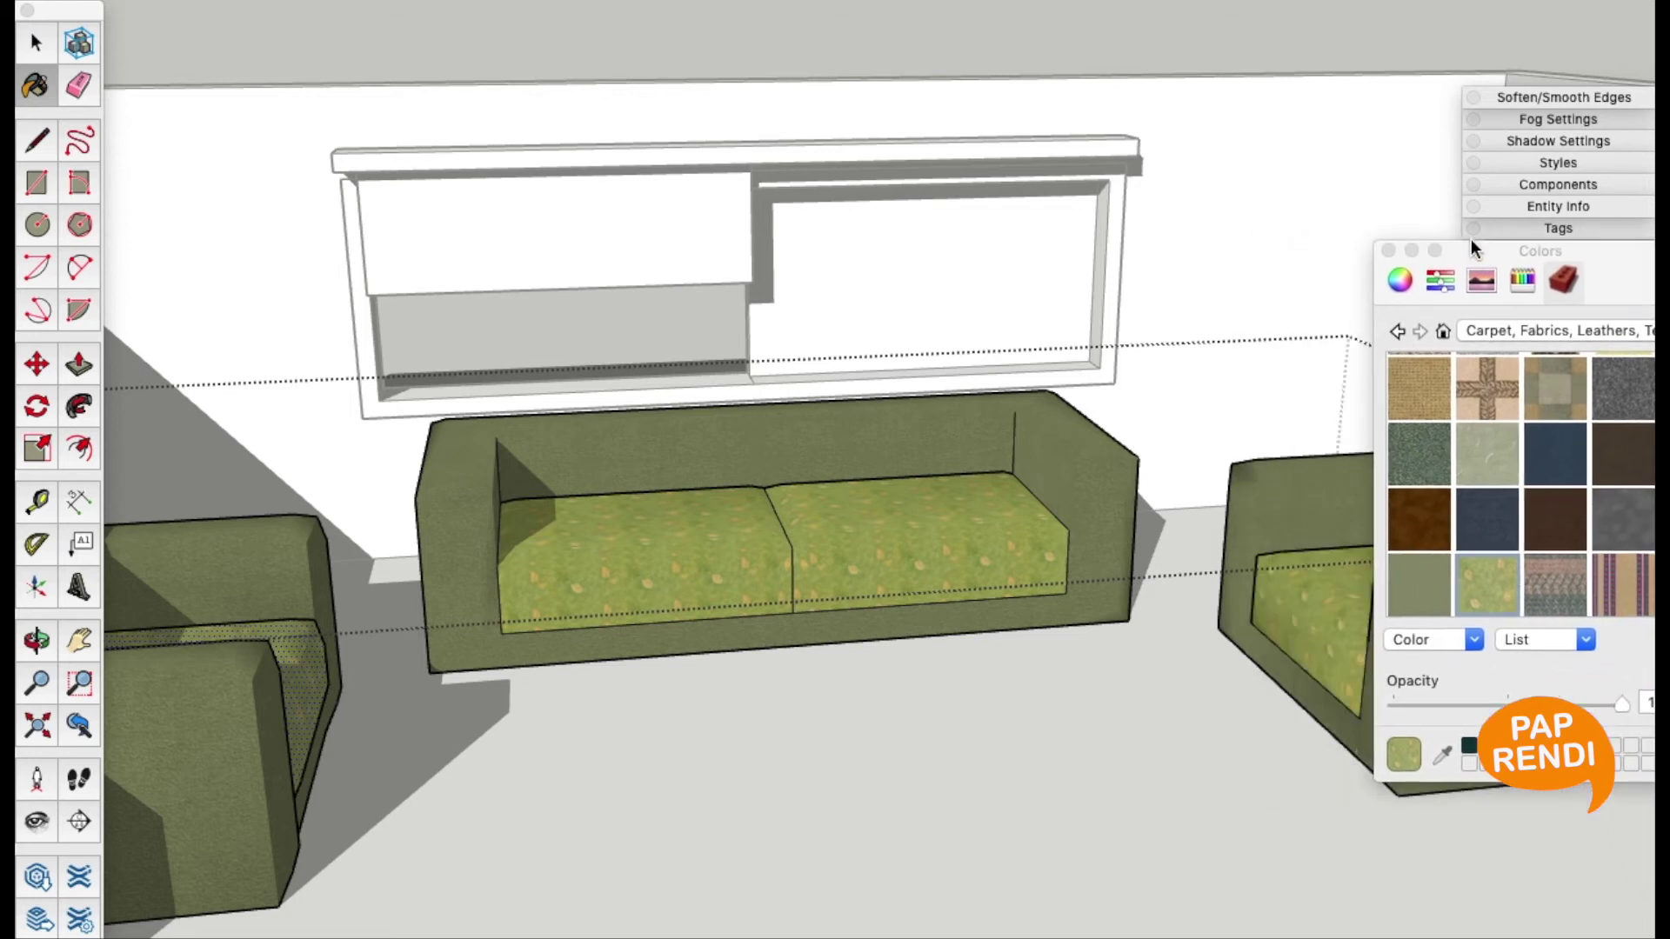
# Enter the room group, select the floor, and browse the material collections
pyautogui.press('space')
pyautogui.press('o')
pyautogui.scroll(-5, 1007, 709)
pyautogui.moveTo(1007, 709)
pyautogui.mouseDown()
pyautogui.moveTo(765, 720)
pyautogui.moveTo(826, 752)
pyautogui.mouseUp()
pyautogui.press('space')
pyautogui.click(952, 753)
pyautogui.doubleClick(902, 772)
pyautogui.click(874, 775)
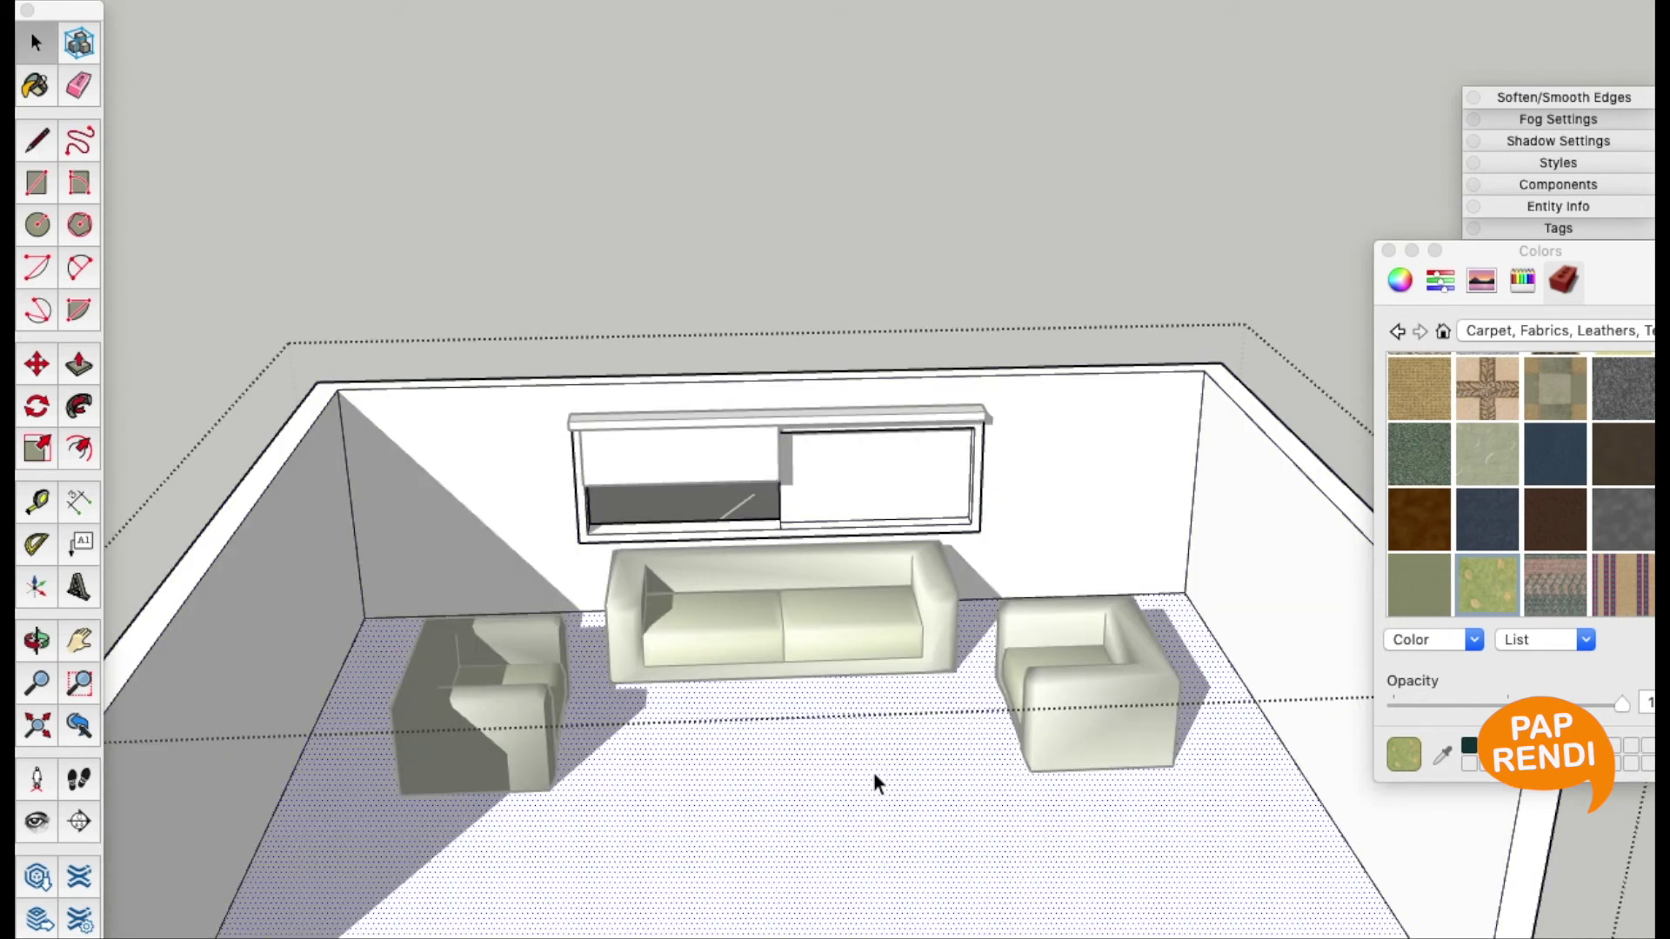
pyautogui.moveTo(1567, 247); pyautogui.dragTo(1400, 217)
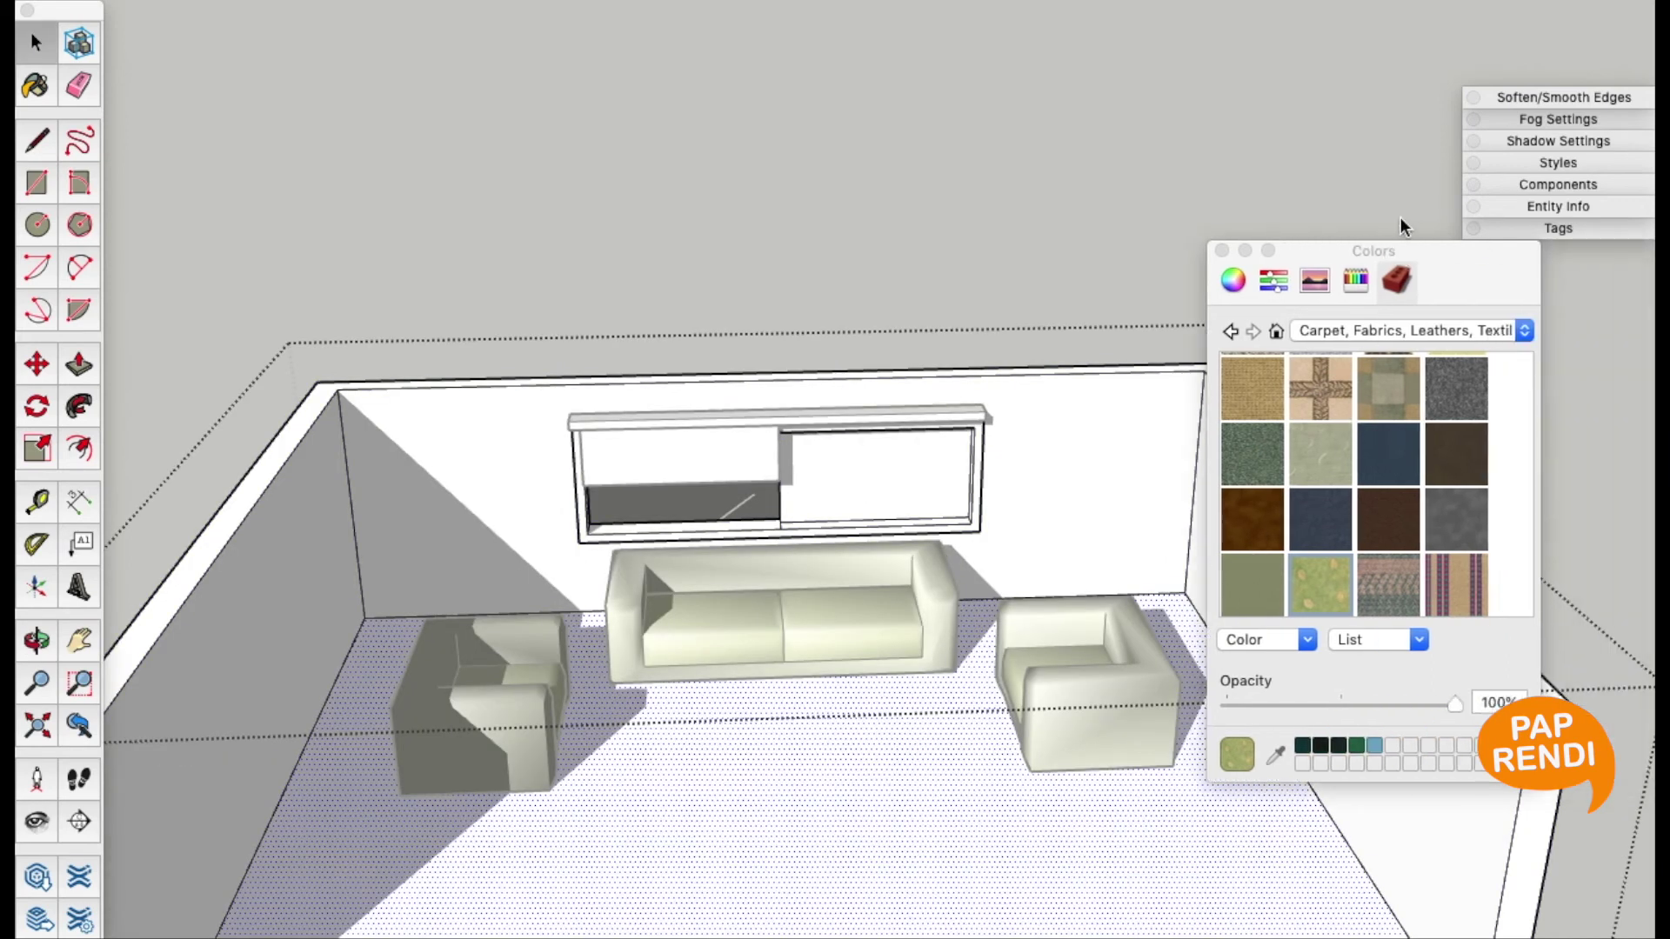
pyautogui.click(1461, 331)
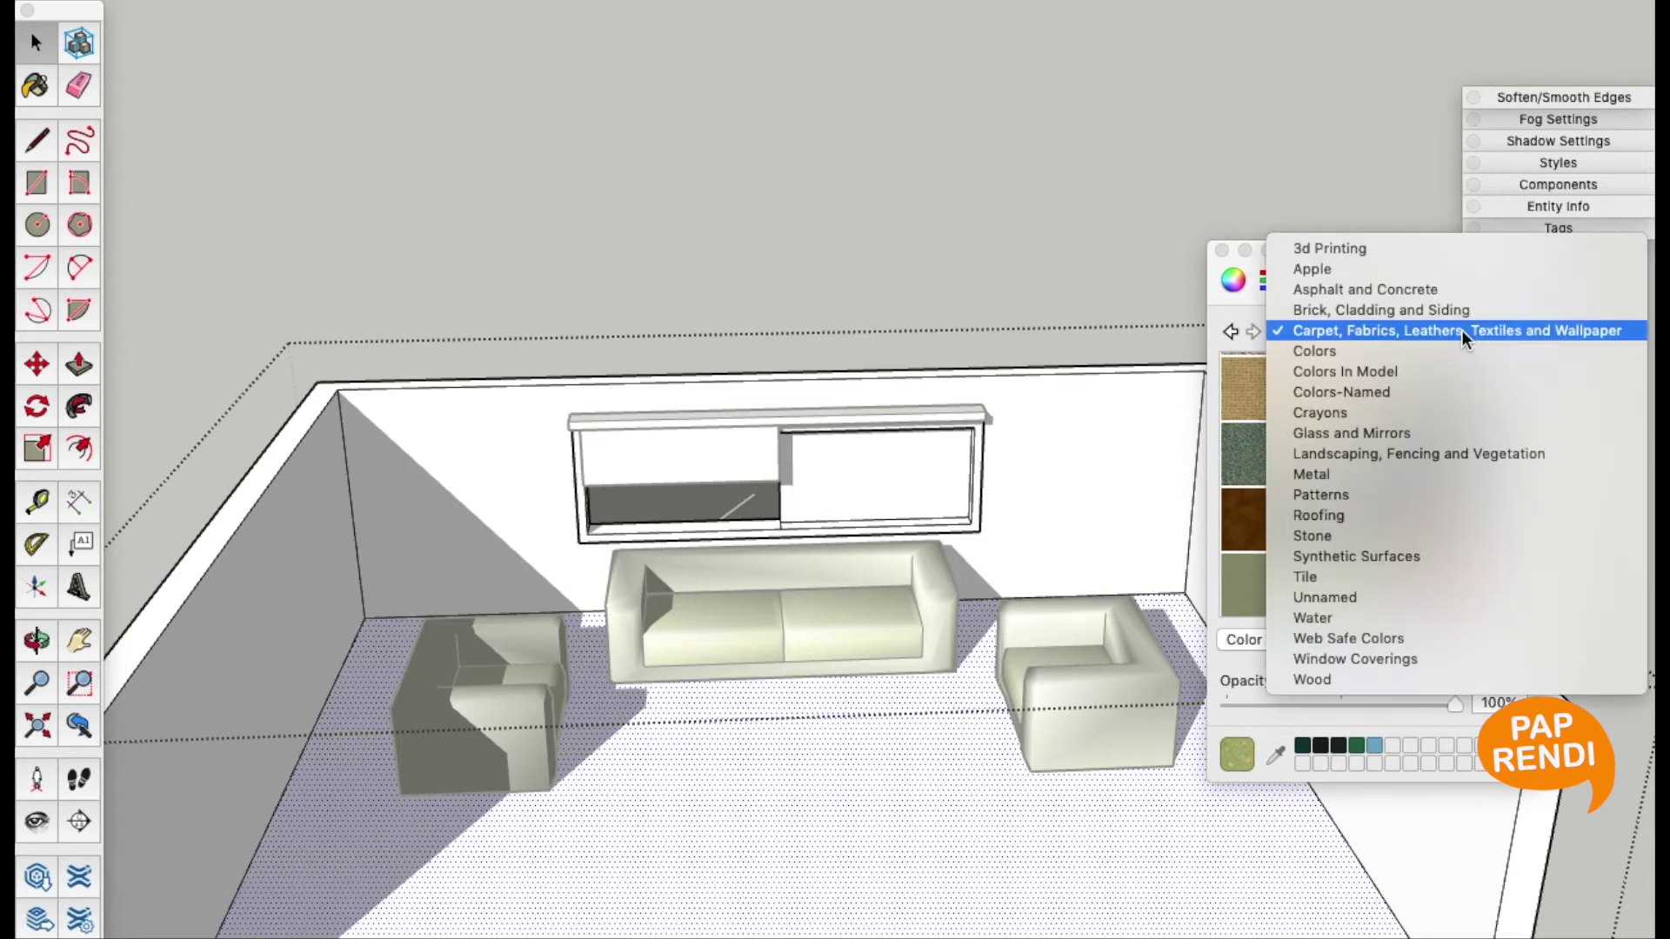
# Paint the floor with the light wood swatch from Synthetic Surfaces
pyautogui.click(1489, 554)
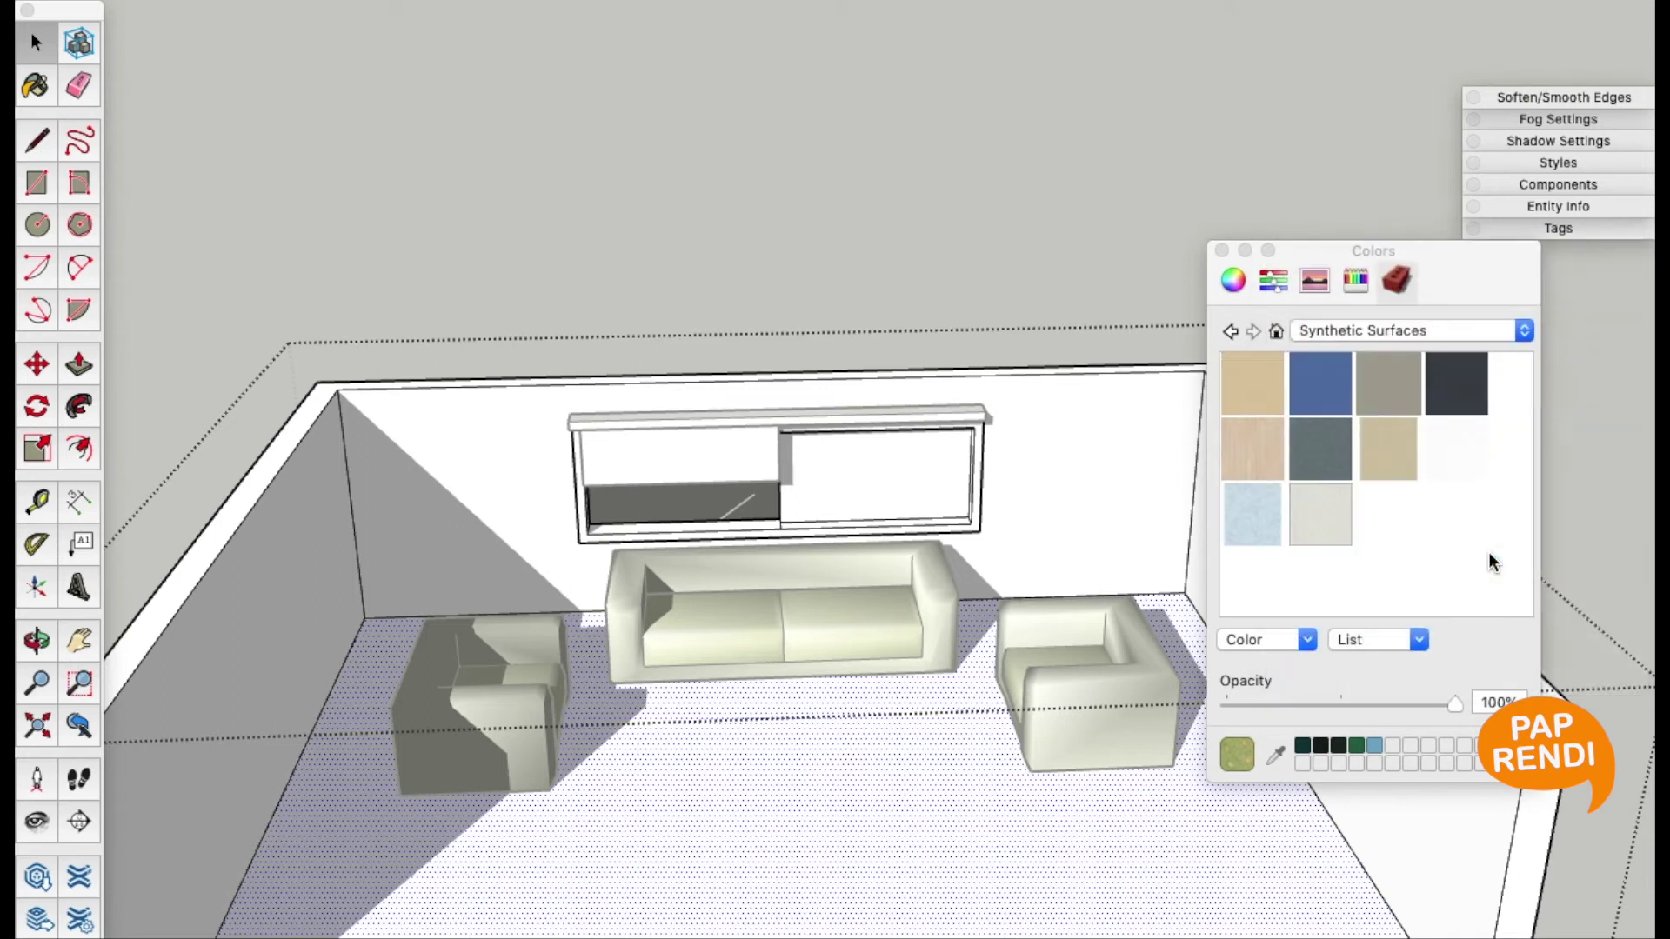
pyautogui.click(1260, 457)
pyautogui.click(1063, 801)
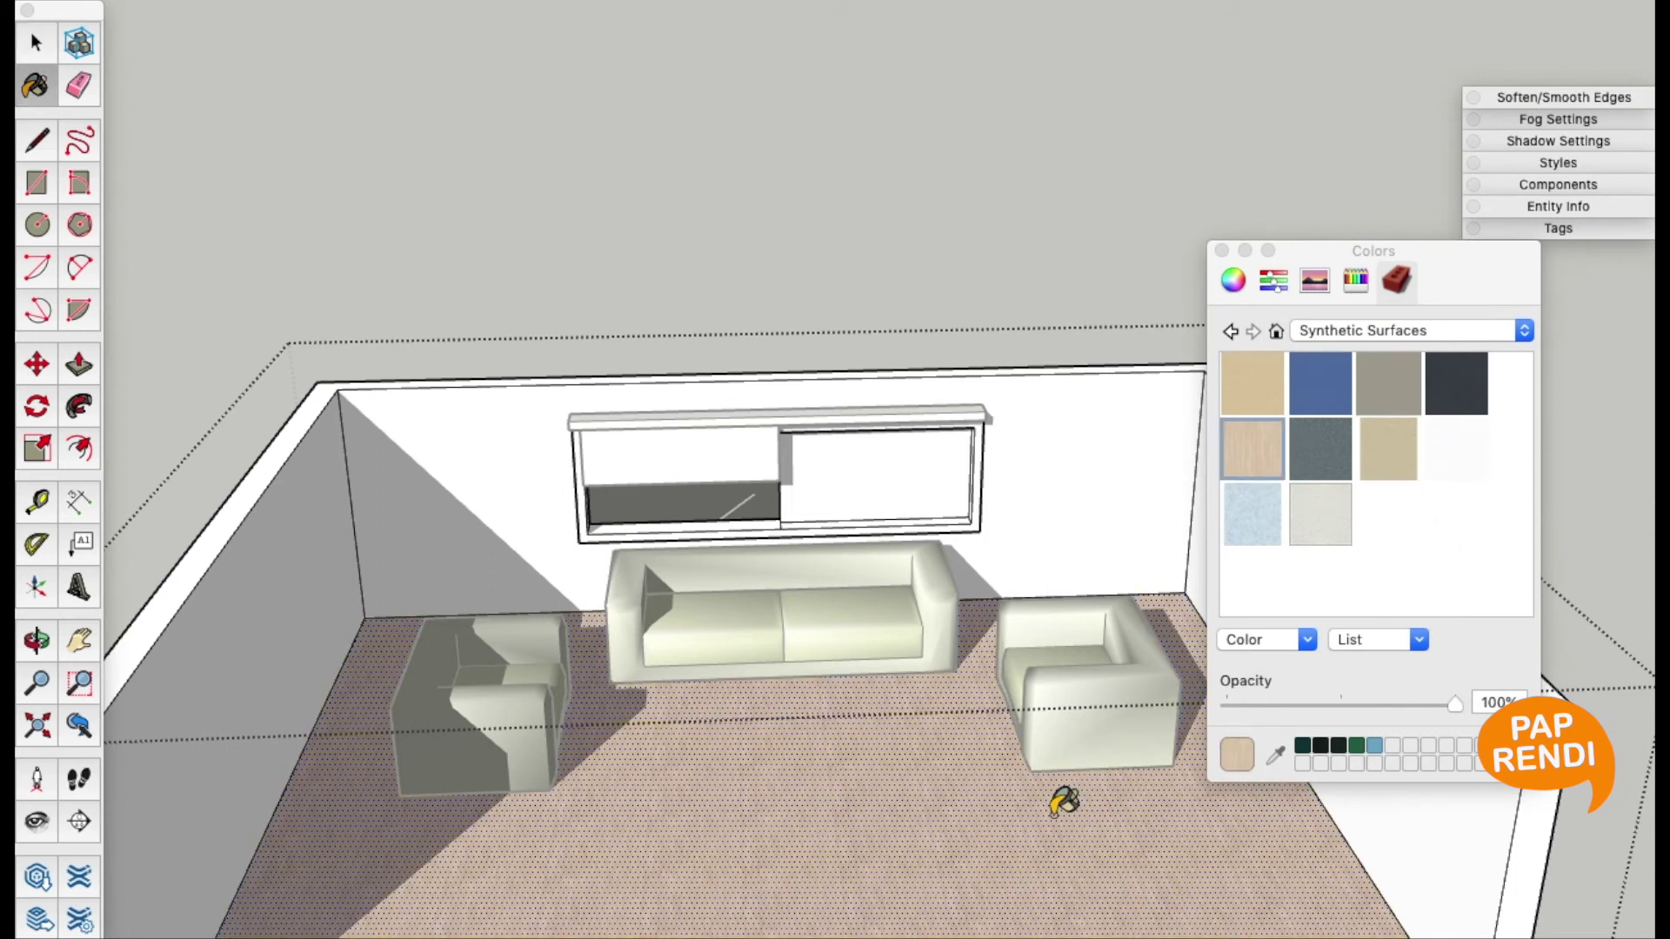
# Select the back, left and right walls and paint them grey
pyautogui.press('space')
pyautogui.click(1102, 505)
pyautogui.keyDown('shift'); pyautogui.click(304, 565); pyautogui.keyUp('shift')
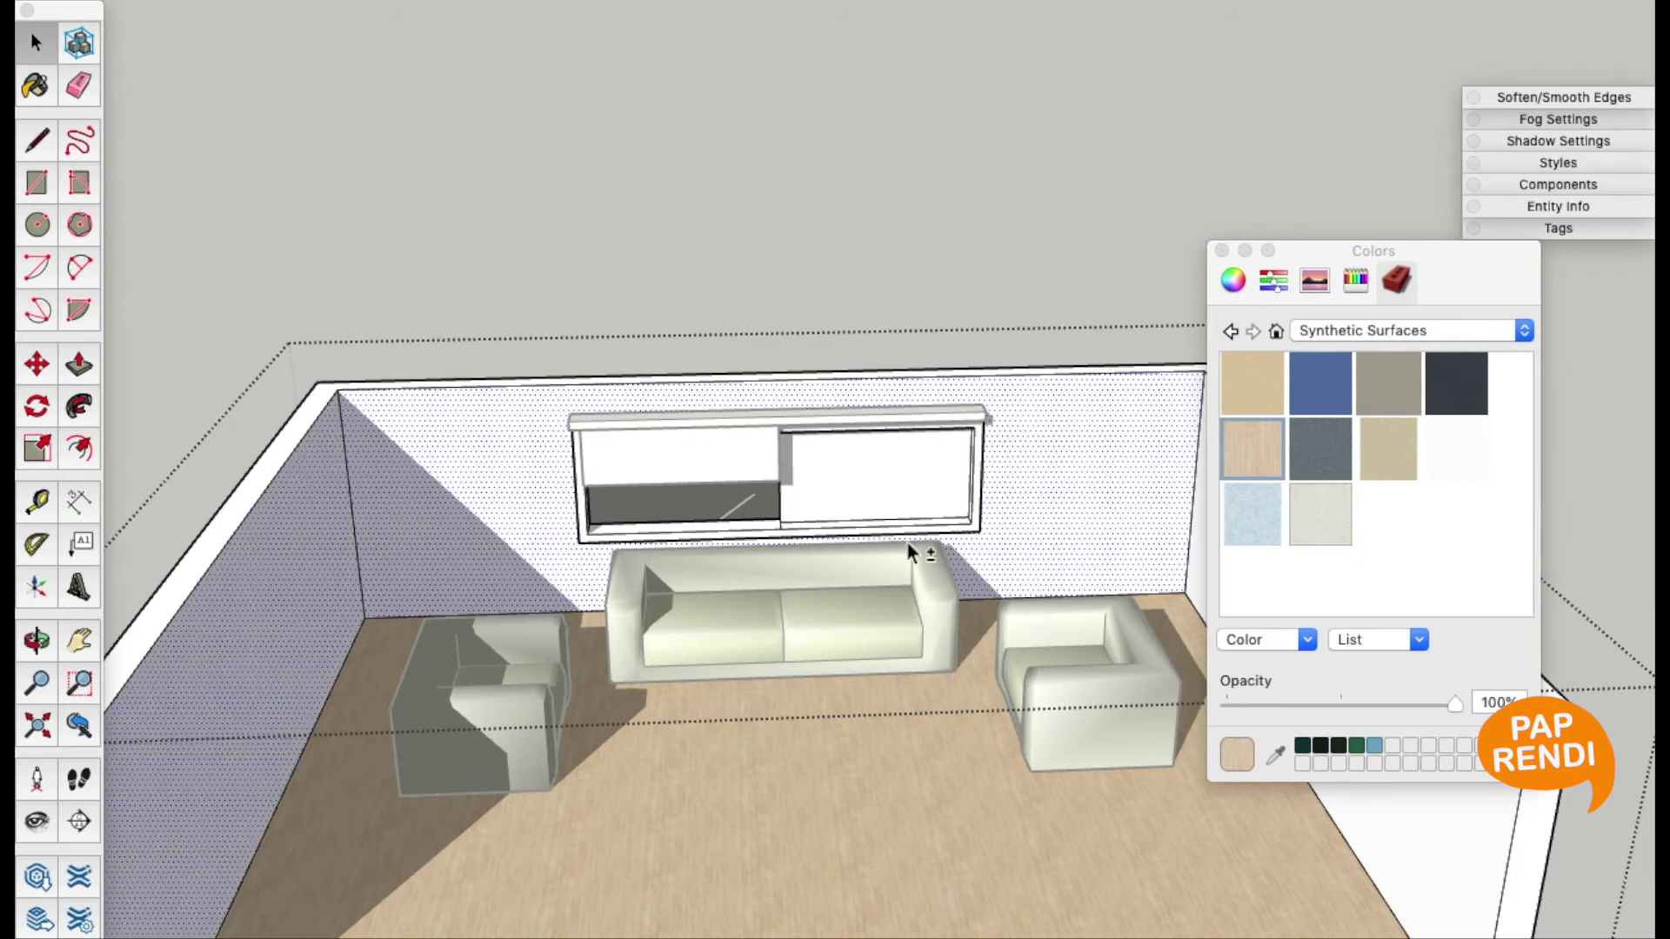
pyautogui.keyDown('shift'); pyautogui.click(1419, 859); pyautogui.keyUp('shift')
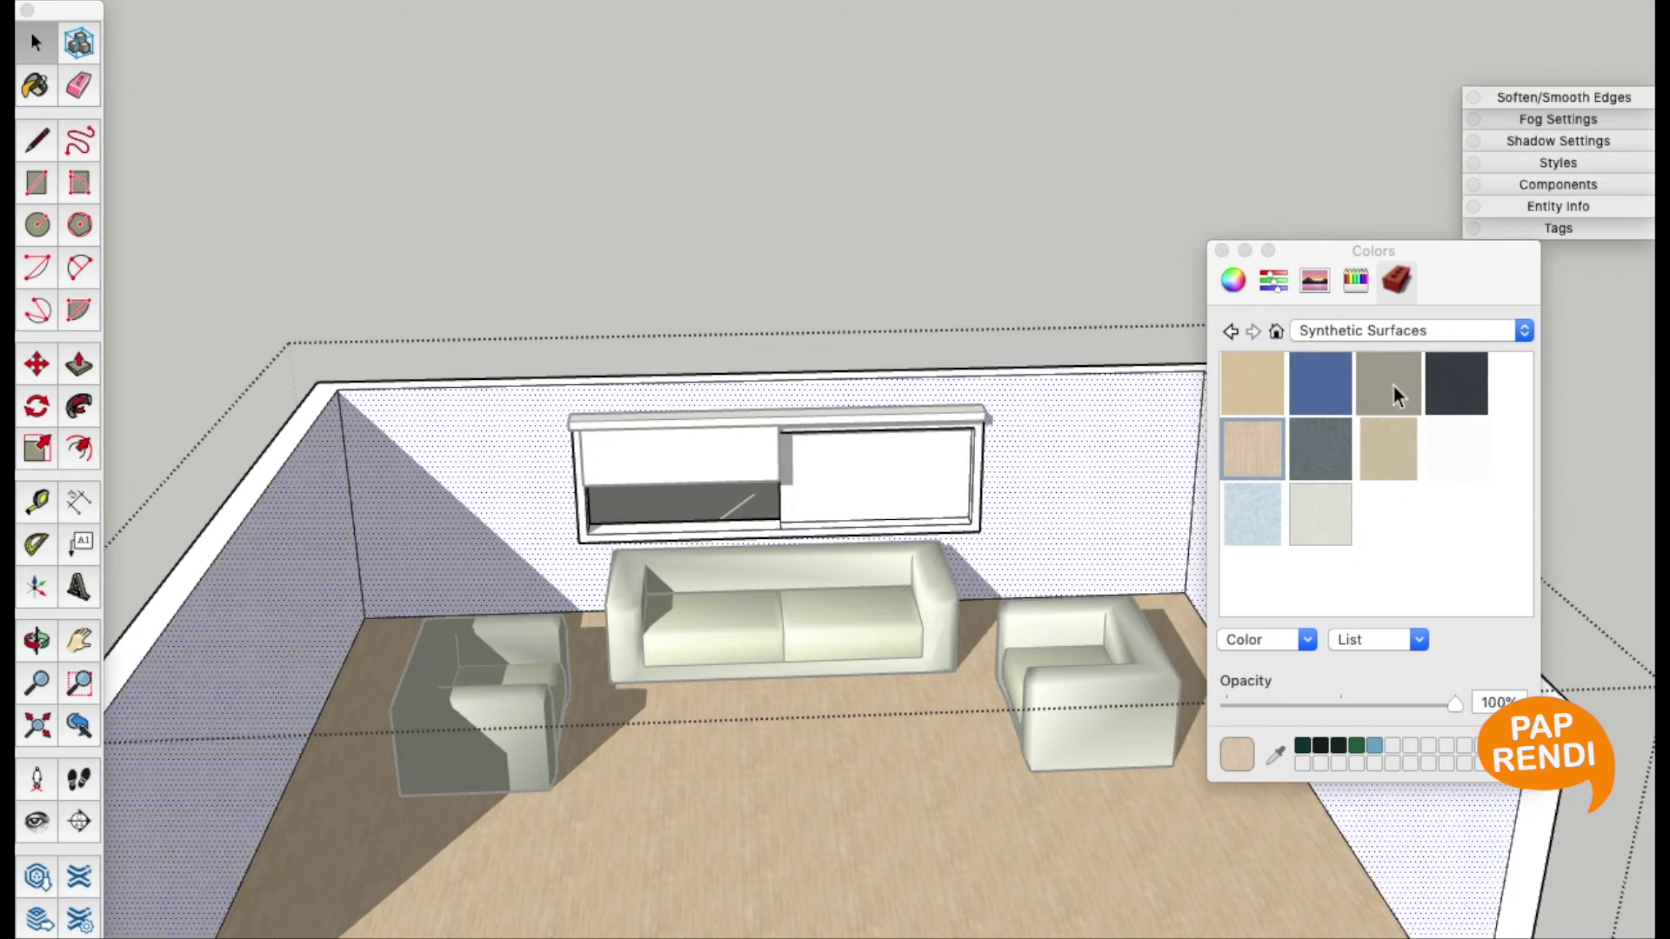
pyautogui.click(1393, 386)
pyautogui.click(1431, 817)
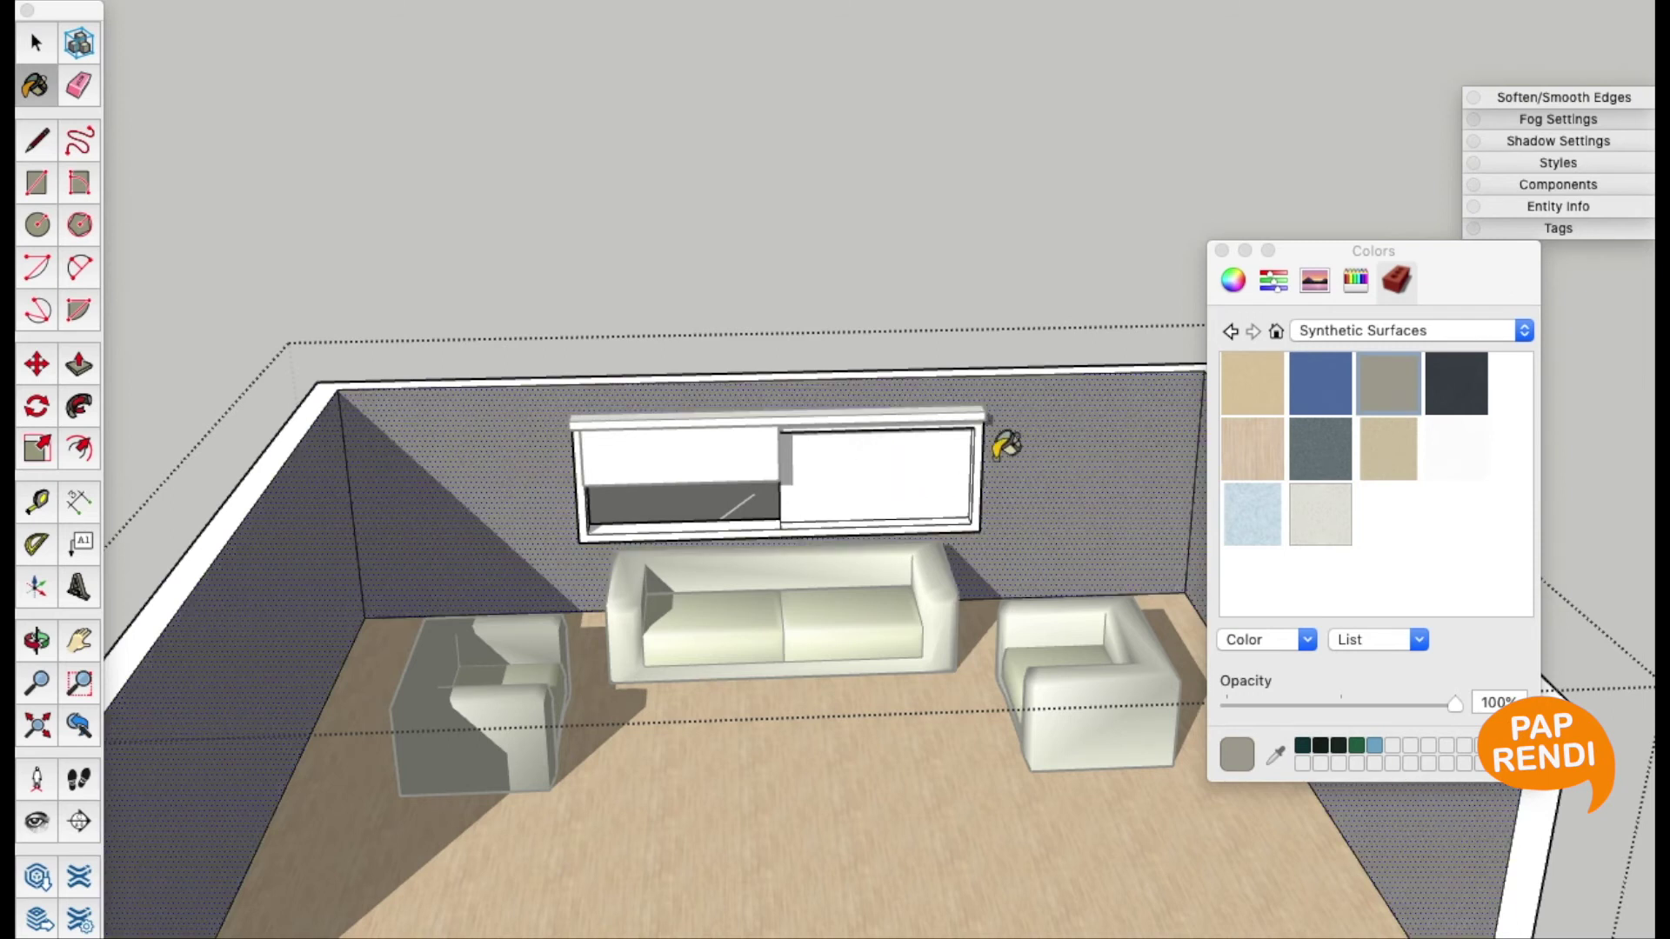
# Try blue-grey on the walls, then settle on a grey-beige surface
pyautogui.click(1330, 465)
pyautogui.click(1461, 852)
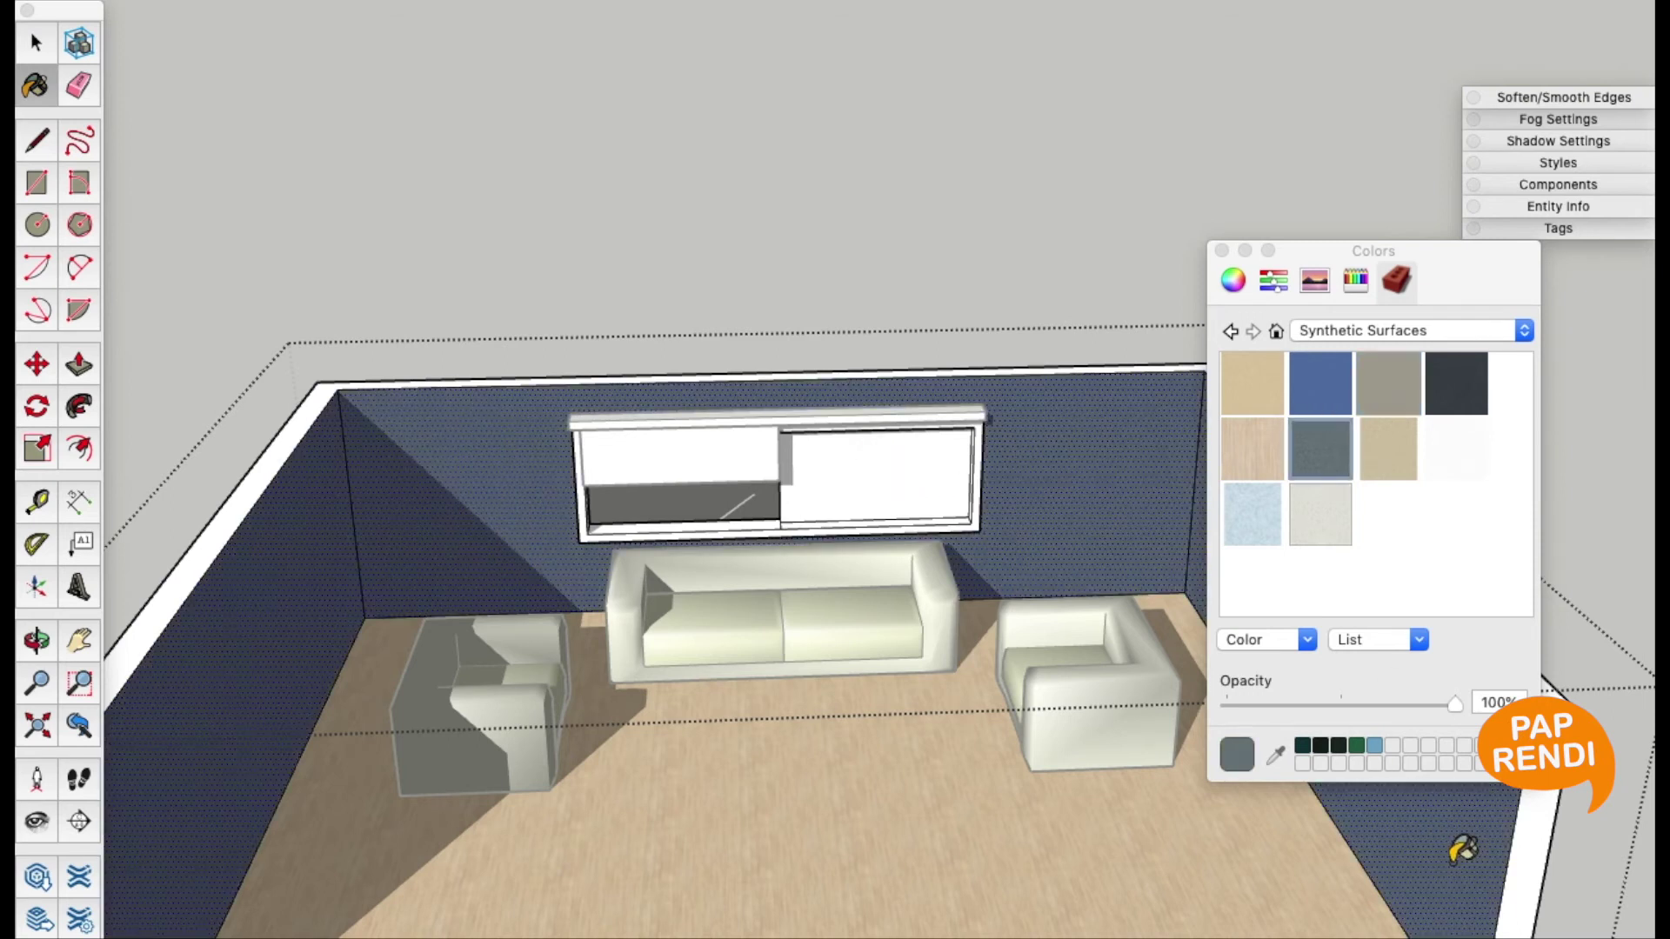
pyautogui.click(1394, 402)
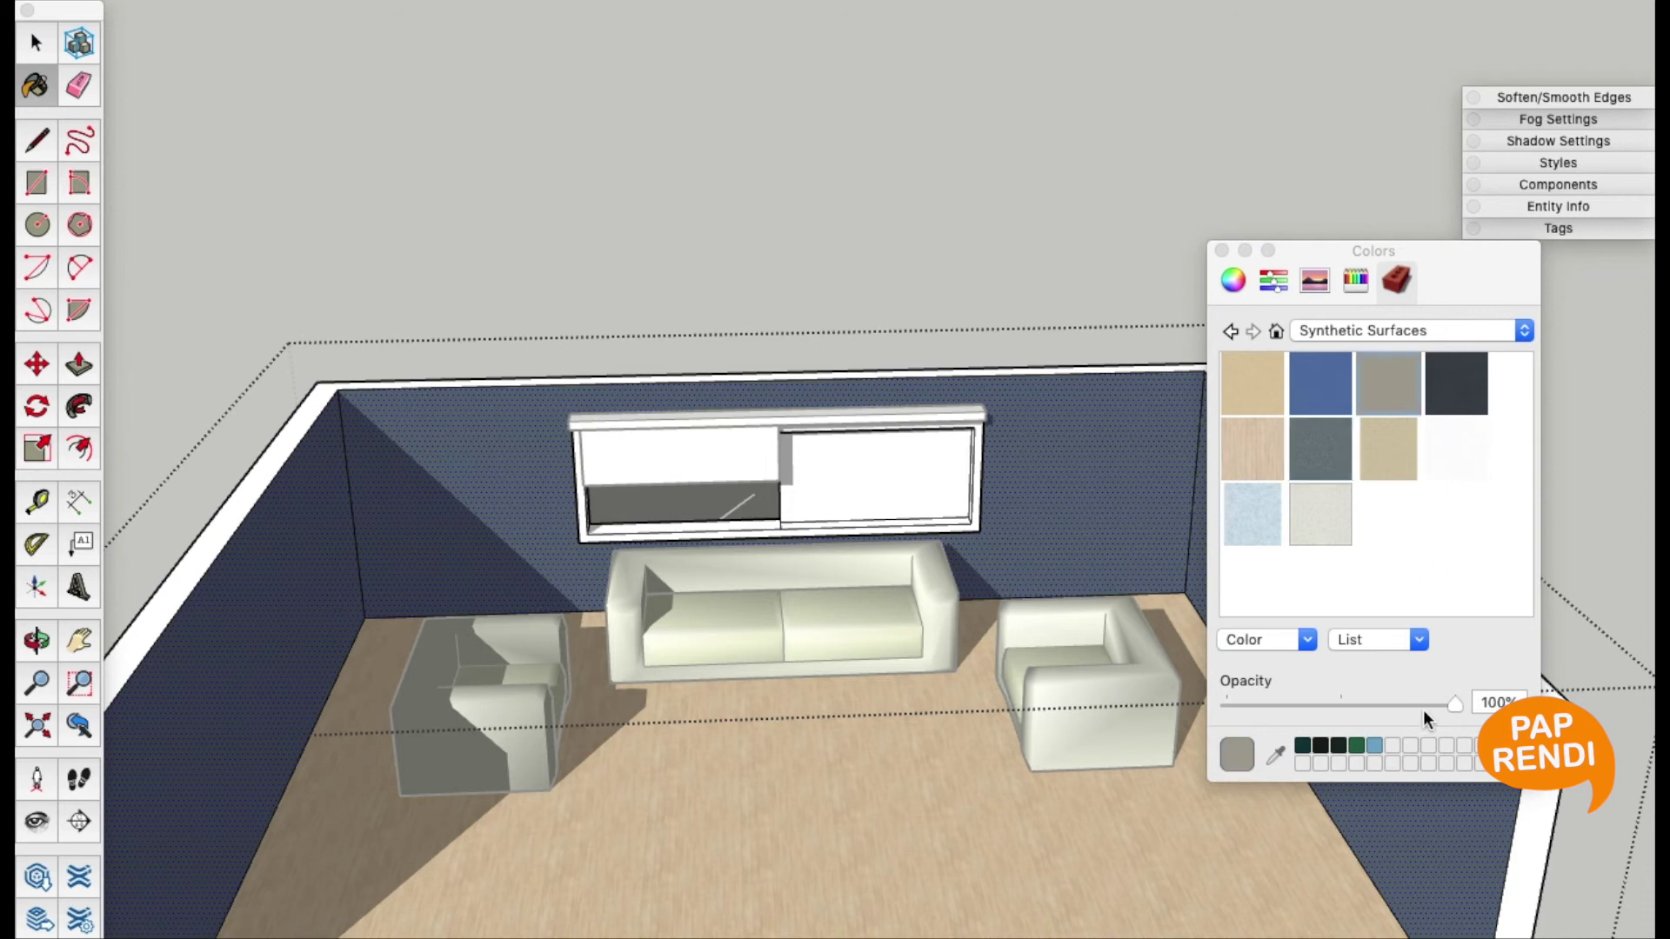
pyautogui.click(1461, 849)
# Paint the window's outer frame, bottom ledges and left inner side beige
pyautogui.scroll(5, 948, 449)
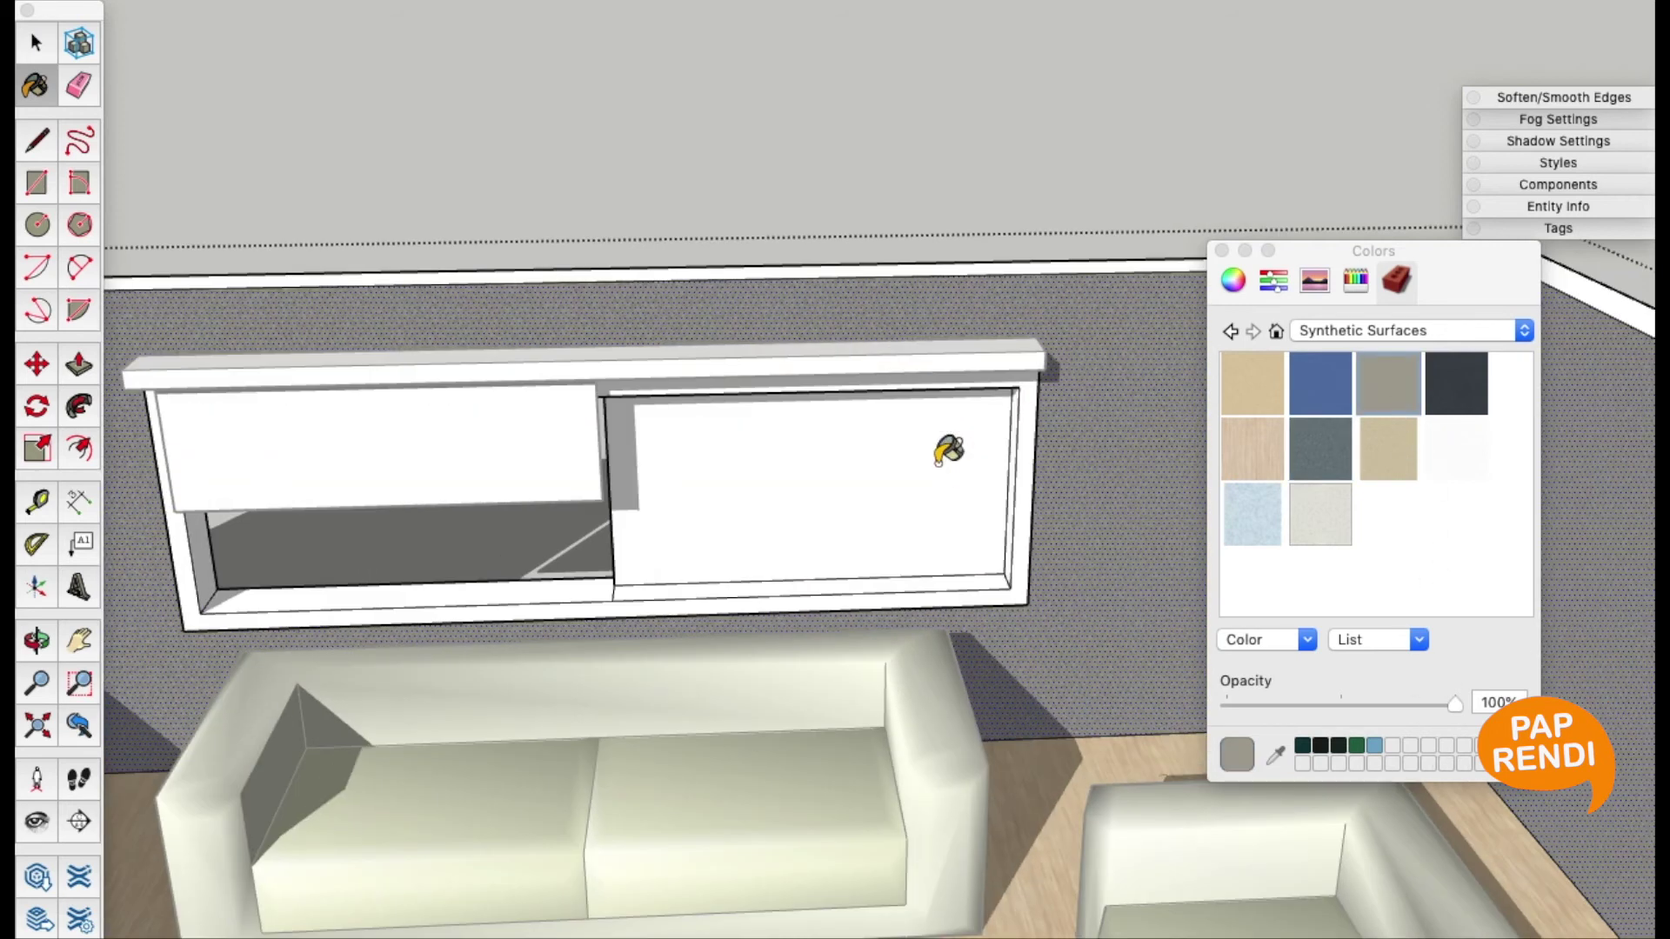
pyautogui.press('space')
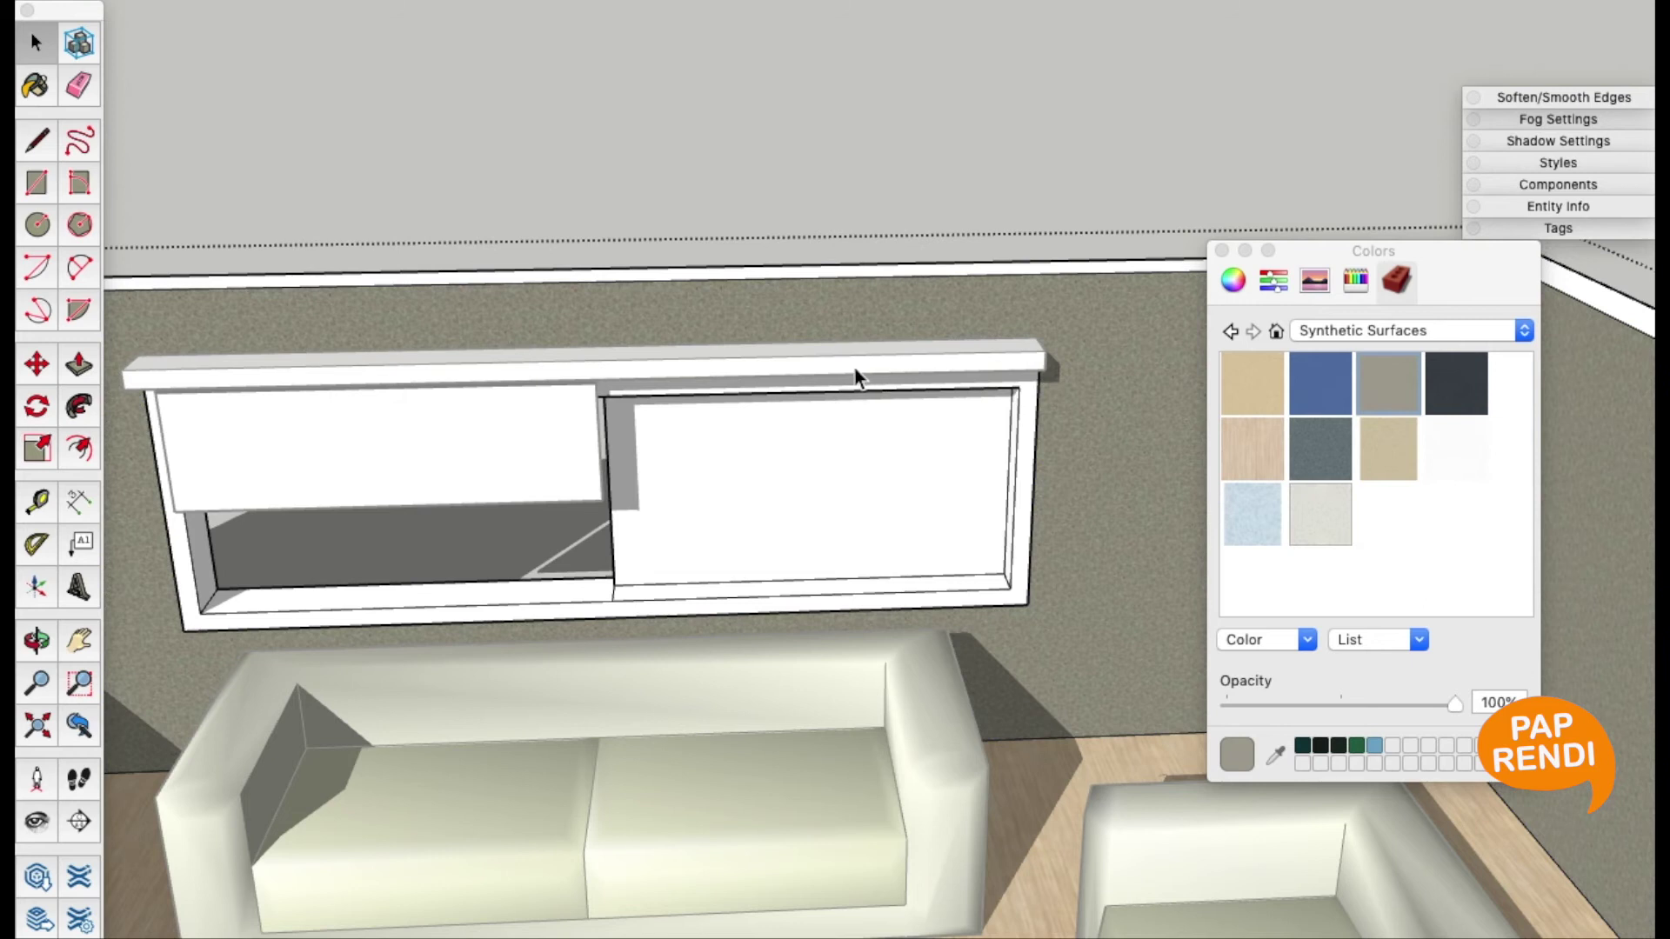
pyautogui.click(1025, 537)
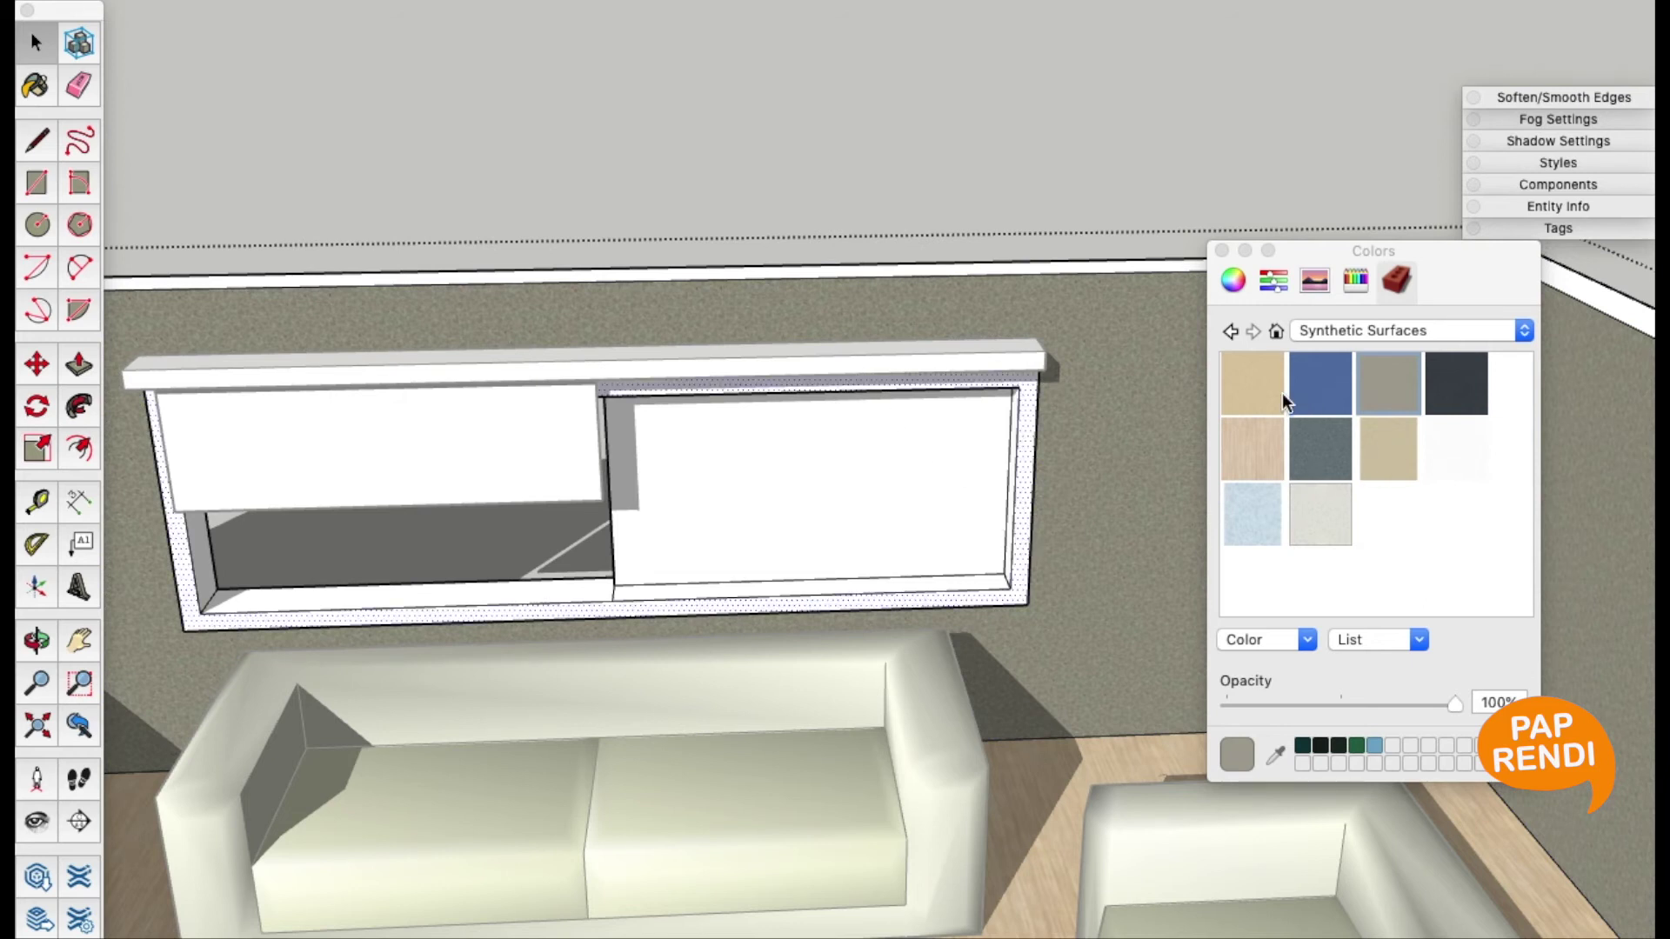
pyautogui.click(1282, 393)
pyautogui.click(1031, 500)
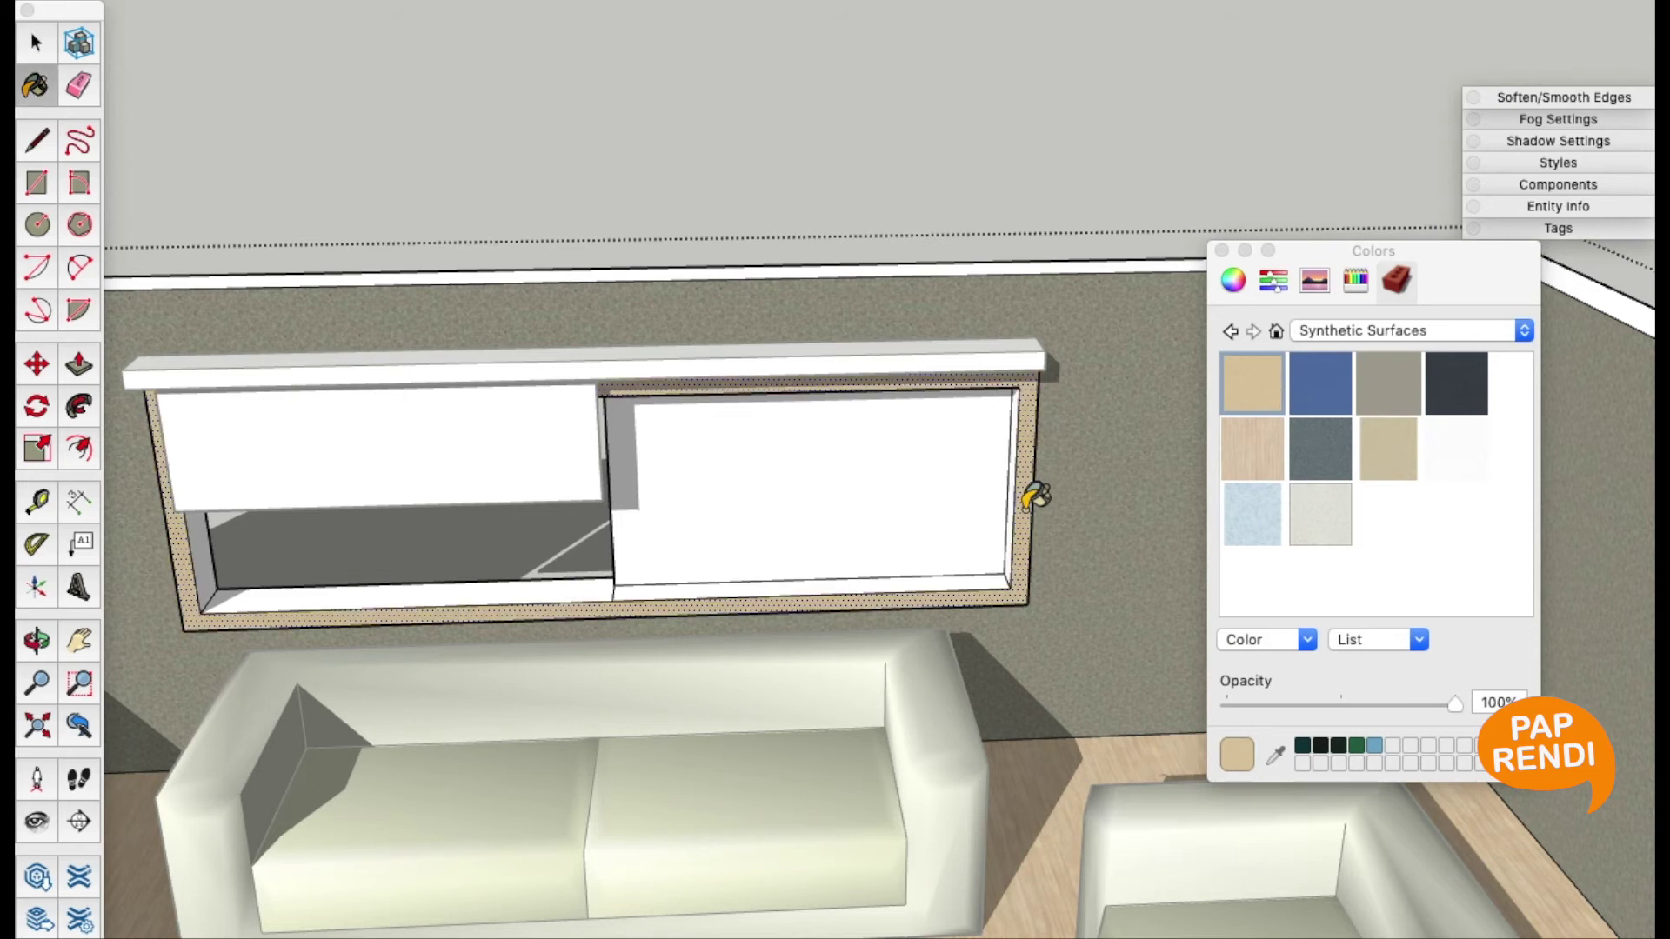
pyautogui.click(957, 579)
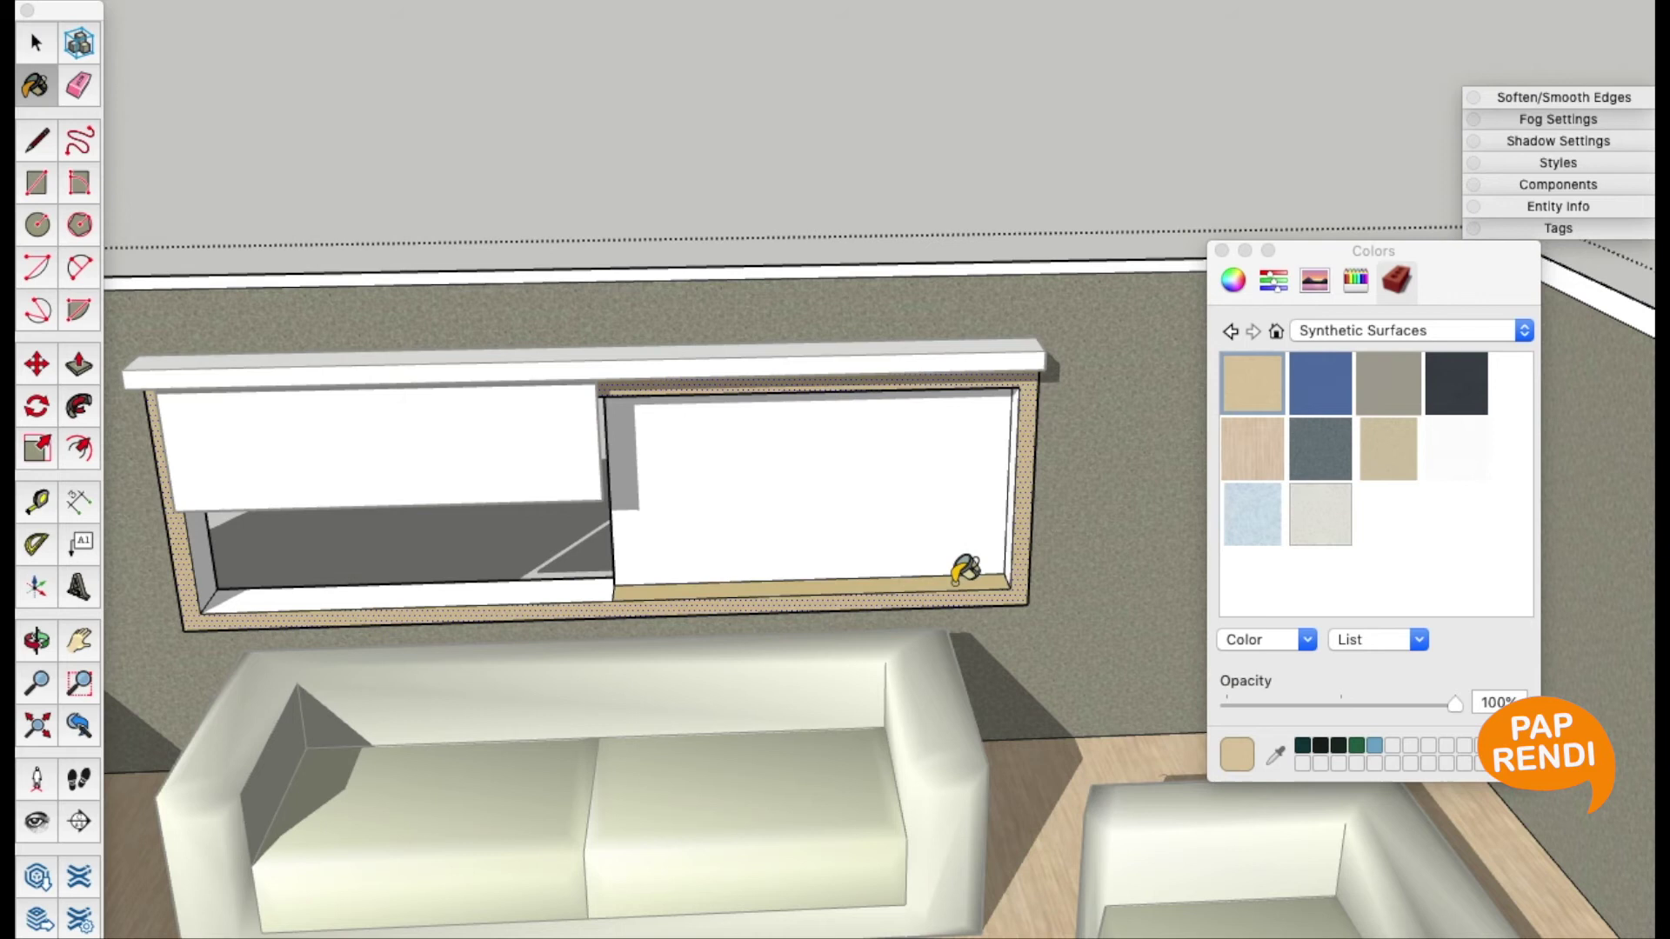
pyautogui.click(527, 594)
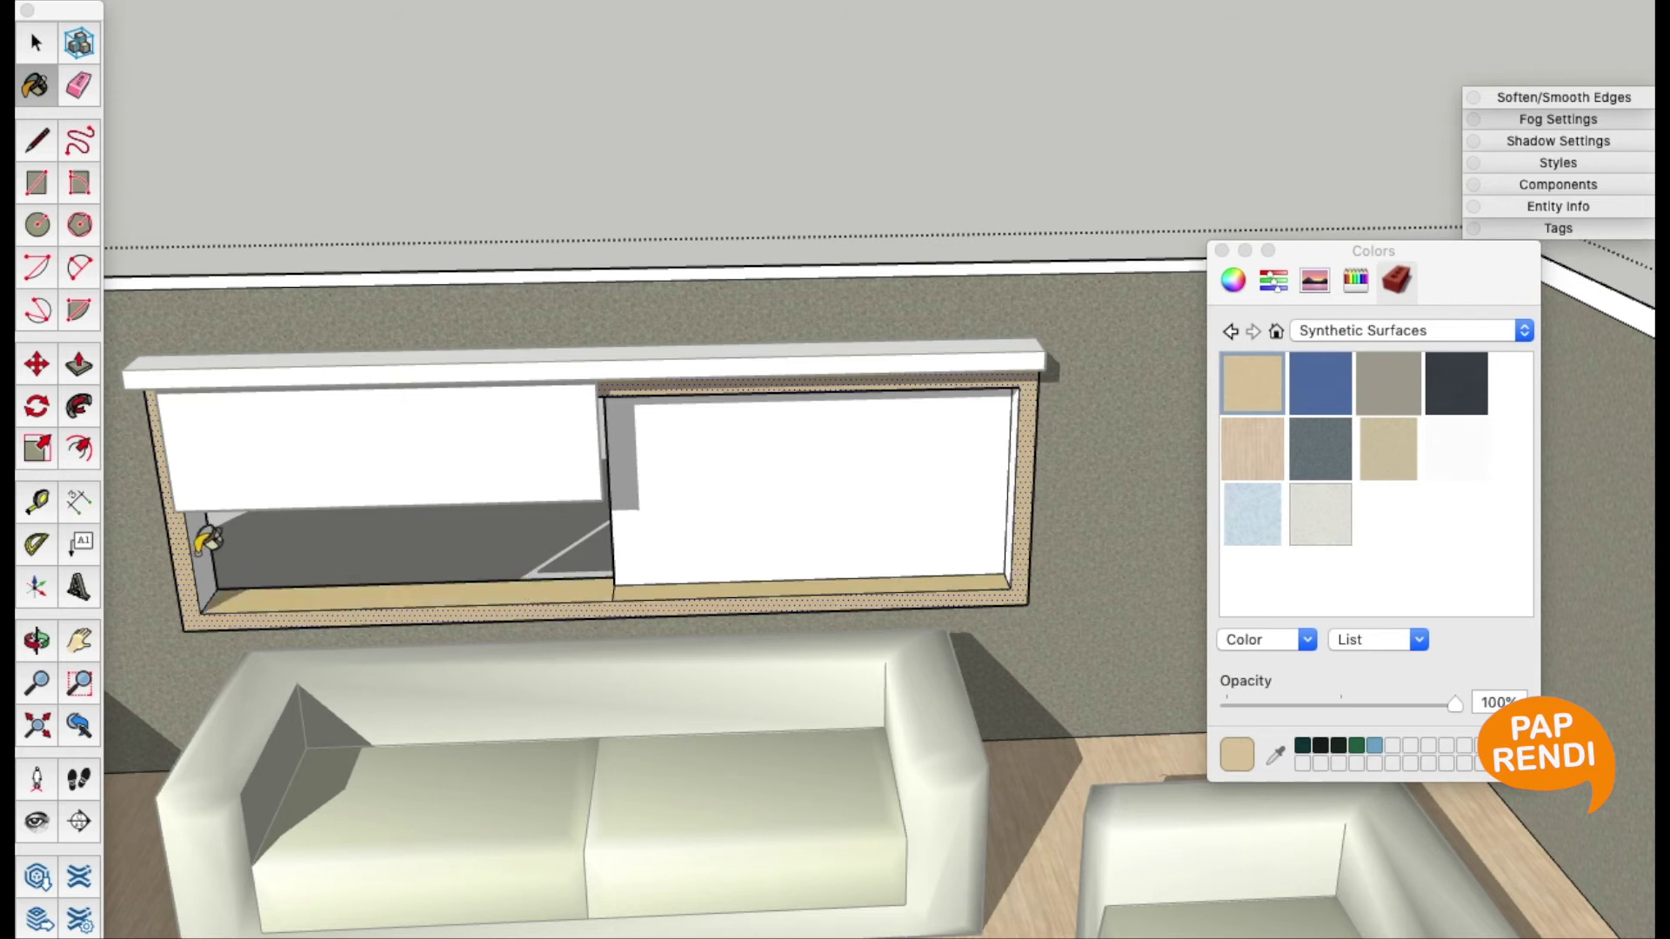
pyautogui.click(200, 556)
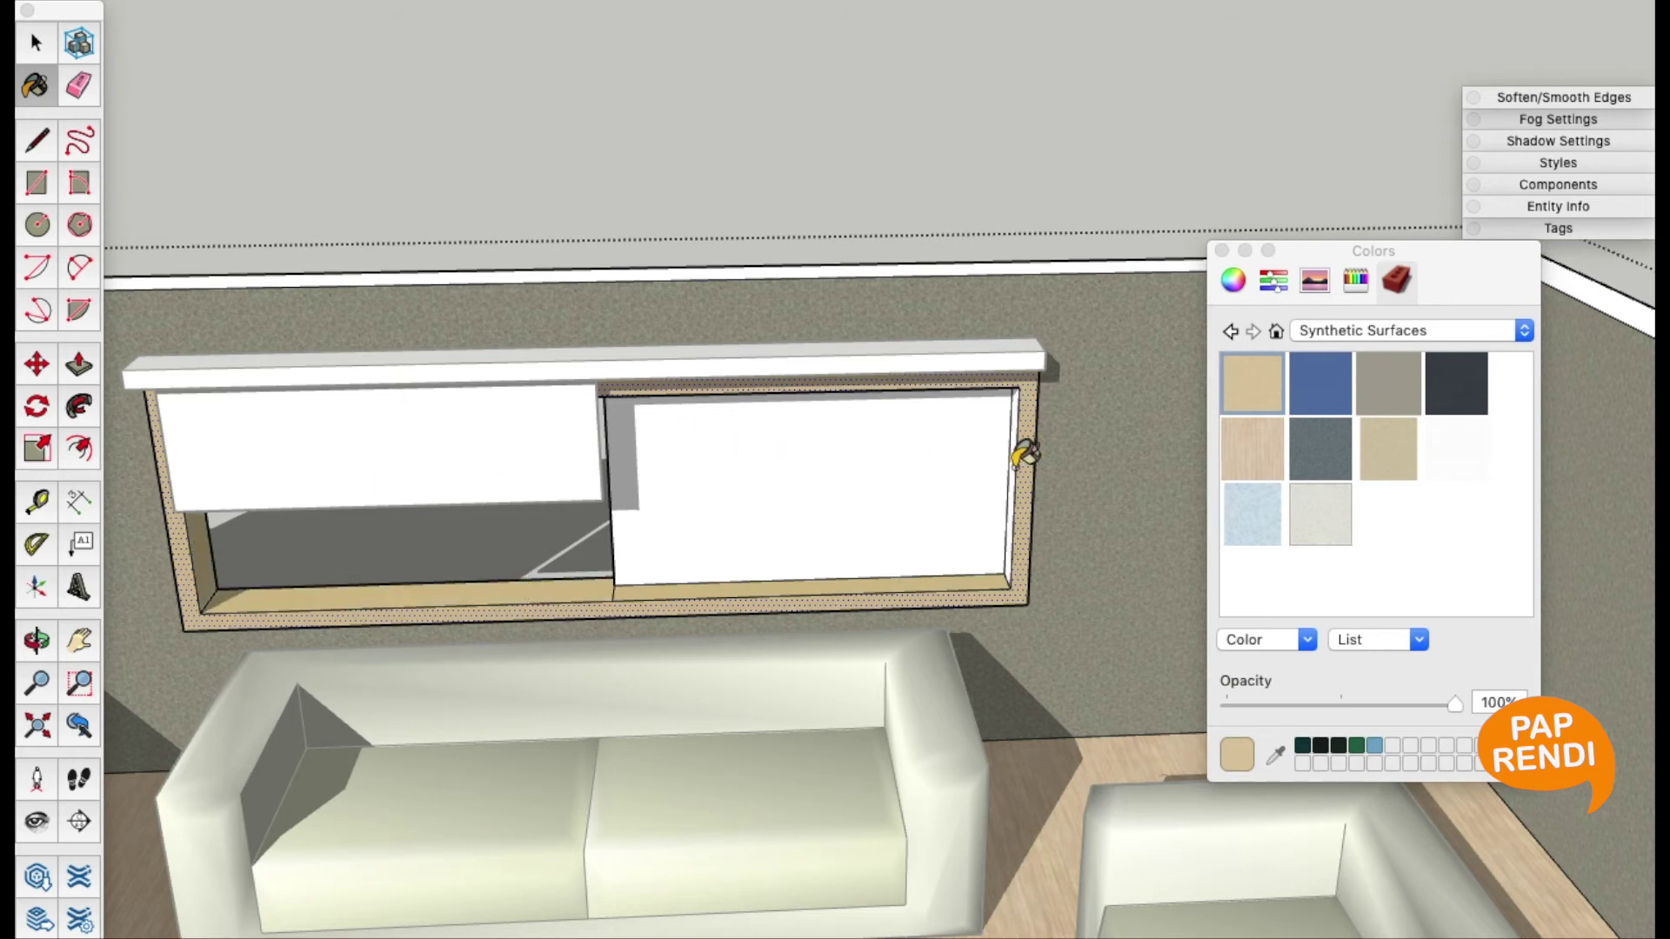
# Paint the opening's inner side and the face under the beam tan
pyautogui.moveTo(1022, 452); pyautogui.dragTo(980, 473, button='middle')
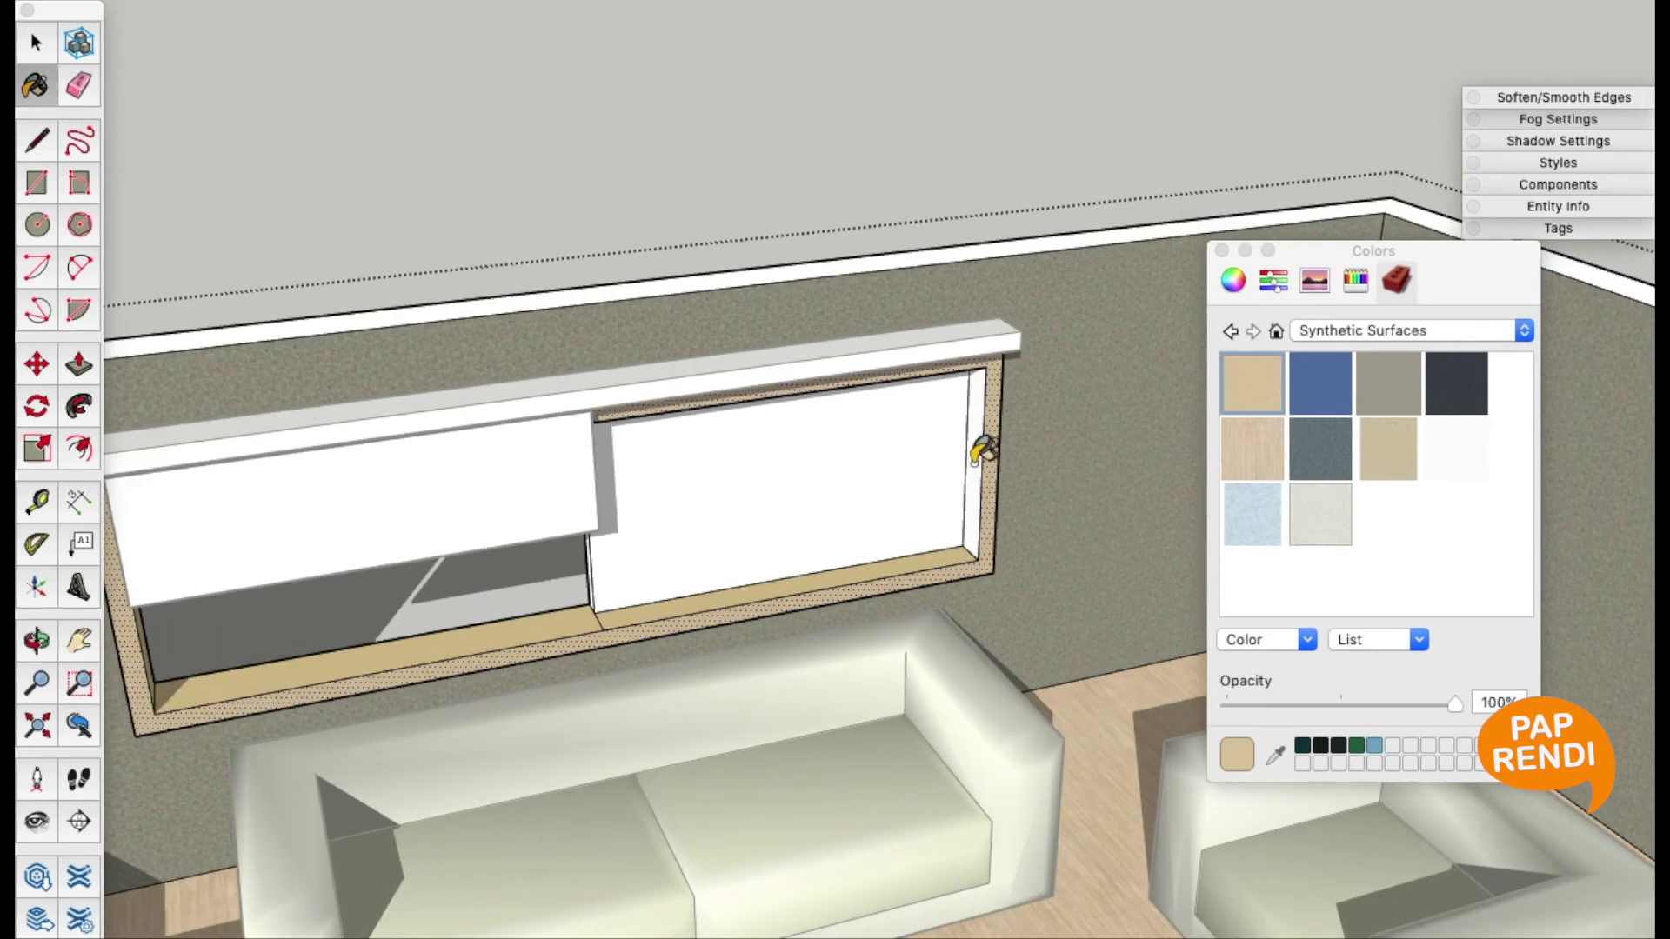
pyautogui.click(981, 459)
pyautogui.moveTo(898, 586)
pyautogui.mouseDown(button='middle')
pyautogui.moveTo(945, 622)
pyautogui.moveTo(846, 578)
pyautogui.moveTo(768, 357)
pyautogui.moveTo(782, 522)
pyautogui.moveTo(745, 541)
pyautogui.mouseUp(button='middle')
pyautogui.scroll(3, 848, 580)
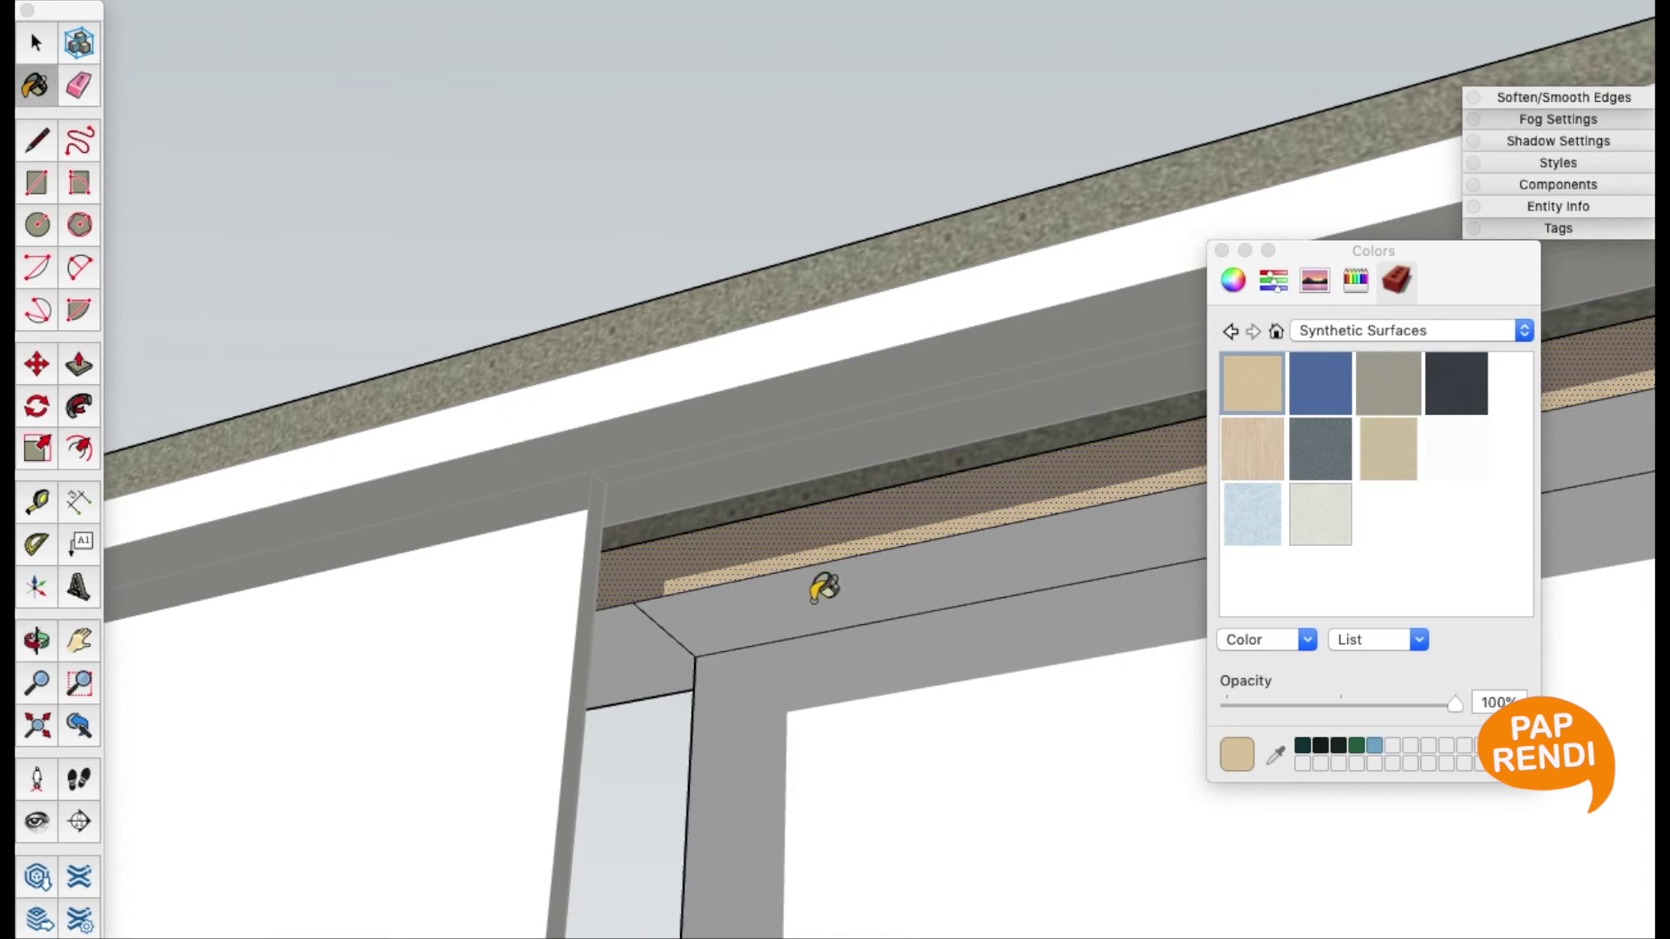
pyautogui.click(667, 633)
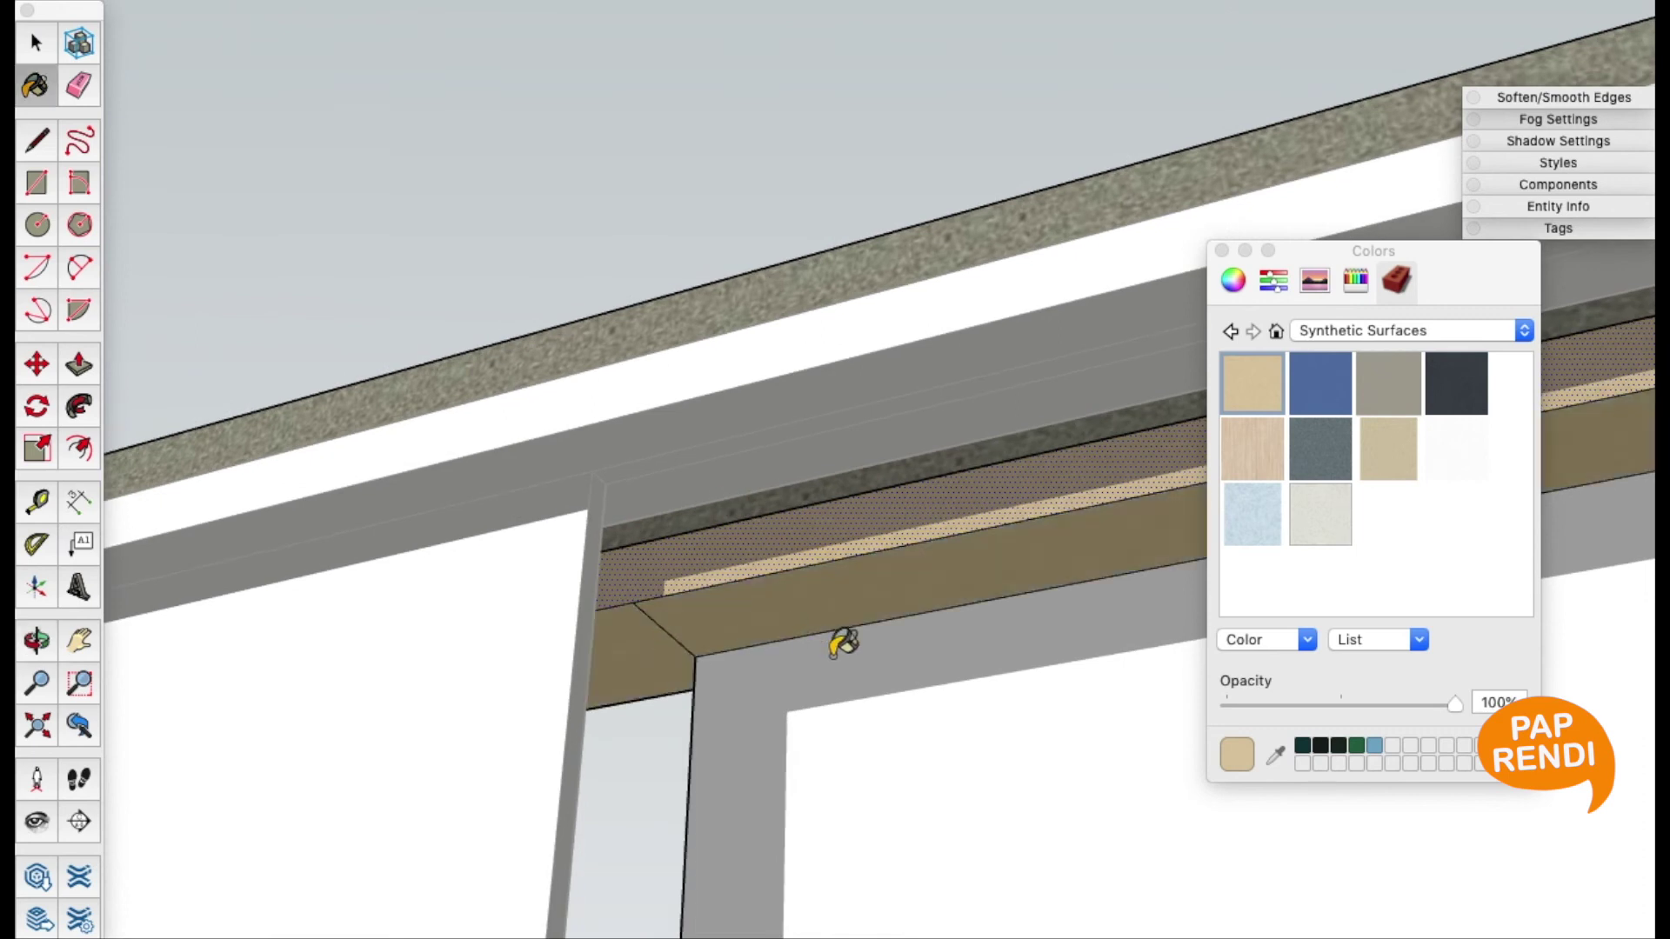
pyautogui.moveTo(841, 644)
pyautogui.mouseDown(button='middle')
pyautogui.moveTo(828, 660)
pyautogui.moveTo(901, 671)
pyautogui.moveTo(1093, 645)
pyautogui.moveTo(838, 634)
pyautogui.moveTo(843, 577)
pyautogui.moveTo(1183, 815)
pyautogui.moveTo(841, 628)
pyautogui.moveTo(1014, 626)
pyautogui.moveTo(943, 604)
pyautogui.mouseUp(button='middle')
# Paint the beam above the window and the strip beneath it tan
pyautogui.scroll(-5, 1000, 461)
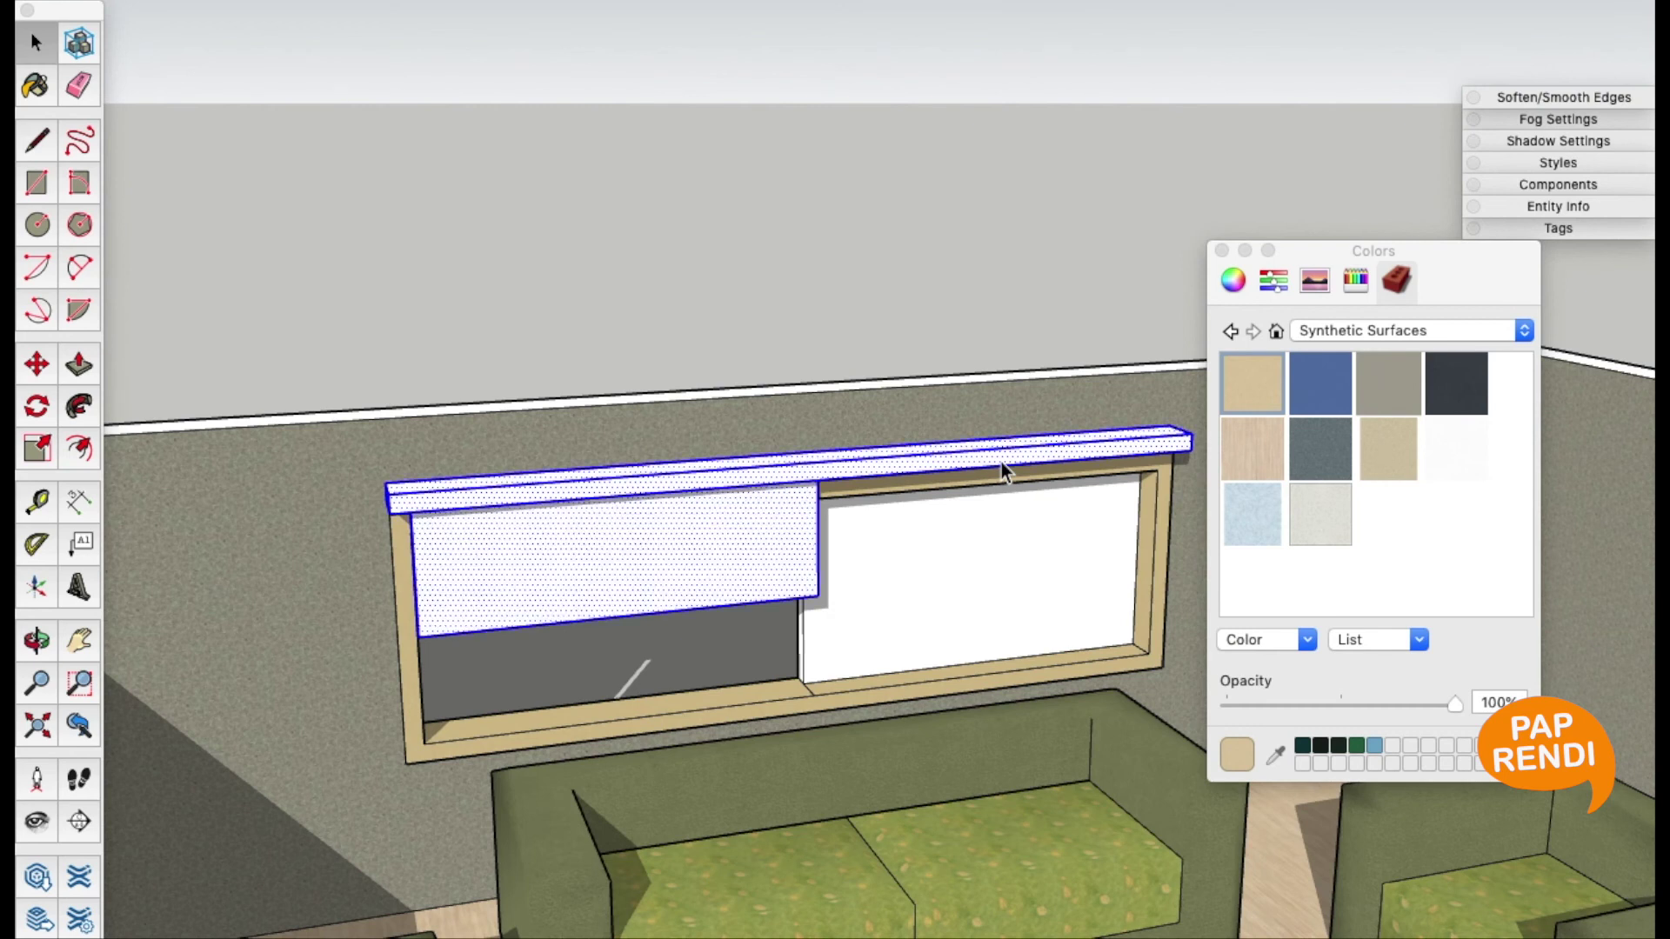
pyautogui.scroll(2, 1000, 461)
pyautogui.scroll(1, 1000, 462)
pyautogui.press('b')
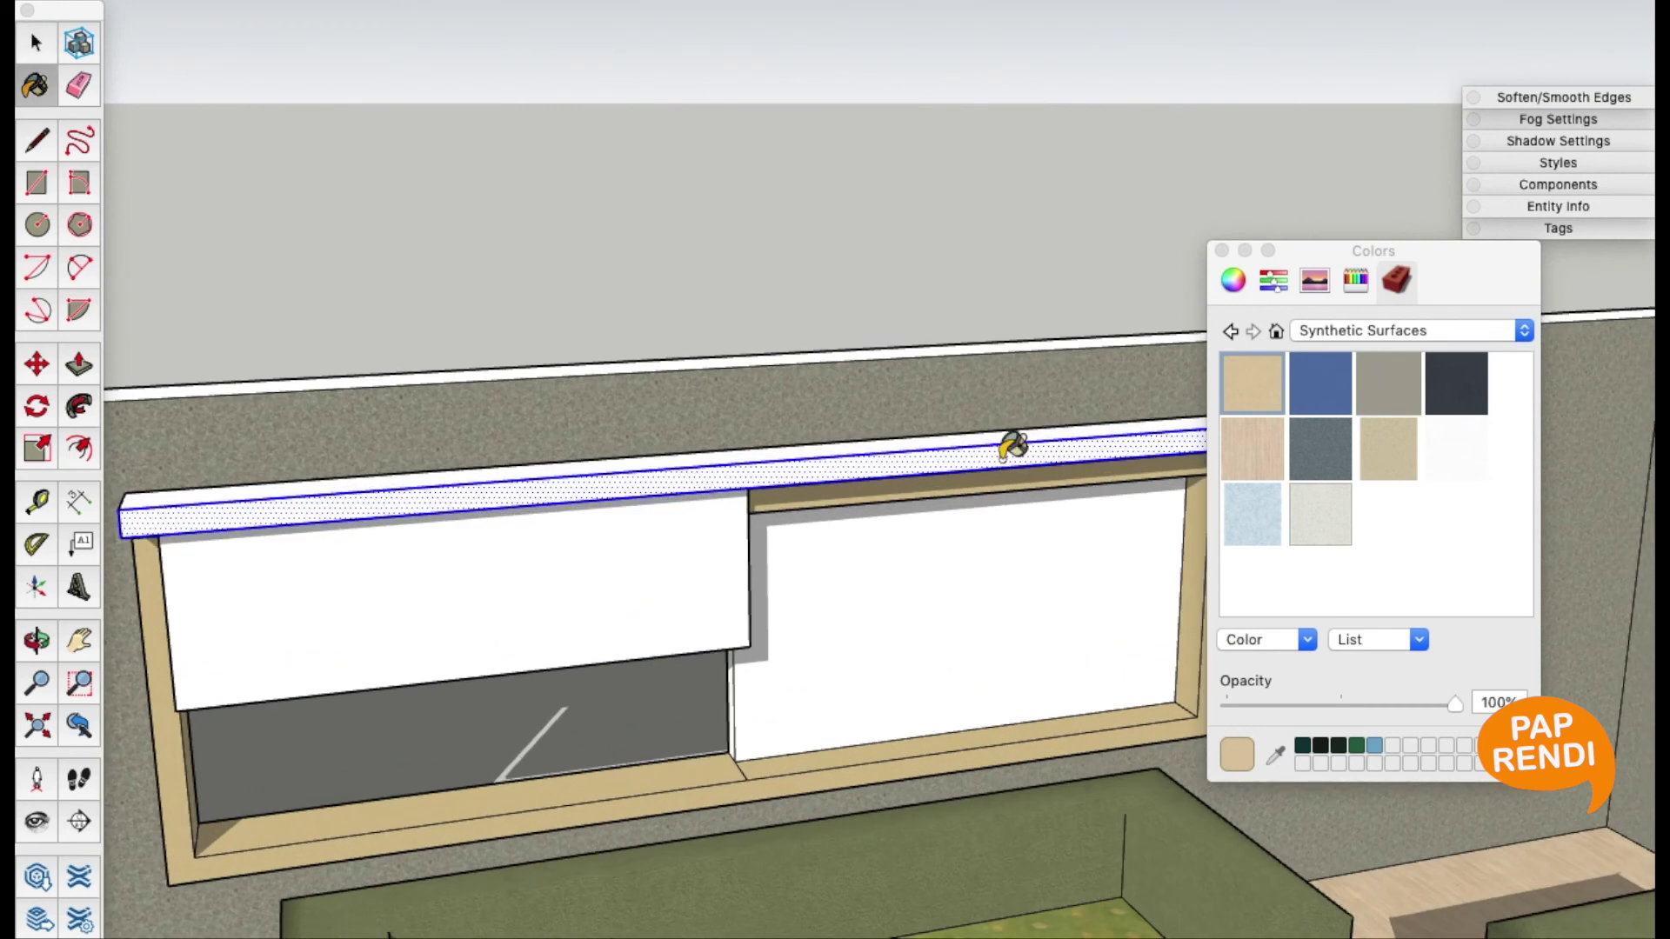
pyautogui.click(1000, 435)
pyautogui.moveTo(995, 503); pyautogui.dragTo(954, 186, button='middle')
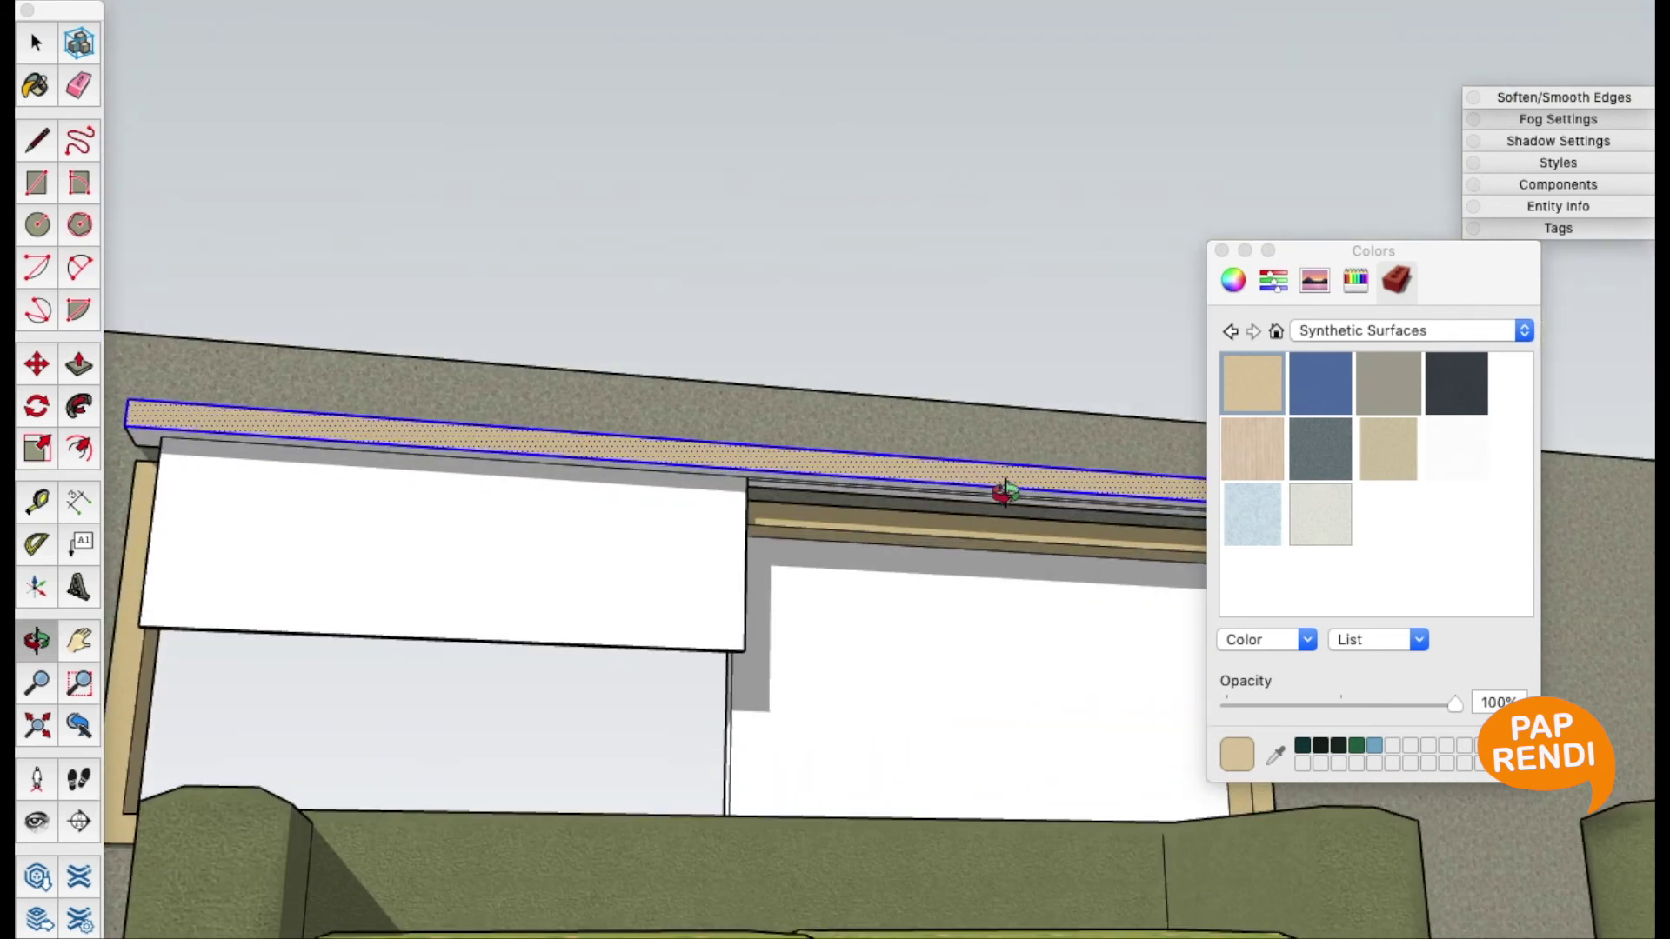
pyautogui.scroll(2, 999, 488)
pyautogui.moveTo(999, 487); pyautogui.dragTo(970, 357, button='middle')
pyautogui.press('b')
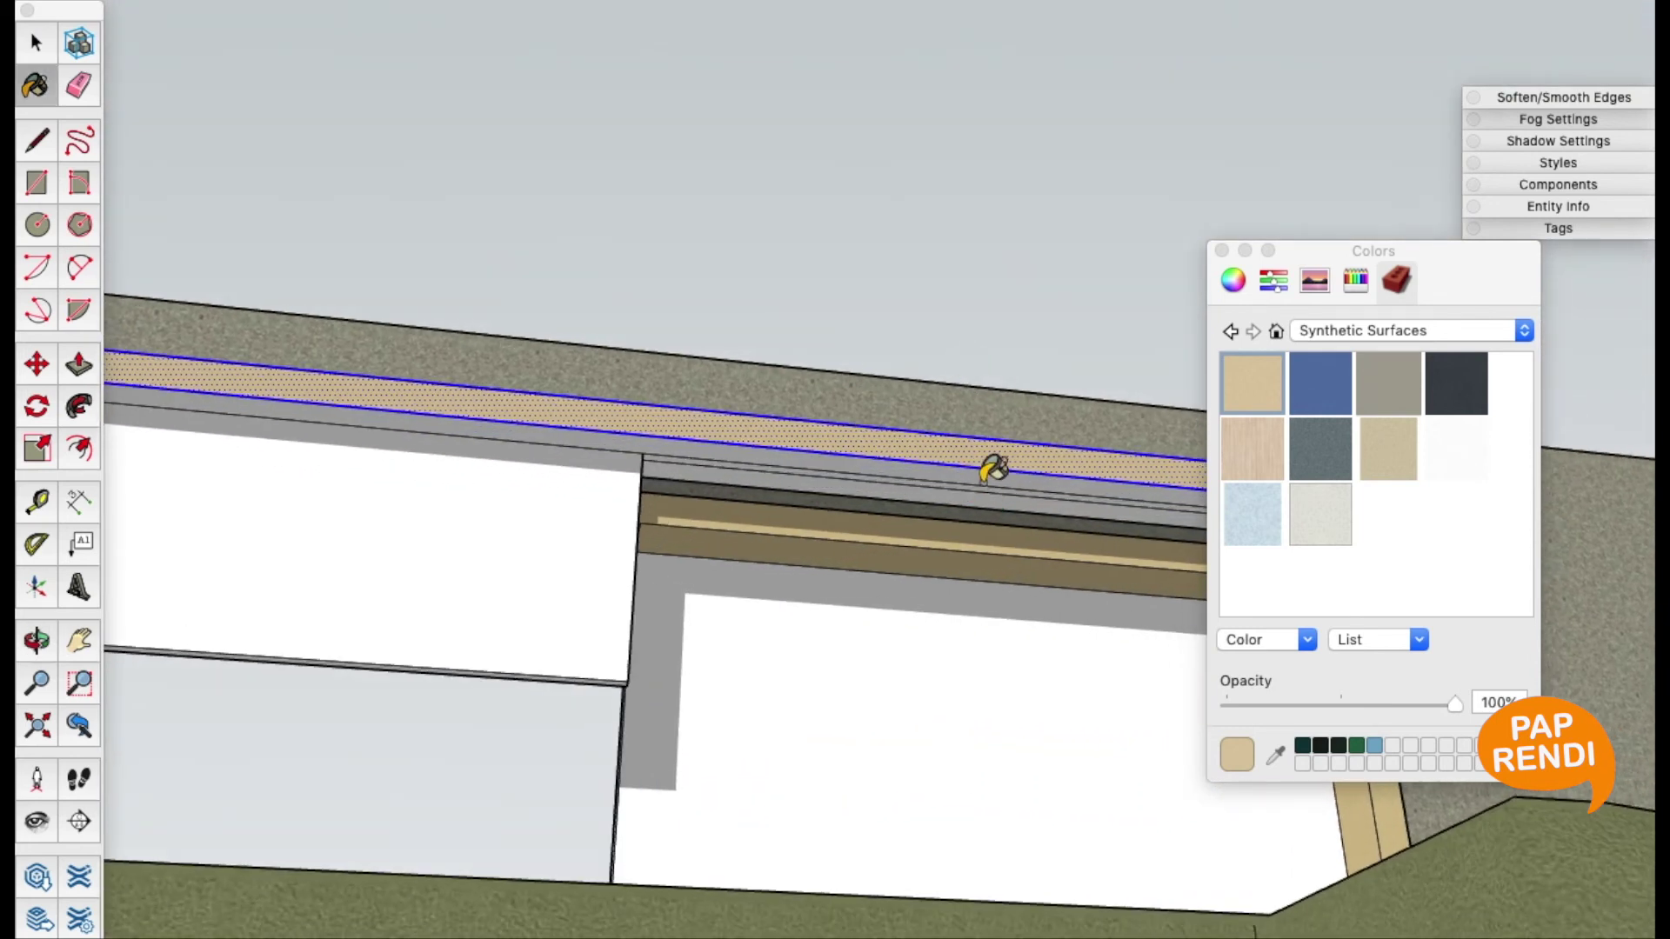
pyautogui.click(983, 483)
# Orbit back into the room, open the window group and select its right glass pane
pyautogui.scroll(3, 974, 556)
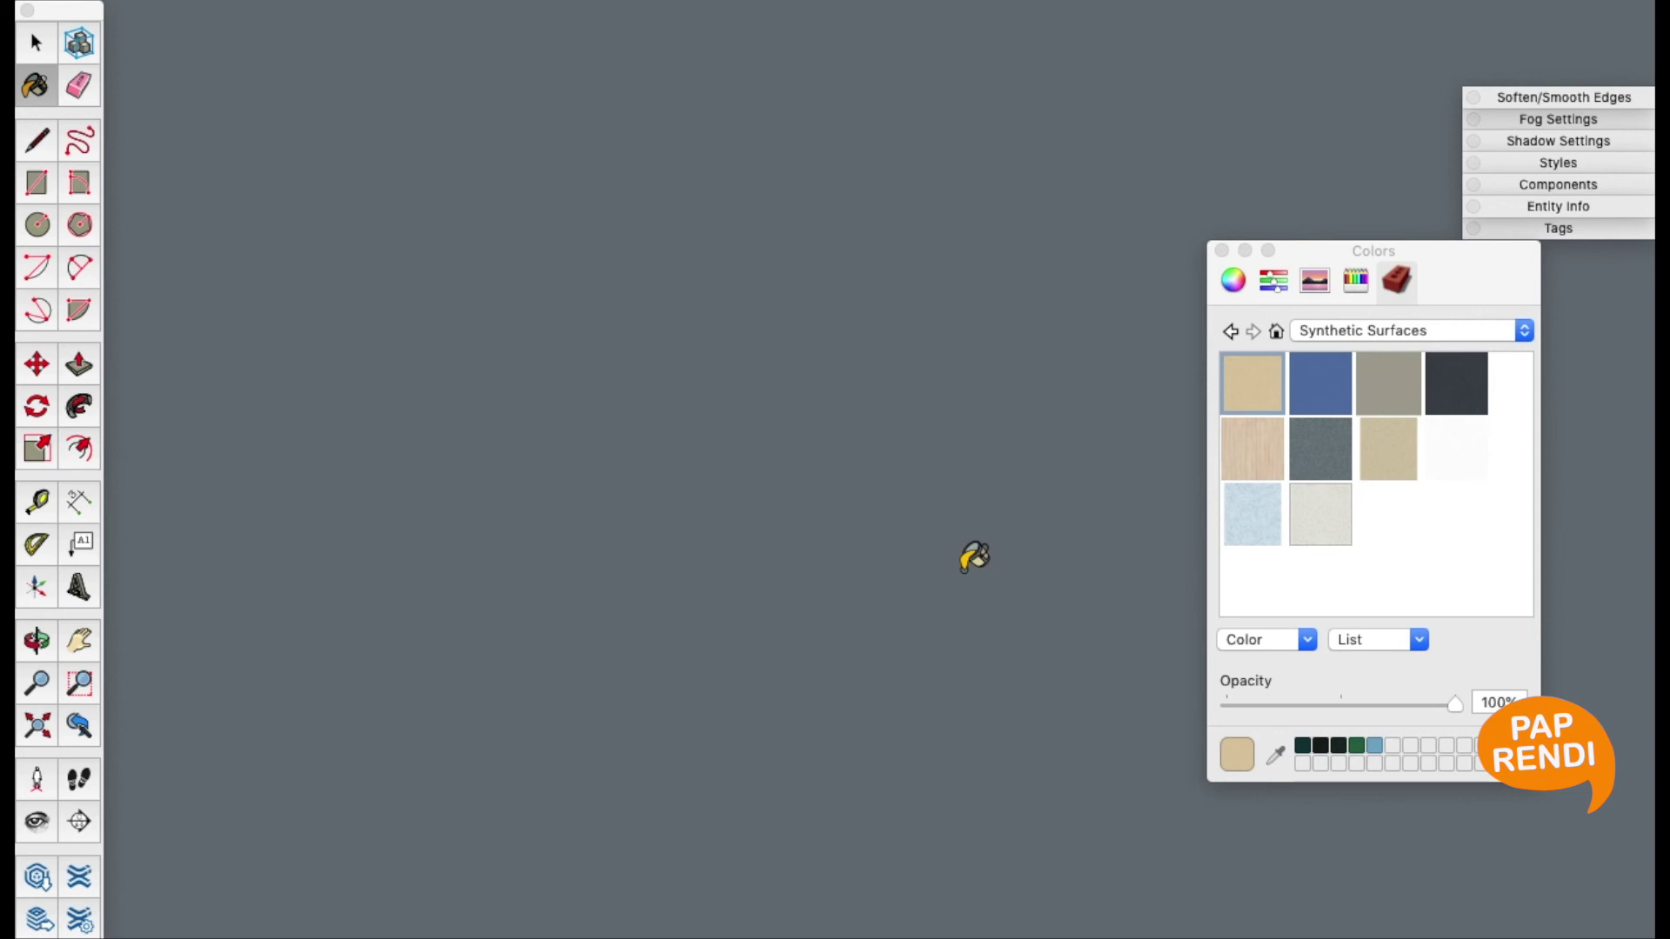
pyautogui.scroll(-3, 974, 557)
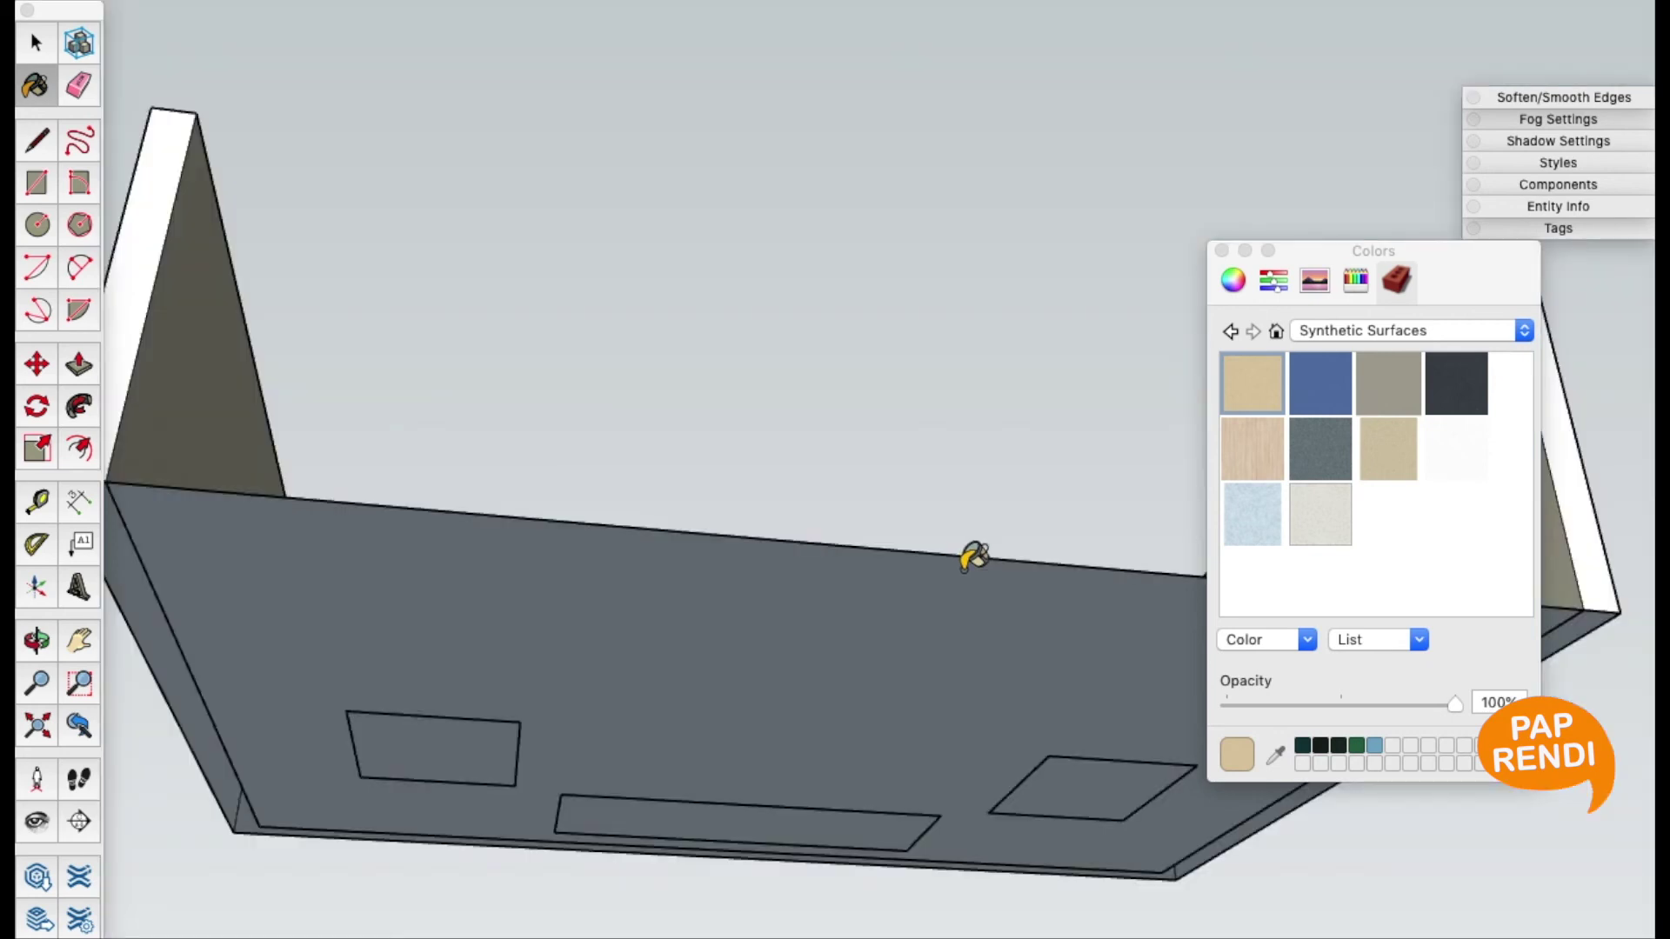
pyautogui.press('o')
pyautogui.moveTo(961, 570); pyautogui.dragTo(931, 909)
pyautogui.scroll(3, 868, 723)
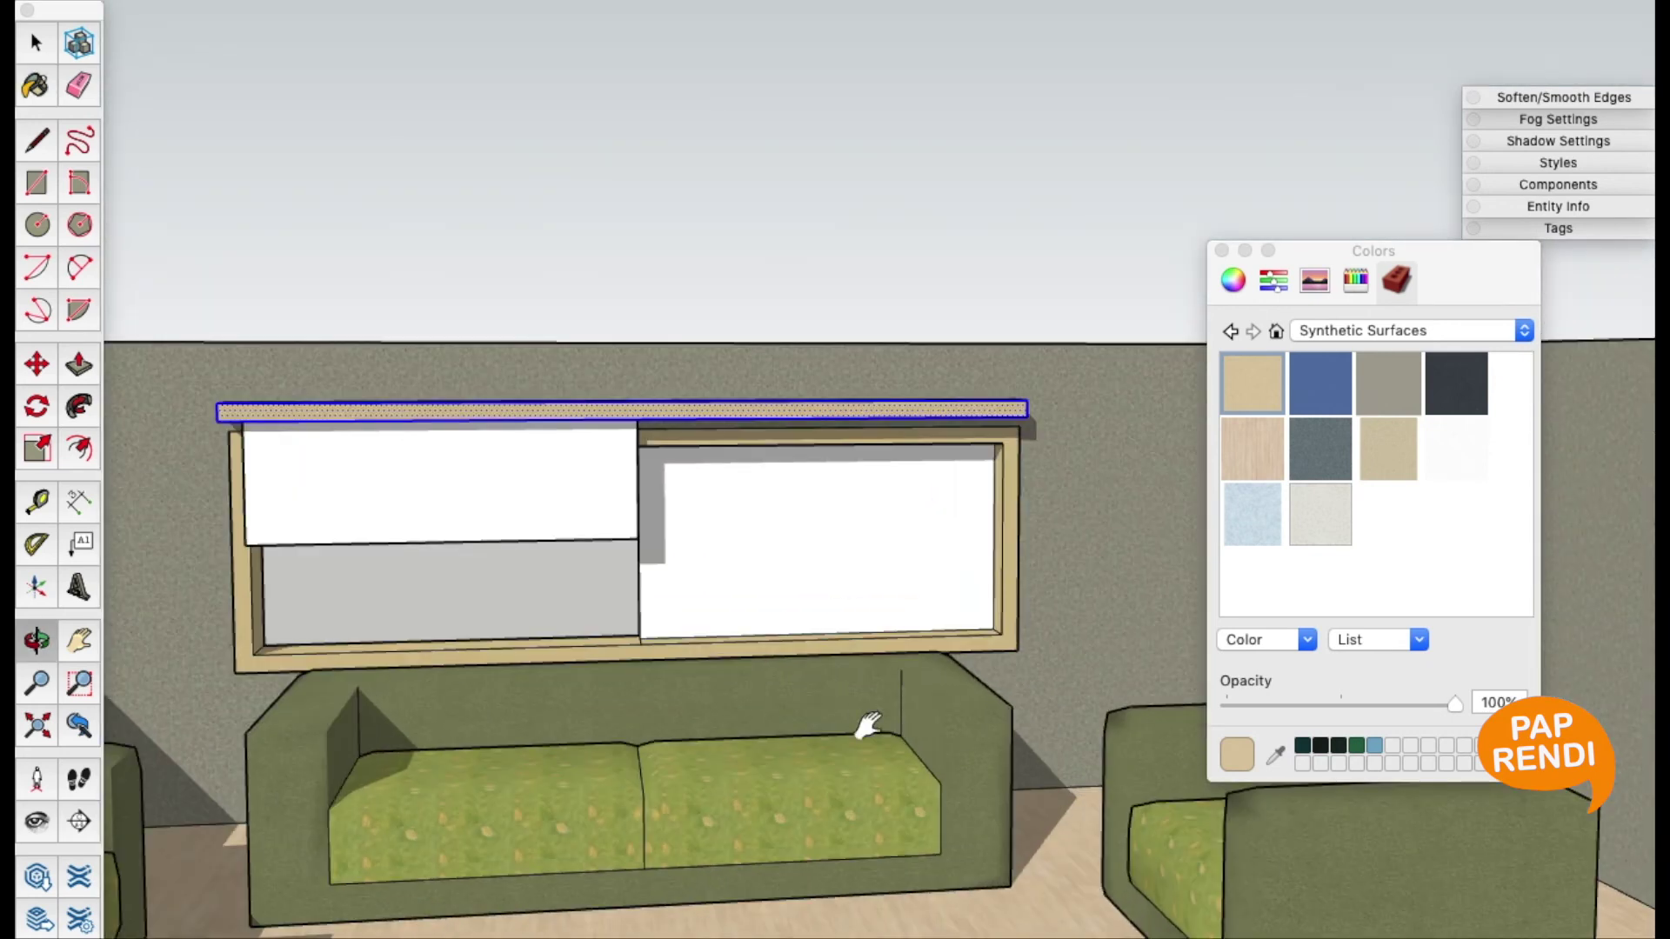
pyautogui.keyDown('shift'); pyautogui.moveTo(867, 724); pyautogui.dragTo(913, 652); pyautogui.keyUp('shift')
pyautogui.press('space')
pyautogui.click(832, 298)
pyautogui.click(899, 634)
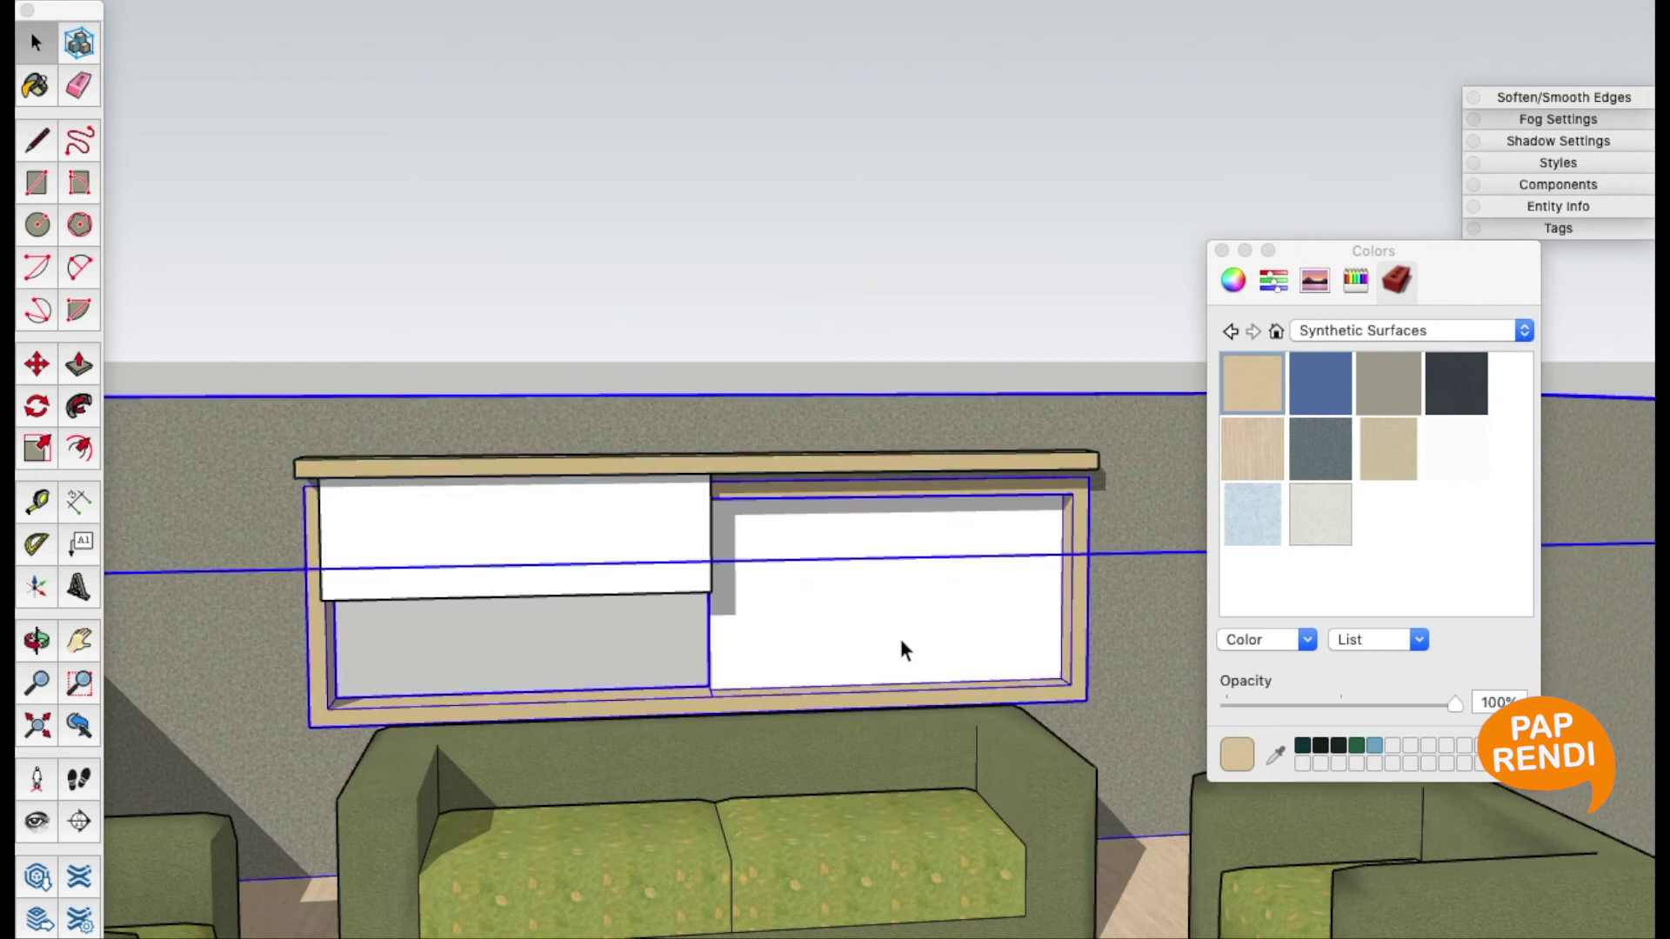
pyautogui.doubleClick(899, 635)
pyautogui.click(831, 612)
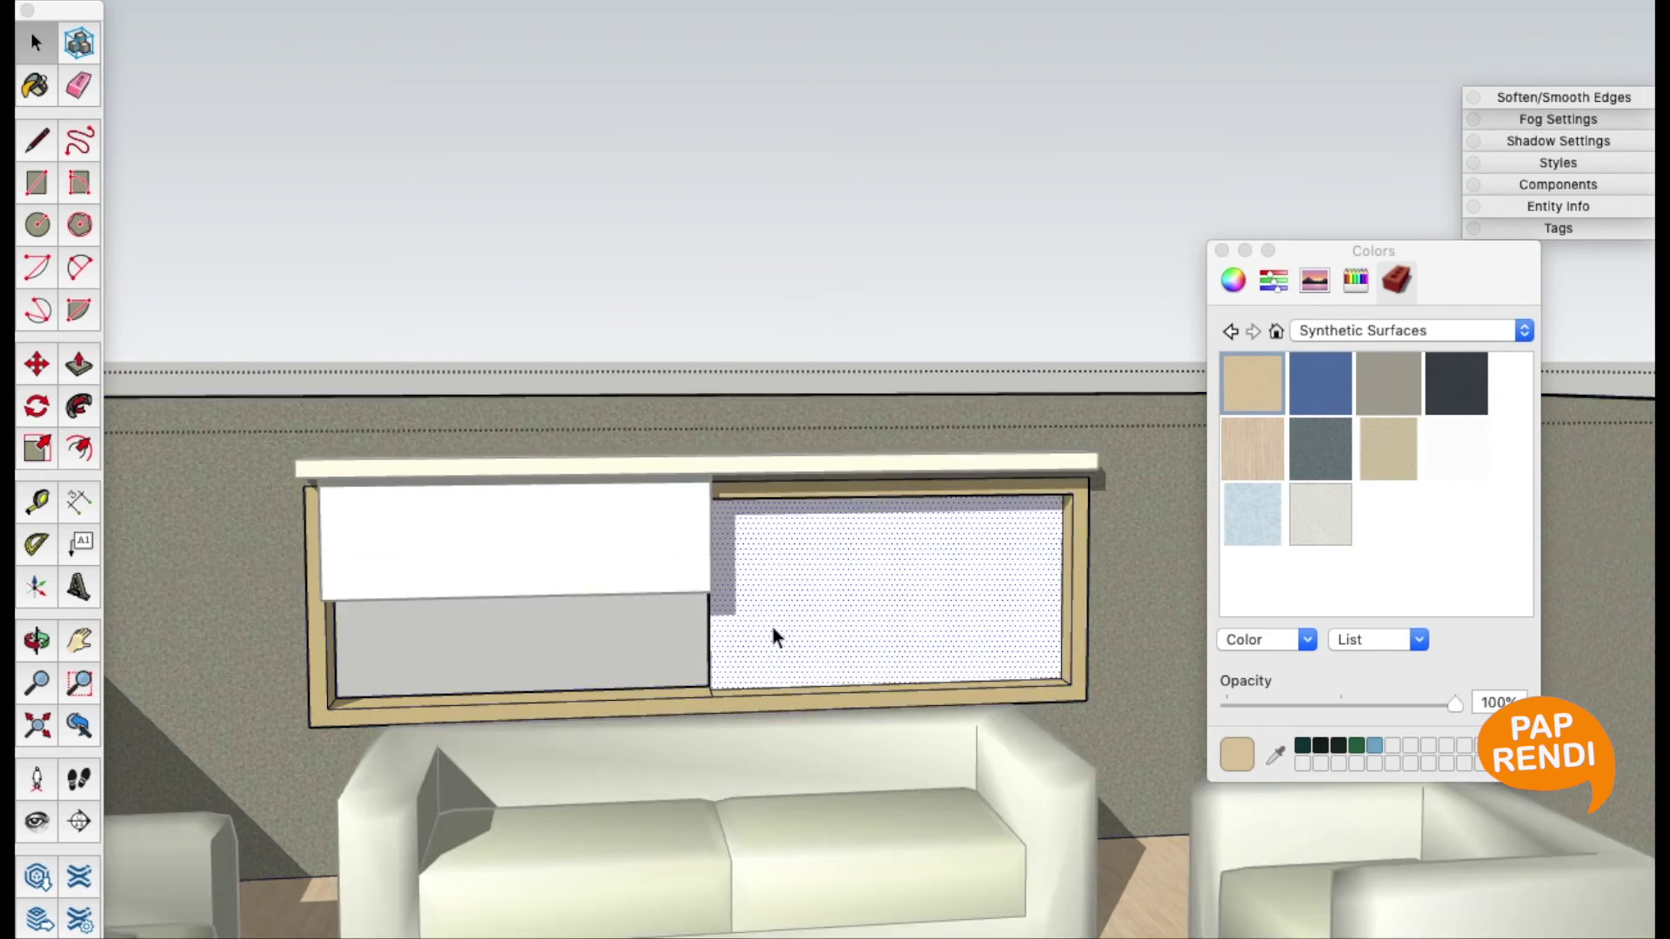
# Paint the right pane with the dark grey glass from Glass and Mirrors
pyautogui.moveTo(771, 626); pyautogui.dragTo(707, 636)
pyautogui.click(1466, 339)
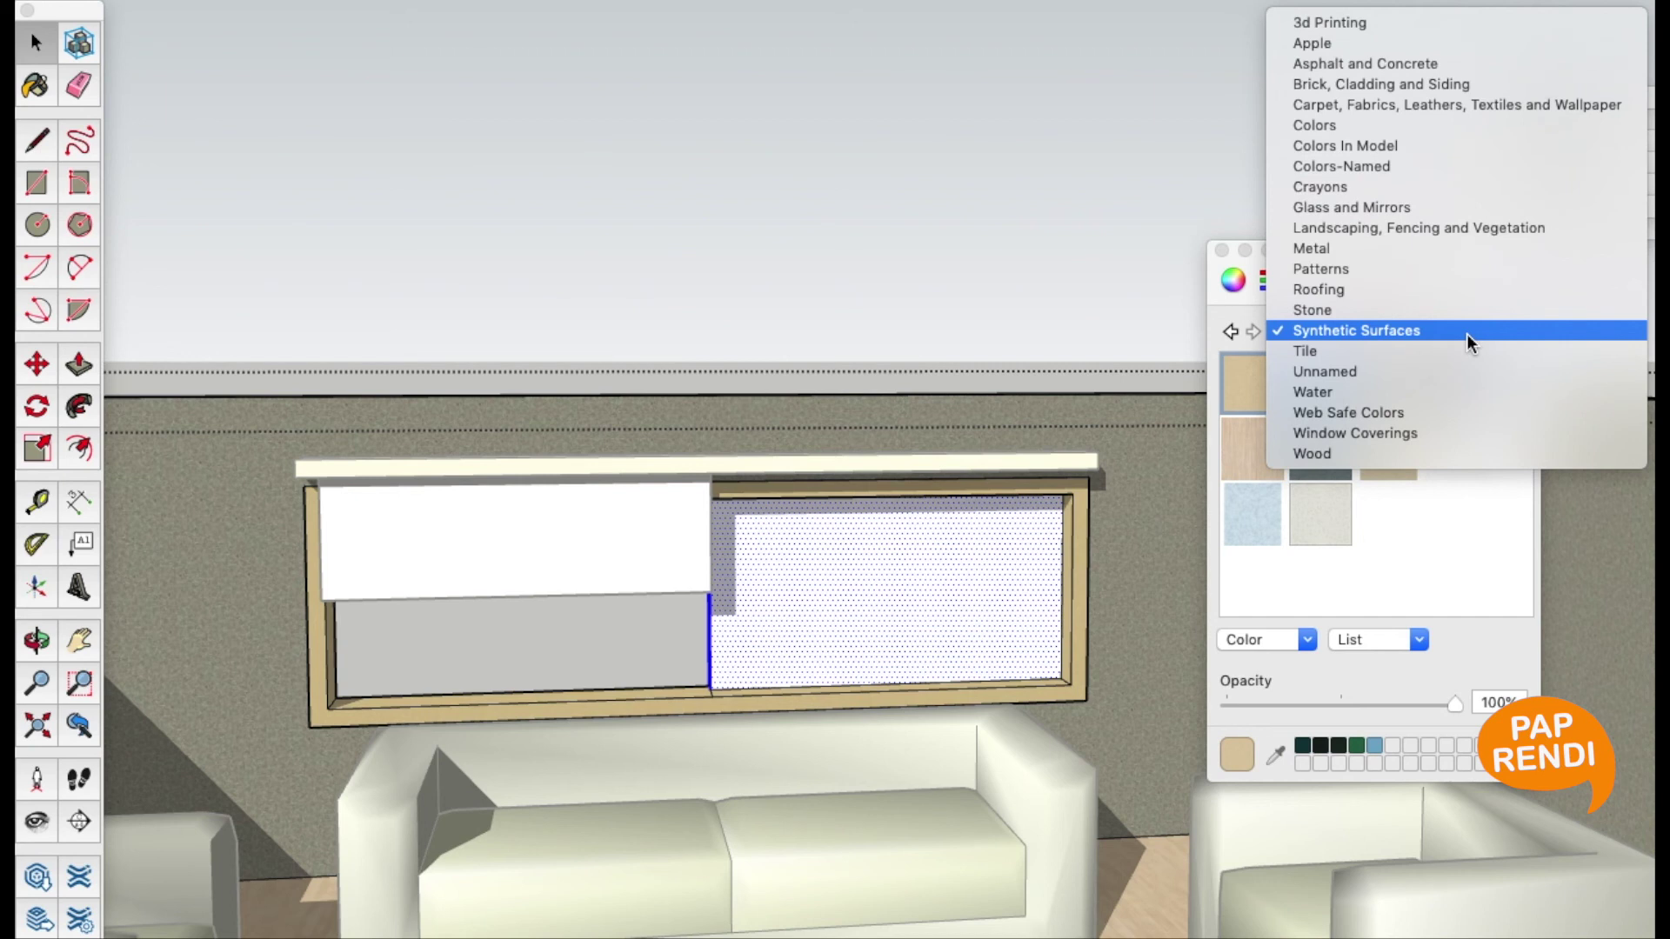
pyautogui.click(1479, 207)
pyautogui.click(1480, 443)
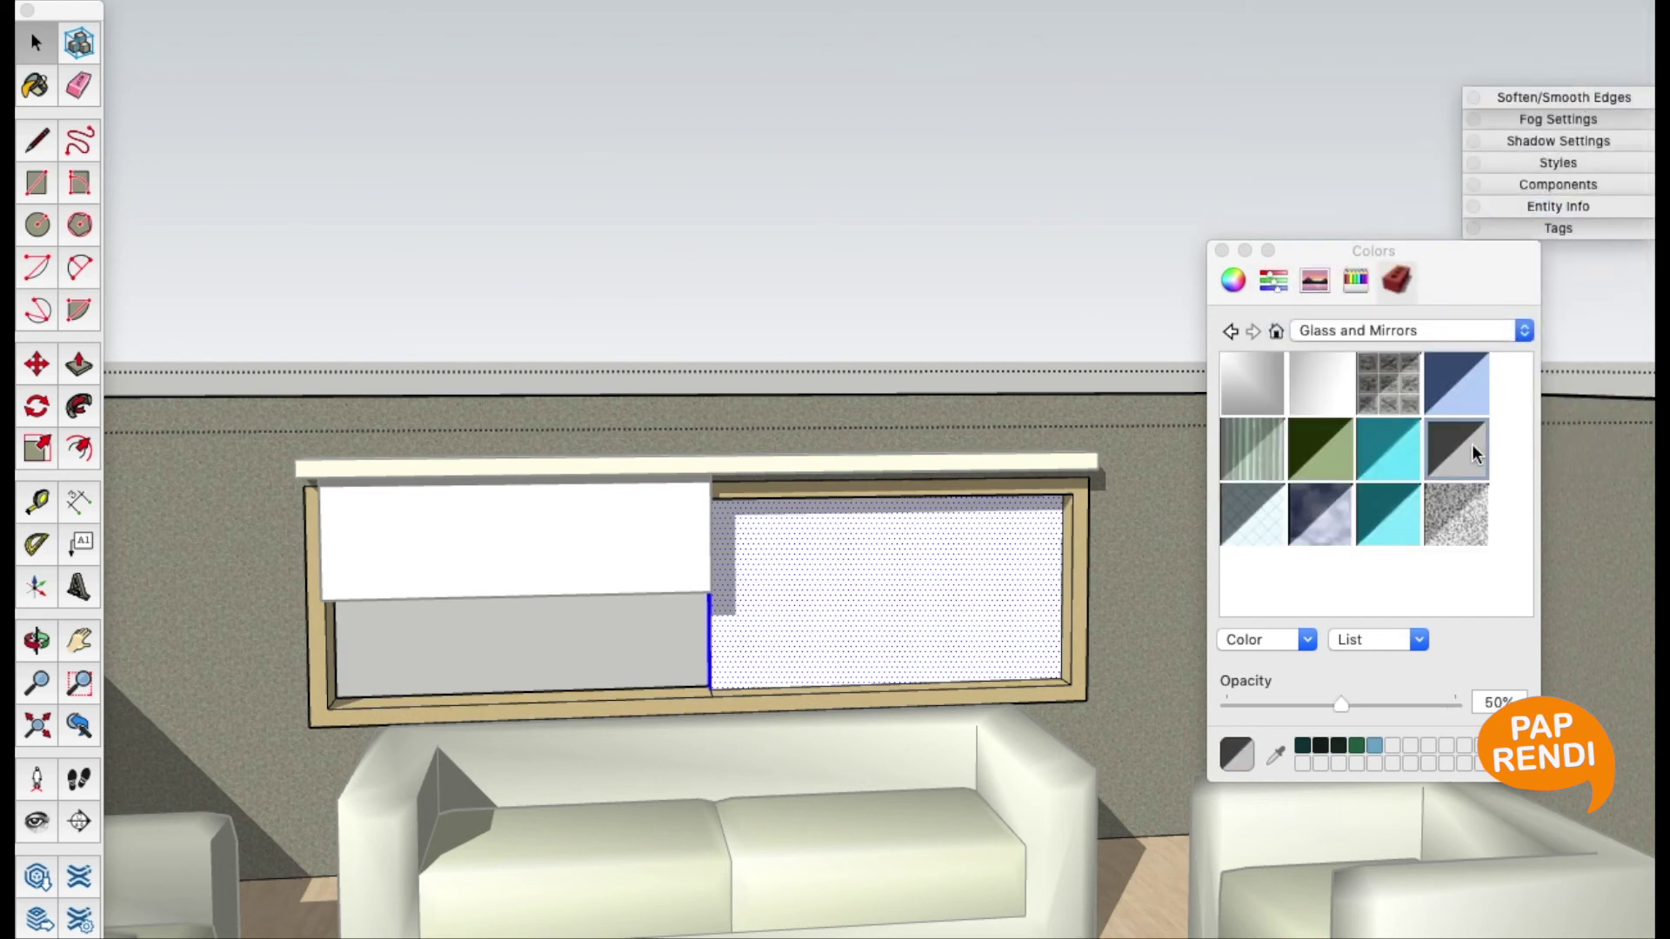
pyautogui.click(985, 581)
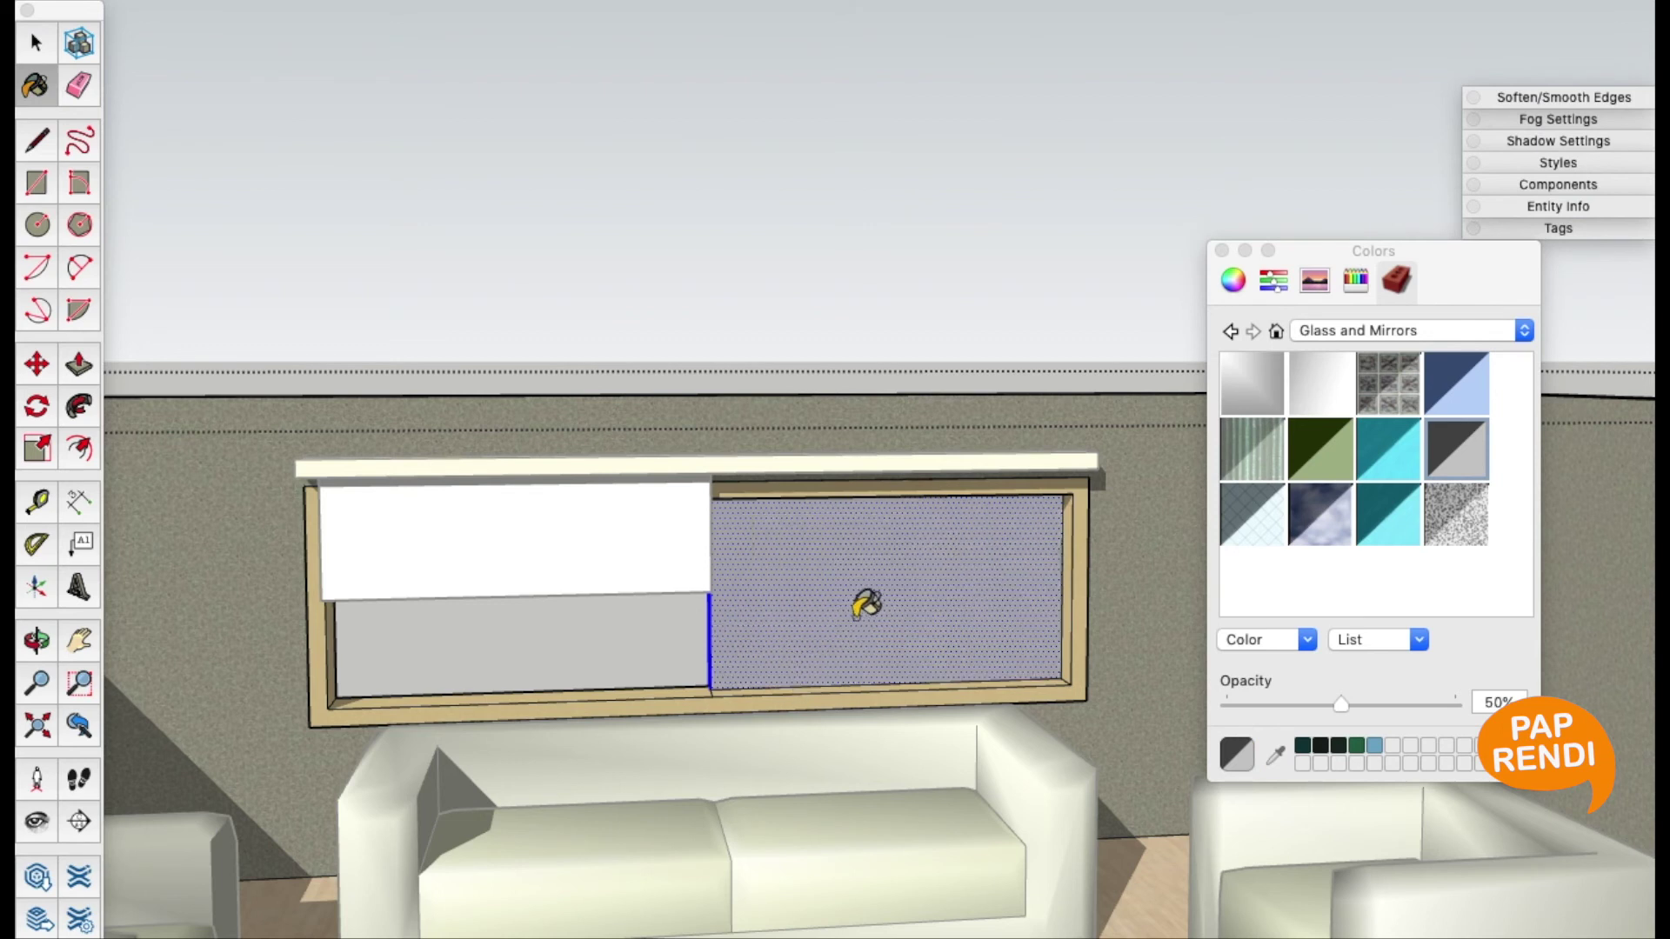
# Keep the dark glass at 50% opacity and orbit to check the pane
pyautogui.press('space')
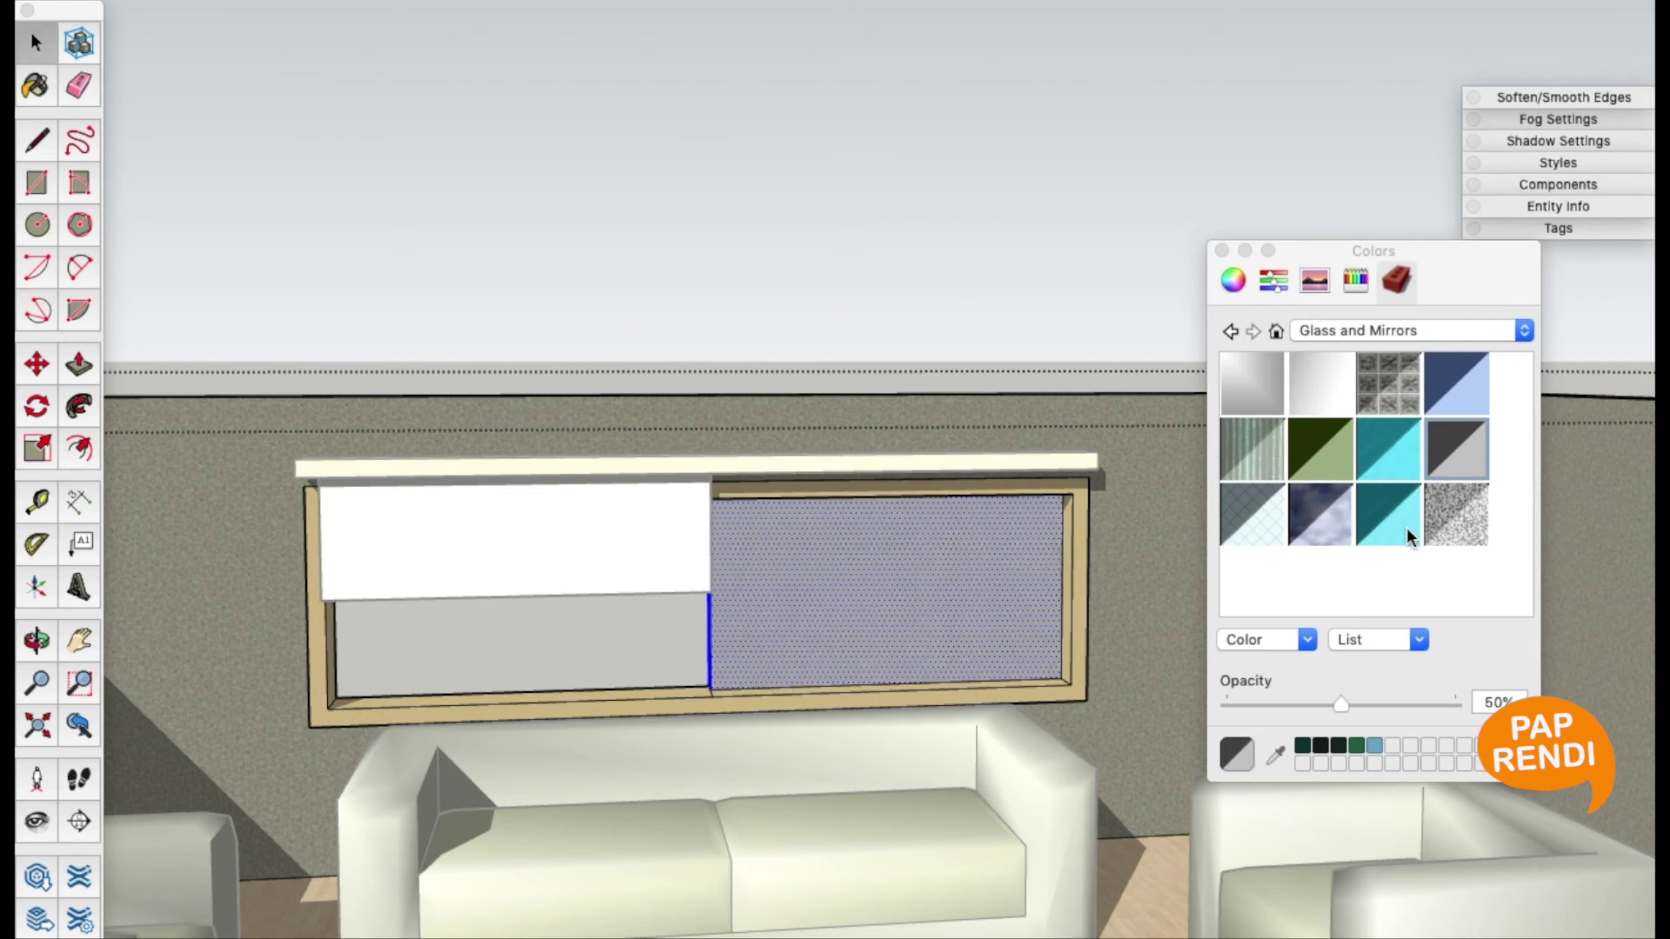
pyautogui.moveTo(1341, 706); pyautogui.dragTo(1287, 704)
pyautogui.press('b')
pyautogui.click(1458, 445)
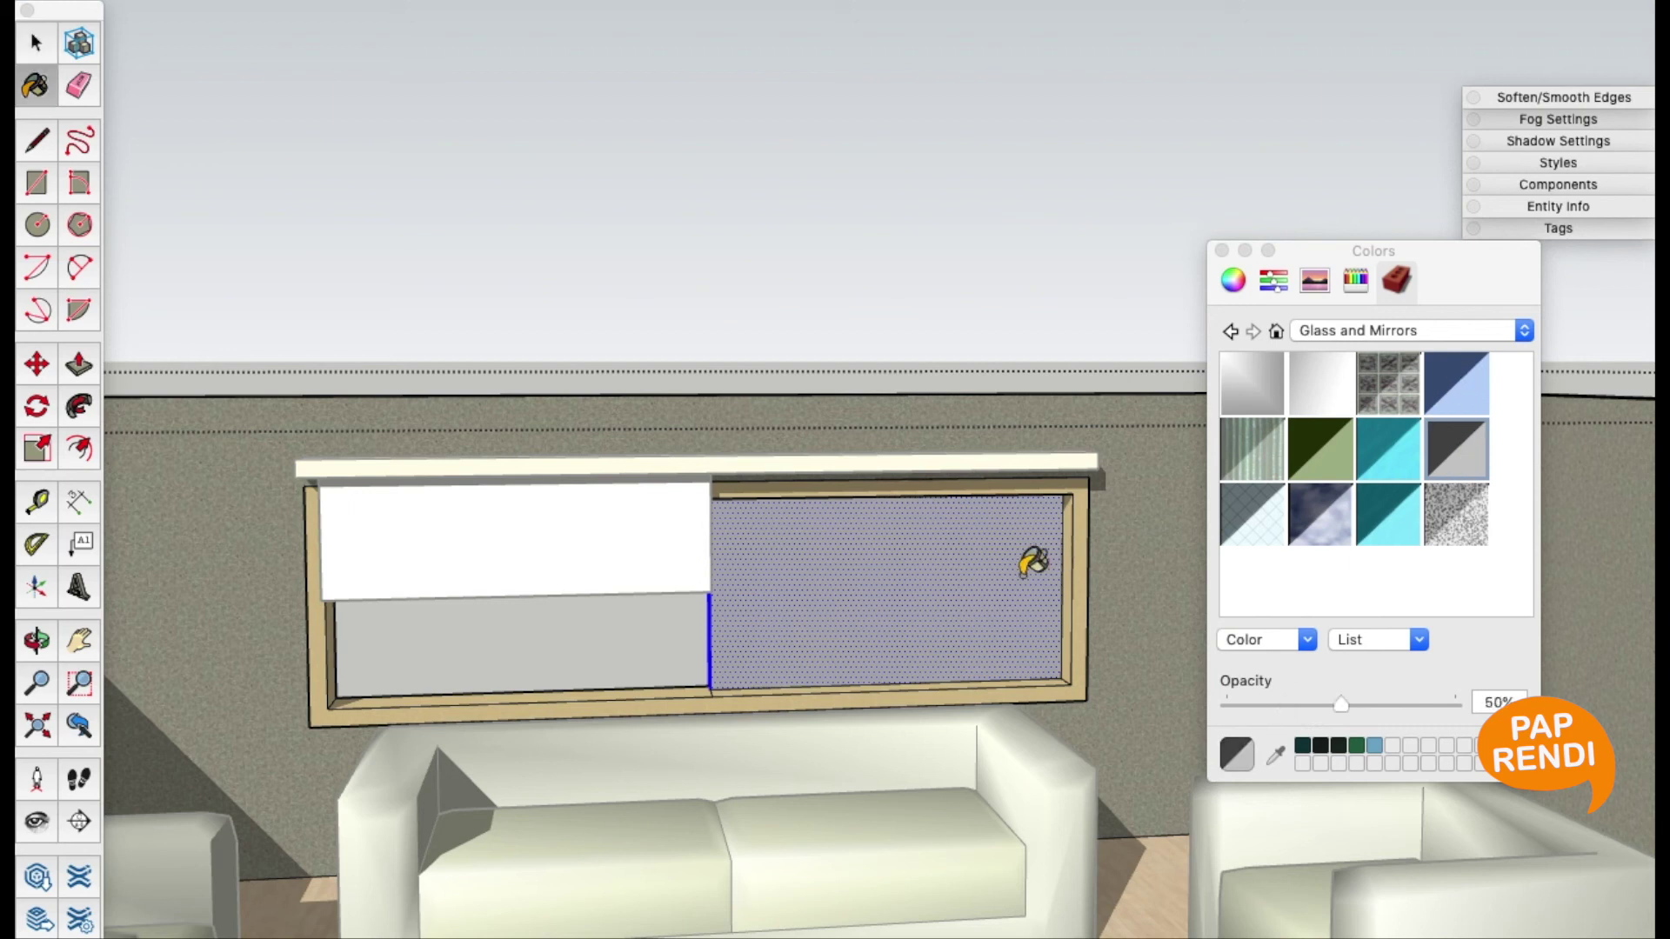
pyautogui.press('space')
pyautogui.moveTo(807, 679); pyautogui.dragTo(1045, 750, button='middle')
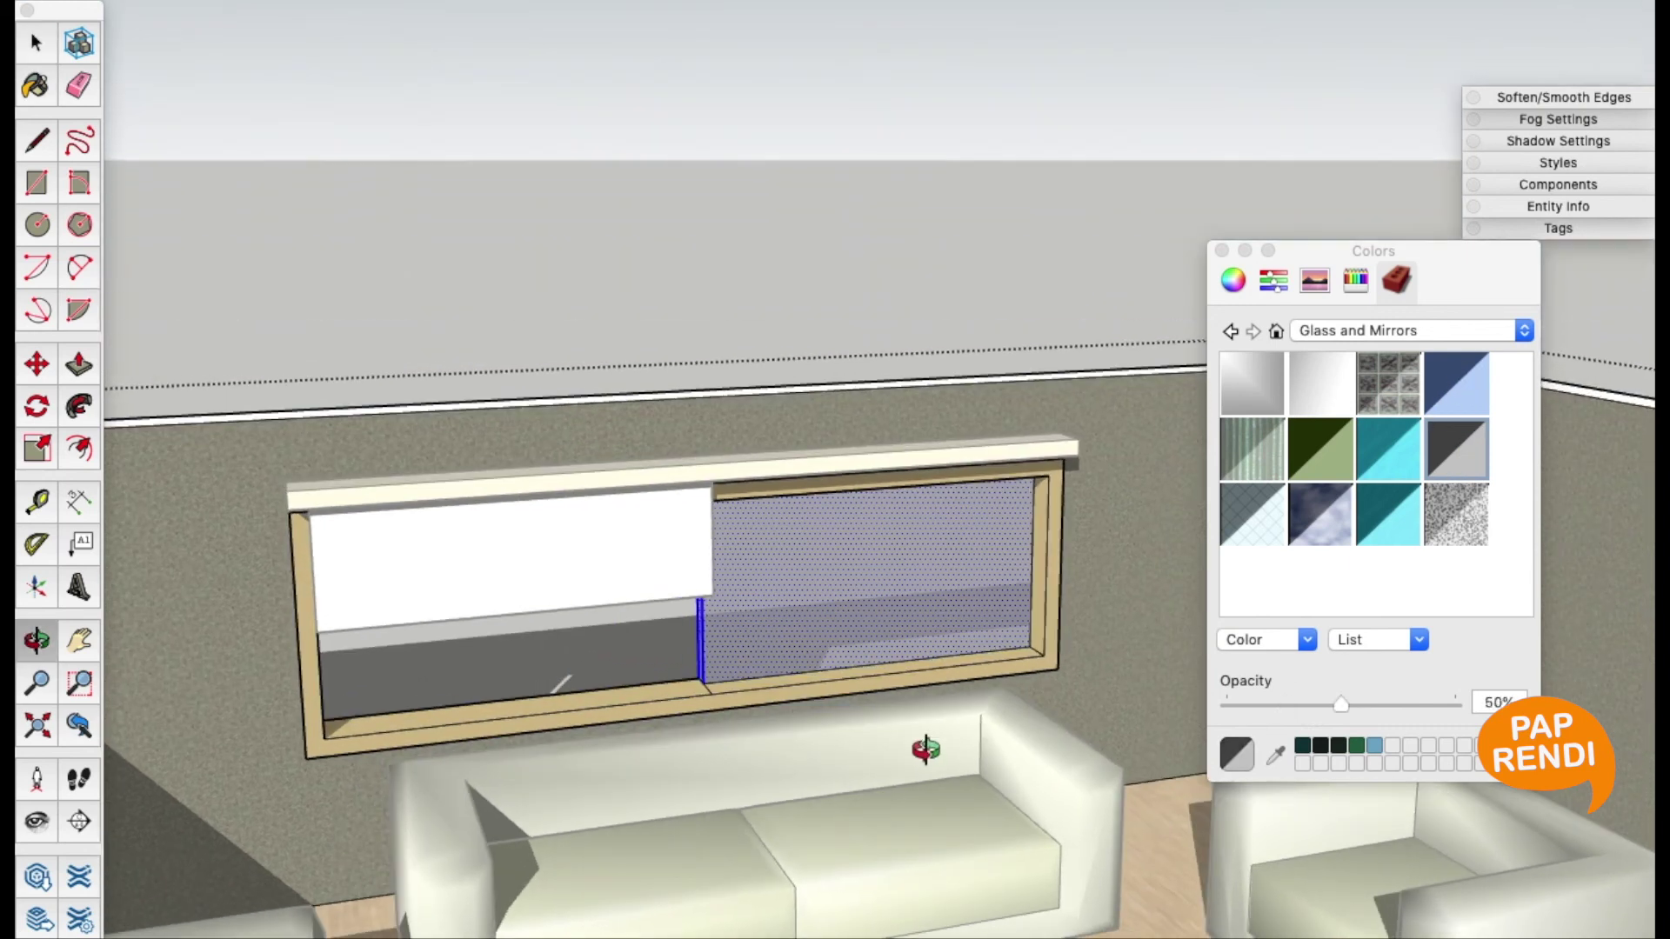
pyautogui.press('space')
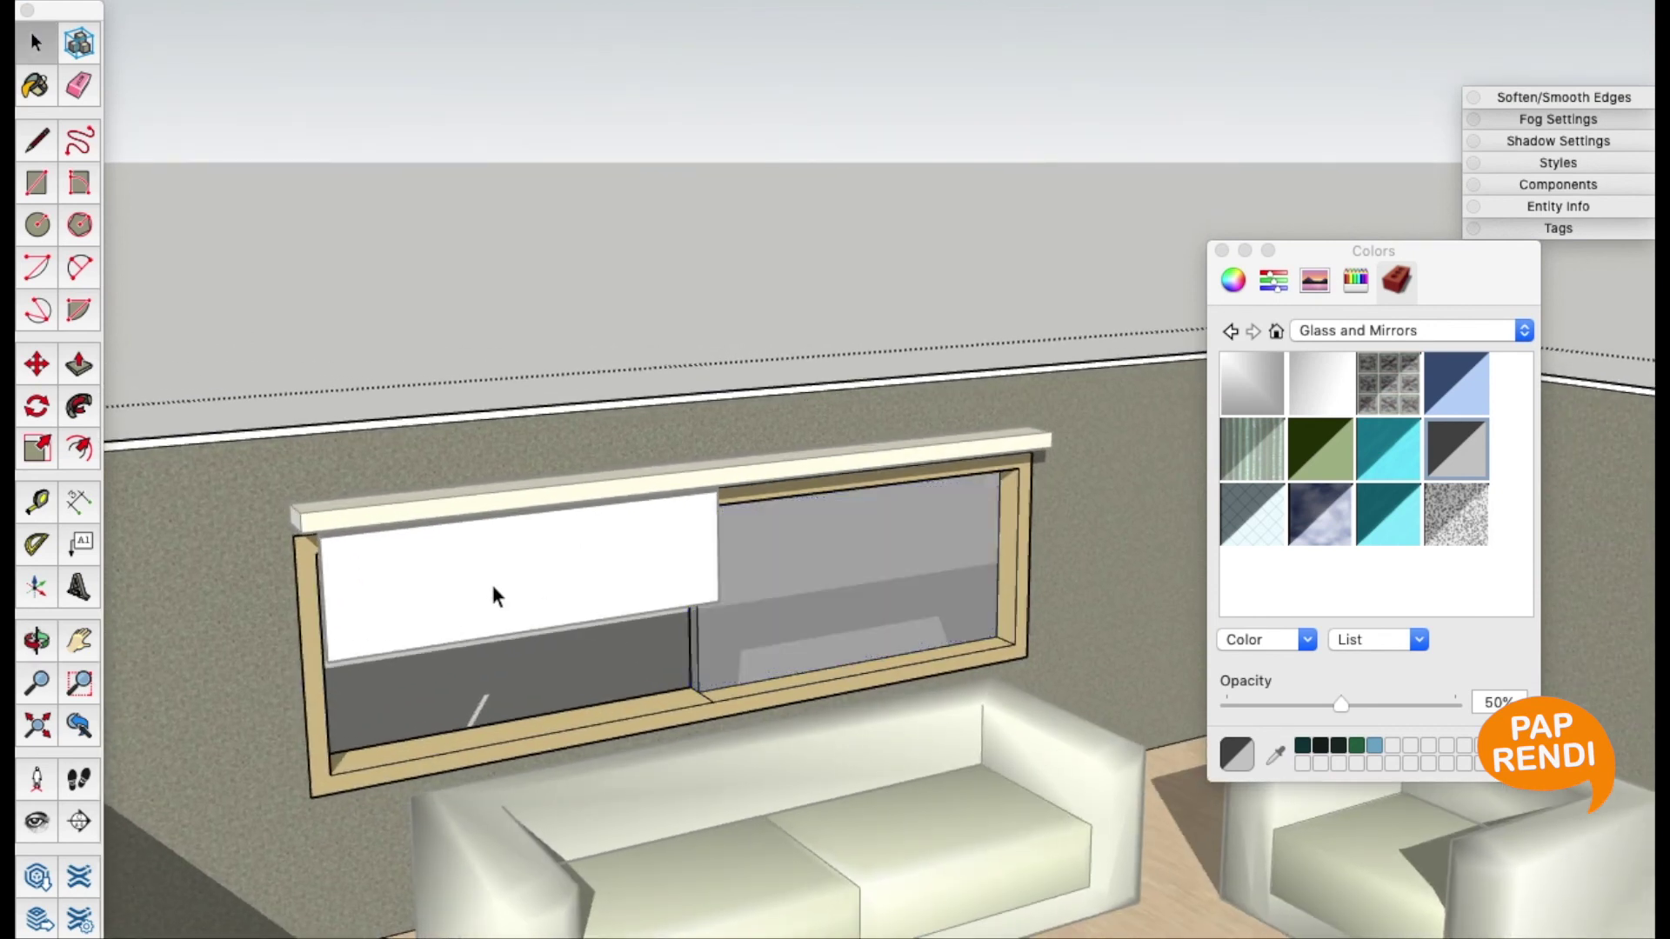
# Paint the roller blind with the first Window Coverings fabric swatch, then view it frontally
pyautogui.click(442, 577)
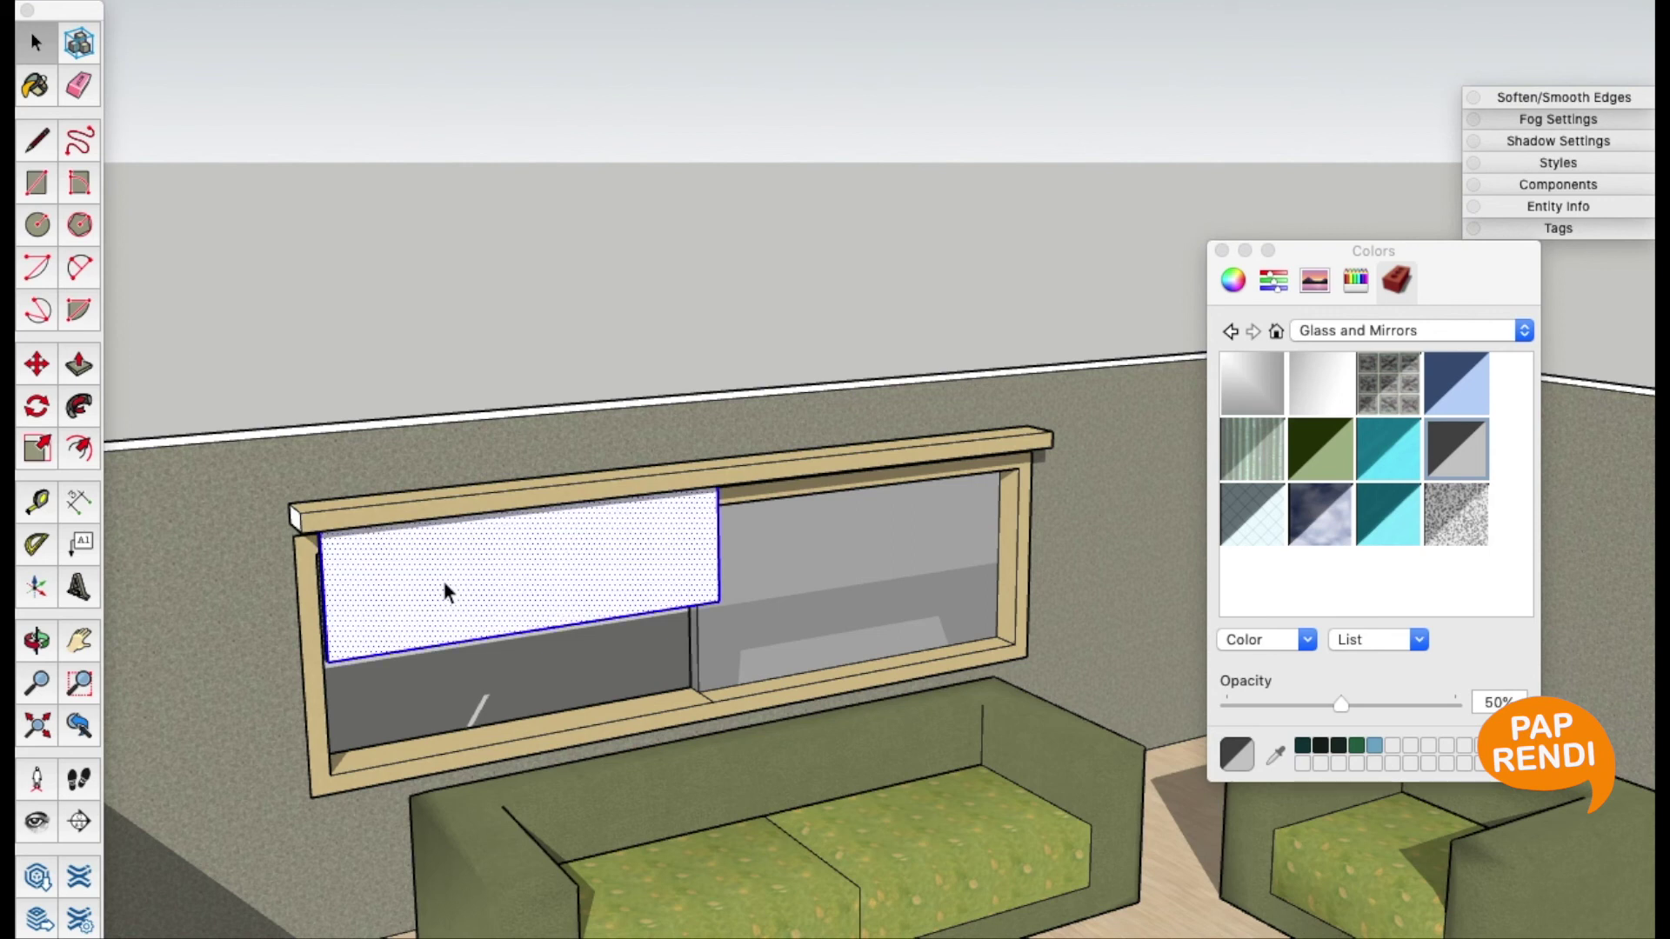
pyautogui.click(1445, 335)
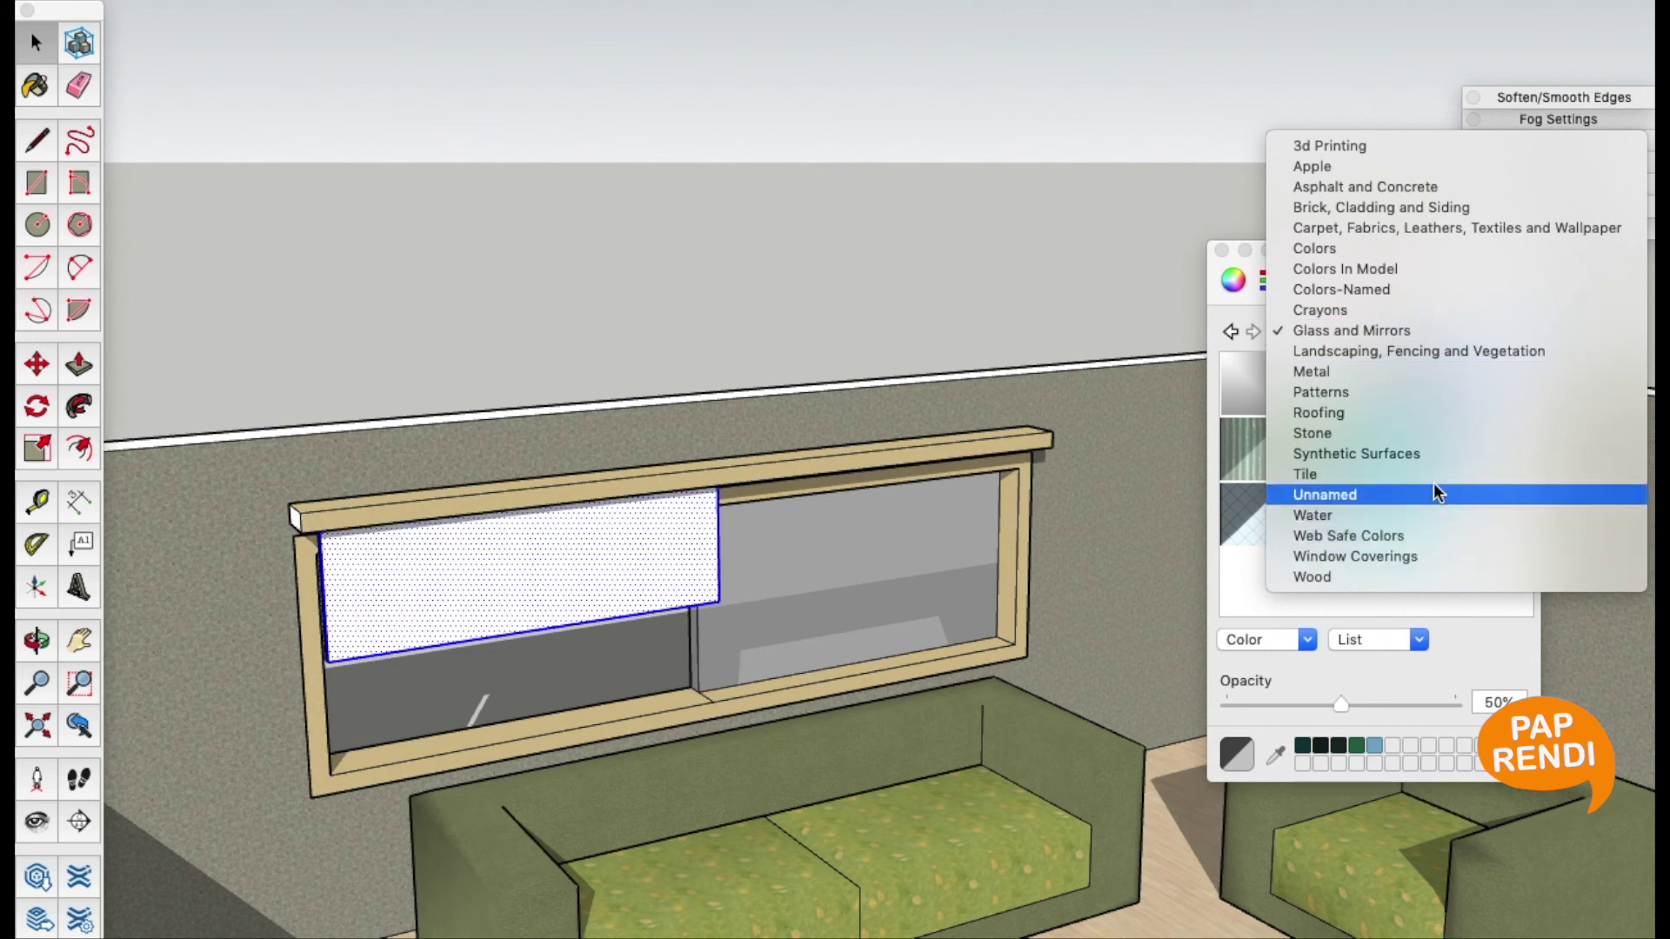
pyautogui.click(1436, 454)
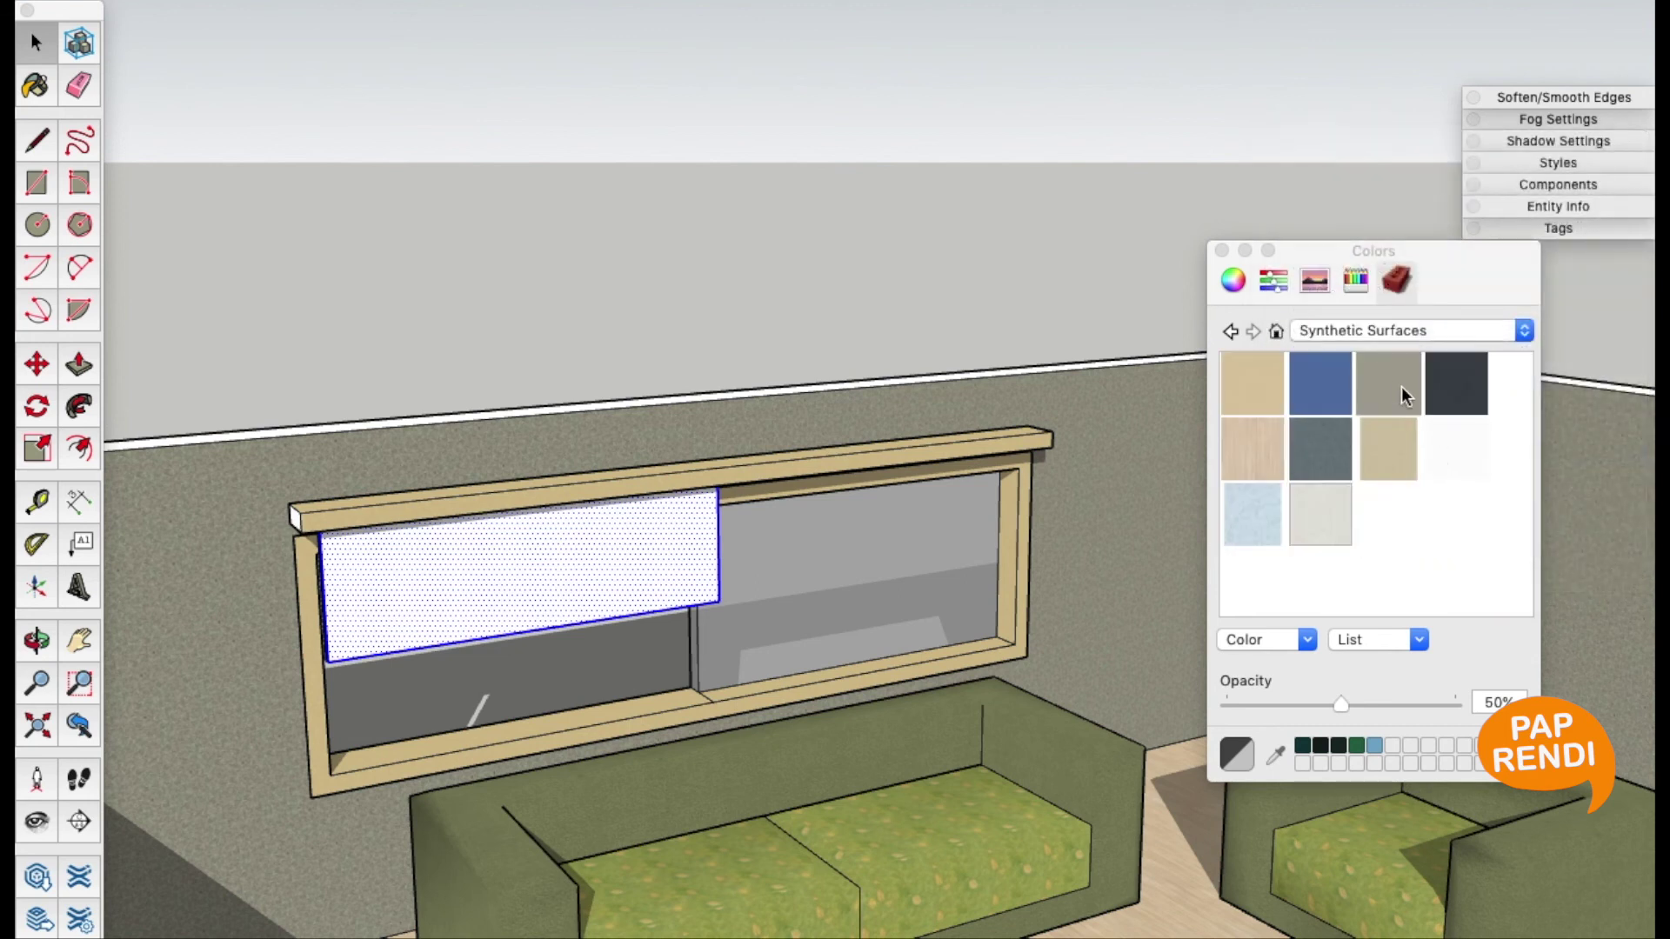
pyautogui.click(1391, 335)
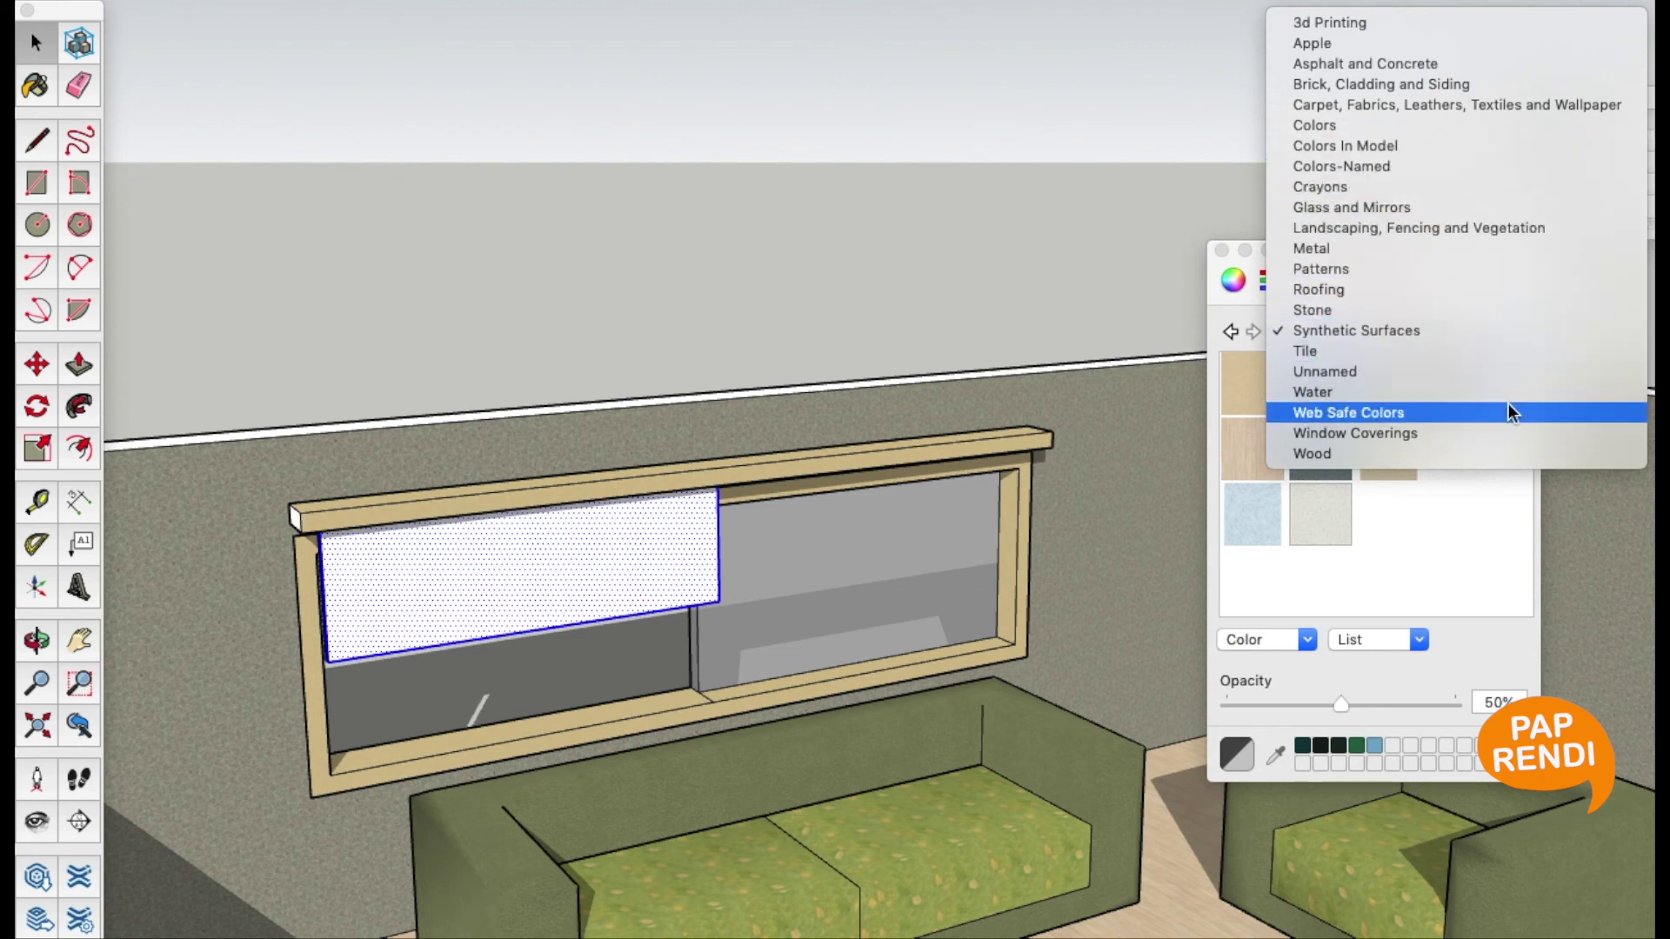
pyautogui.click(1515, 433)
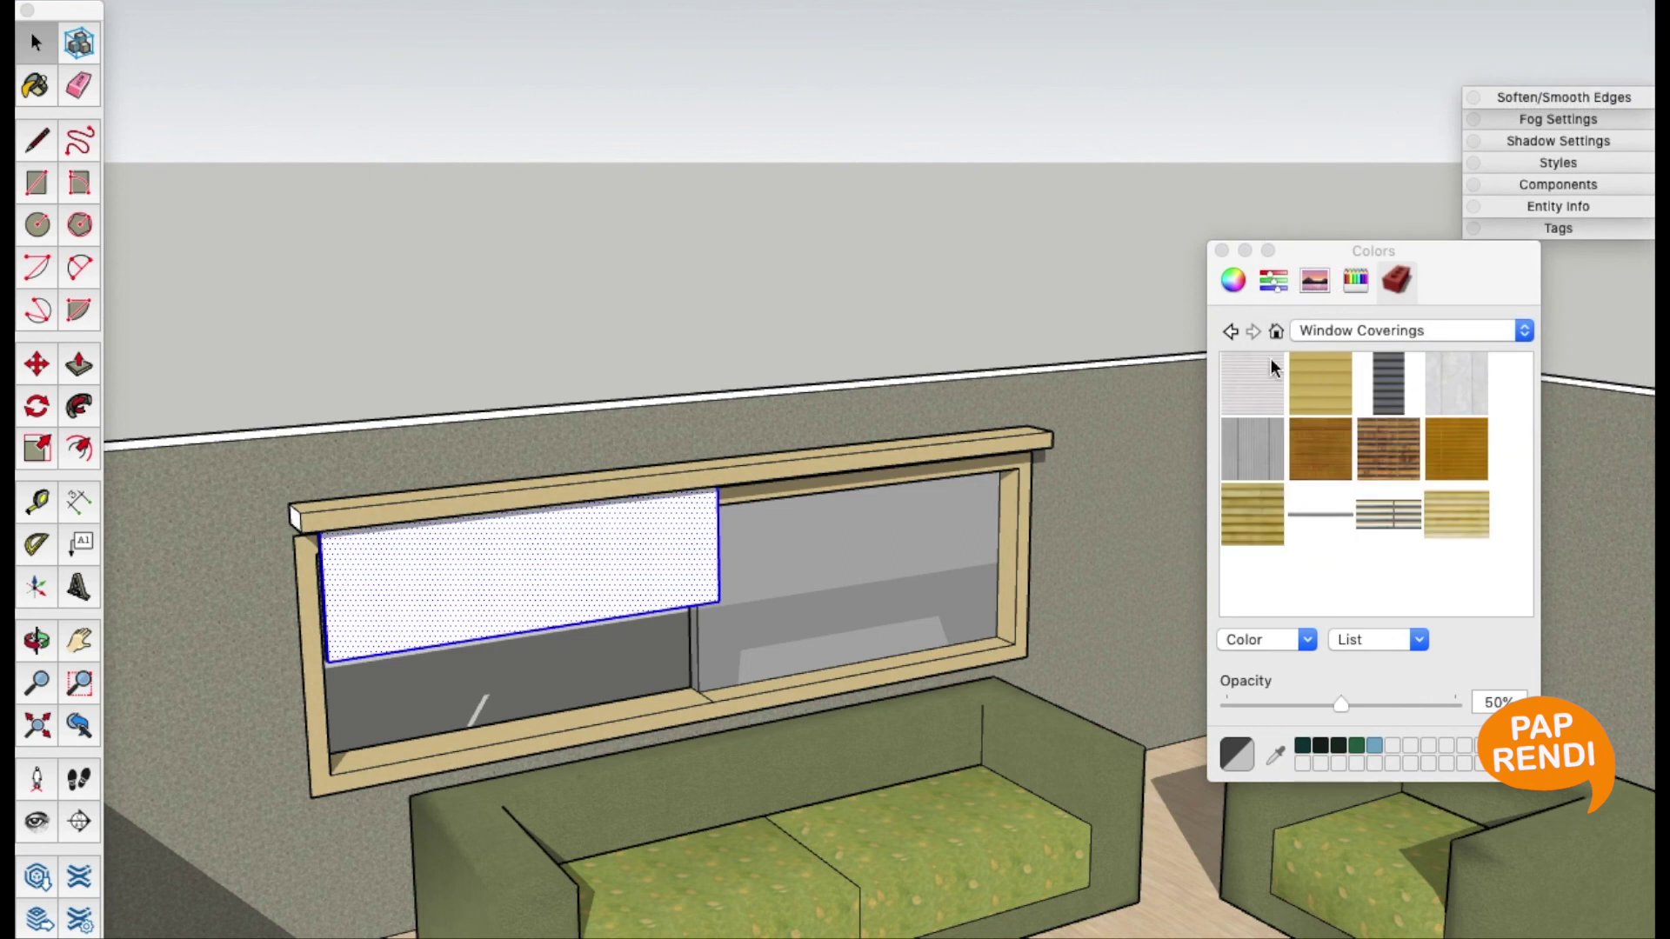
pyautogui.click(1270, 369)
pyautogui.click(541, 570)
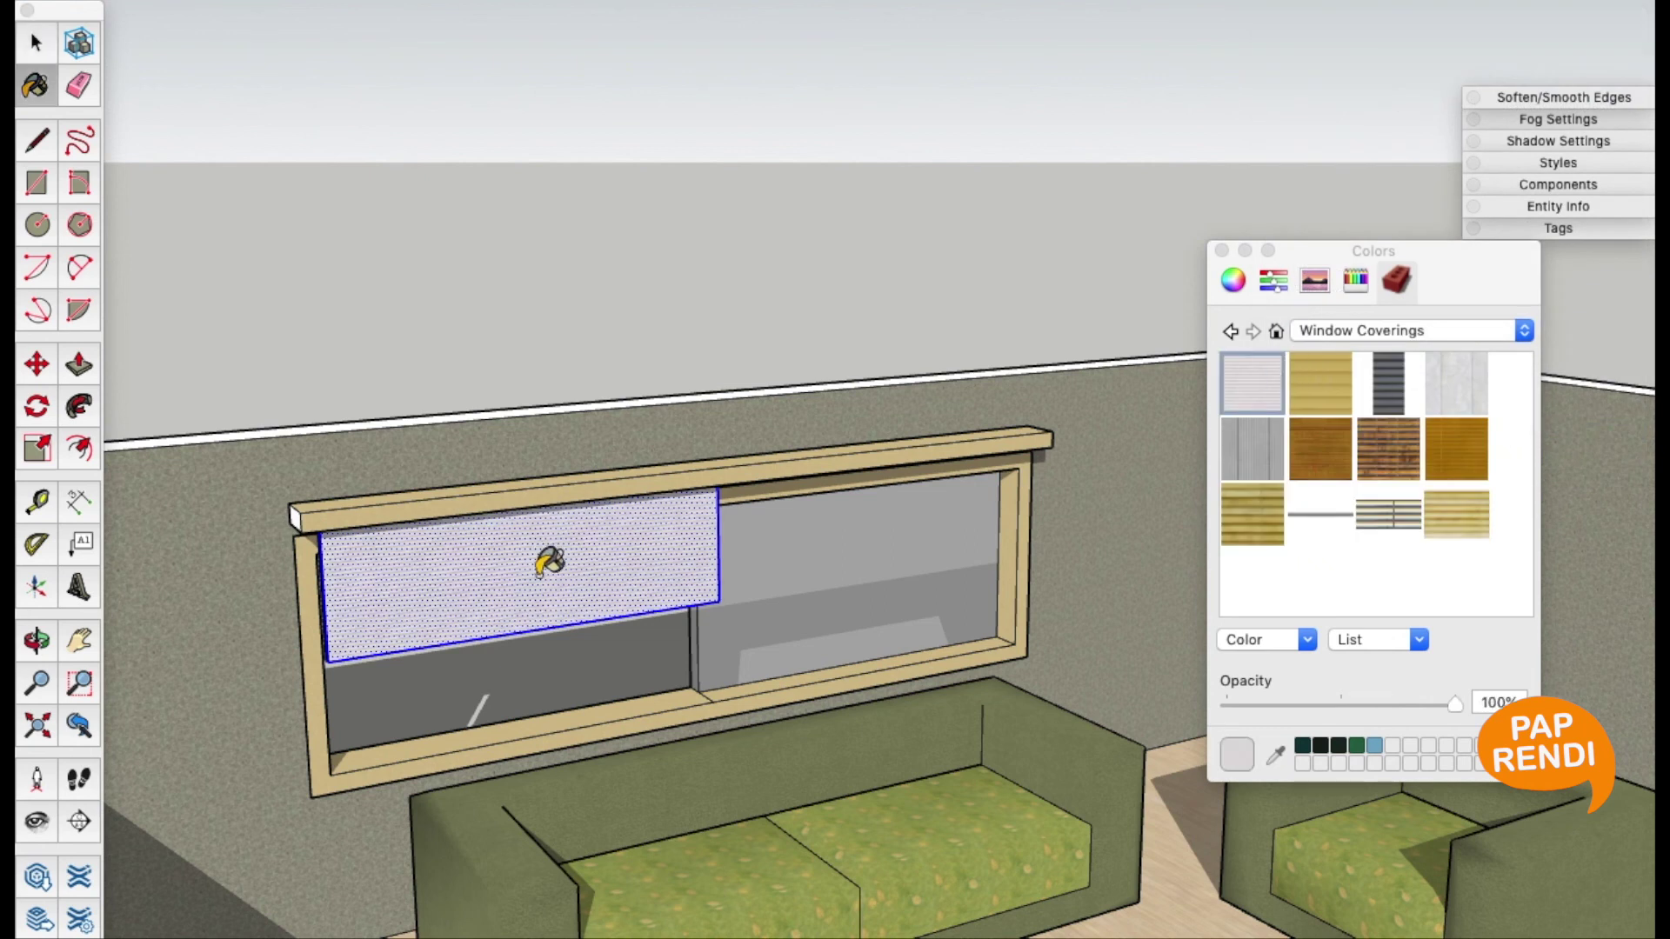
pyautogui.press('Escape')
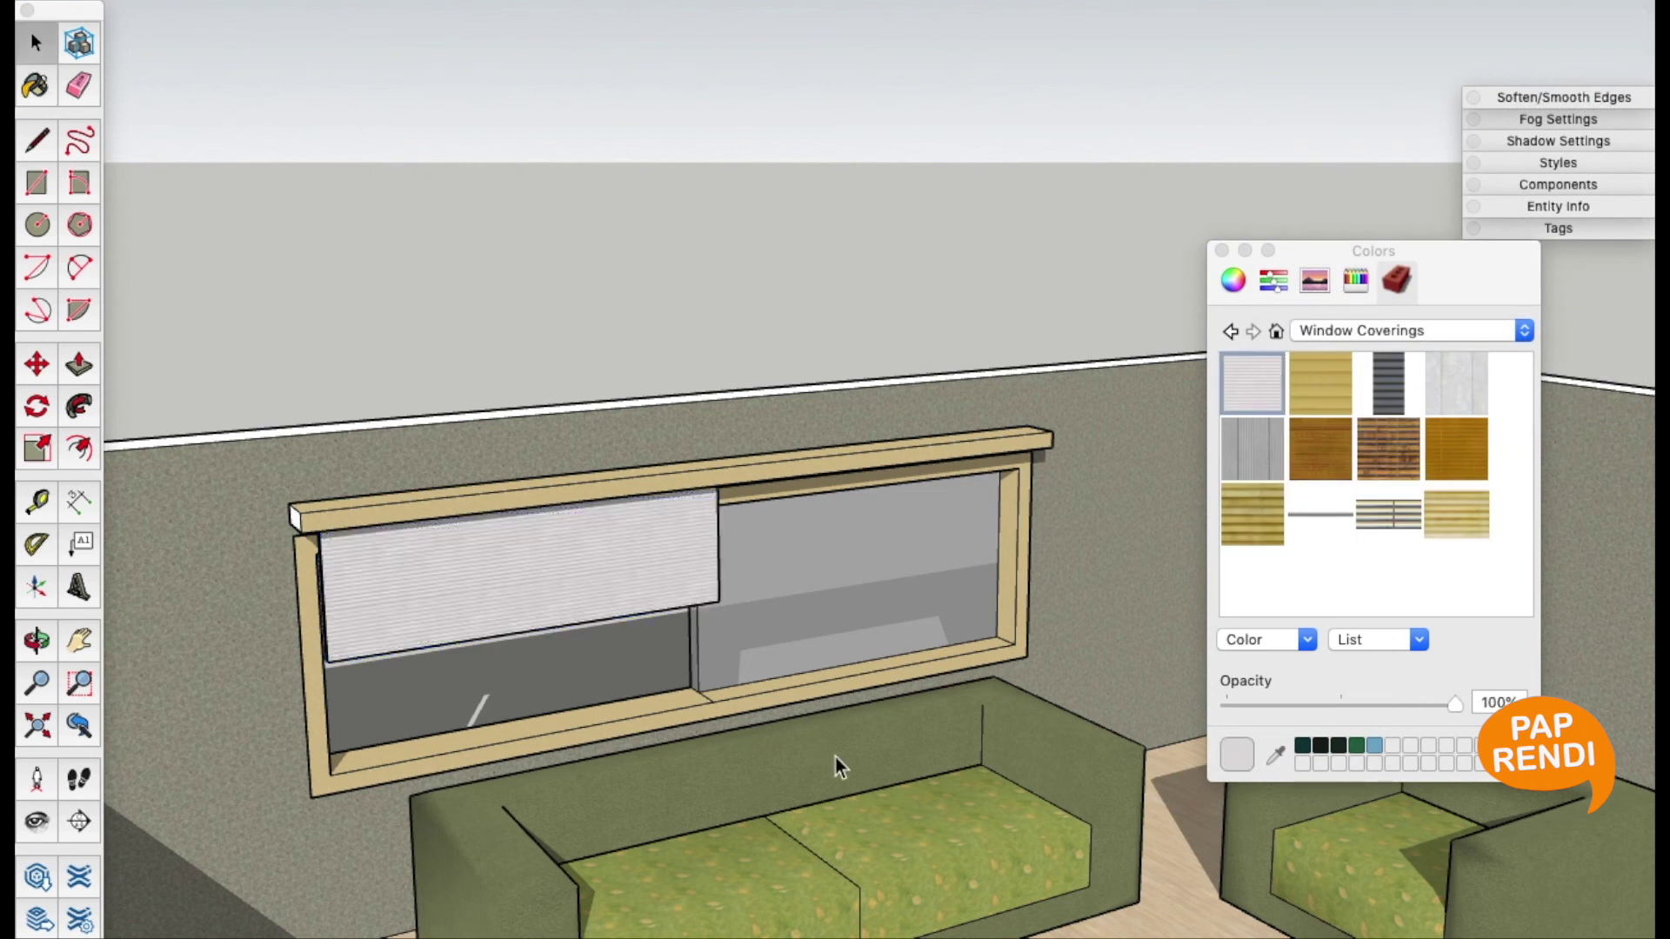
pyautogui.press('o')
pyautogui.moveTo(835, 735)
pyautogui.mouseDown()
pyautogui.moveTo(555, 648)
pyautogui.moveTo(671, 660)
pyautogui.moveTo(675, 641)
pyautogui.moveTo(760, 664)
pyautogui.moveTo(963, 550)
pyautogui.moveTo(757, 596)
pyautogui.mouseUp()
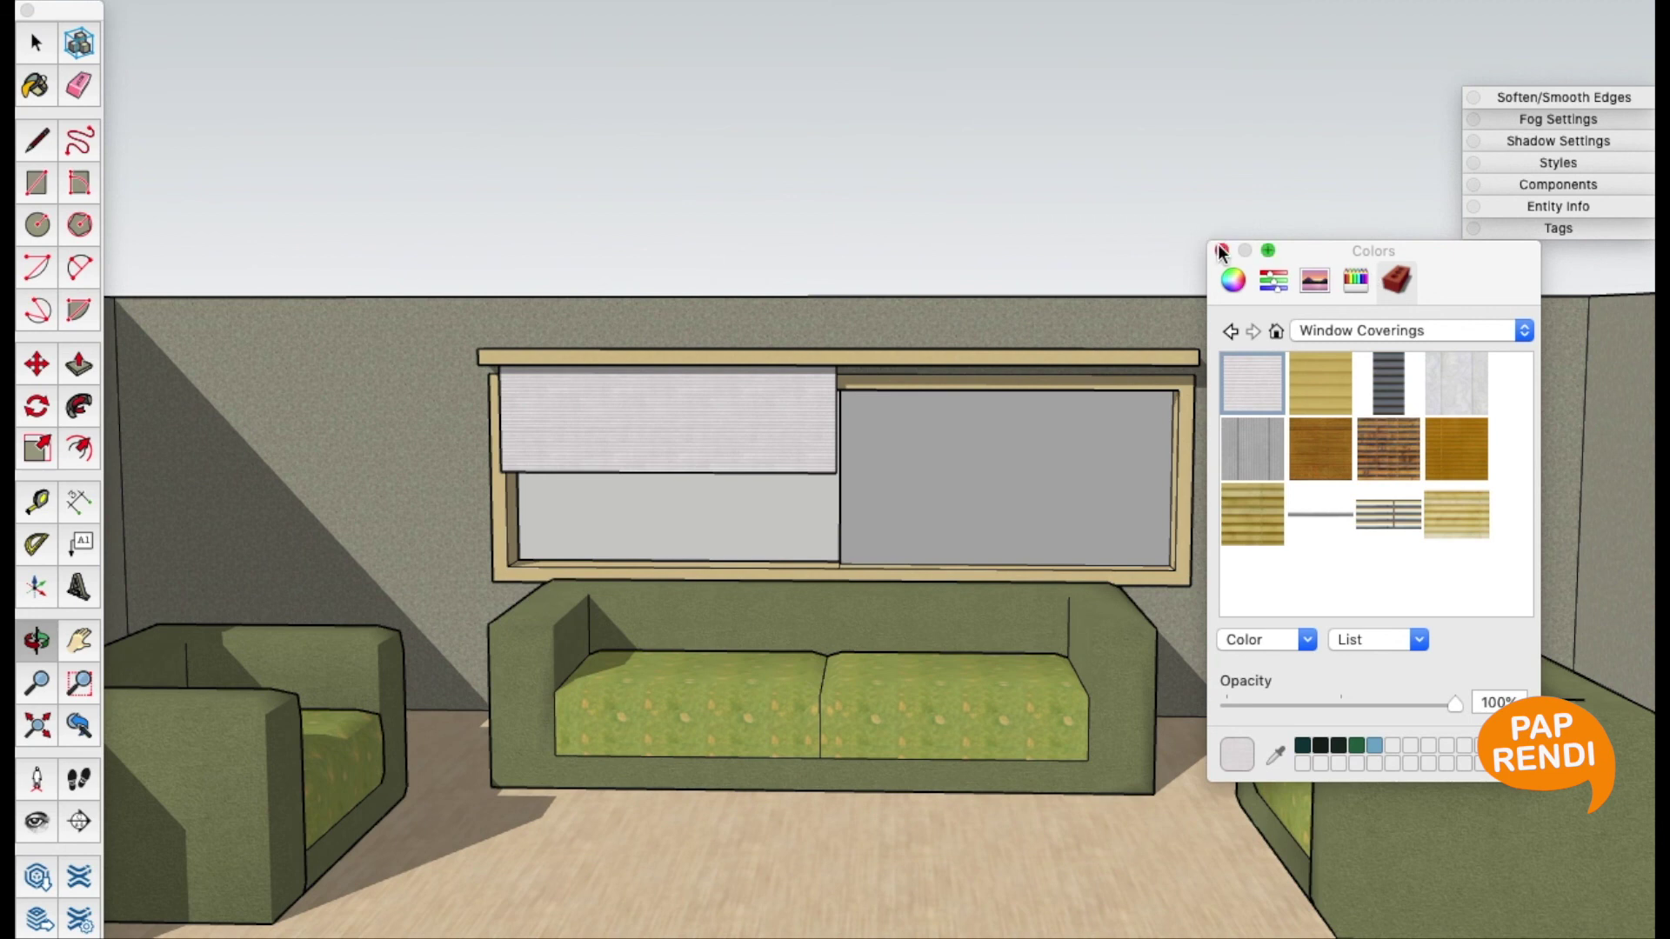
# Close the Colors panel and pull back to an angled view of the room
pyautogui.click(1221, 251)
pyautogui.scroll(-5, 950, 597)
pyautogui.keyDown('shift'); pyautogui.moveTo(954, 603); pyautogui.dragTo(1063, 643, button='middle'); pyautogui.keyUp('shift')
pyautogui.moveTo(1063, 643)
pyautogui.keyDown('shift'); pyautogui.mouseDown()
pyautogui.moveTo(1081, 455)
pyautogui.moveTo(745, 504)
pyautogui.moveTo(991, 503)
pyautogui.moveTo(1054, 533)
pyautogui.moveTo(1029, 487)
pyautogui.moveTo(708, 503)
pyautogui.moveTo(1058, 521)
pyautogui.moveTo(1081, 448)
pyautogui.moveTo(1479, 440)
pyautogui.mouseUp(); pyautogui.keyUp('shift')
# Zoom and pan across the sofa and window, then orbit around the whole room
pyautogui.scroll(1, 1081, 447)
pyautogui.scroll(2, 1081, 448)
pyautogui.scroll(2, 1081, 448)
pyautogui.moveTo(1128, 462)
pyautogui.keyDown('shift'); pyautogui.mouseDown()
pyautogui.moveTo(1249, 462)
pyautogui.moveTo(1230, 399)
pyautogui.moveTo(1192, 395)
pyautogui.moveTo(556, 417)
pyautogui.moveTo(671, 416)
pyautogui.moveTo(627, 402)
pyautogui.moveTo(1073, 455)
pyautogui.moveTo(879, 410)
pyautogui.moveTo(1040, 440)
pyautogui.moveTo(976, 428)
pyautogui.moveTo(1054, 463)
pyautogui.moveTo(812, 473)
pyautogui.moveTo(1026, 489)
pyautogui.moveTo(812, 491)
pyautogui.mouseUp(); pyautogui.keyUp('shift')
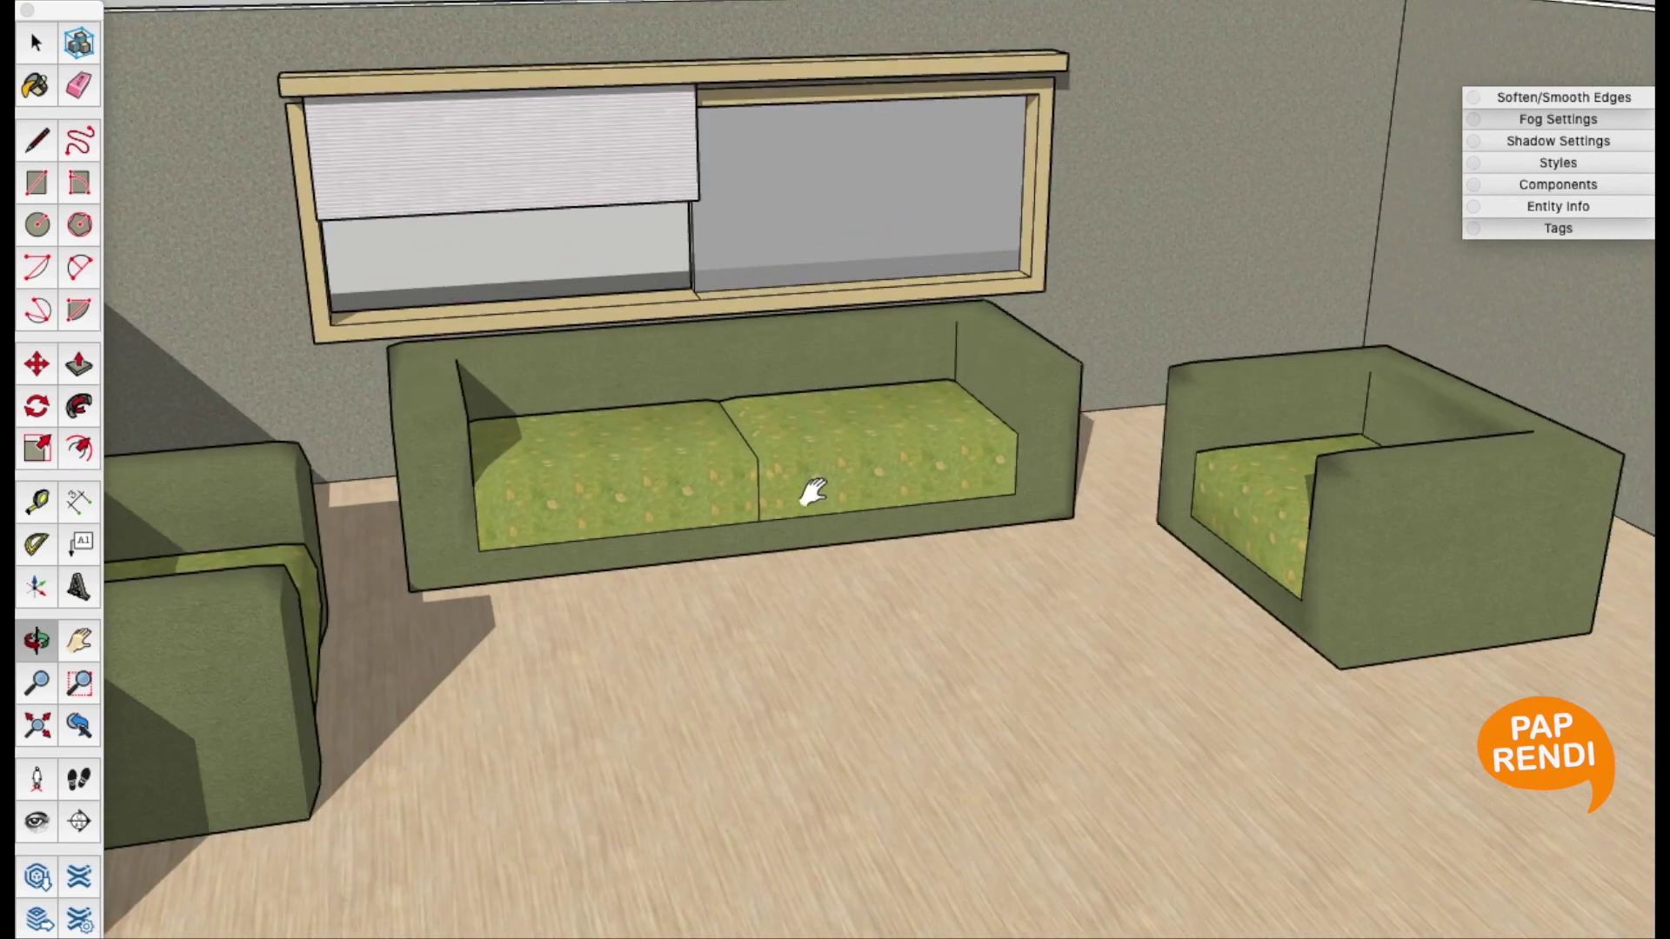
pyautogui.scroll(-3, 887, 447)
pyautogui.scroll(-5, 887, 447)
pyautogui.moveTo(887, 447)
pyautogui.mouseDown()
pyautogui.moveTo(664, 436)
pyautogui.moveTo(718, 456)
pyautogui.mouseUp()
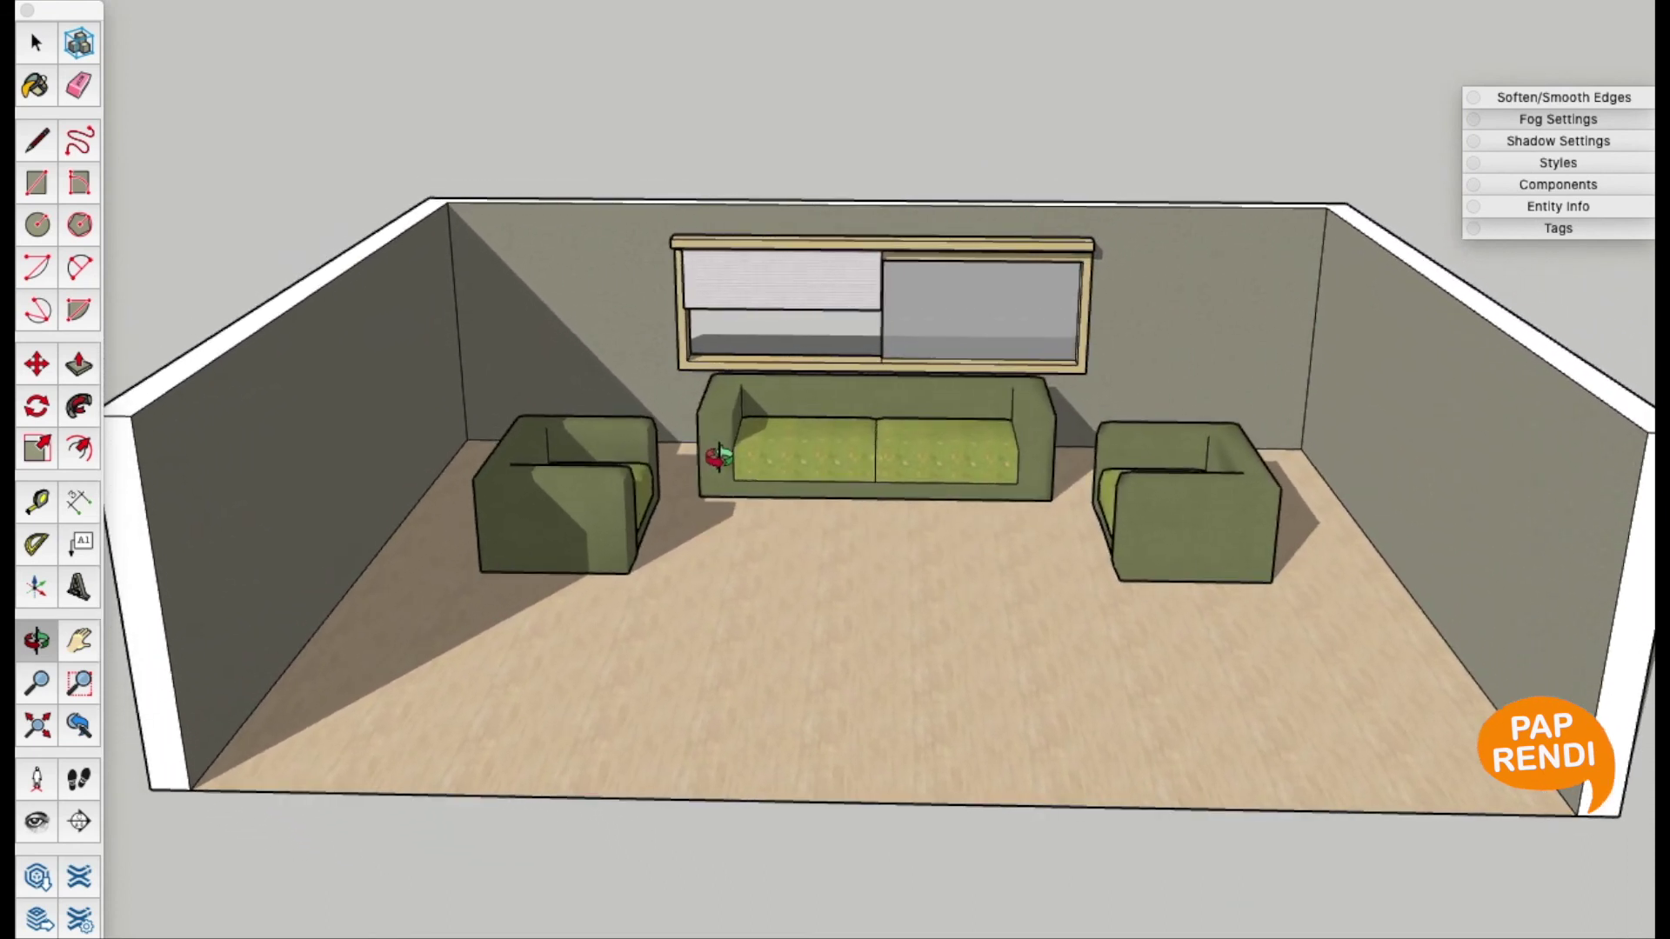
pyautogui.press('space')
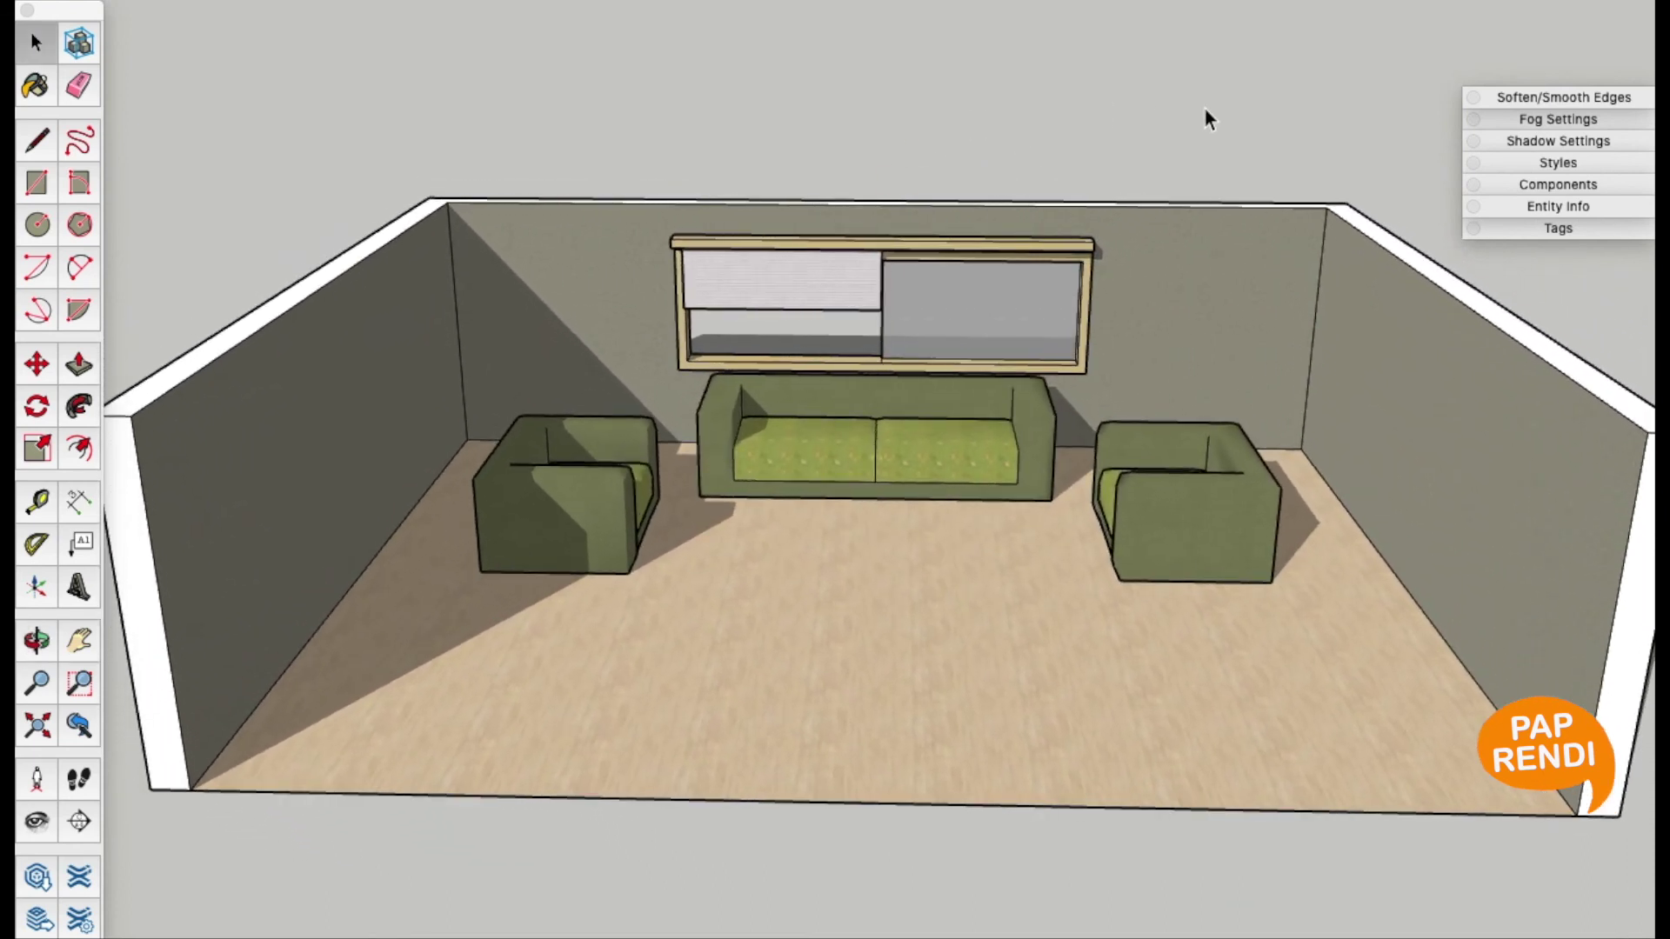